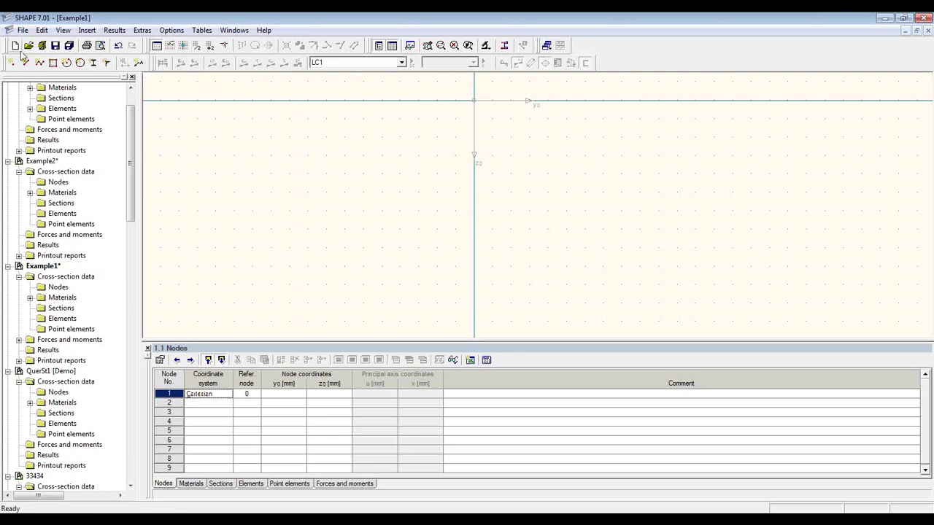
Step: Start a new cross-section and preview the Combi, Dome, Example1 and Example2 sections of project Demo in the Project Manager, without creating anything
left_click(15, 47)
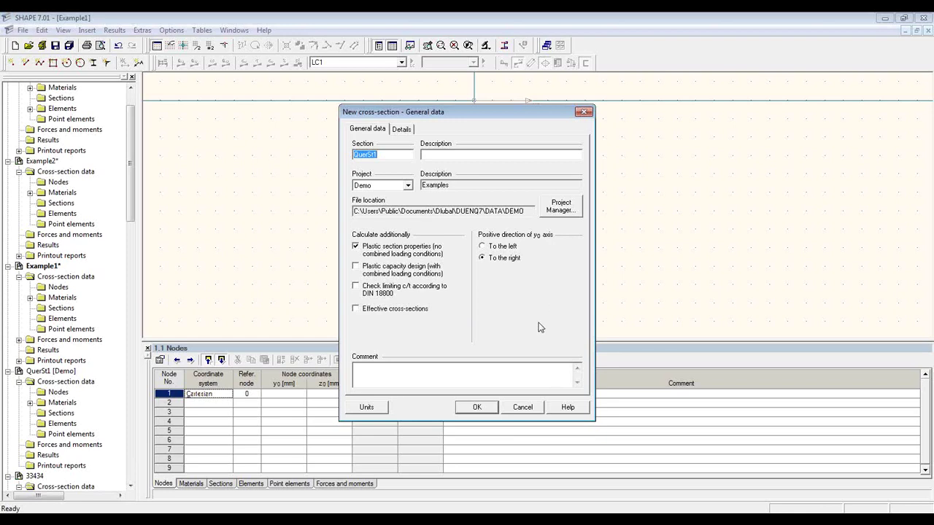
left_click(579, 209)
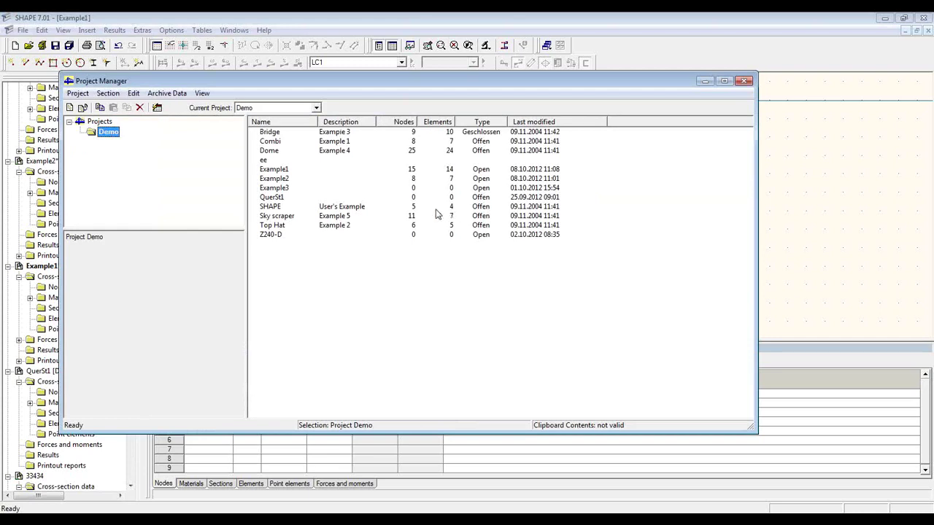
left_click(388, 144)
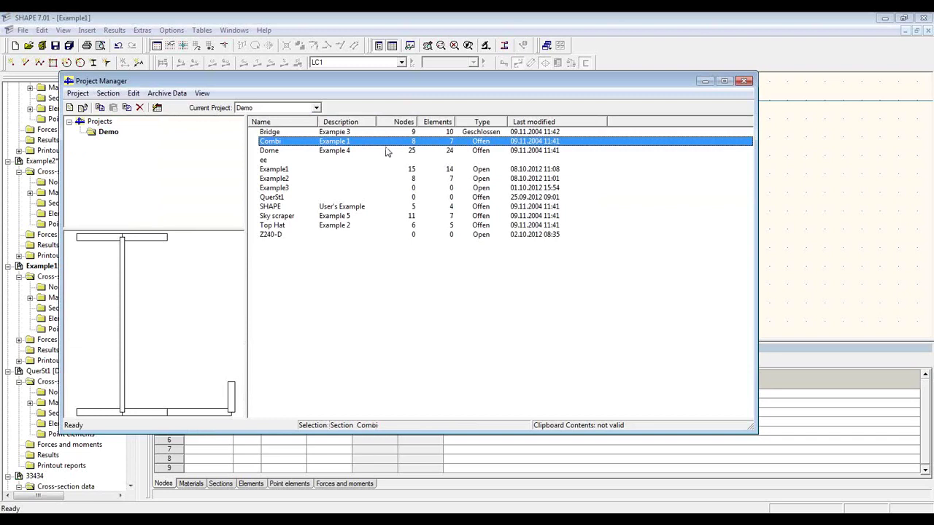
left_click(387, 151)
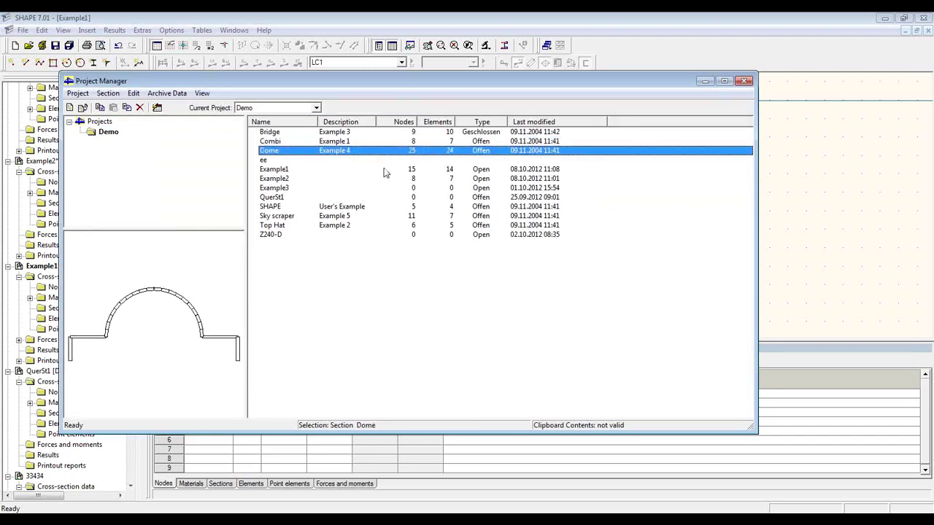
left_click(385, 171)
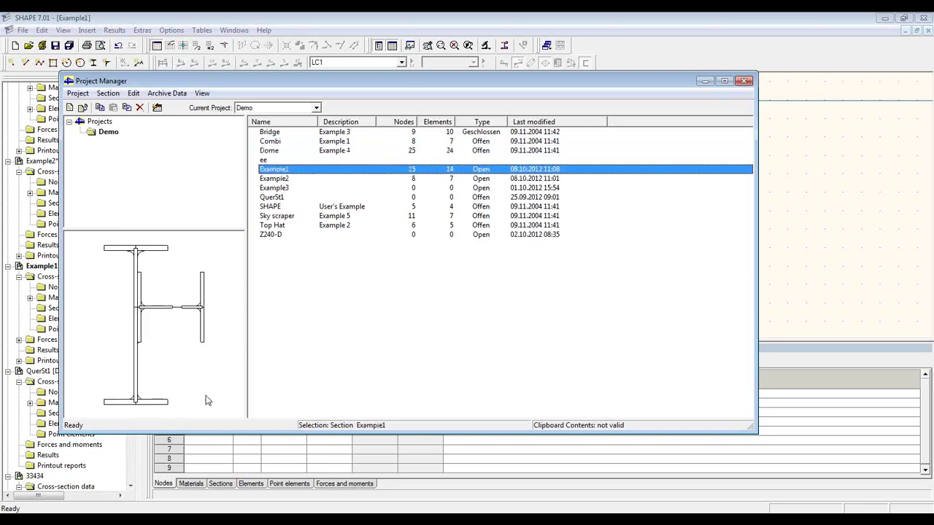
left_click(304, 179)
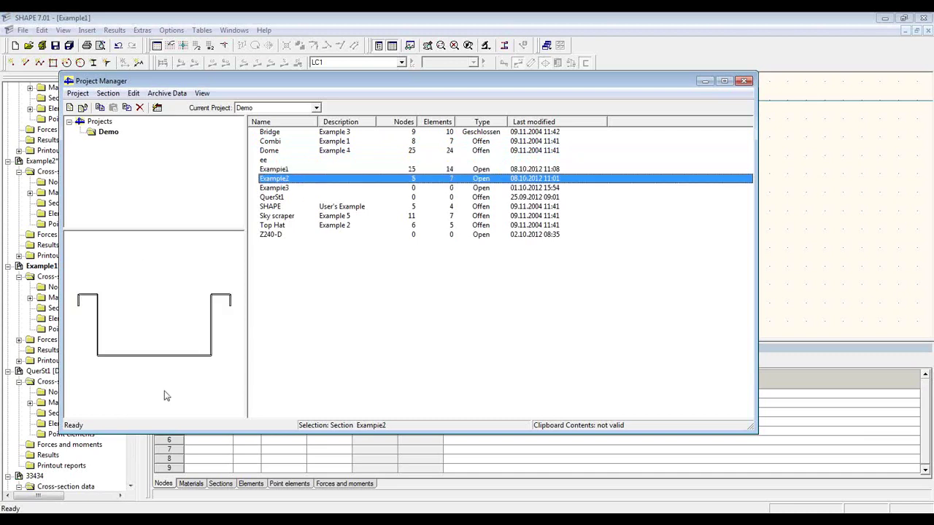
left_click(744, 81)
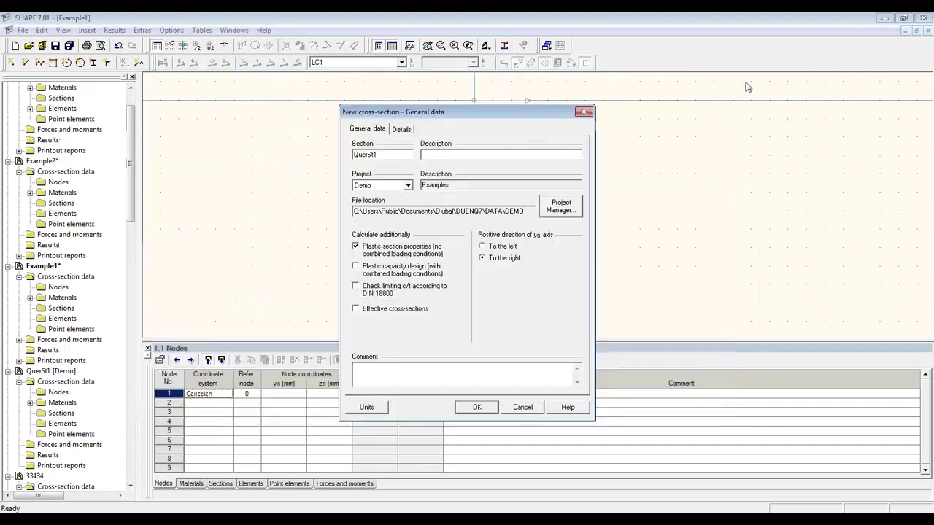
left_click(523, 407)
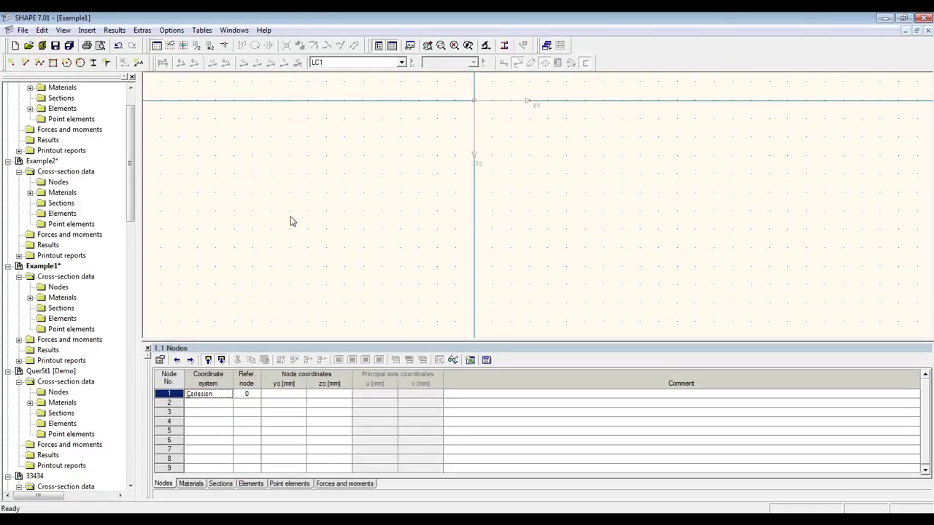
Step: Insert a rolled IPE 500 I-section in Steel S 235, centred on the vertical axis with the top flange centreline at z0 = 0 mm
left_click(98, 64)
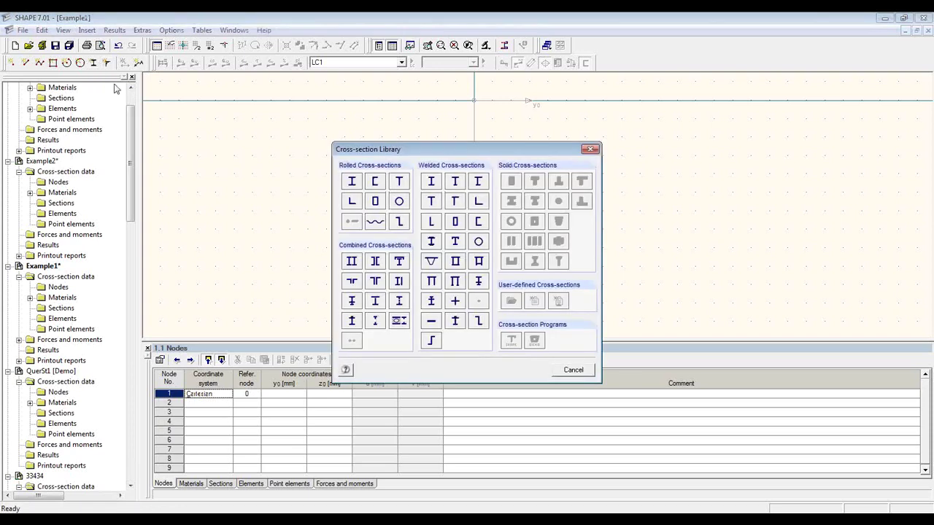
left_click(352, 181)
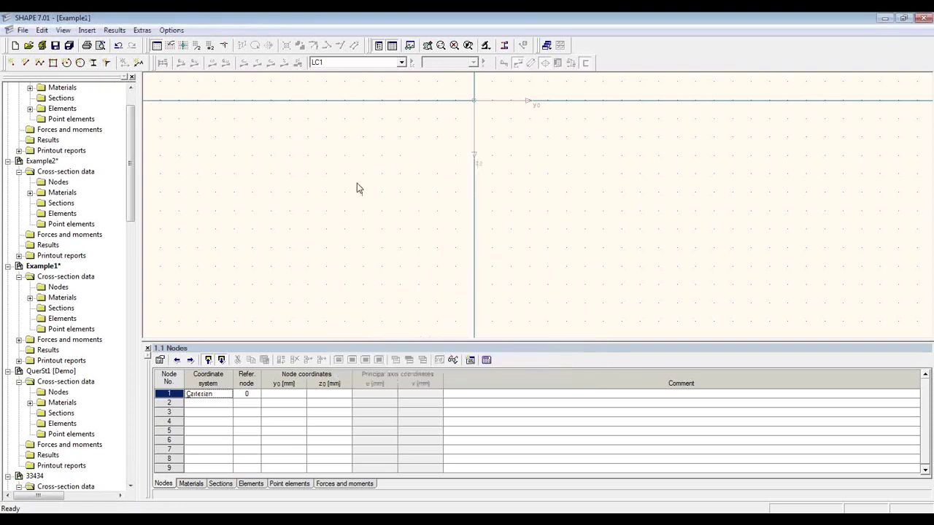
left_click_drag(397, 193, 402, 222)
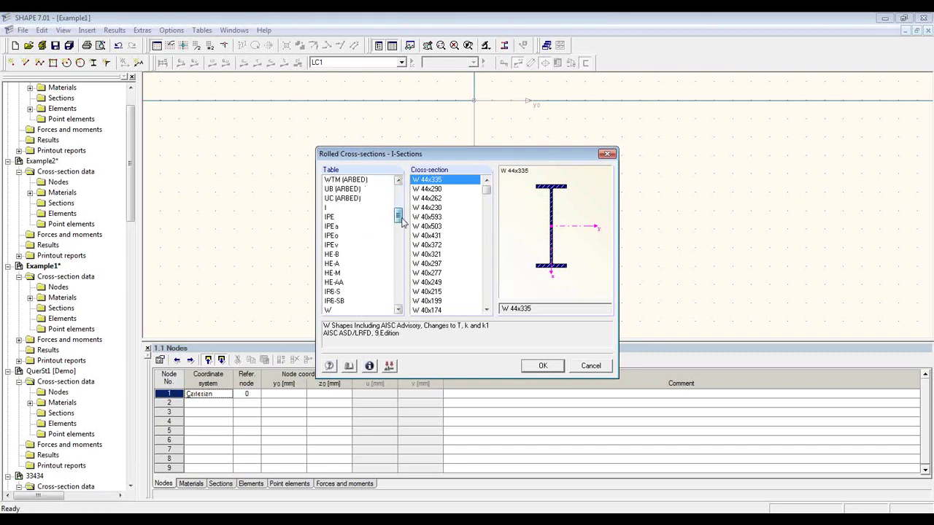
left_click(352, 217)
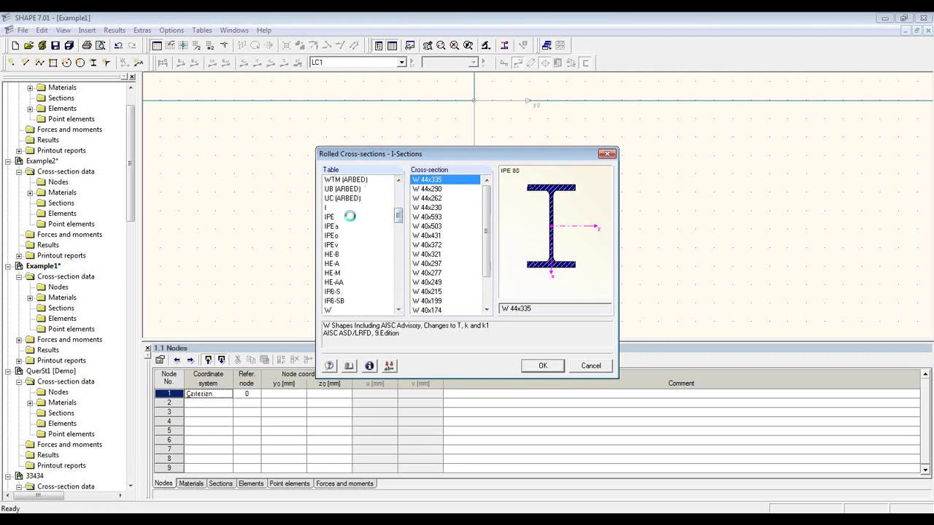
scroll(428, 264, "down", 1)
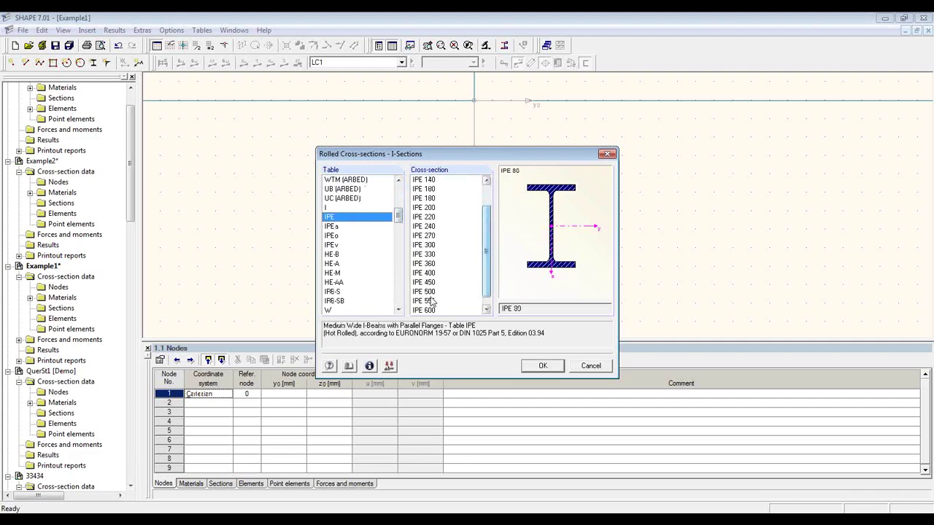
left_click(430, 292)
left_click(543, 366)
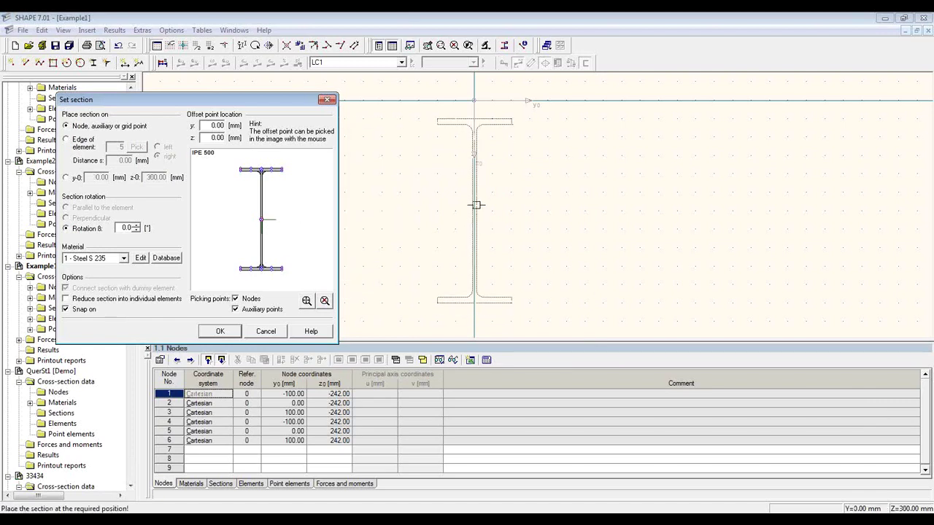
left_click(475, 187)
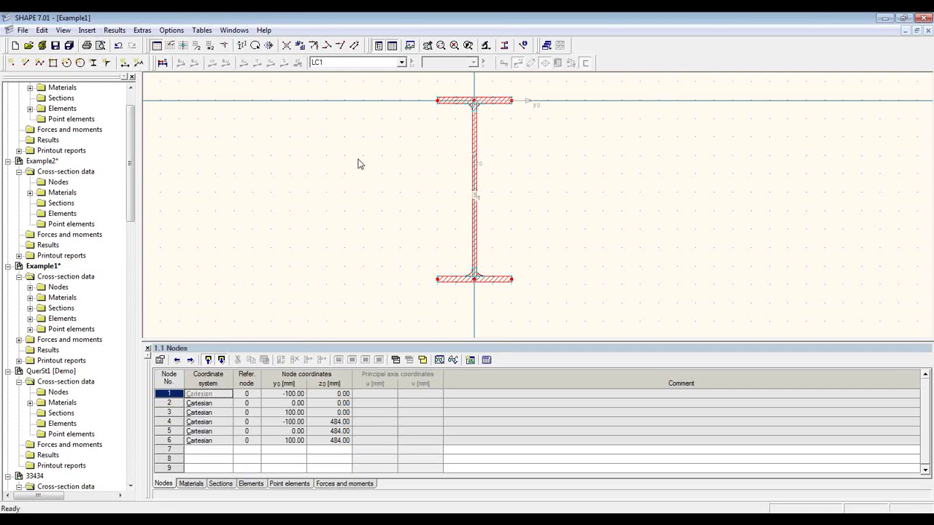
Step: Choose the rolled I-section HE-A 220 from the cross-section library as the second section
left_click(92, 65)
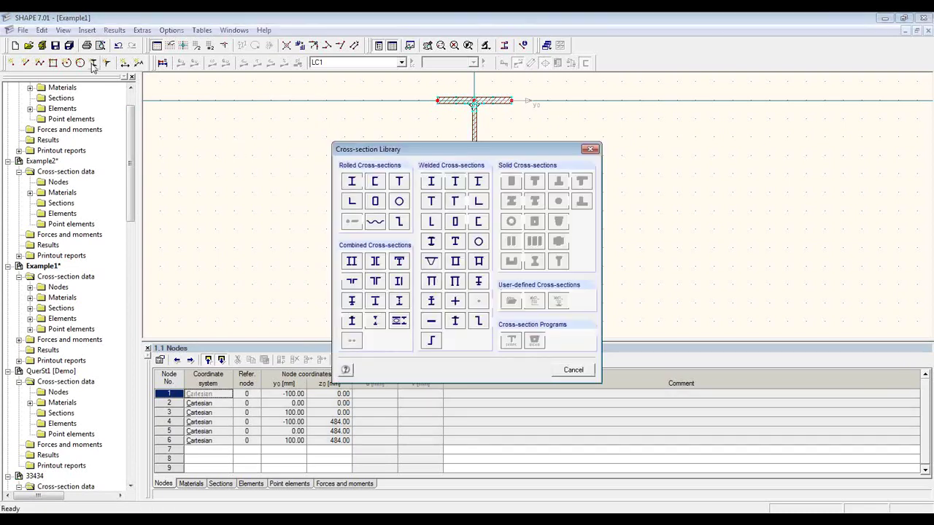
left_click(353, 182)
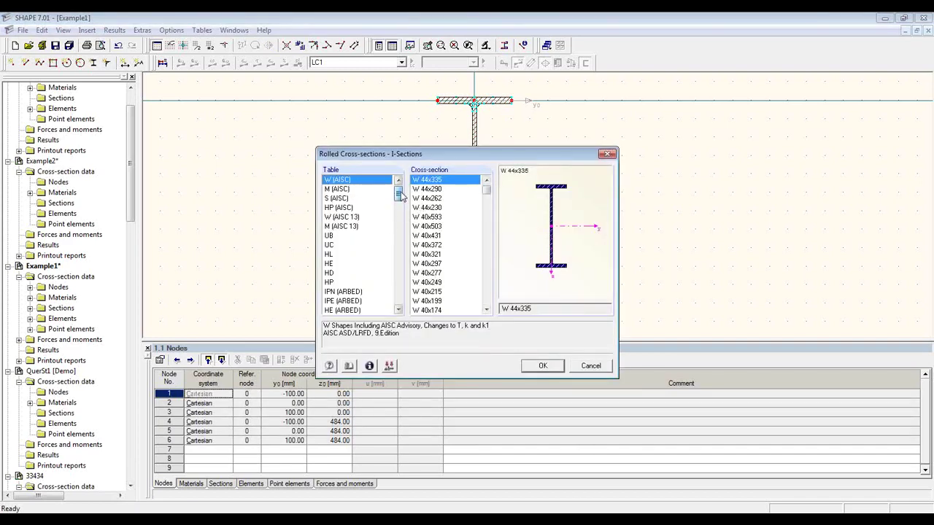
left_click_drag(401, 196, 399, 221)
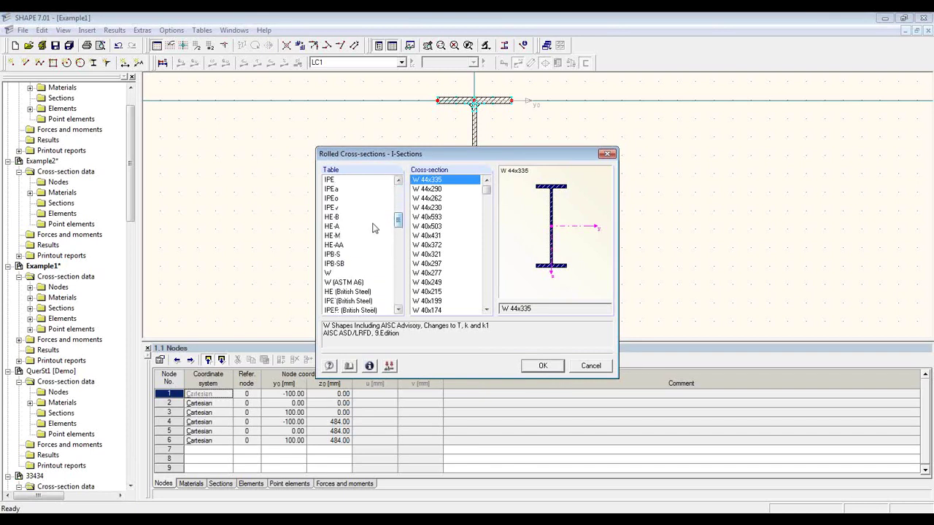
left_click(372, 227)
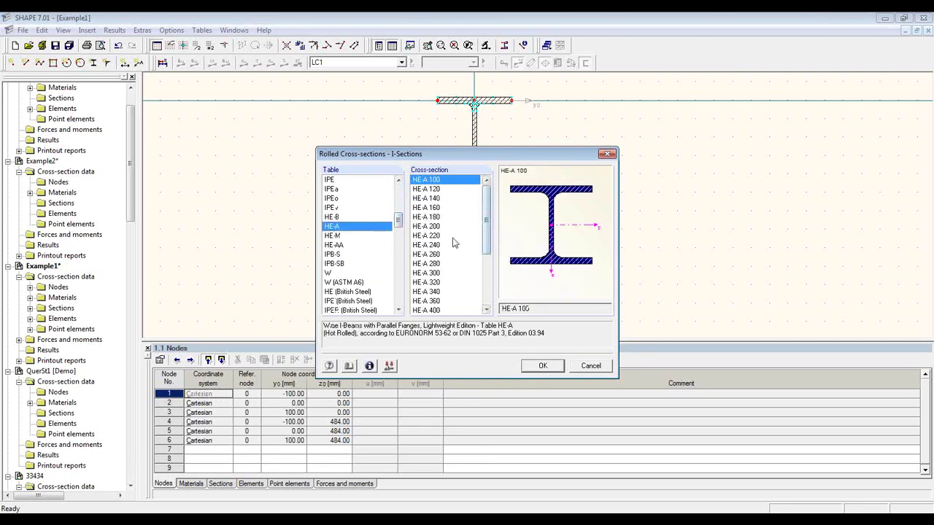
left_click(452, 237)
left_click(554, 365)
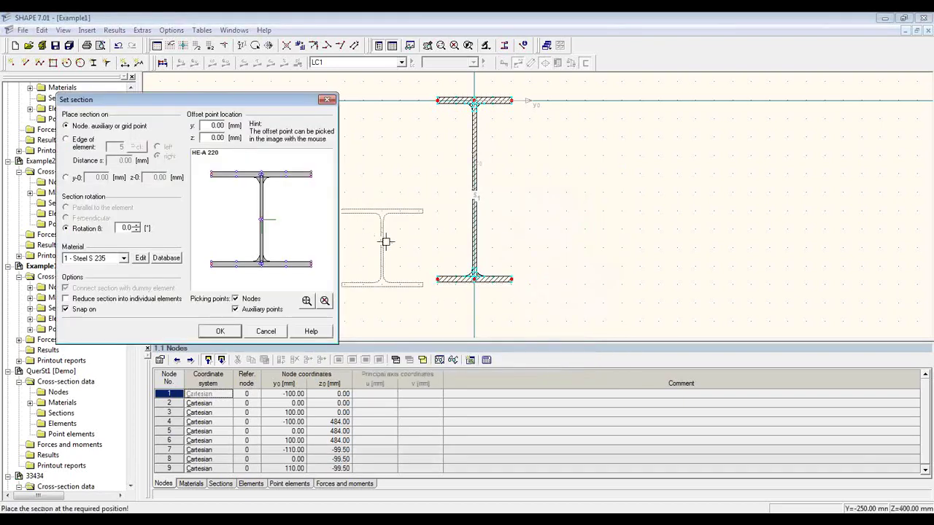
Step: Set the HE-A 220 section's rotation to 90° and pick its offset point at the outer midpoint of the left flange
left_click_drag(266, 101, 363, 88)
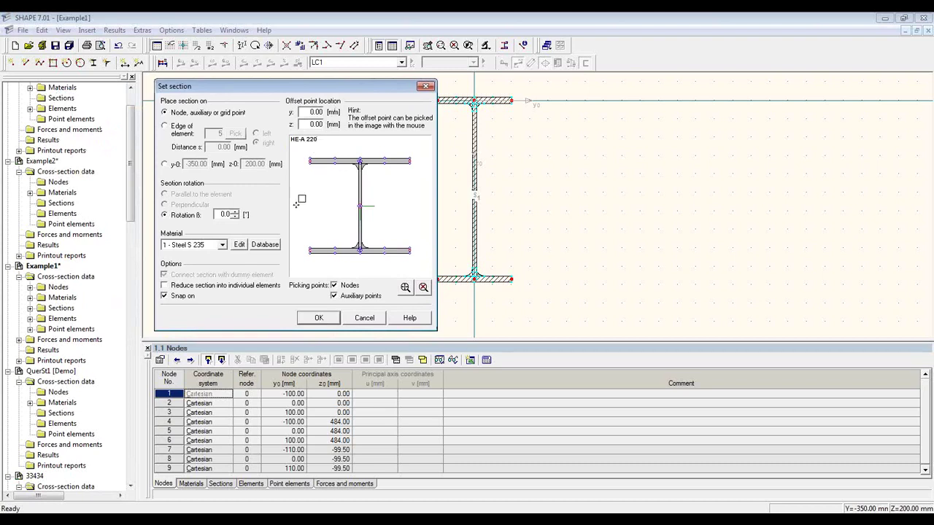
left_click(233, 212)
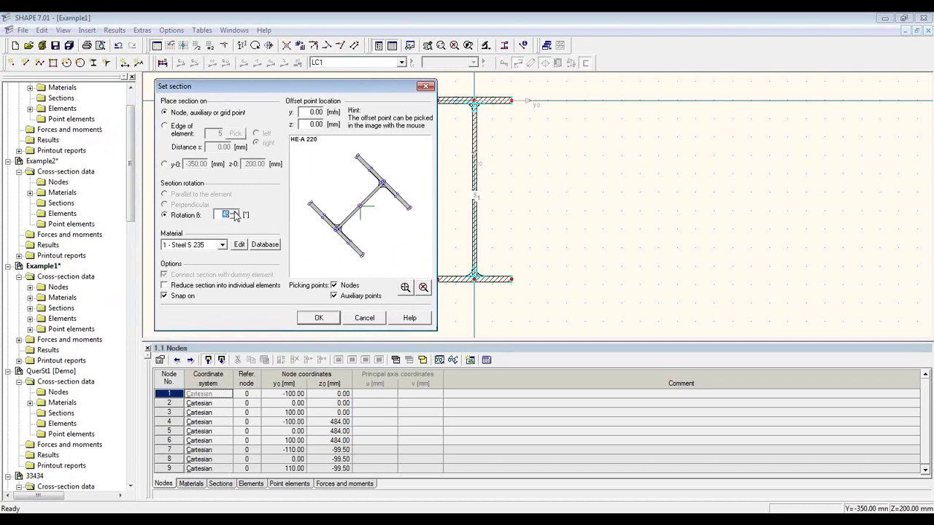
left_click(233, 212)
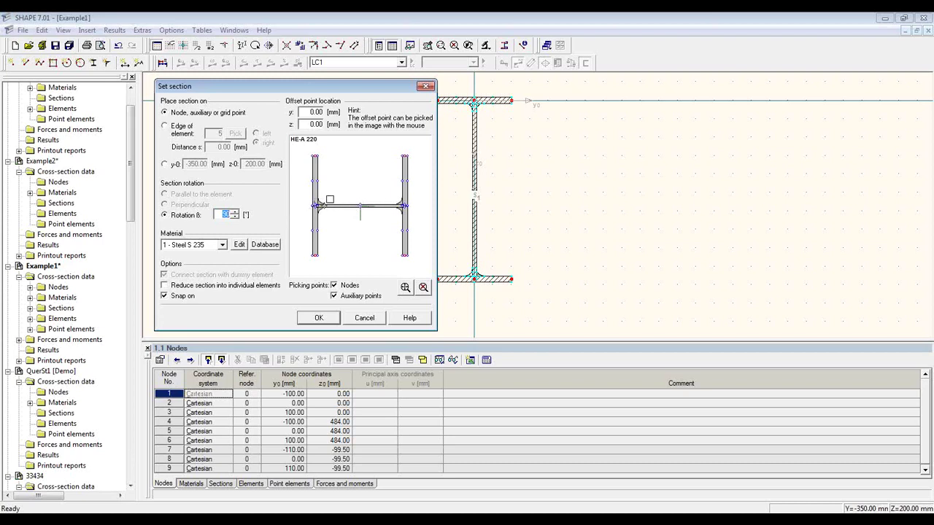
left_click(338, 220)
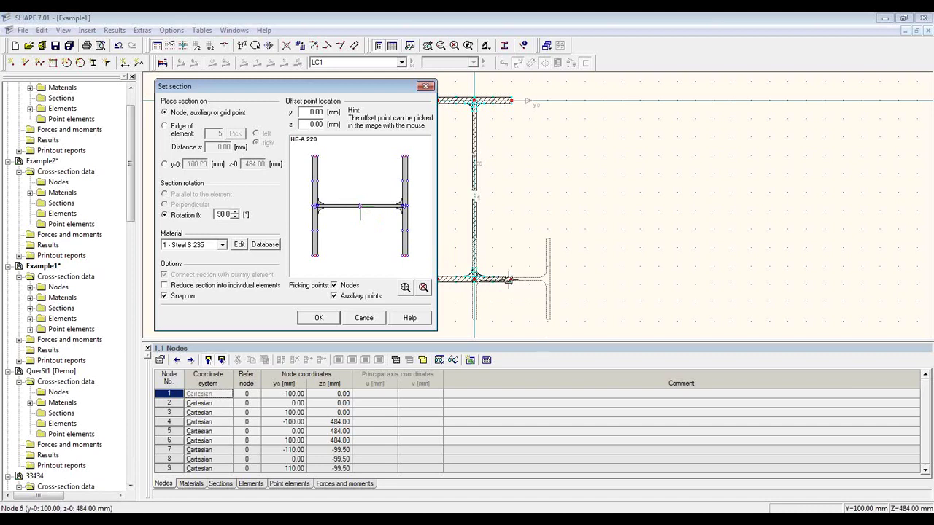
scroll(302, 215, "up", 3)
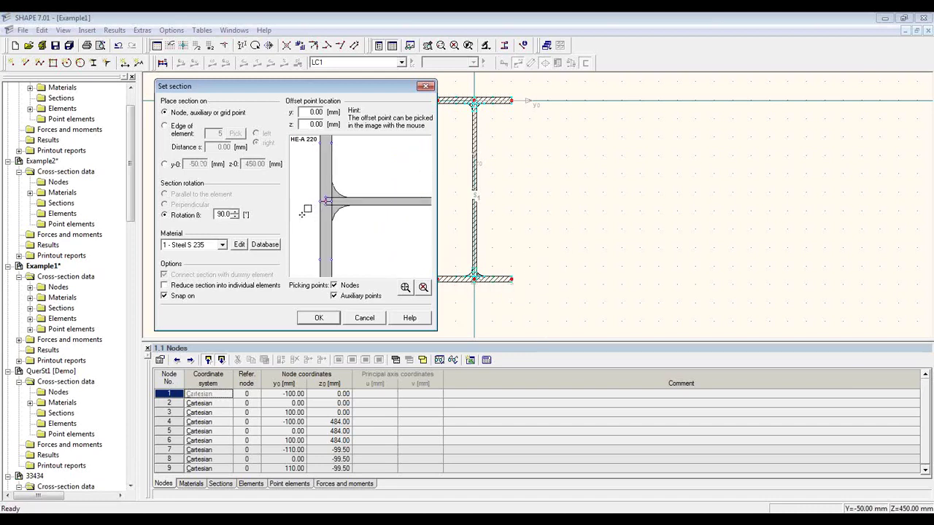
left_click(322, 202)
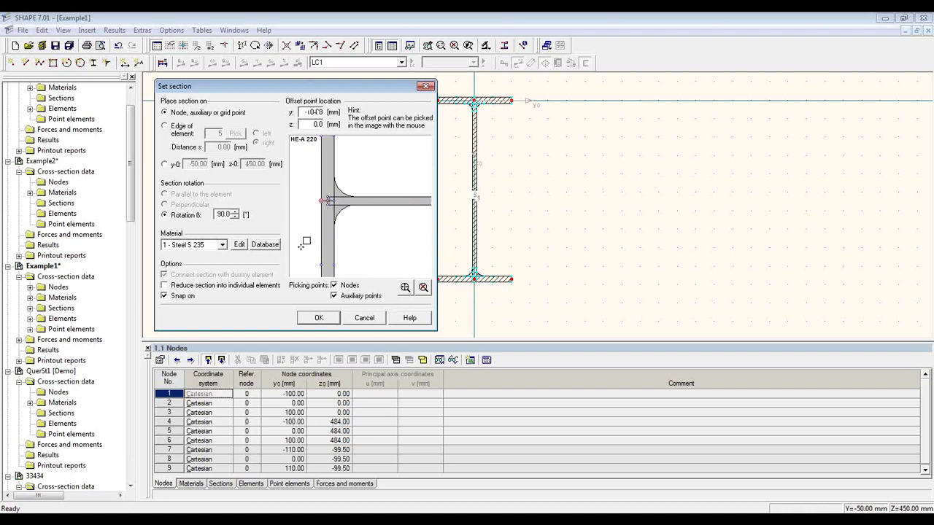
scroll(308, 231, "down", 4)
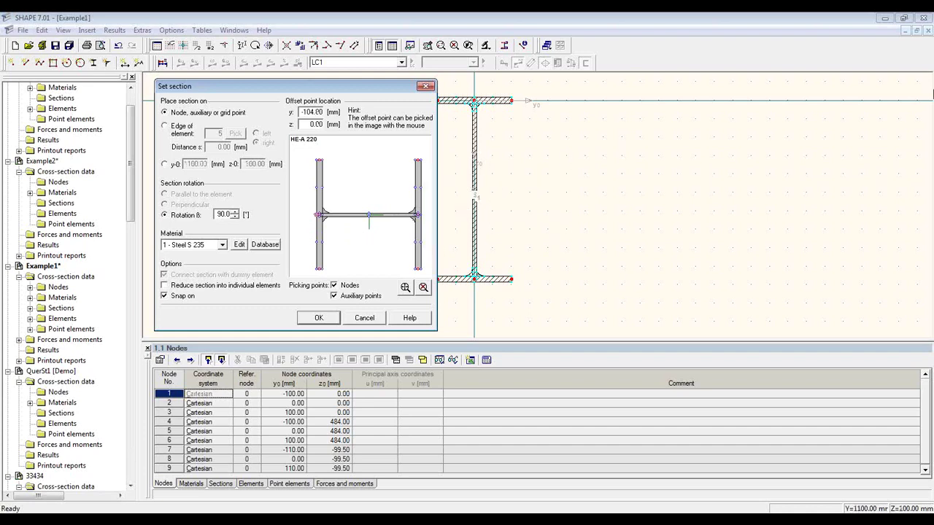
Step: Place the HE-A 220 on the right edge of element 5, the IPE 500 web, at distance 180 mm, connected with a dummy element
left_click(927, 38)
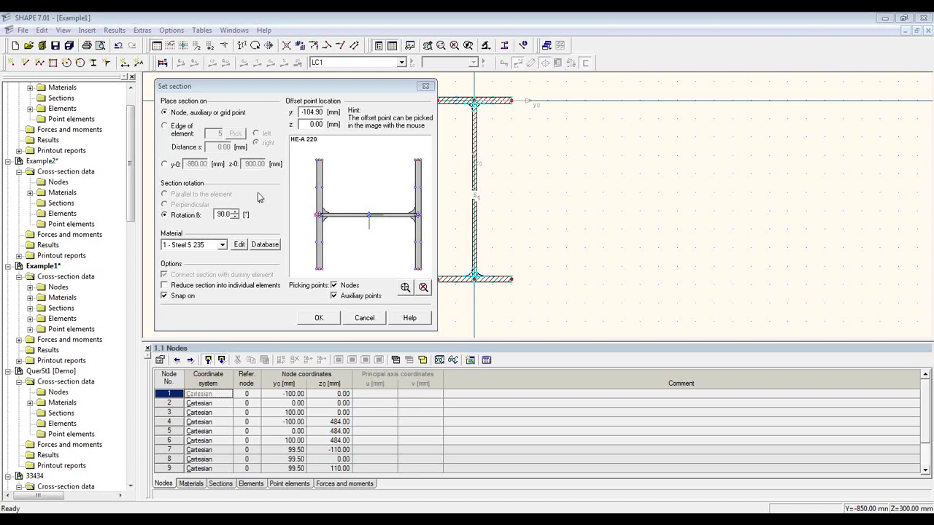
left_click(182, 133)
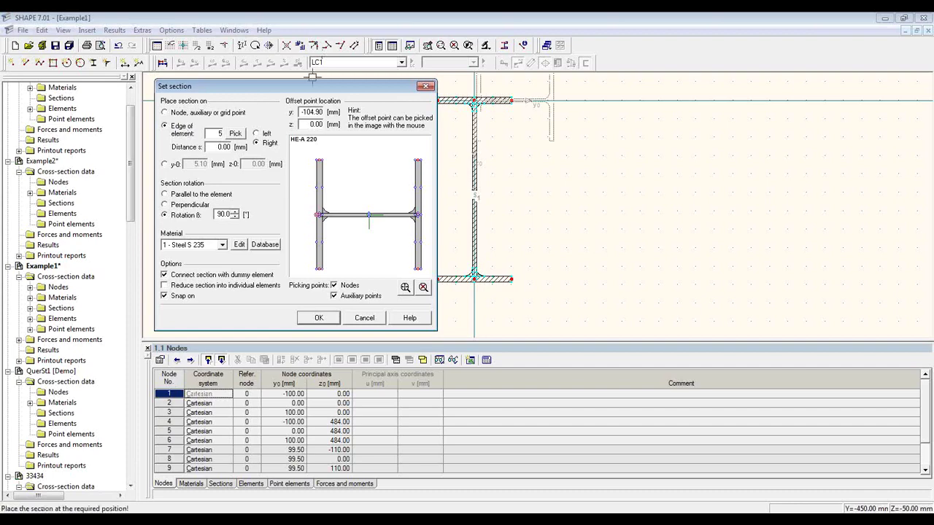
left_click_drag(314, 86, 266, 79)
left_click(186, 126)
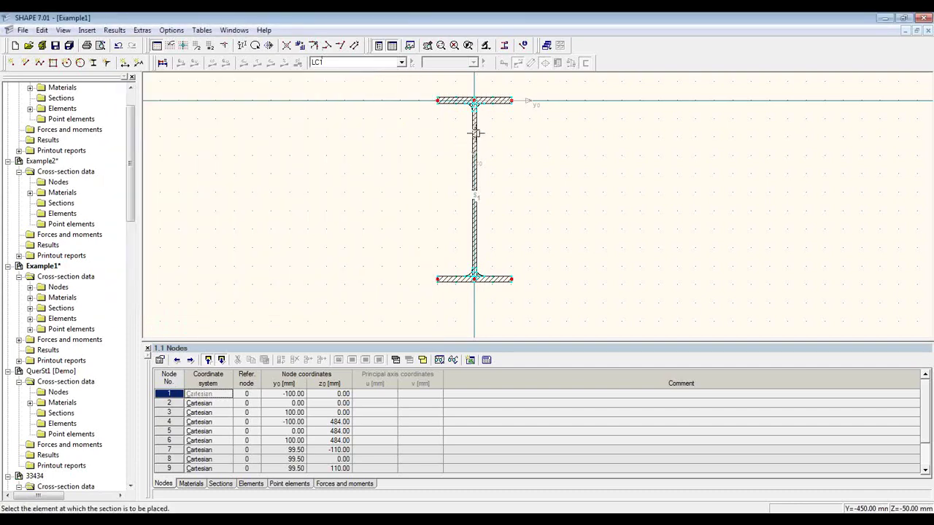
left_click(475, 133)
left_click(459, 189)
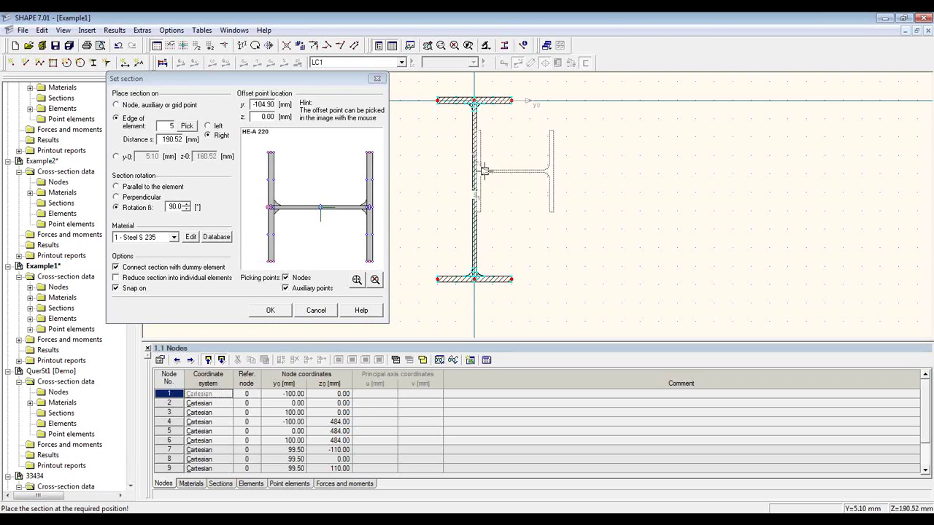
left_click_drag(161, 140, 181, 143)
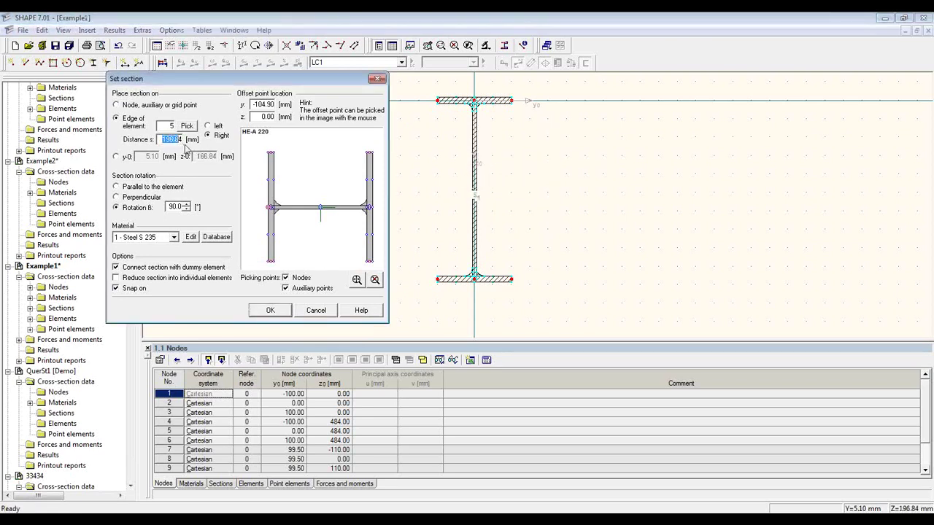
type("14")
left_click(279, 312)
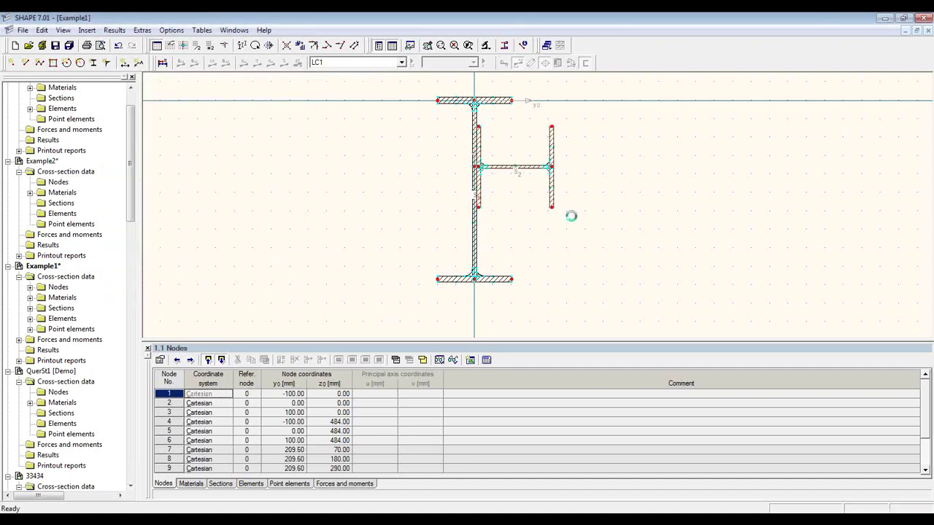
Step: Display the section details of the HE-A 220 attached to the IPE 500 web, and close them again
left_click(475, 93)
left_click(555, 151)
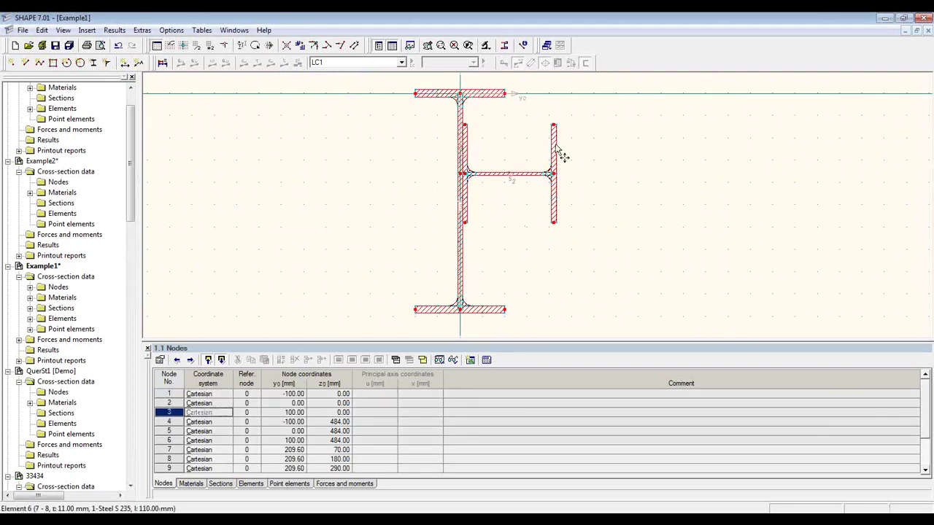
right_click(555, 145)
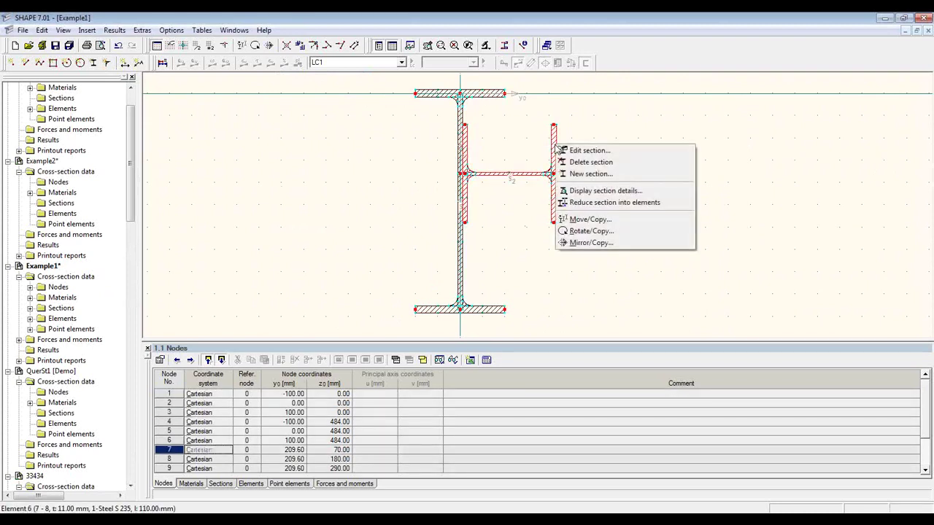
left_click(622, 192)
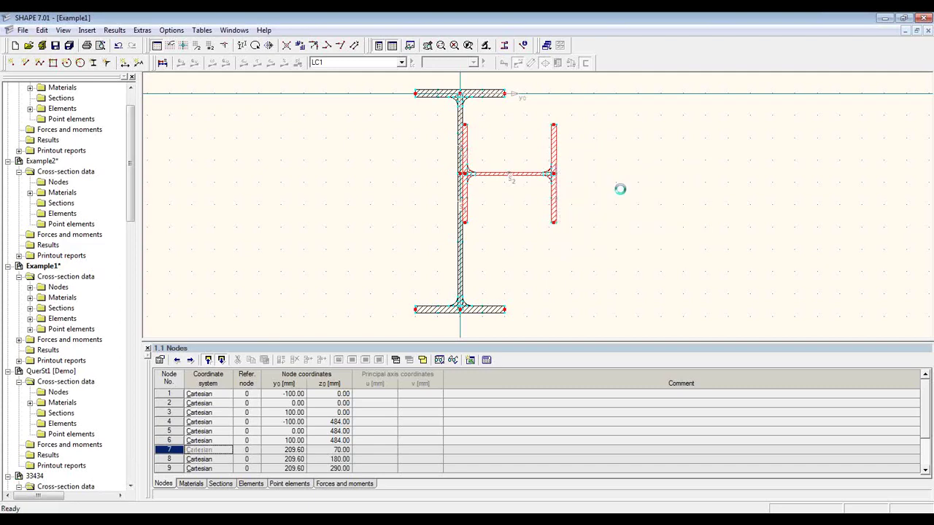
mouse_move(489, 162)
left_mouse_down()
mouse_move(494, 216)
mouse_move(498, 153)
left_mouse_up()
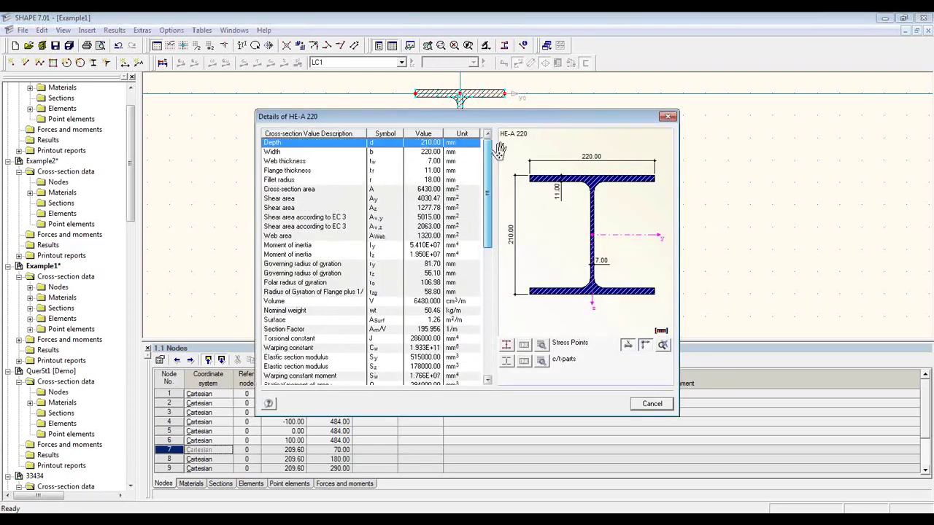
left_click(653, 404)
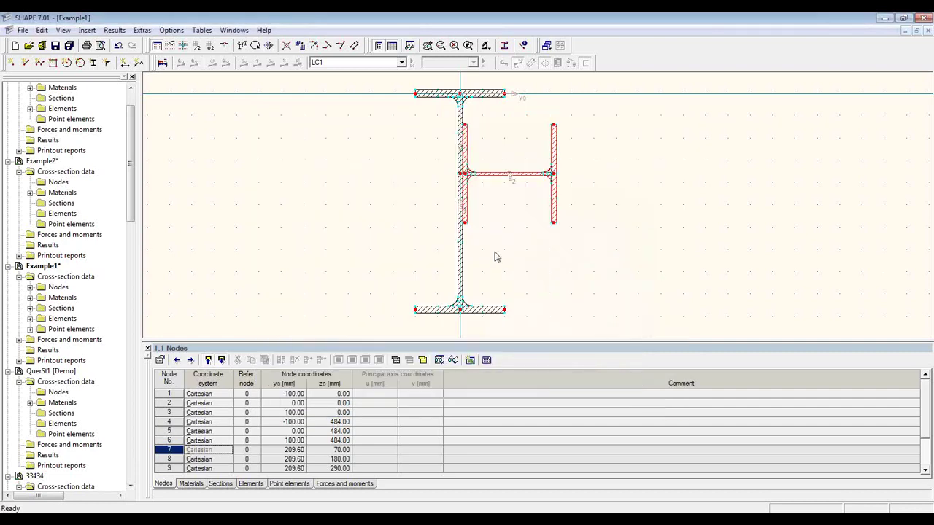
Step: Reduce the rotated HE-A 220 section into individual elements and point elements
scroll(521, 167, "up", 2)
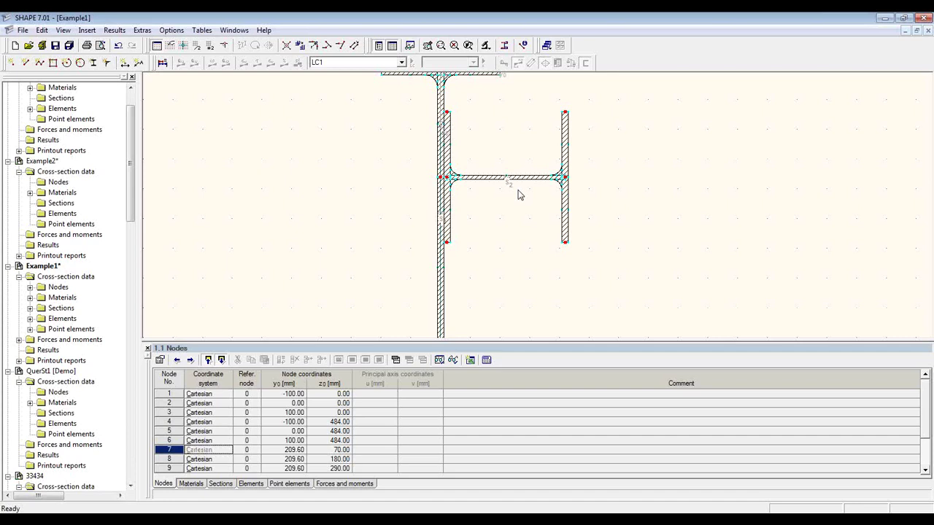
scroll(518, 193, "down", 1)
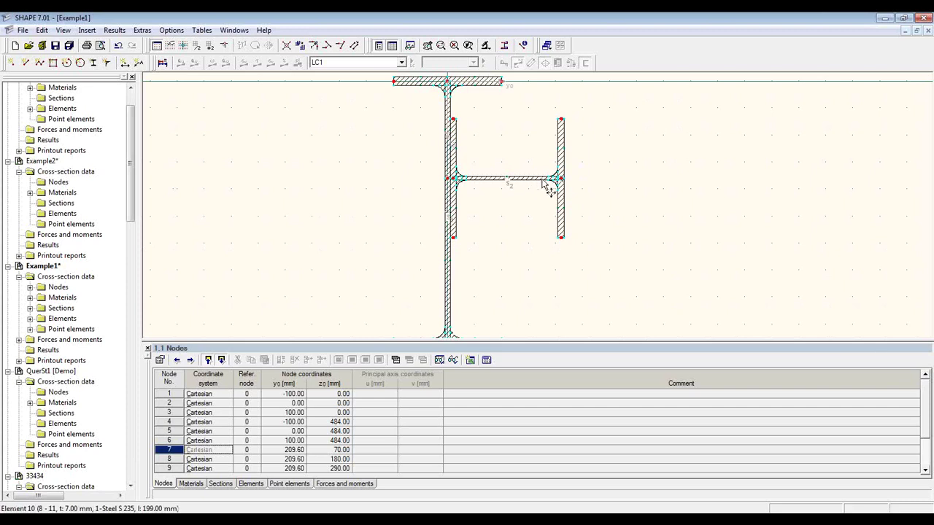
left_click(560, 146)
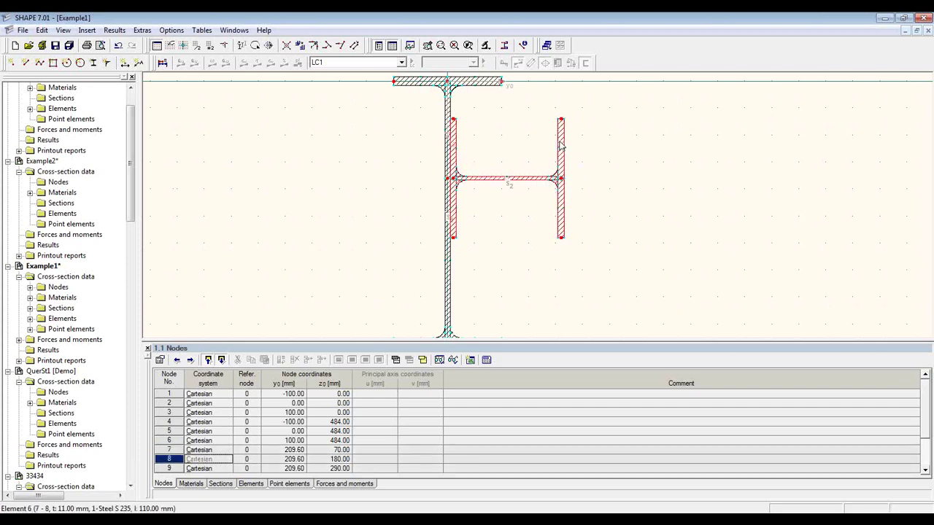
right_click(560, 146)
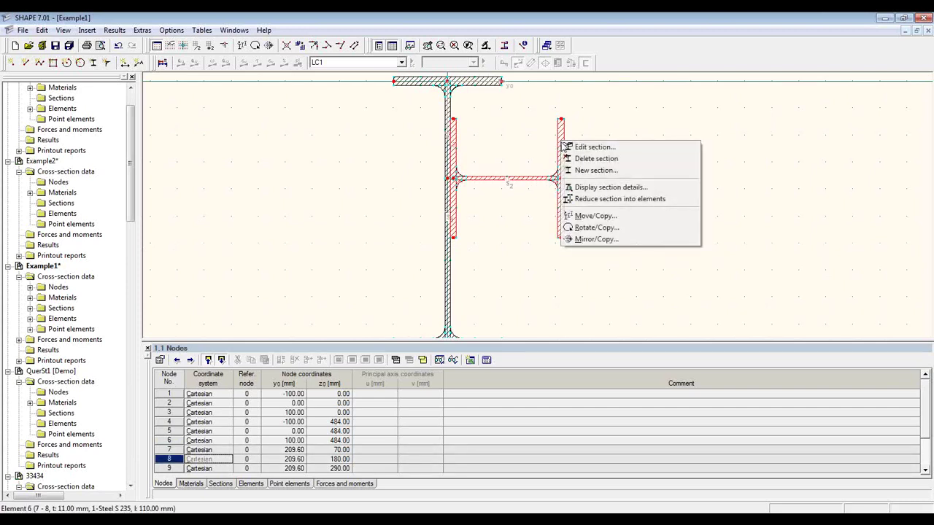
left_click(674, 205)
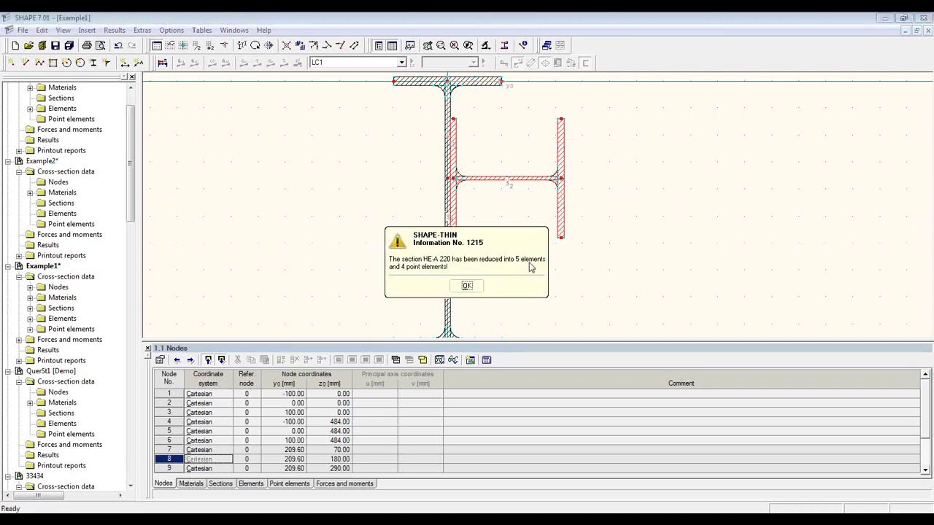
left_click(470, 286)
Step: Insert a 30 mm opening in element 10, the HE-A 220 web, 65 mm from the element start, as a dummy element
scroll(528, 154, "up", 3)
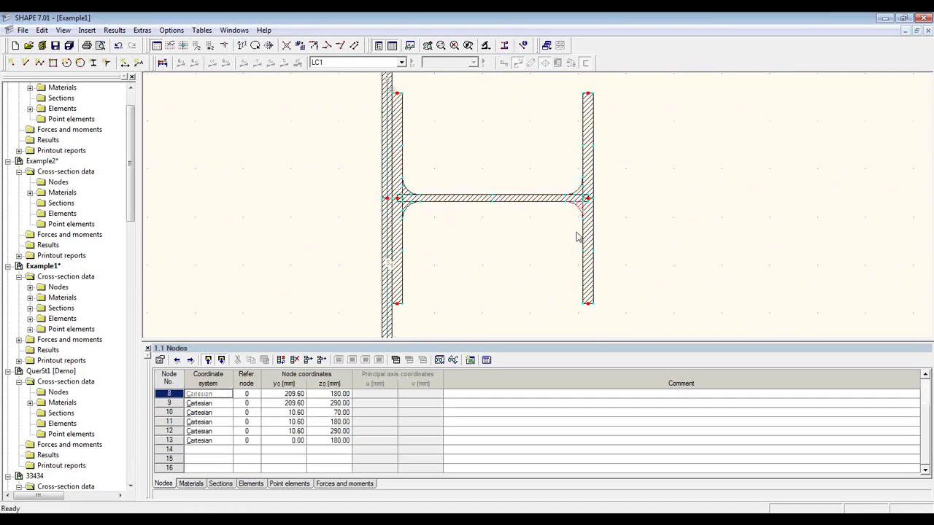
right_click(526, 201)
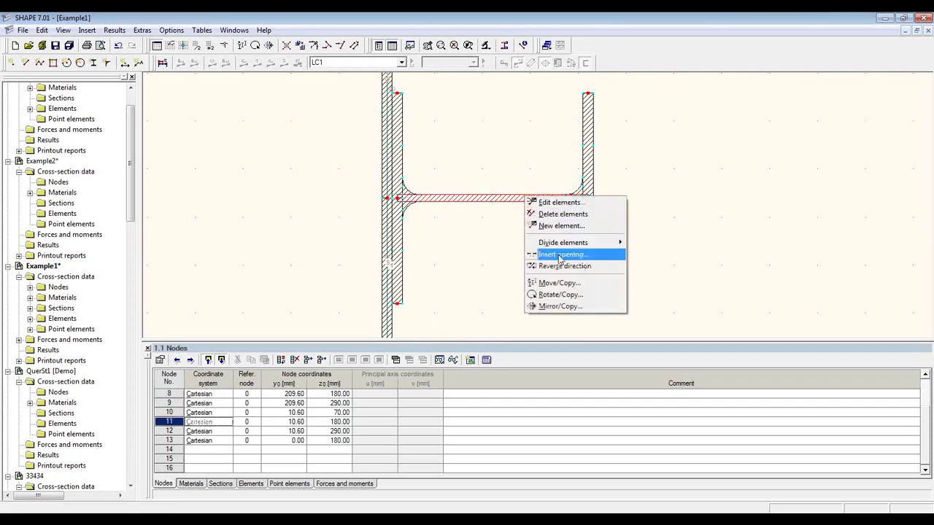
left_click(600, 255)
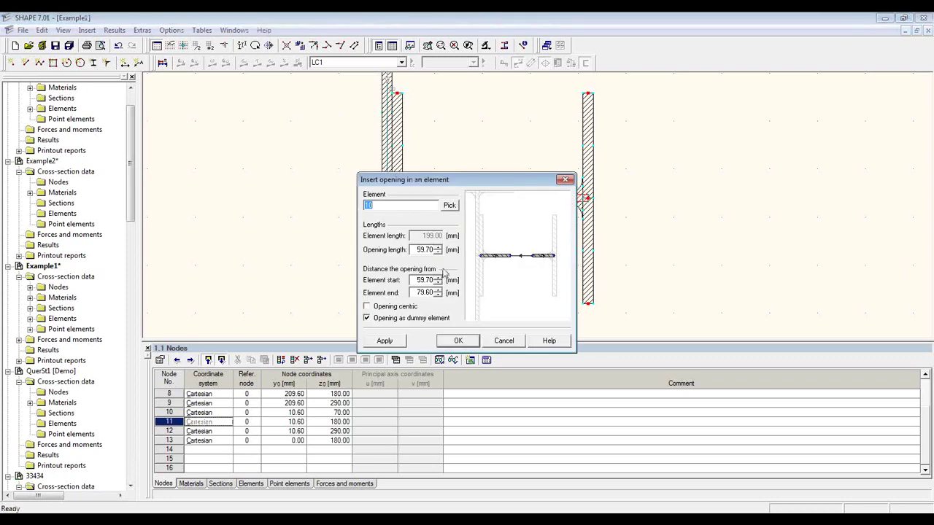
left_click_drag(415, 250, 438, 252)
type("30")
left_click_drag(415, 280, 436, 283)
type("65")
left_click(458, 340)
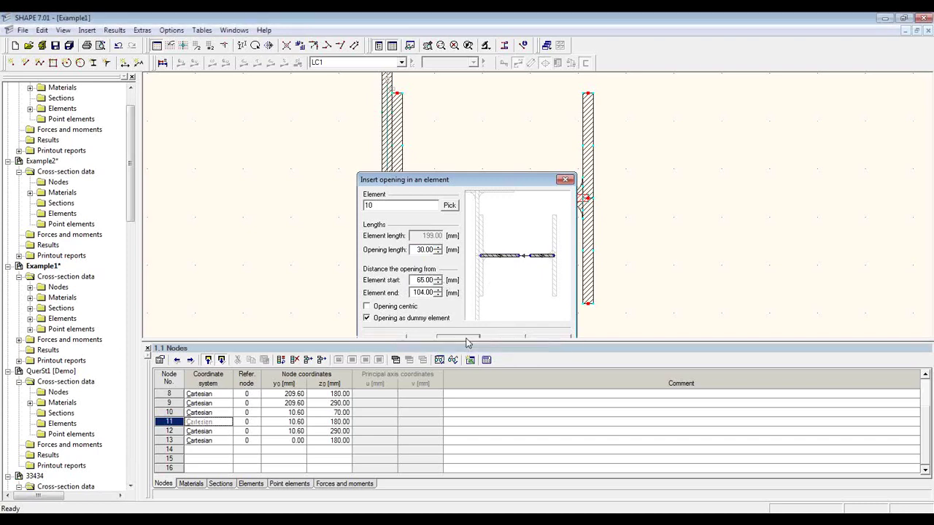
Step: Edit the dummy element 14 across the web opening, enabling the effective thickness for shear transfer
scroll(500, 217, "up", 3)
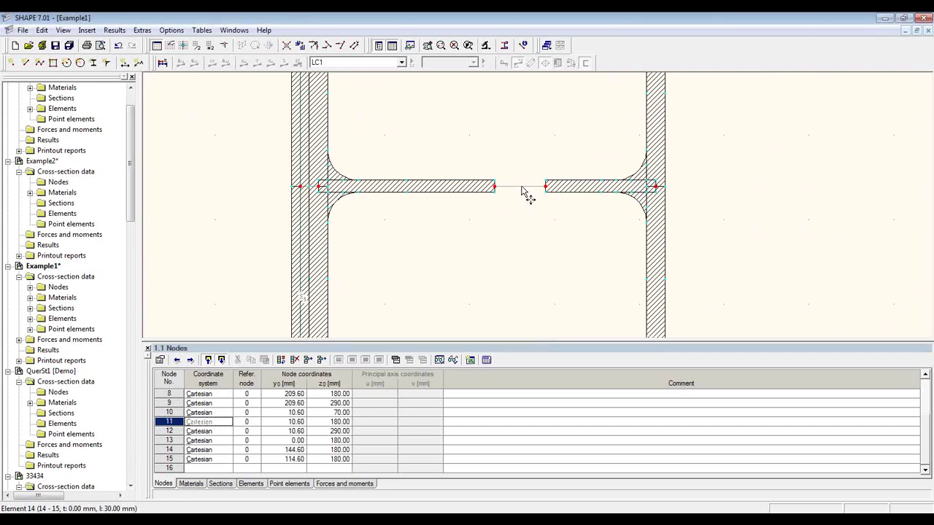
left_click(522, 191)
right_click(523, 191)
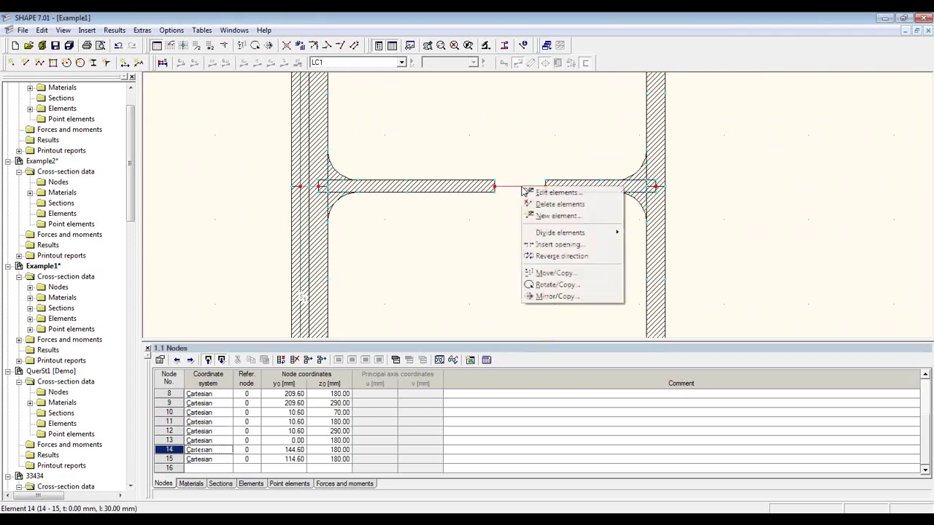
left_click(566, 192)
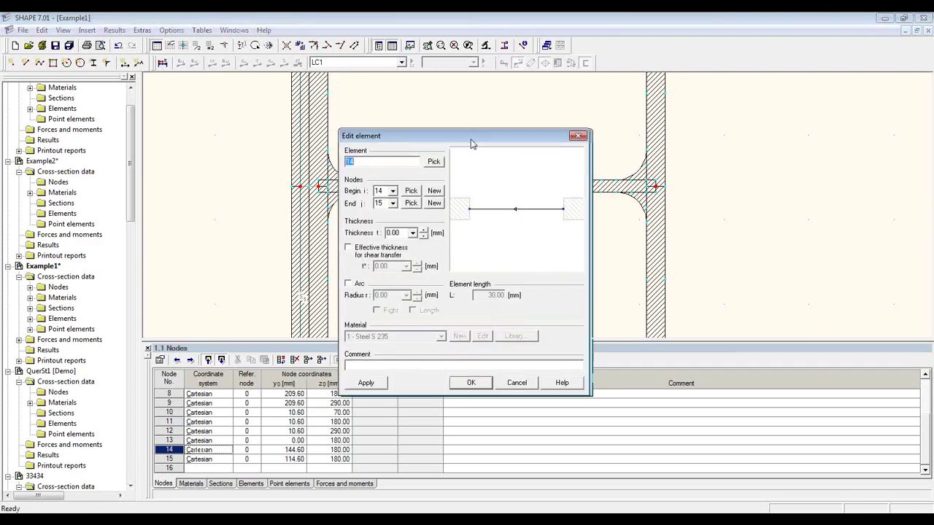
left_click_drag(471, 139, 343, 111)
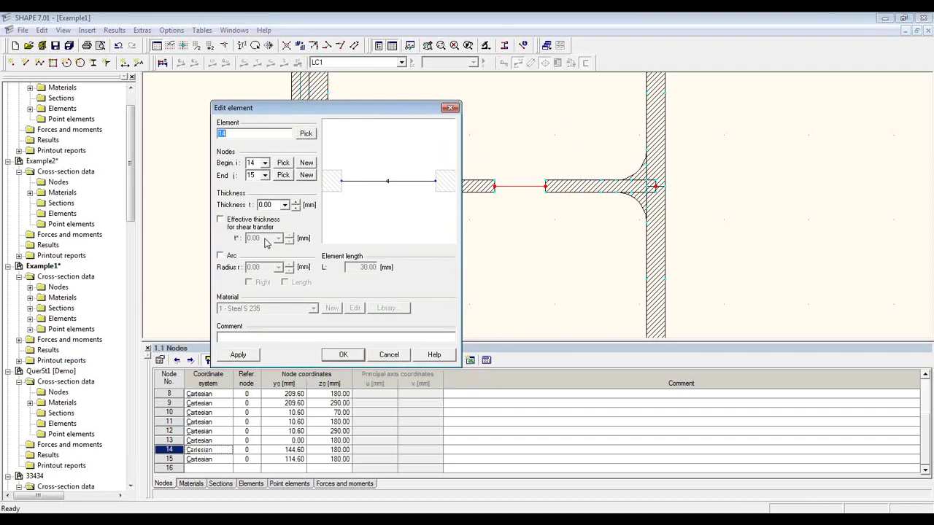
left_click(239, 224)
left_click(343, 355)
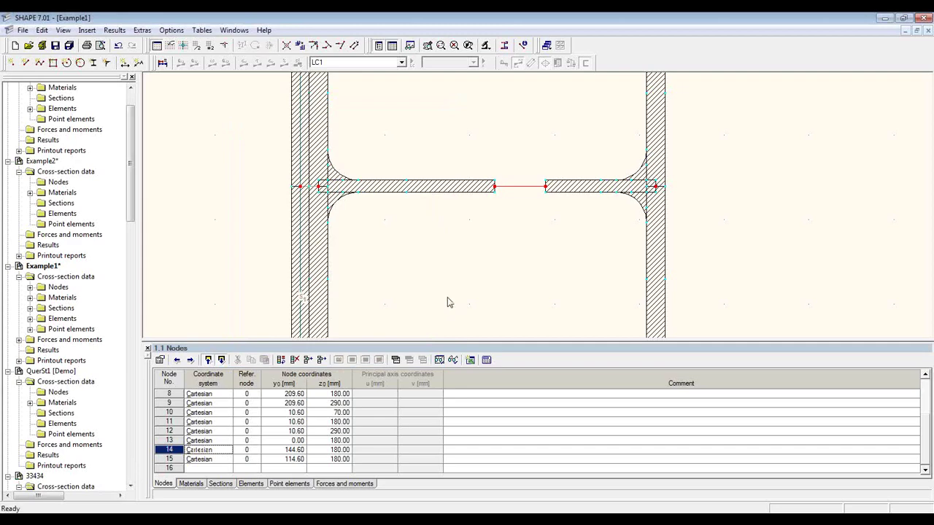
Step: Insert a 10 mm radius rounding point element in Steel S 235 below the left HE-A flange, at y 5.10, z 290.00 mm
scroll(426, 296, "down", 1)
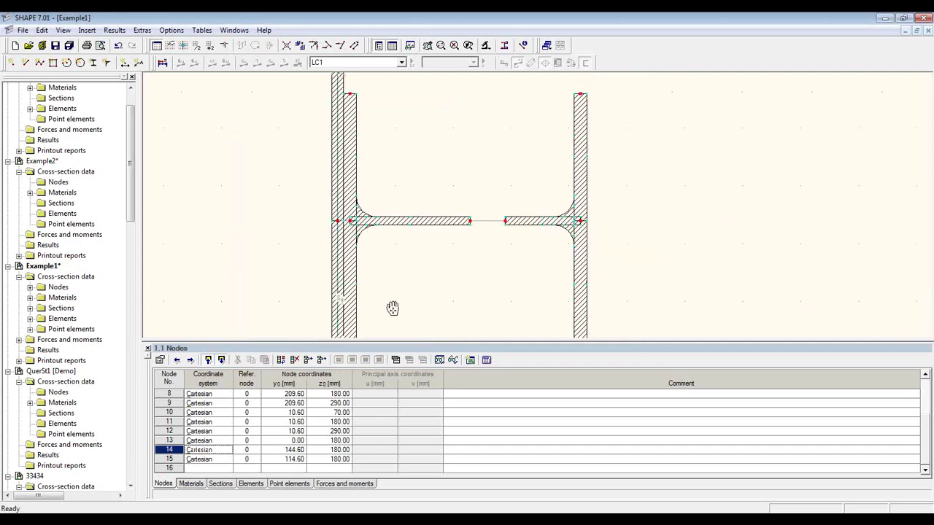
mouse_move(388, 307)
middle_mouse_down()
mouse_move(392, 273)
mouse_move(415, 254)
middle_mouse_up()
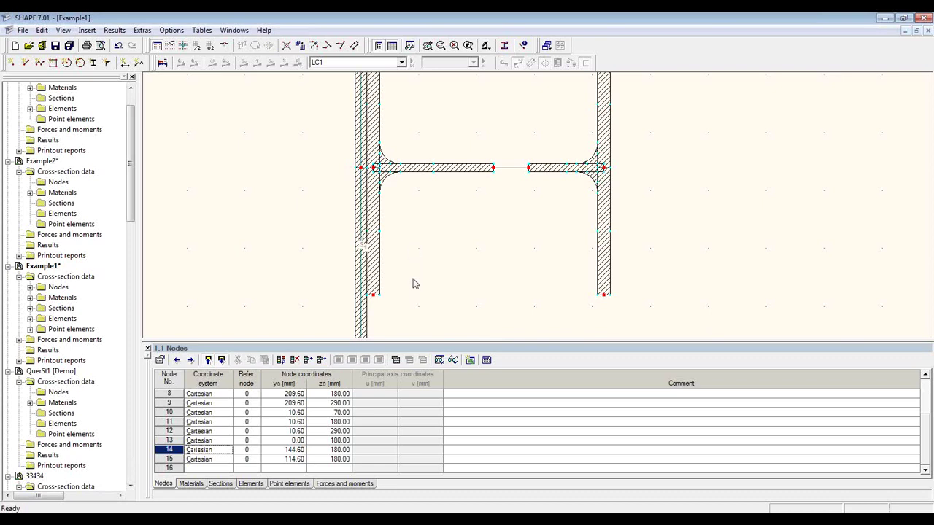
mouse_move(413, 284)
middle_mouse_down()
mouse_move(434, 235)
mouse_move(460, 230)
middle_mouse_up()
scroll(460, 231, "up", 3)
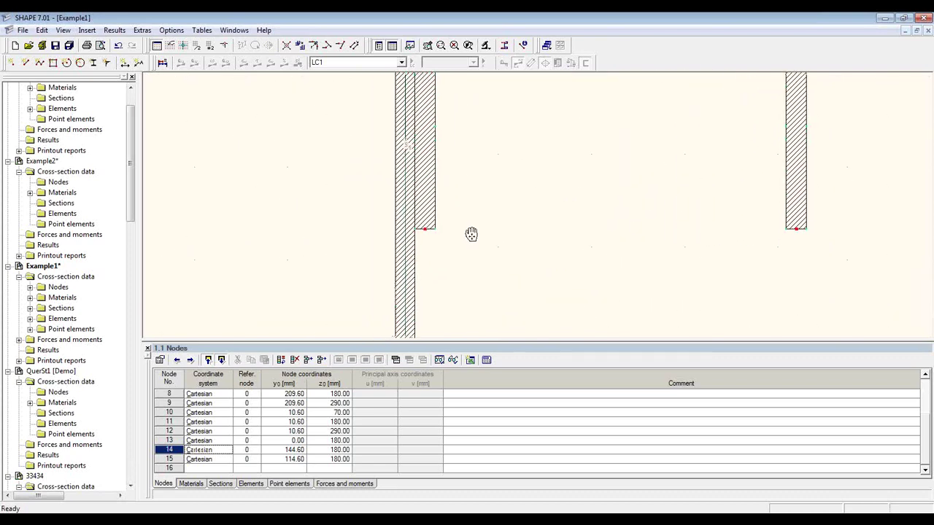
left_click(107, 66)
left_click_drag(157, 83, 206, 119)
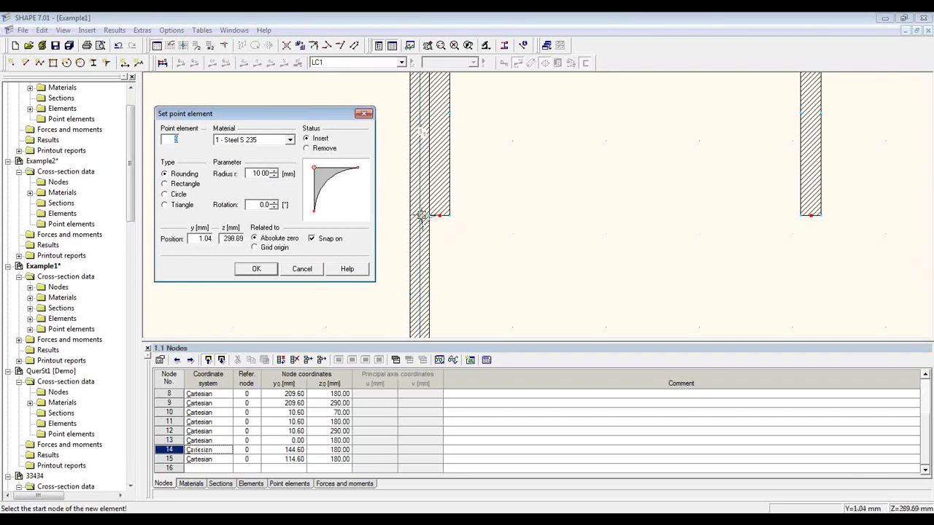
scroll(428, 216, "up", 1)
scroll(428, 216, "up", 2)
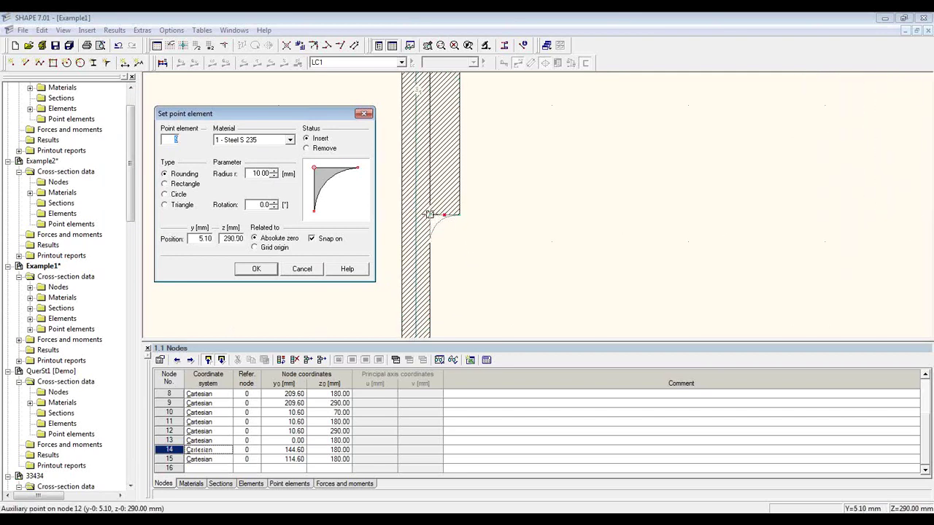
left_click(430, 214)
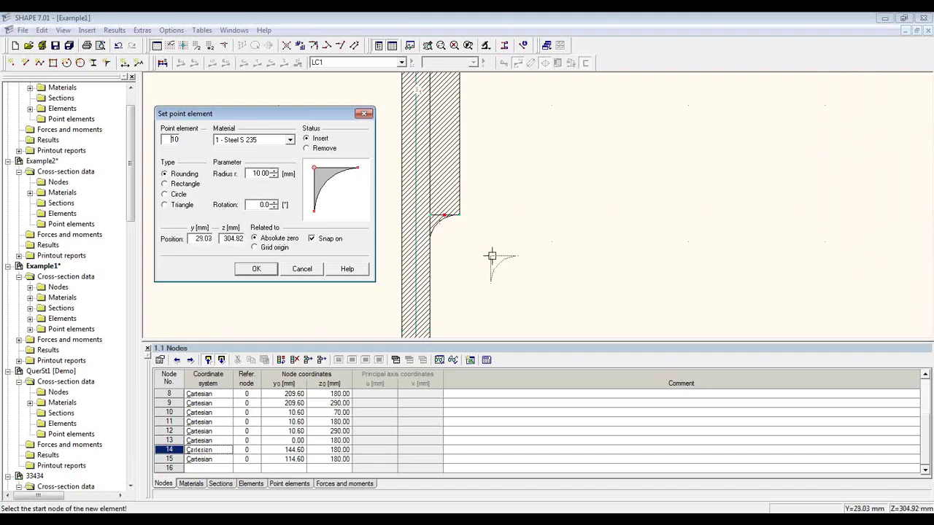
Step: Insert a second 10 mm rounding, rotated -90°, above the left HE-A flange at y 5.10, z 70.00 mm, and end the placement
middle_click_drag(518, 109, 544, 323)
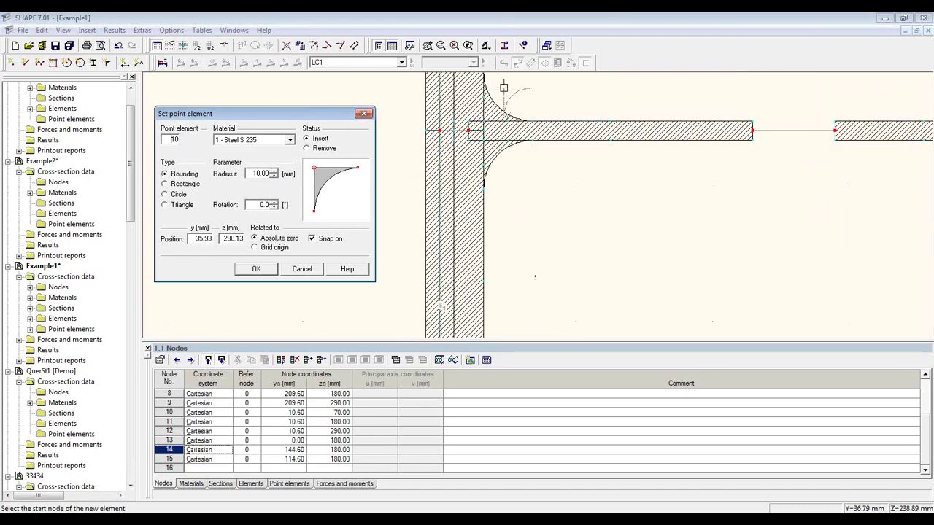
middle_click_drag(539, 96, 521, 299)
left_click(273, 206)
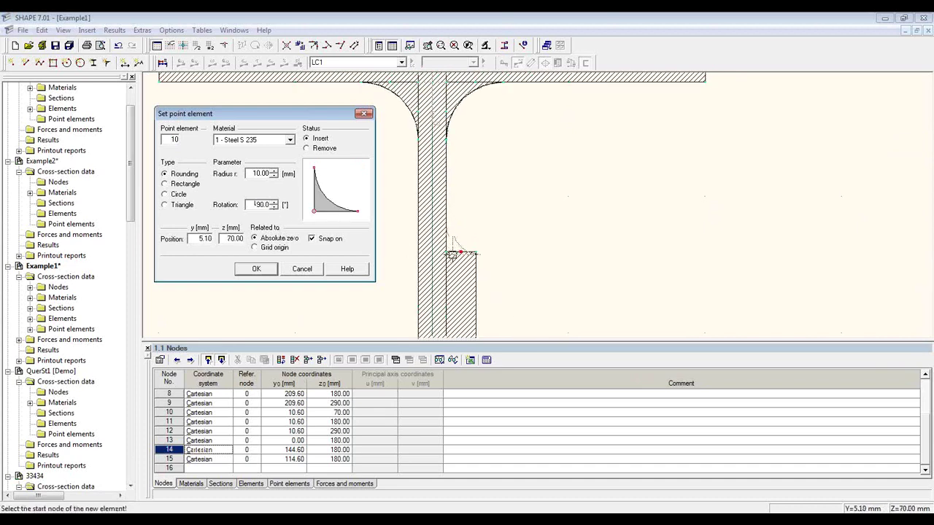
left_click(460, 252)
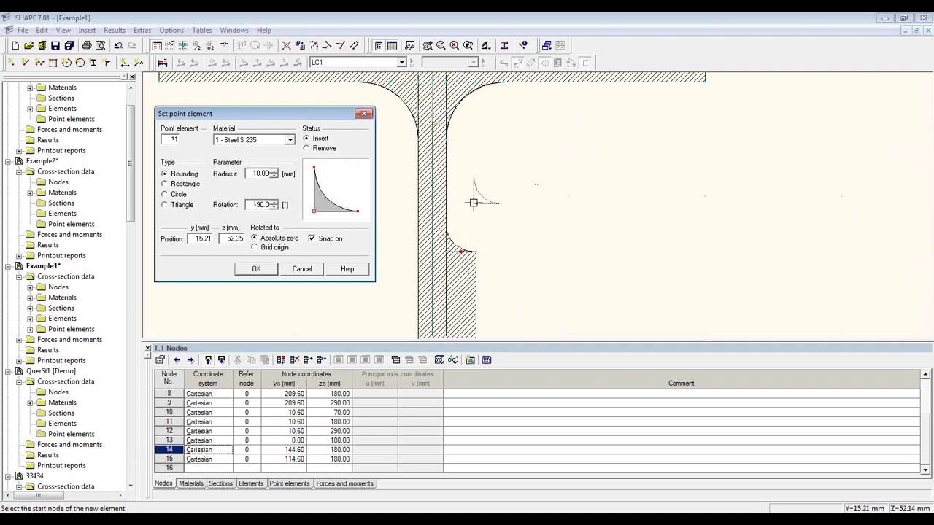
key("Escape")
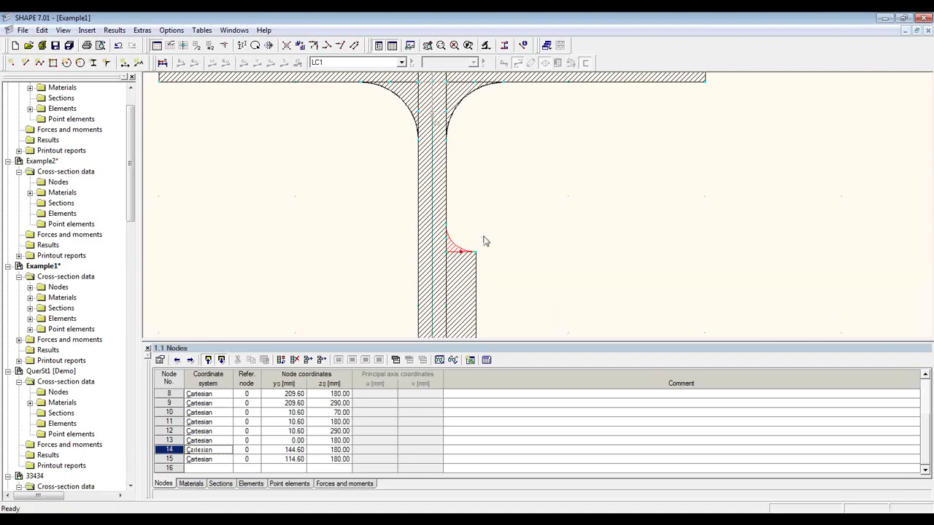
left_click(504, 232)
Step: Run the plausibility check on the complete combined cross-section
scroll(505, 232, "down", 9)
middle_click_drag(532, 258, 447, 175)
scroll(447, 176, "down", 1)
scroll(483, 292, "down", 3)
mouse_move(477, 281)
middle_mouse_down()
mouse_move(503, 214)
mouse_move(517, 256)
middle_mouse_up()
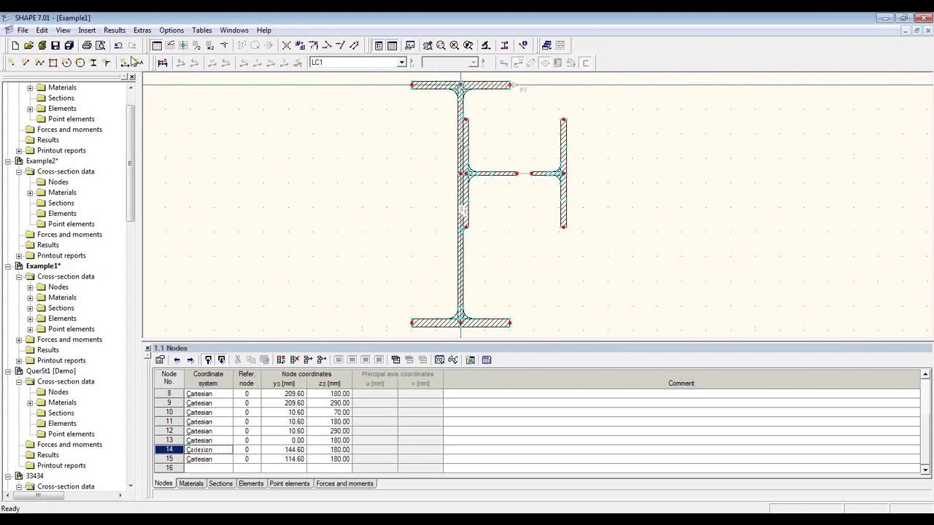
left_click(142, 29)
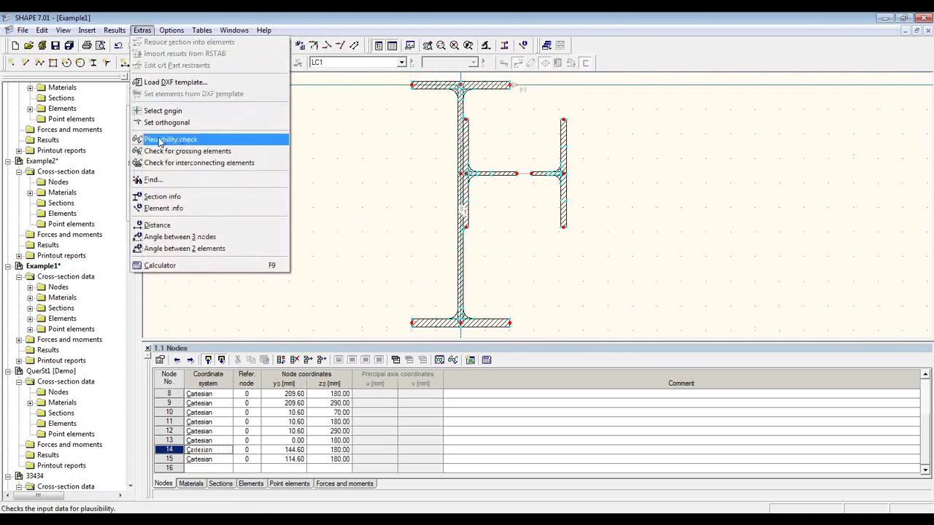
left_click(227, 142)
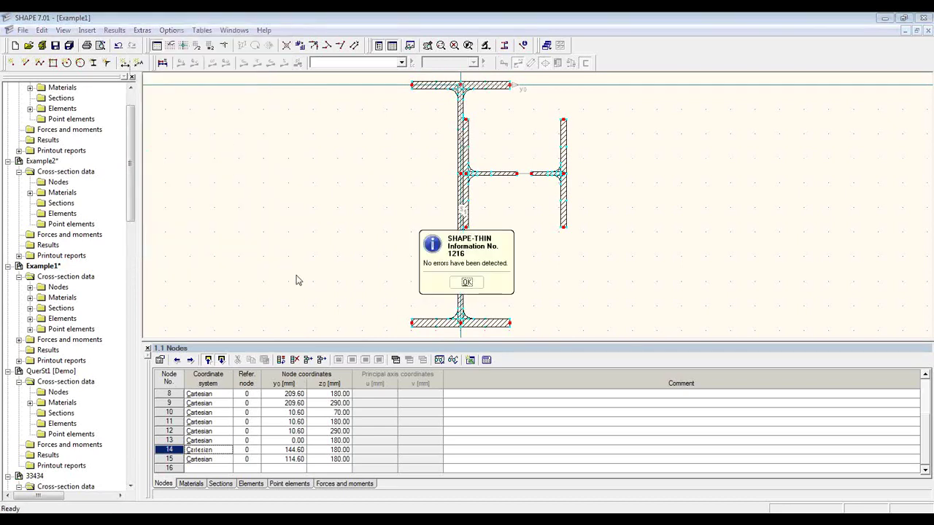
left_click(467, 282)
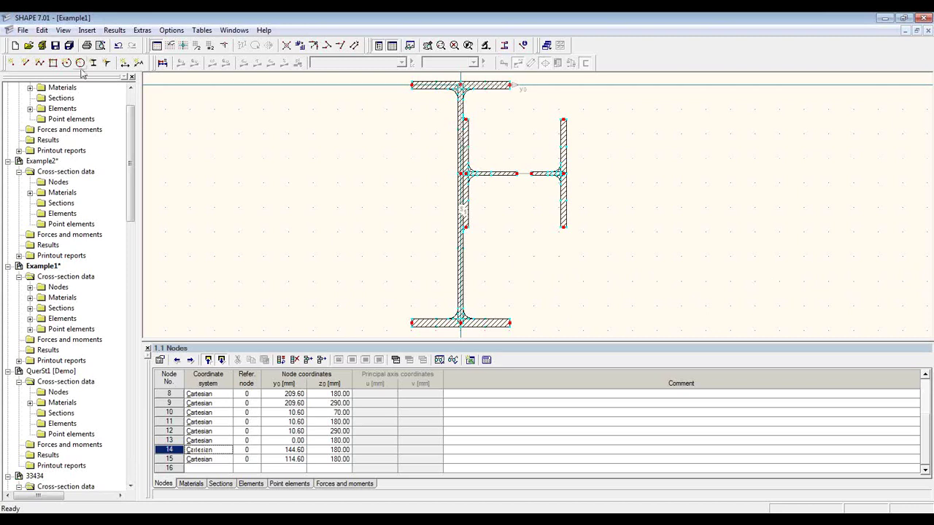
Step: Calculate the cross-section and enlarge the results table to show the section properties
left_click(162, 63)
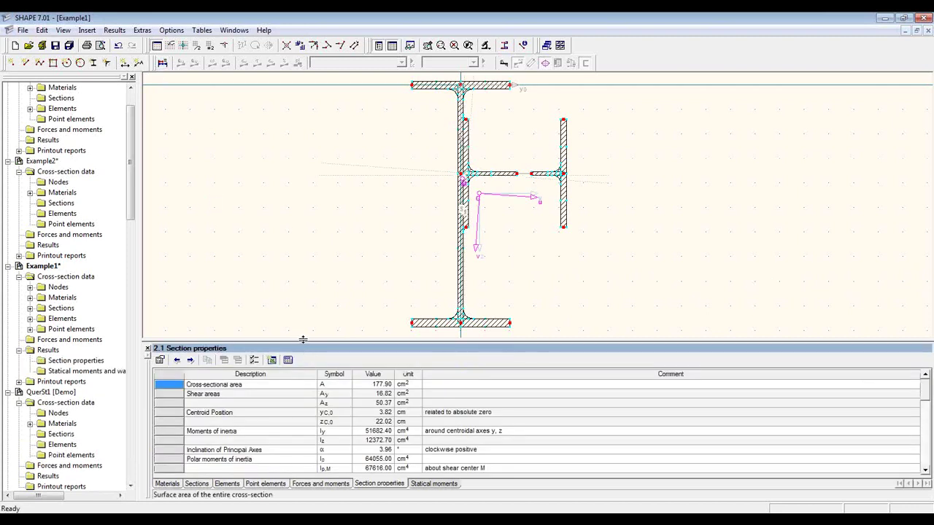
left_click_drag(305, 341, 307, 172)
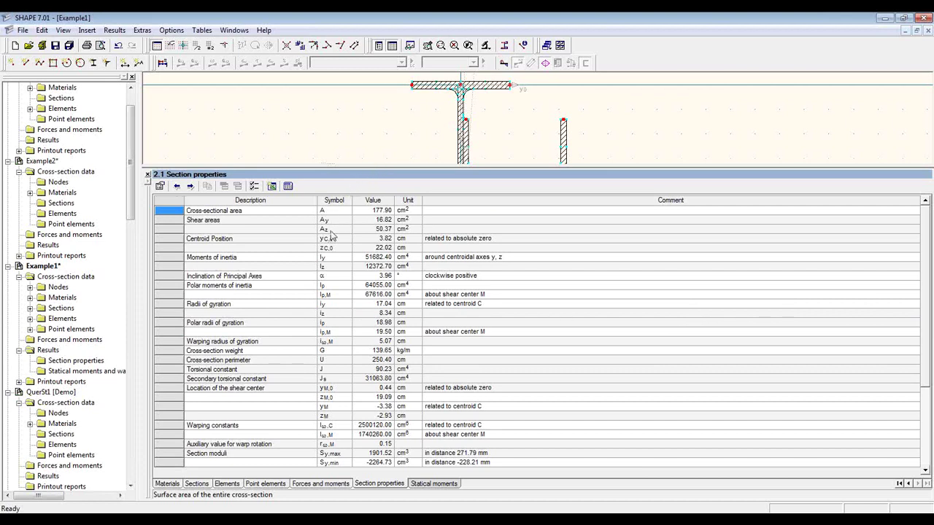
Step: Review the rows available for the section properties table and leave the selection as it is
left_click(254, 186)
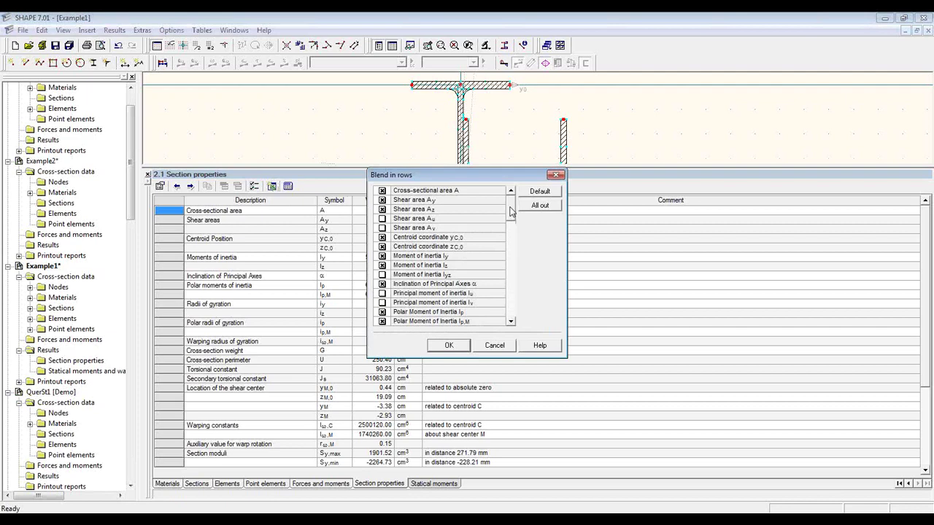
mouse_move(513, 212)
left_mouse_down()
mouse_move(512, 230)
mouse_move(512, 216)
left_mouse_up()
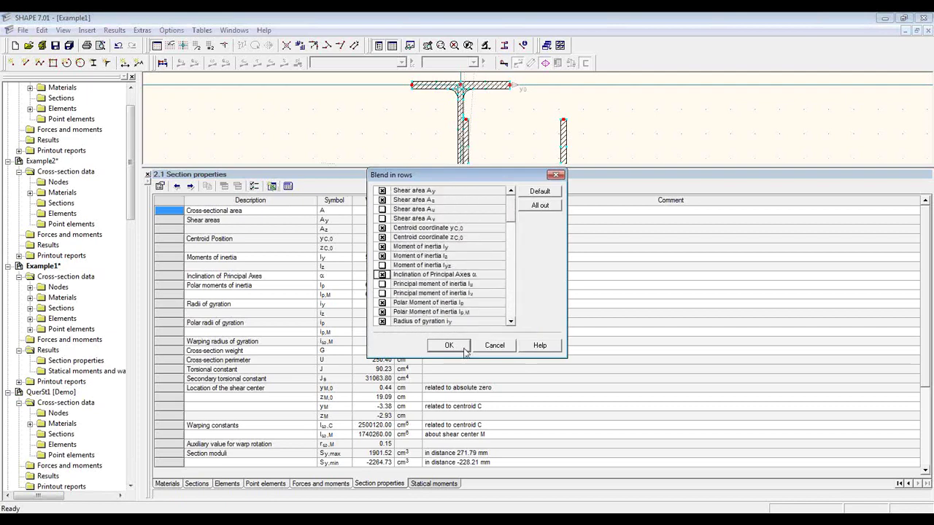
left_click(487, 349)
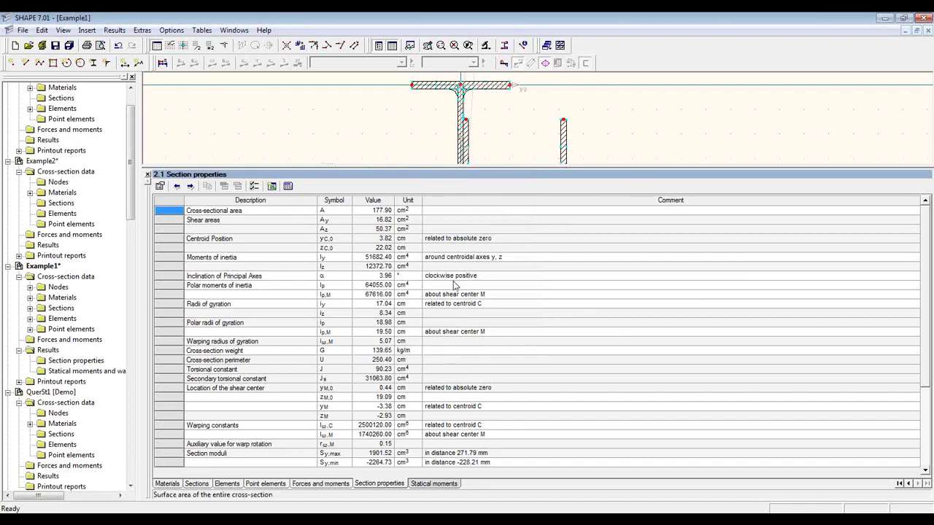
Step: Examine the statical moments table and the Q-u, Q-v, Omega and Q-Omega diagrams on the cross-section, and return to the section properties
left_click(435, 484)
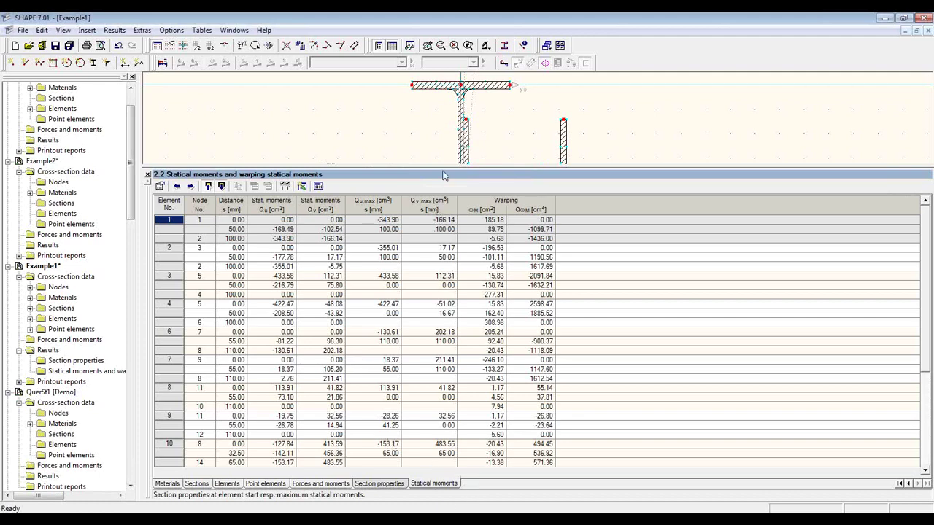
left_click_drag(442, 167, 438, 337)
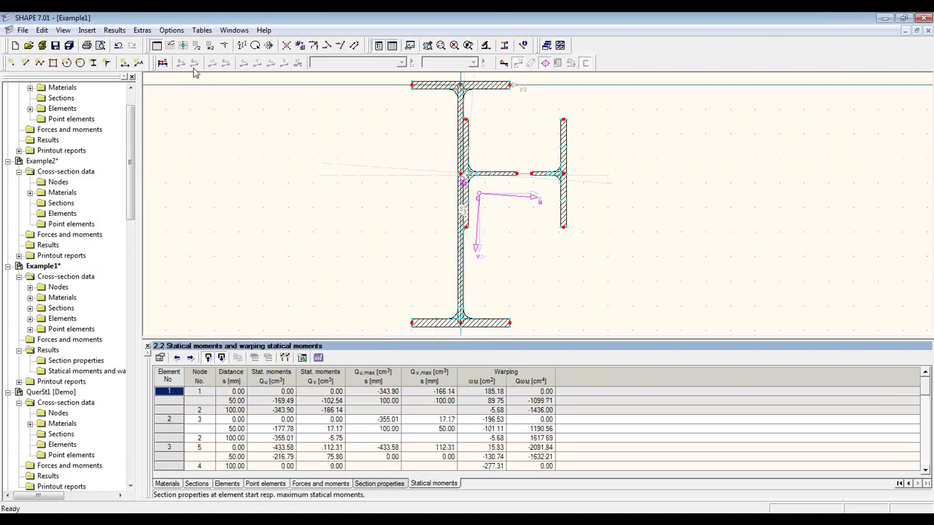
left_click(162, 63)
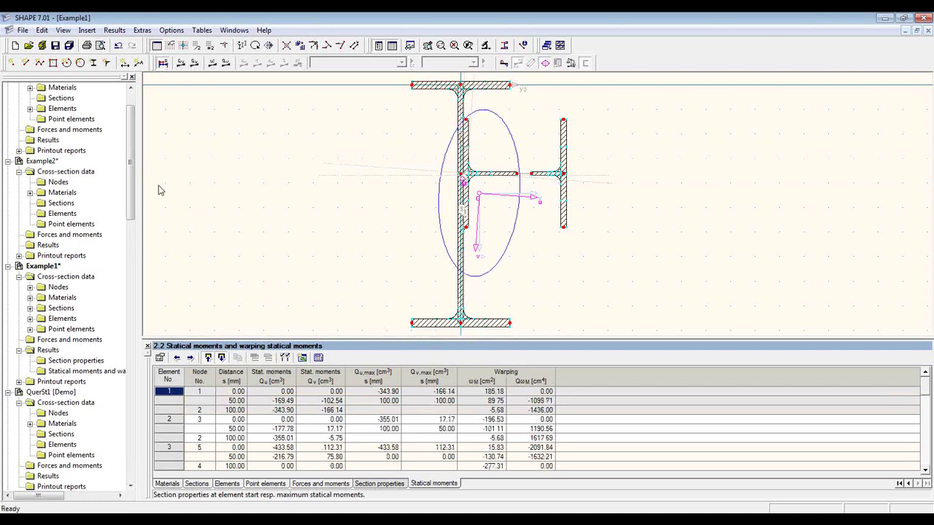
left_click(187, 64)
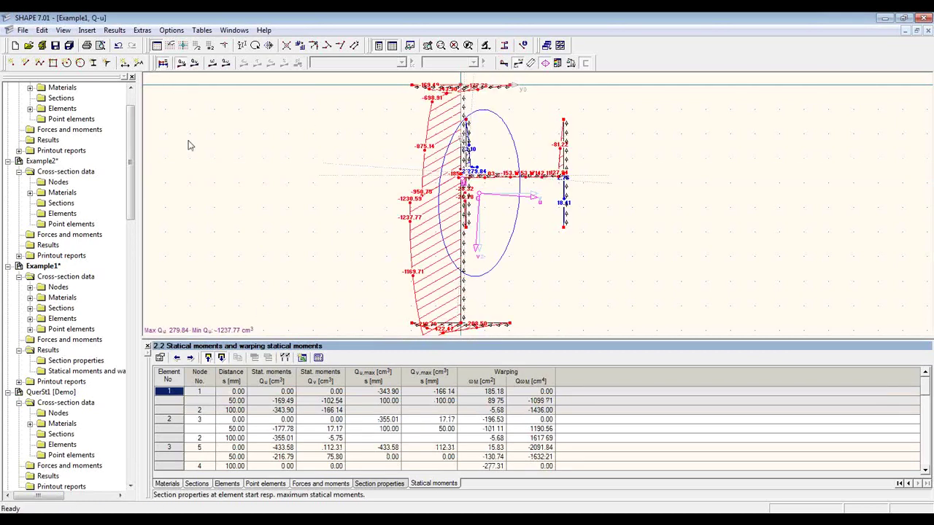
left_click(194, 64)
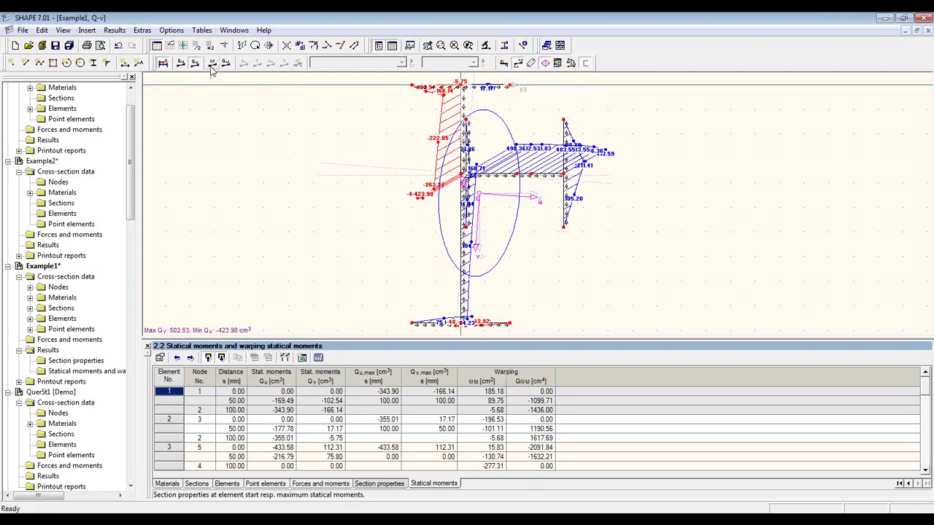
left_click(213, 65)
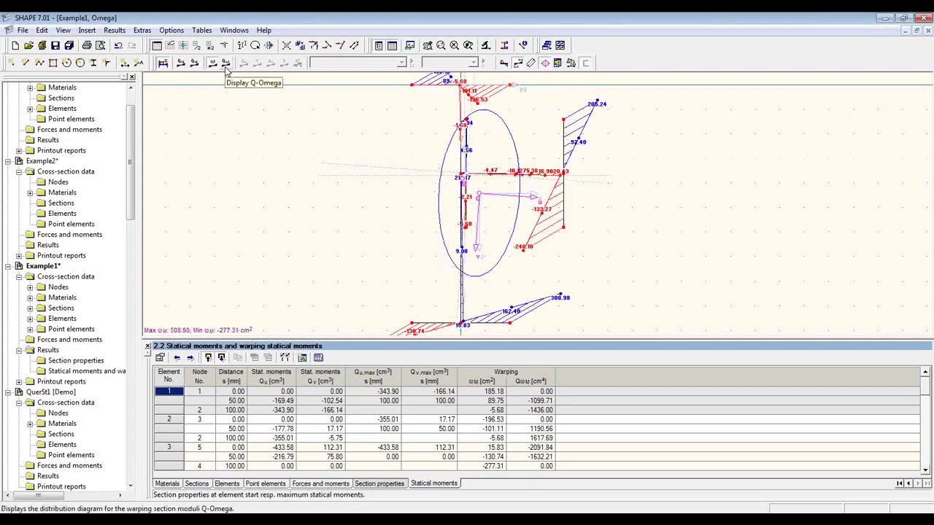
left_click(225, 64)
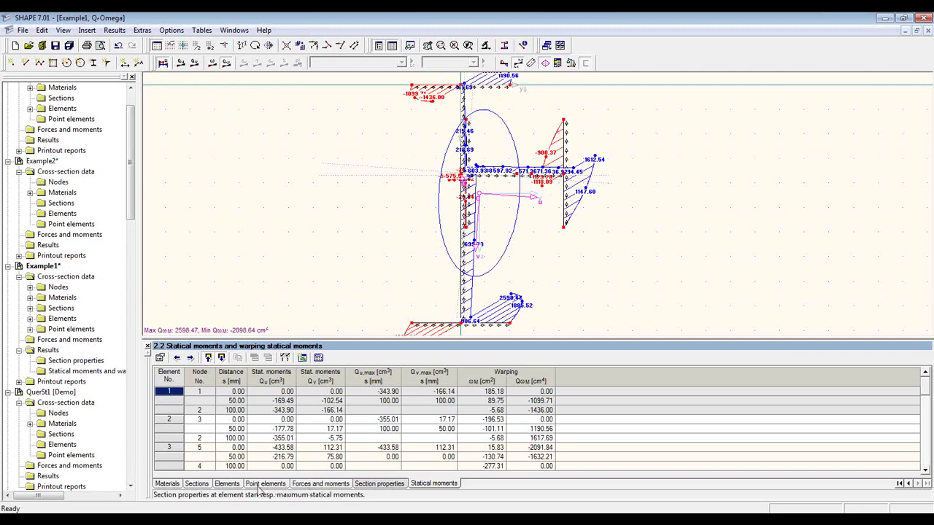
left_click(383, 486)
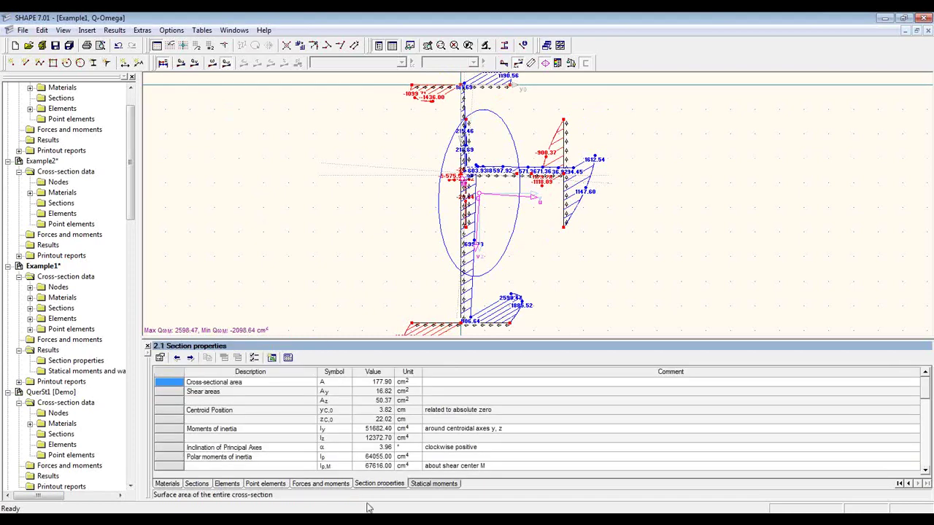
Step: Define forces for LC1 at location x 0.00 mm: axial force -80 kN, bending moments M-u 50 kNm and M-v 10 kNm
left_click(330, 486)
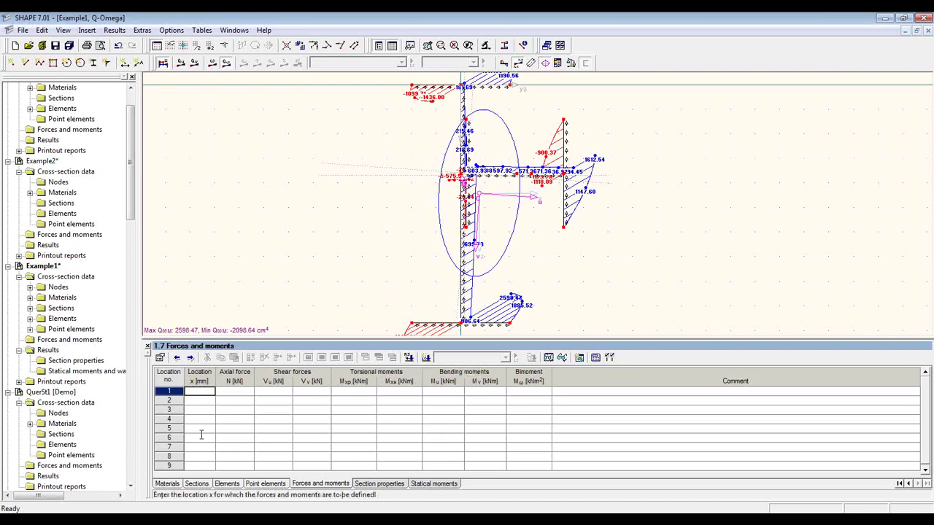
type("0.0")
key("Return")
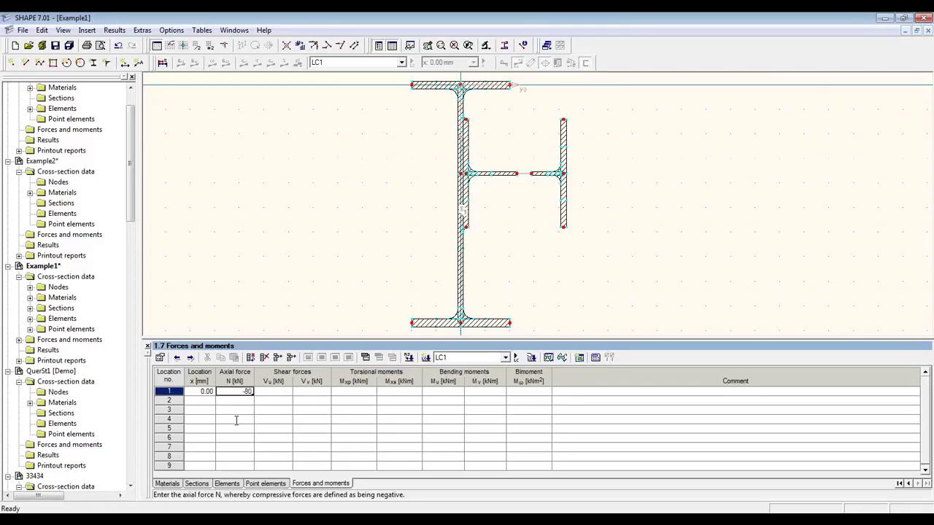
key("Return")
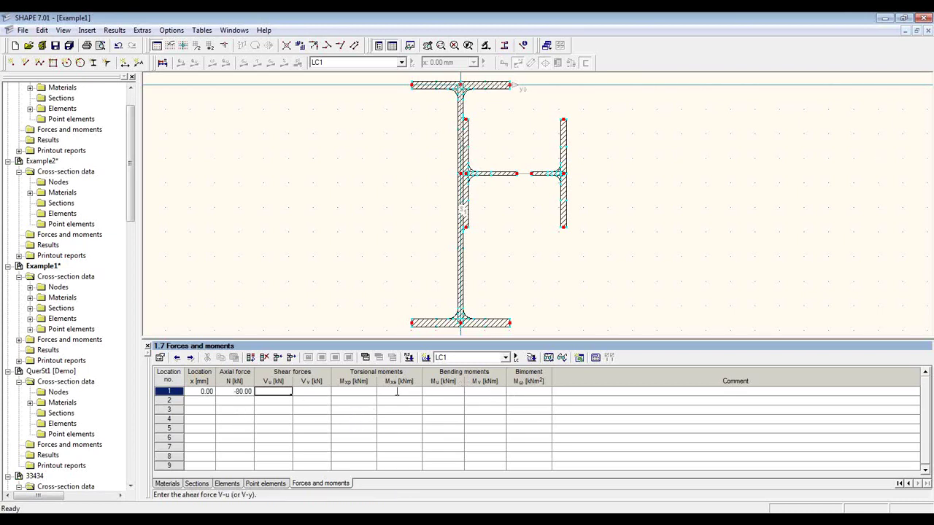
left_click(440, 391)
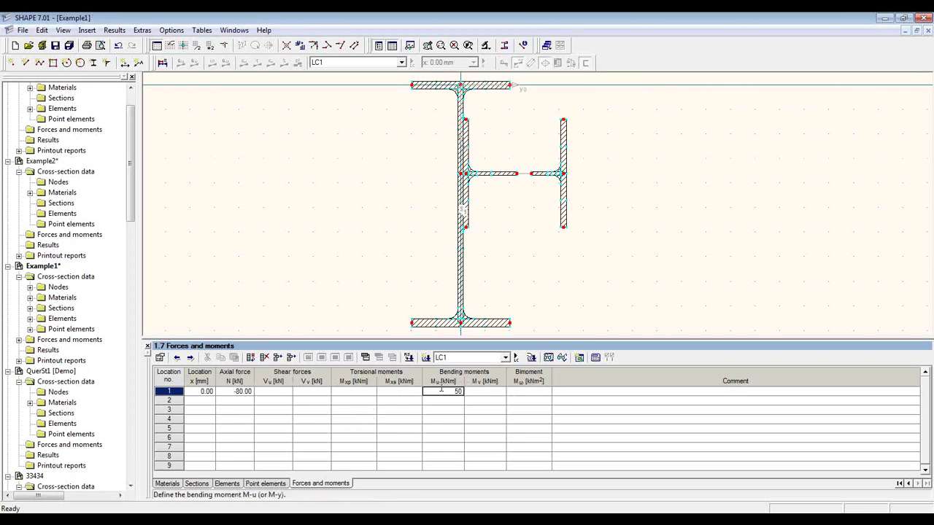
left_click(474, 393)
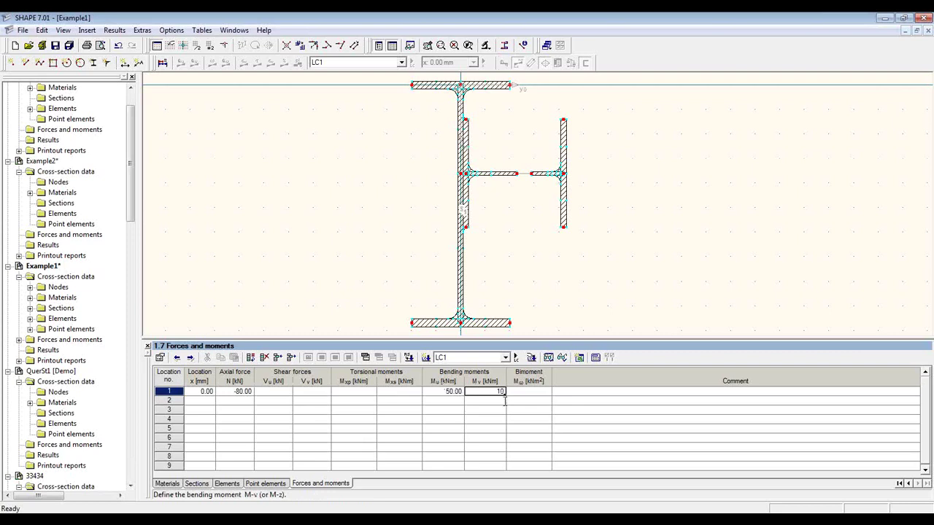
left_click(504, 401)
Step: Create load case LC2 and enter, at x 0.00 mm, axial force -30 kN, M-u 50 kNm and M-v -10 kNm
left_click(426, 357)
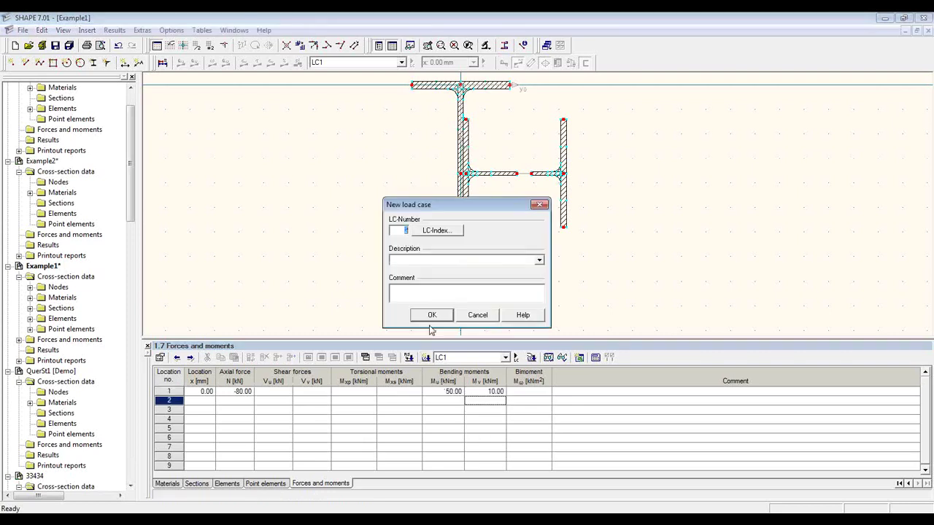
left_click(431, 315)
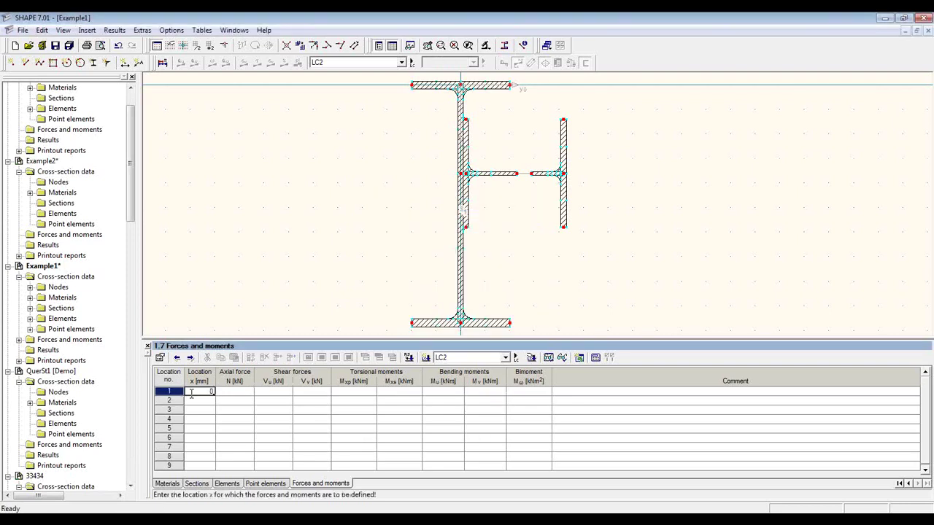
left_click(233, 391)
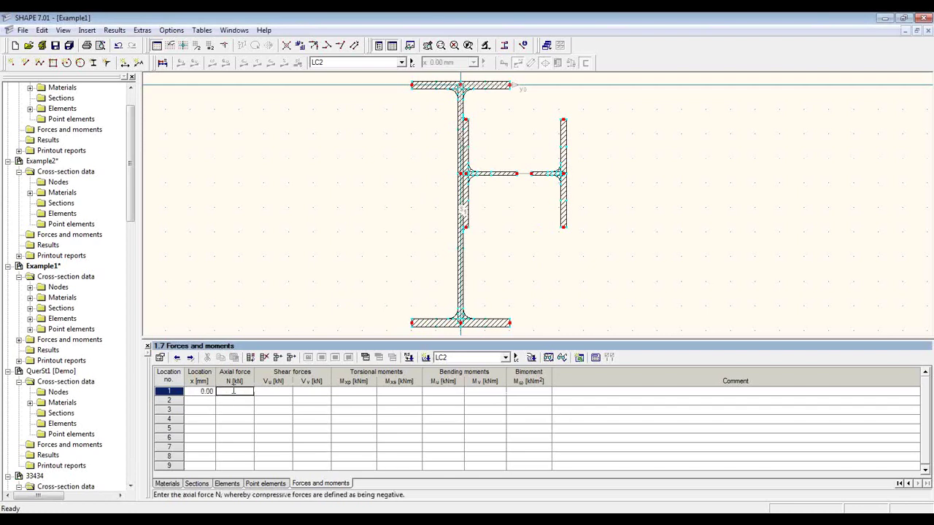
key("Tab")
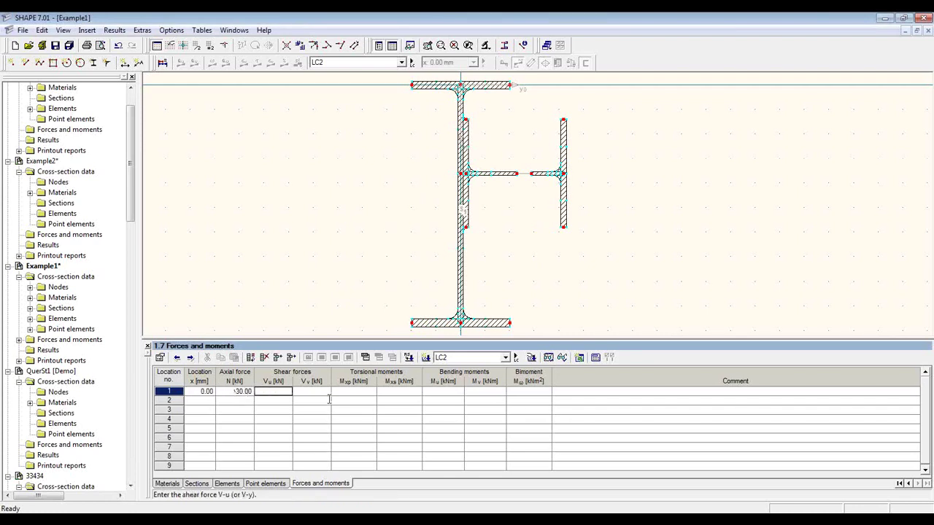
left_click(427, 394)
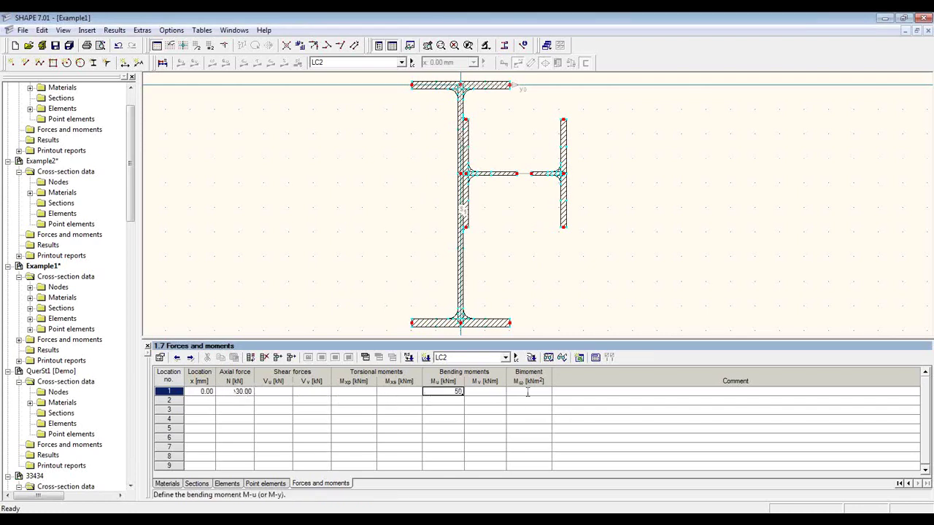
left_click(485, 393)
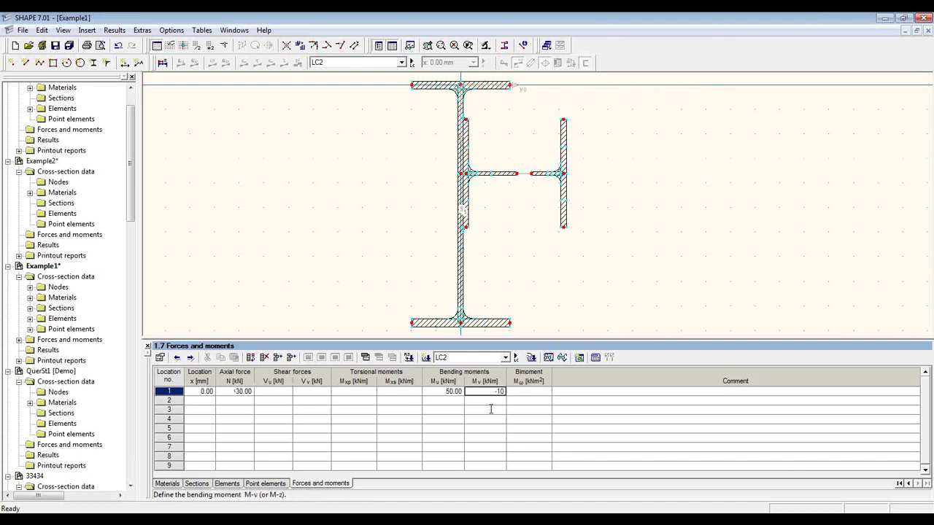
type("-10")
left_click(491, 409)
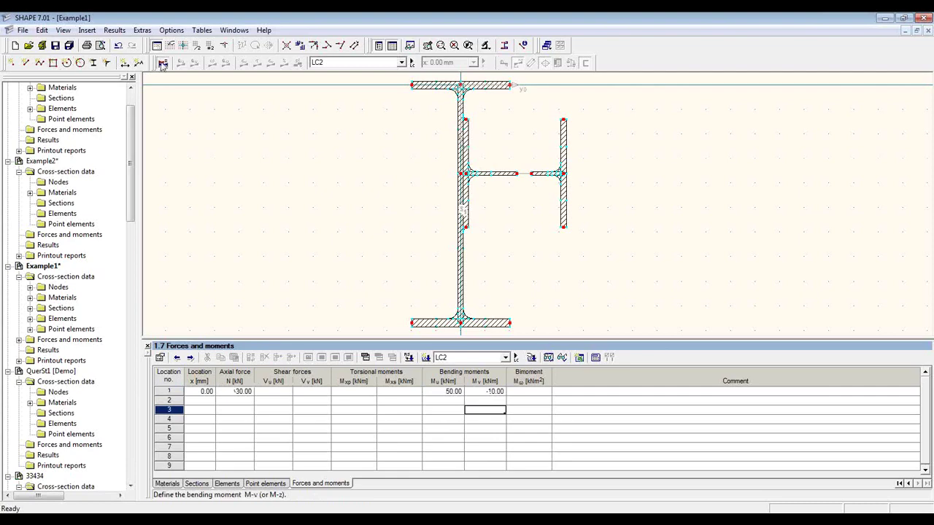
Step: Calculate the cross-section with both load cases and review the normal, shear and equivalent stresses with their diagrams
left_click(163, 64)
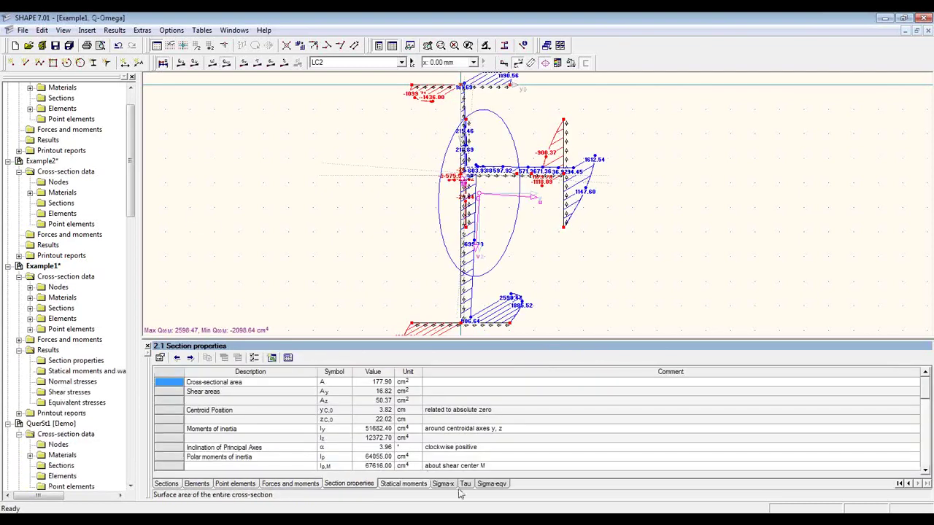
left_click(442, 486)
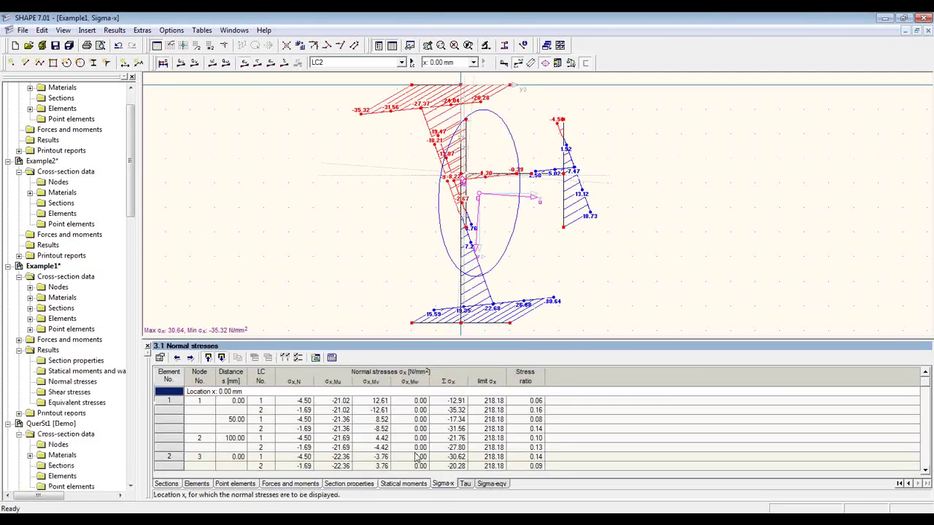
left_click_drag(386, 337, 406, 229)
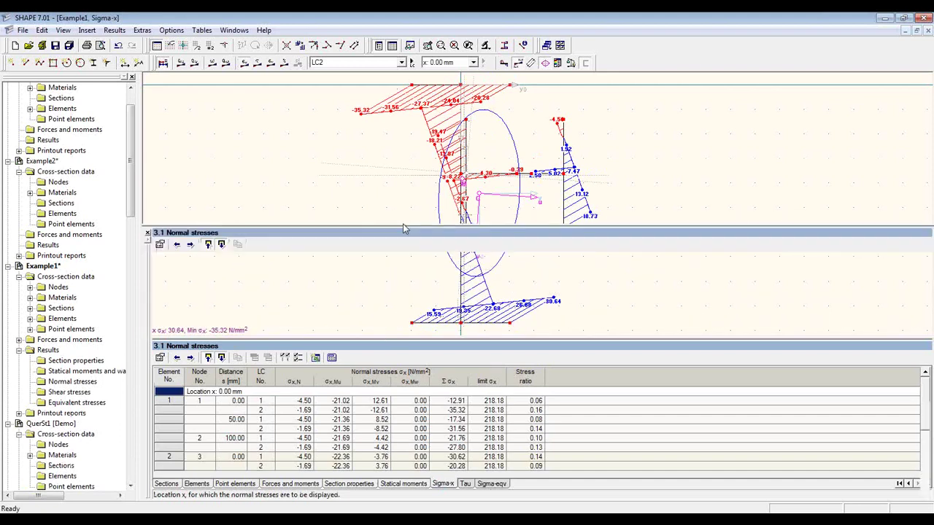
left_click(464, 486)
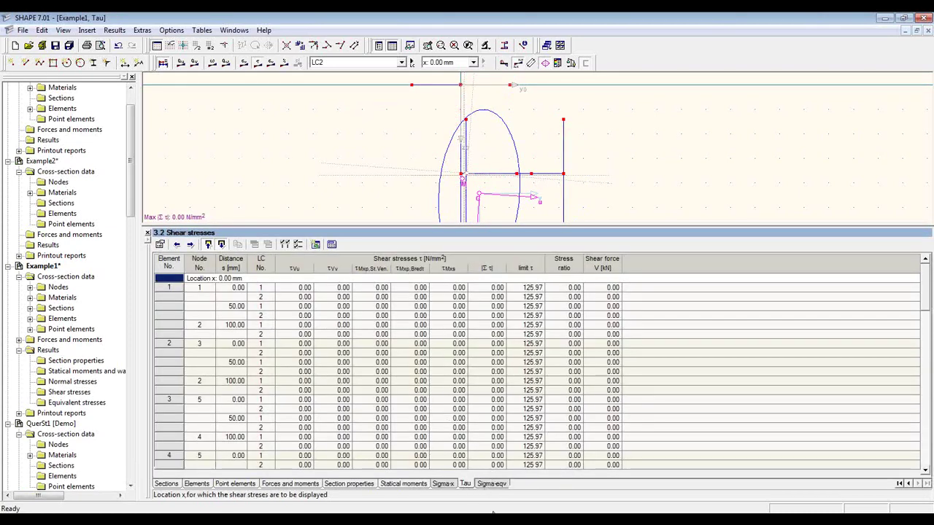
left_click(494, 486)
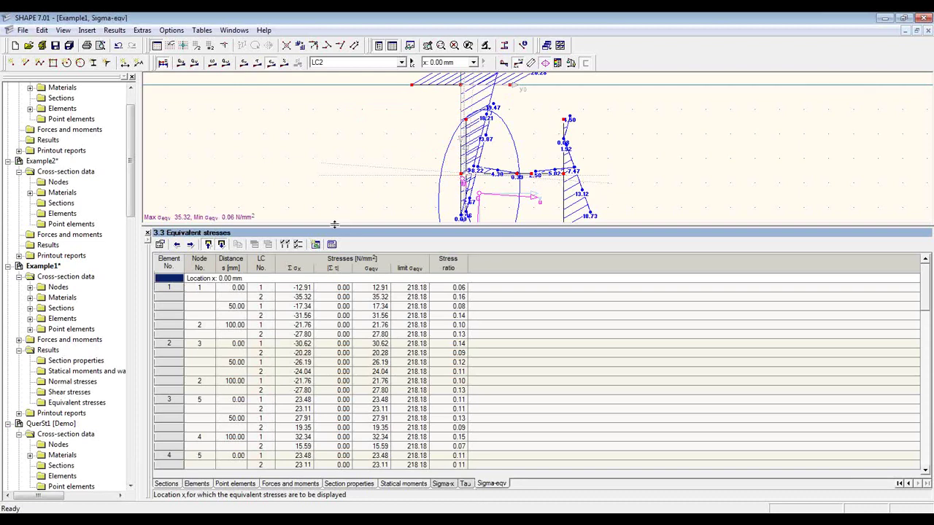
left_click_drag(334, 224, 333, 351)
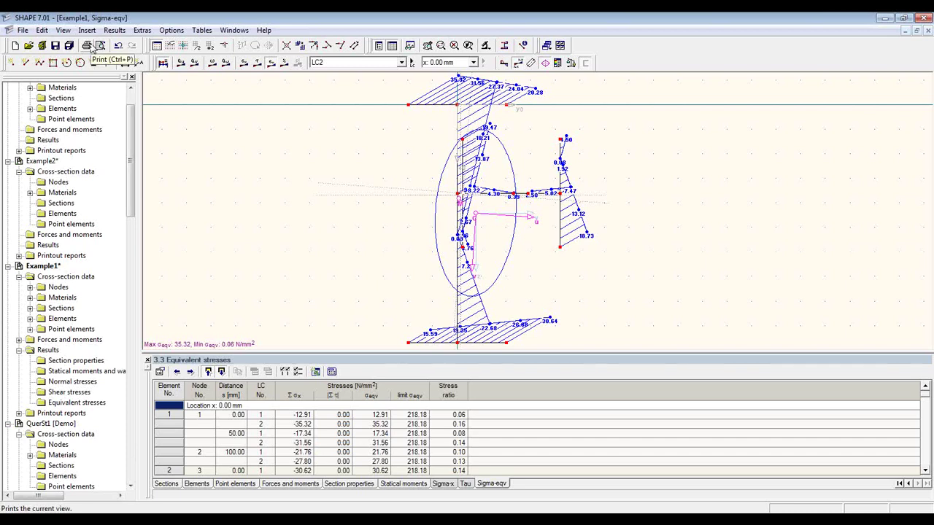
Step: Send the Sigma-eqv diagram to printout report D1 at 50% vertical image size, without showing the report
left_click(87, 45)
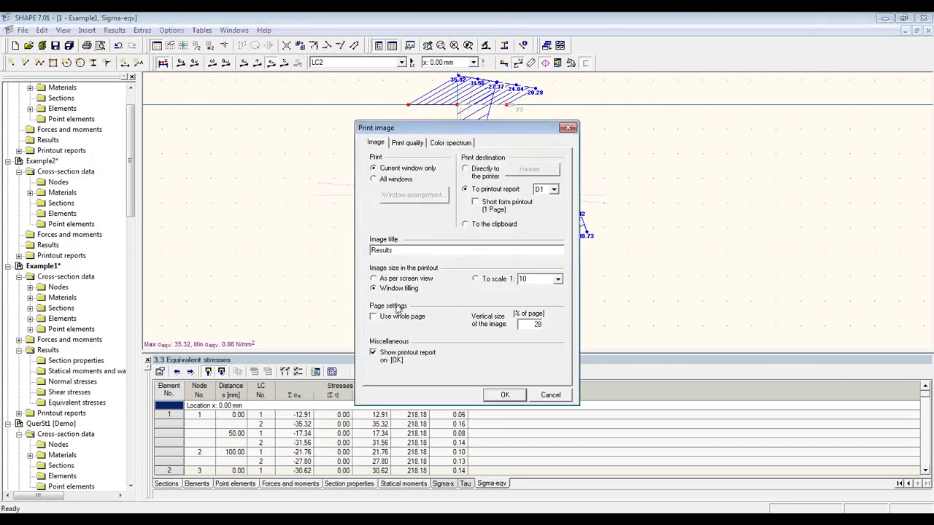
double_click(521, 324)
type("50")
left_click(387, 359)
left_click(505, 395)
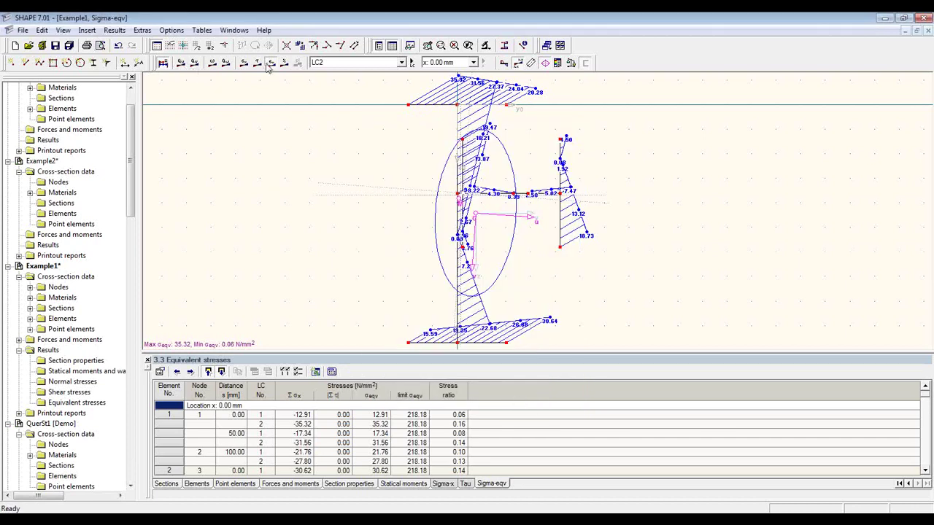
Step: Display the Sigma-x diagram, send its image to printout report D1 and show the report
left_click(242, 65)
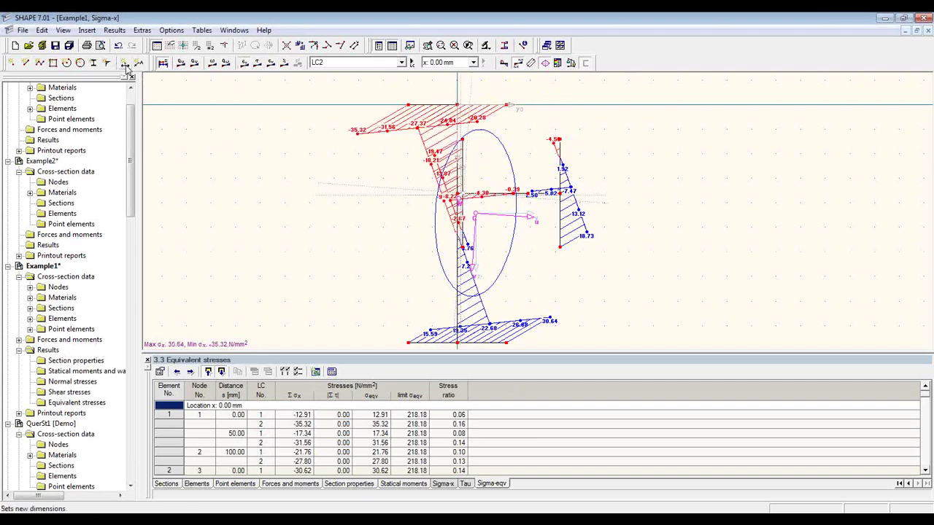
left_click(86, 45)
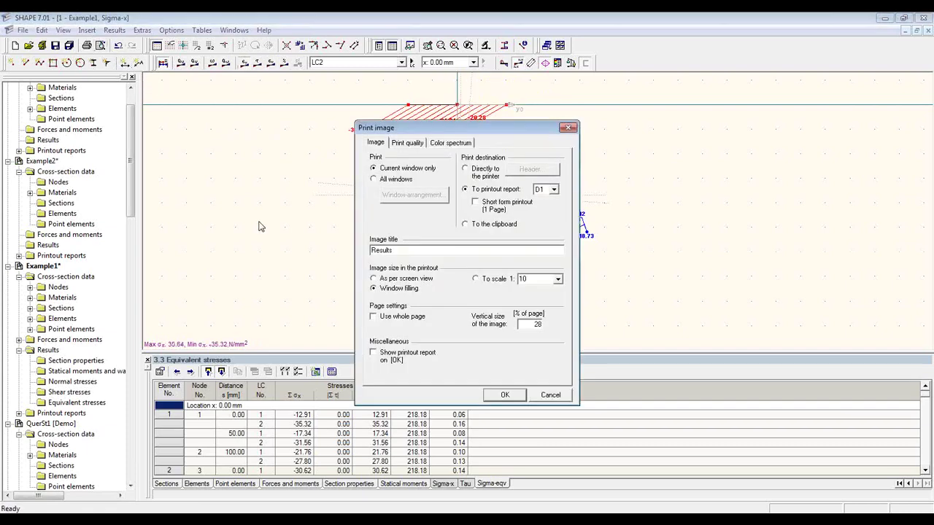
double_click(537, 323)
left_click(404, 359)
left_click(515, 397)
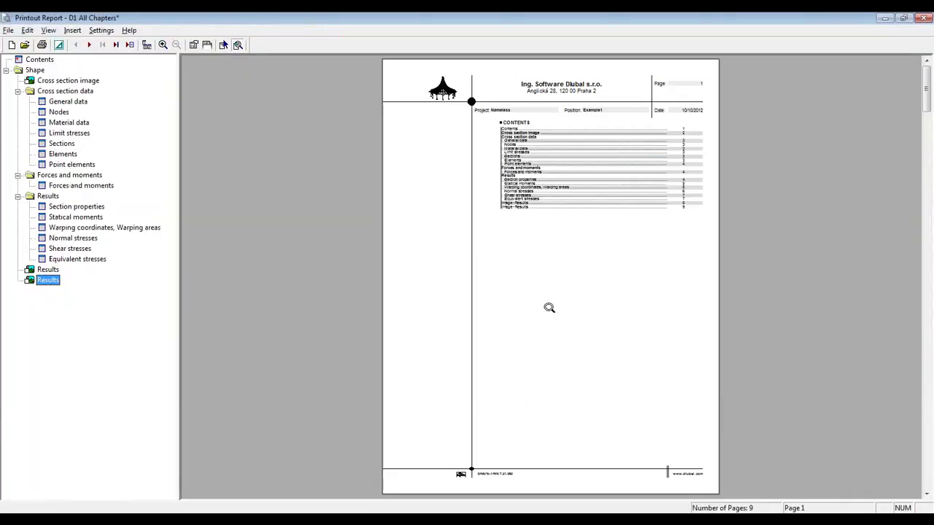
Step: Review the report chapters from the cross section image, general data and section properties to both result diagrams
left_click(60, 81)
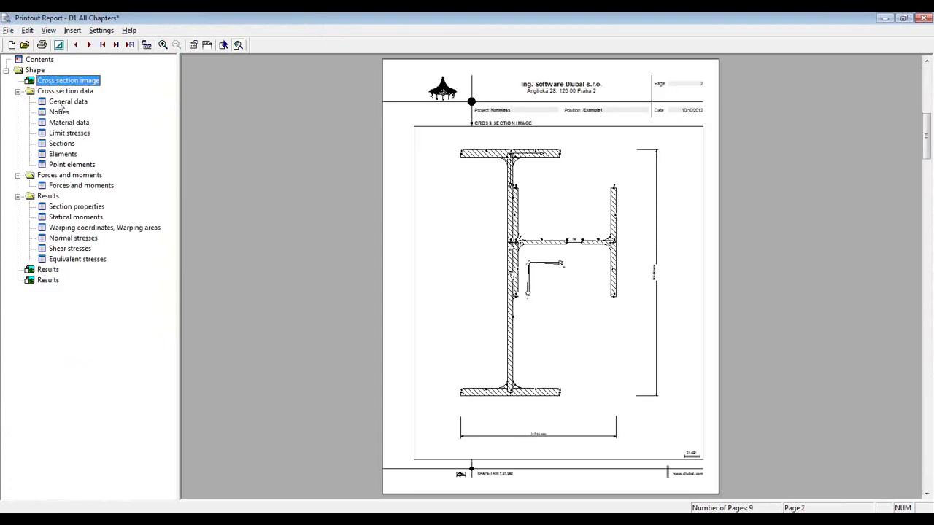
left_click(61, 102)
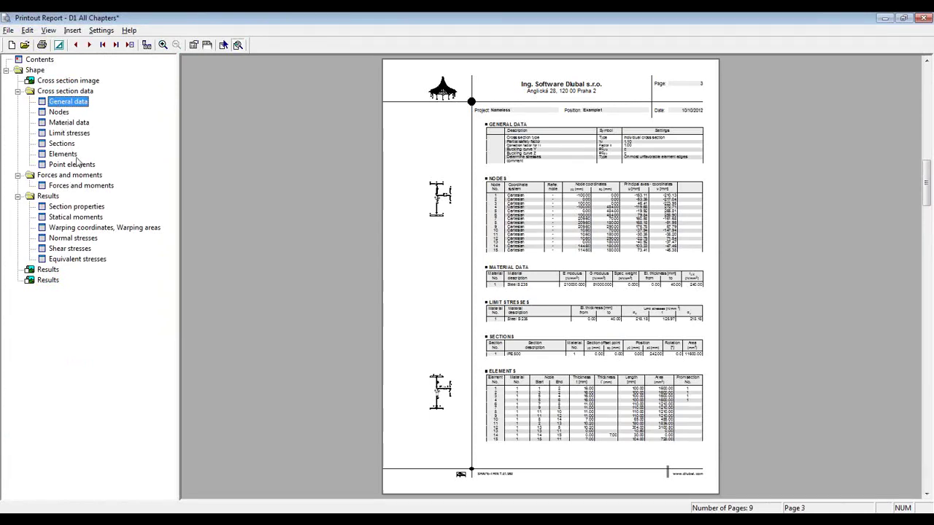
left_click(65, 210)
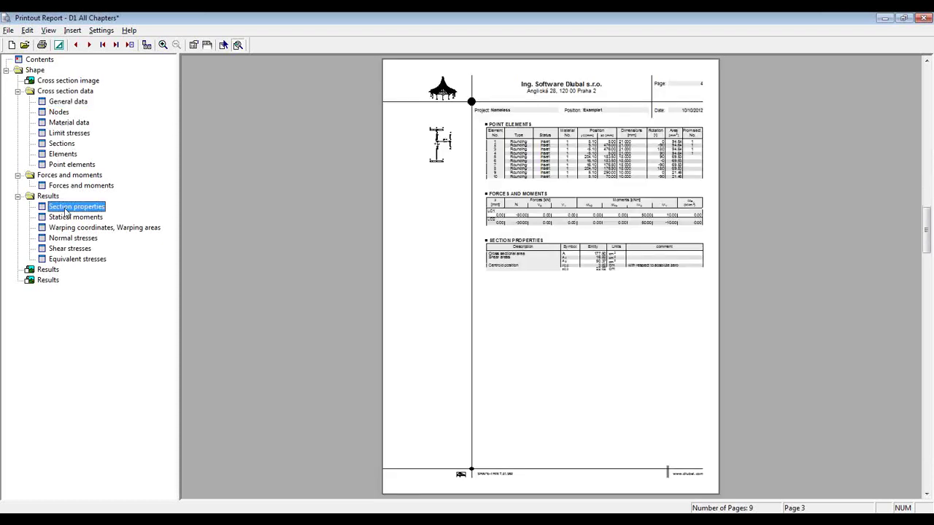
left_click(57, 270)
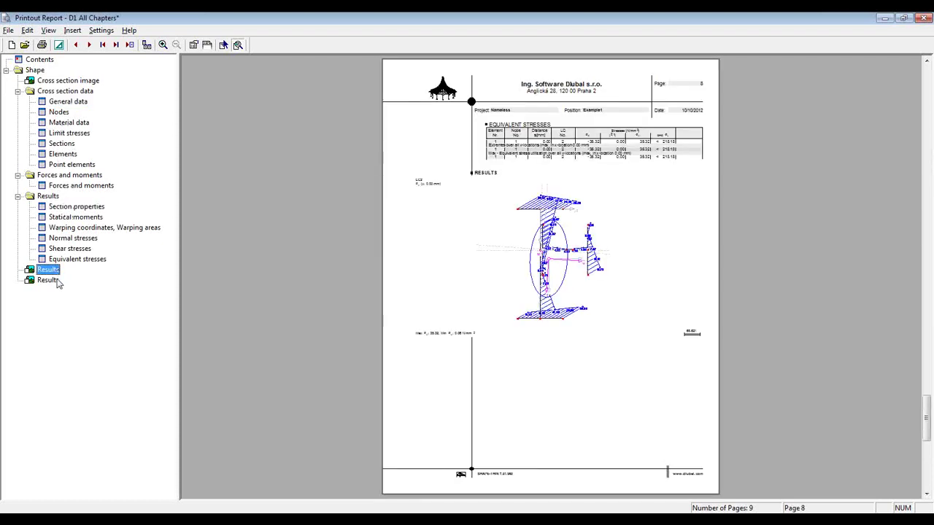
left_click(48, 280)
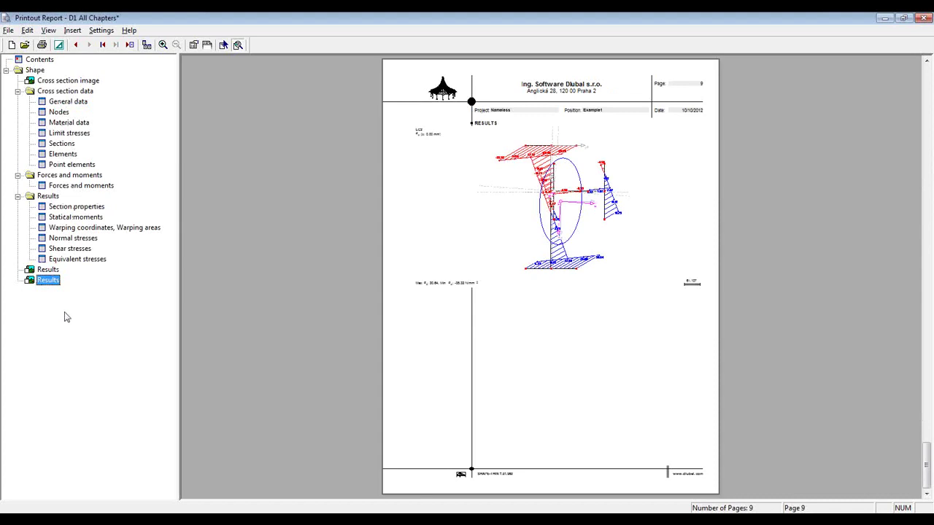
Step: Examine the report selection options for input data, load cases and results, then close the report without accepting the changes
left_click(193, 44)
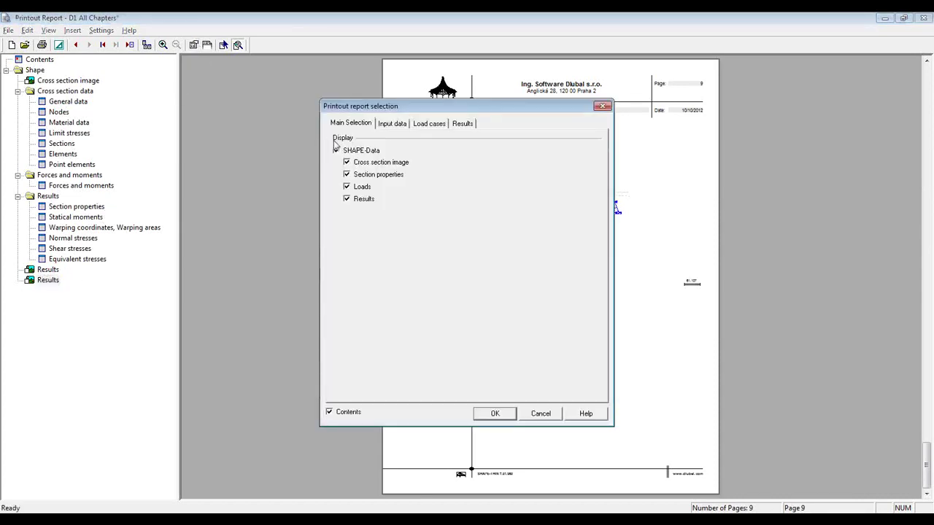
left_click(388, 129)
left_click(430, 126)
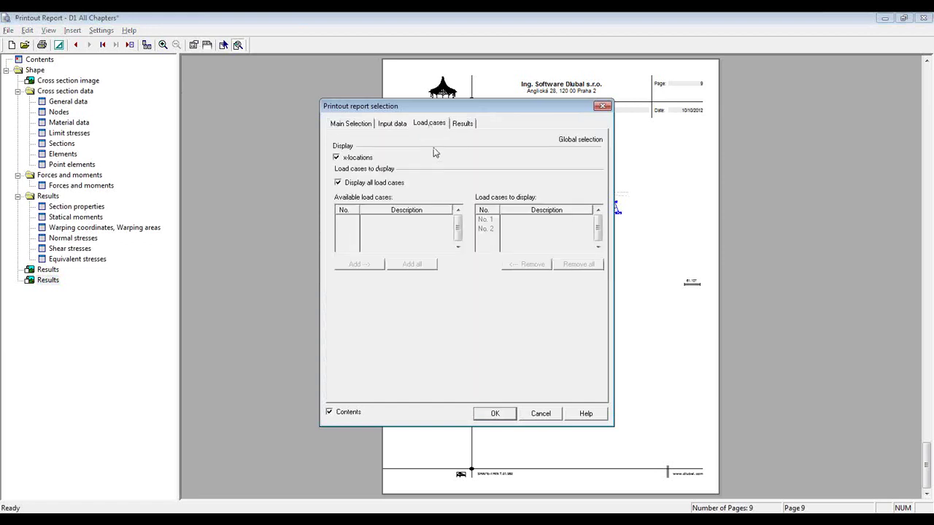
left_click(464, 124)
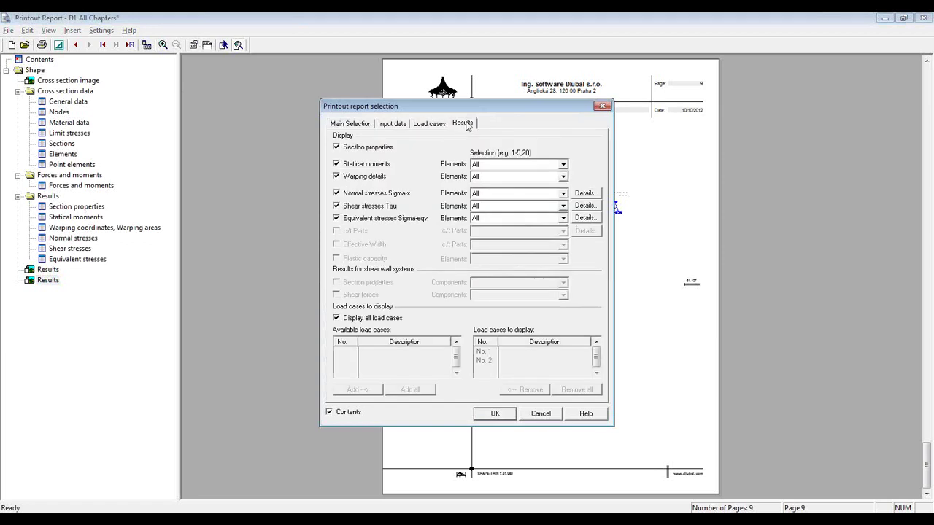
left_click(554, 415)
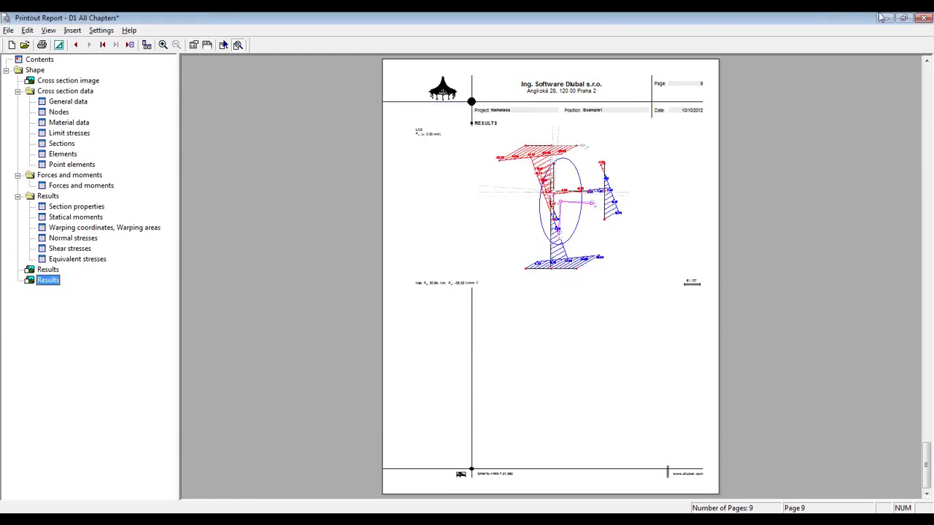
left_click(921, 20)
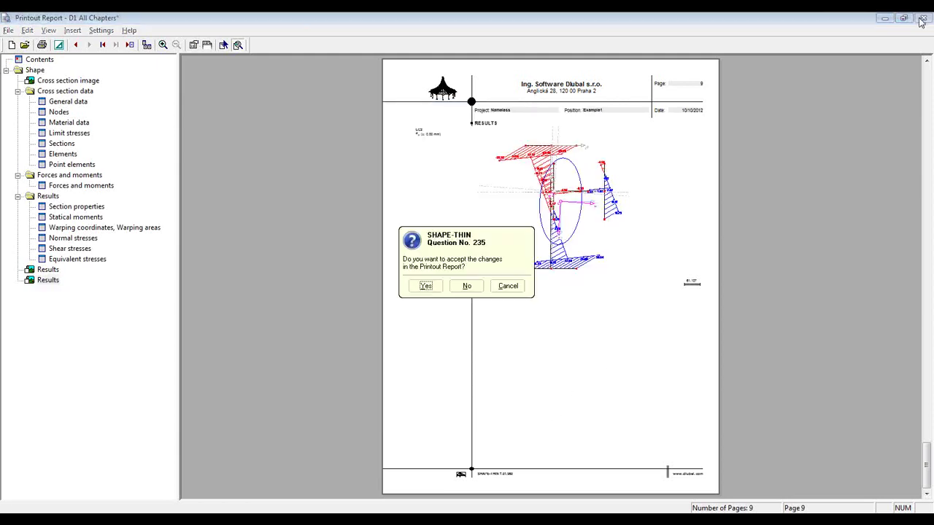
left_click(464, 289)
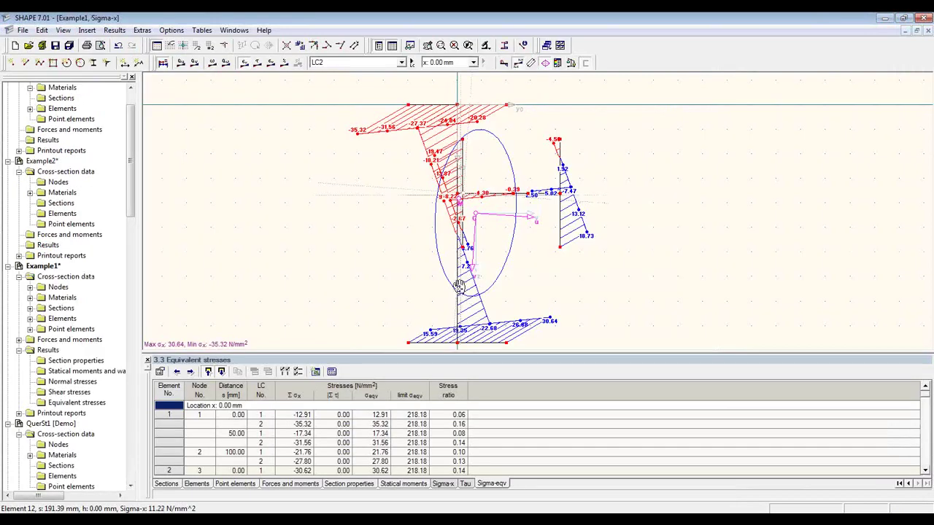
Step: Send the Sigma-x diagram to printout report D1 as a one-page short form printout and show the report
middle_click_drag(459, 285, 463, 272)
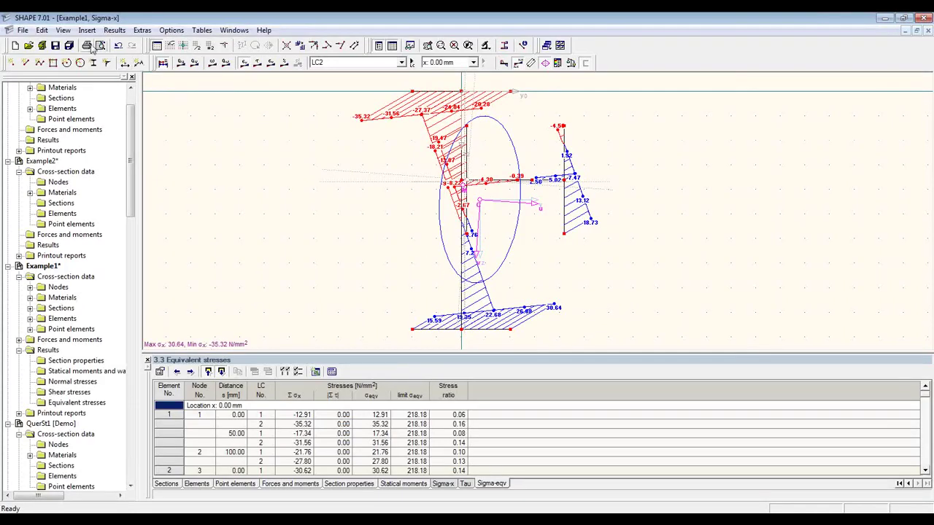
left_click(86, 46)
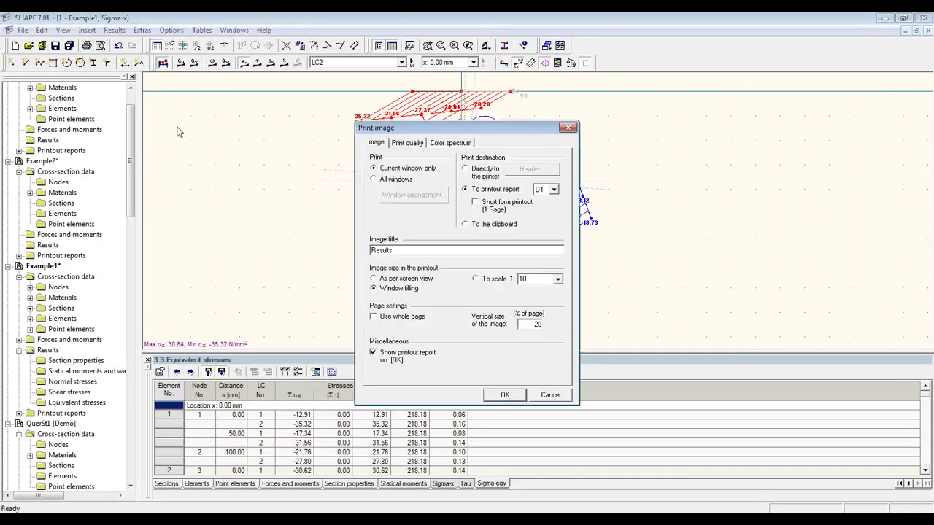
left_click(530, 209)
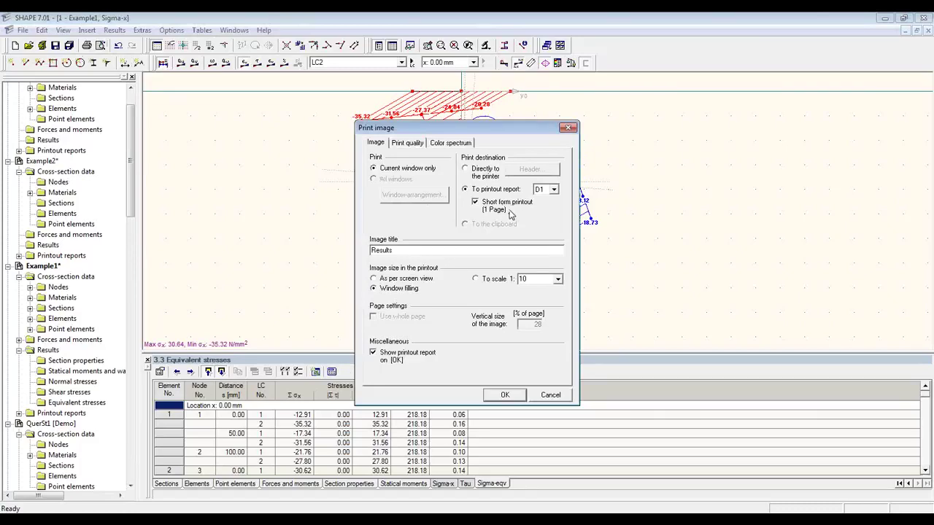
left_click(502, 395)
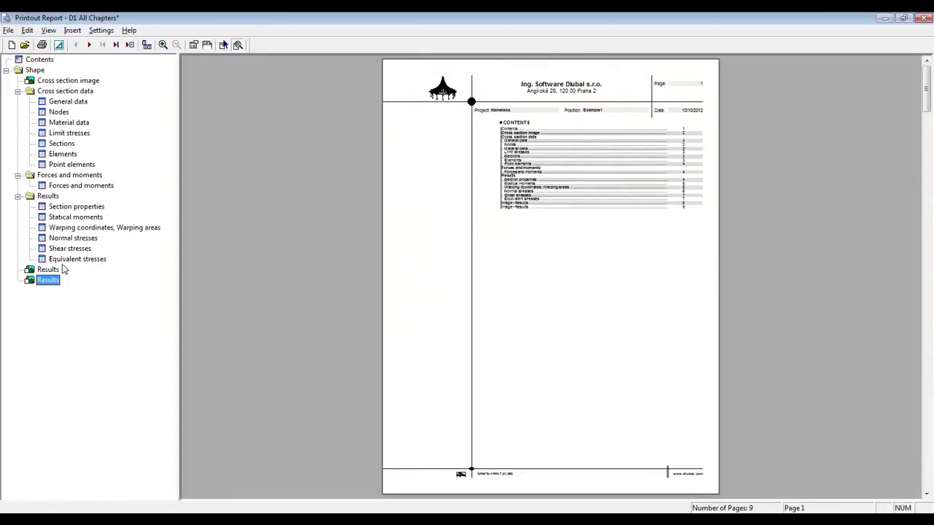
Step: Examine the short form page with its Sigma-x diagram, input data and section properties, then close the report without accepting the changes
left_click(63, 260)
left_click(48, 280)
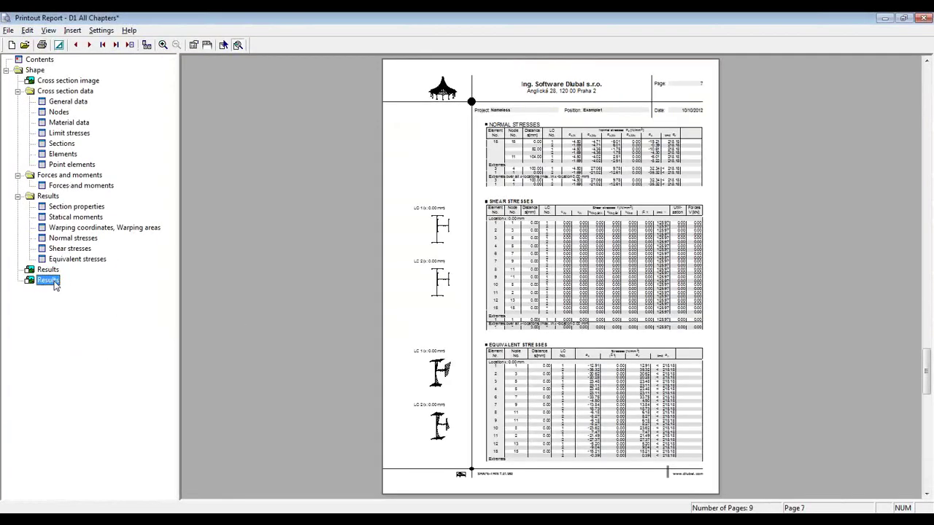
left_click(595, 301)
left_click(596, 301)
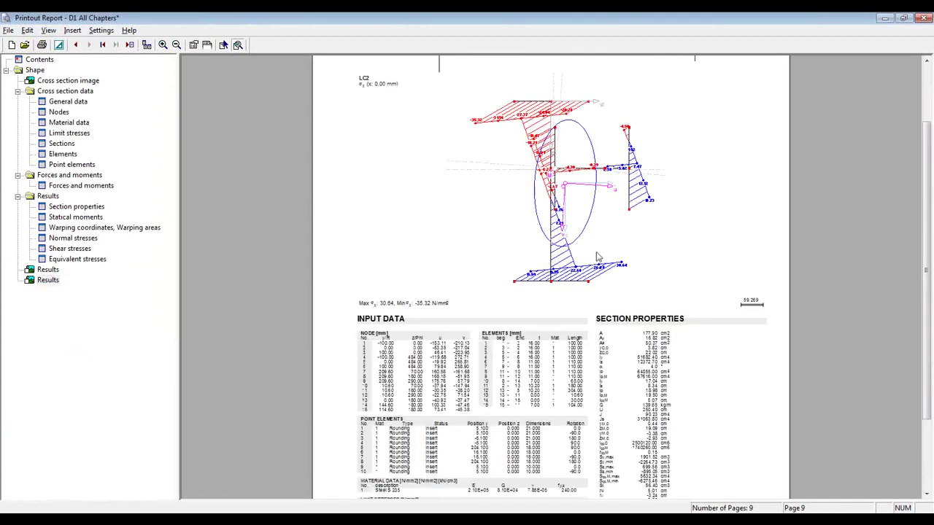
left_click_drag(925, 287, 925, 262)
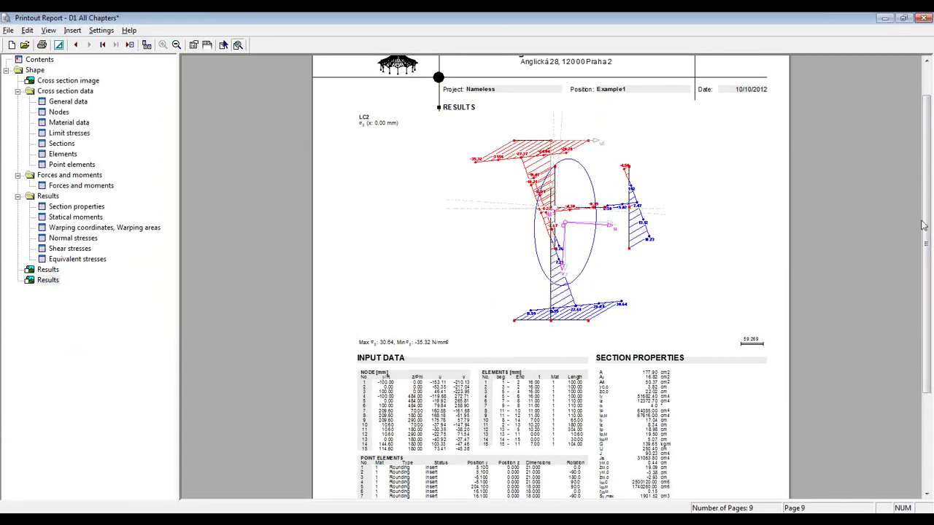
left_click_drag(928, 210, 886, 296)
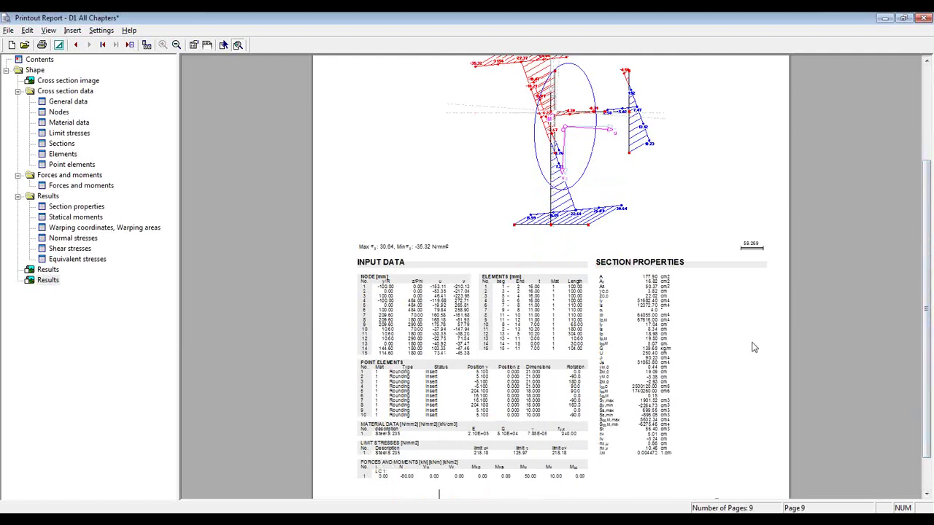
left_click(925, 19)
left_click(470, 286)
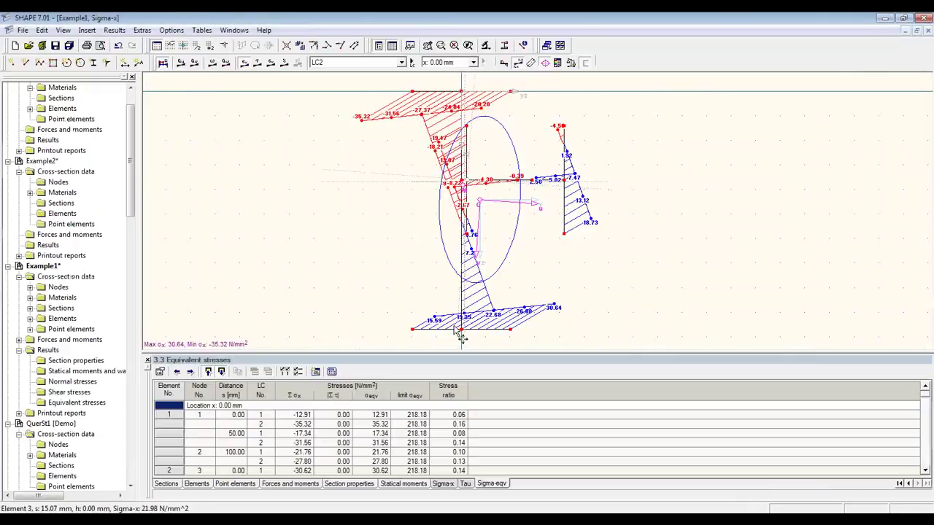
Step: Switch to the empty Example2 cross-section window
left_click(235, 31)
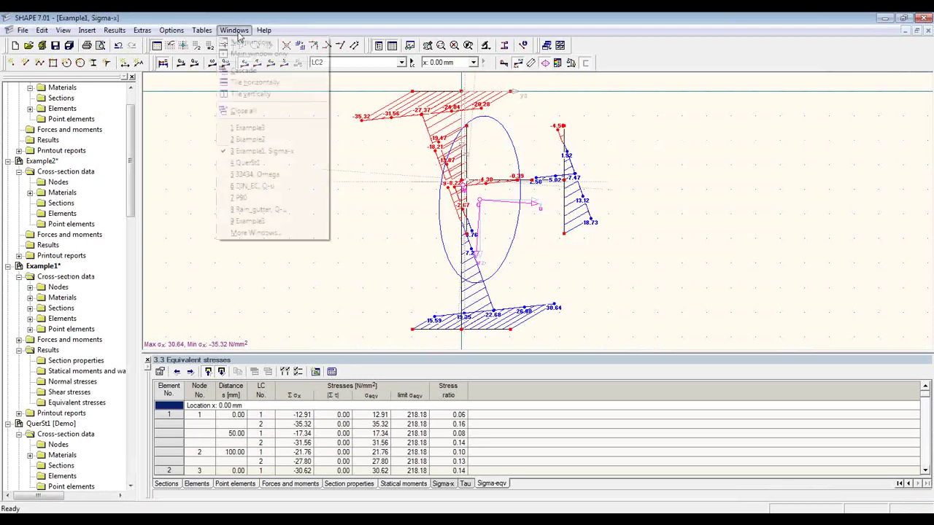
left_click(256, 139)
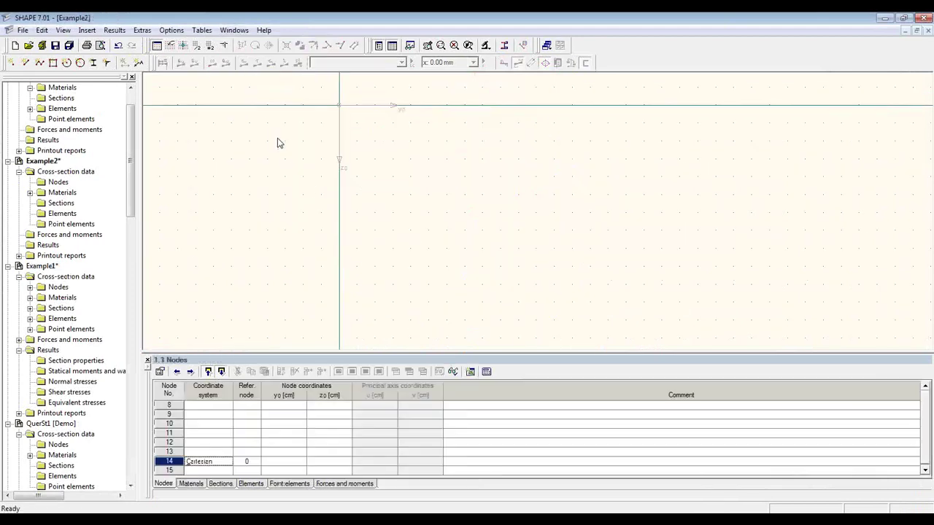
middle_click_drag(369, 150, 383, 149)
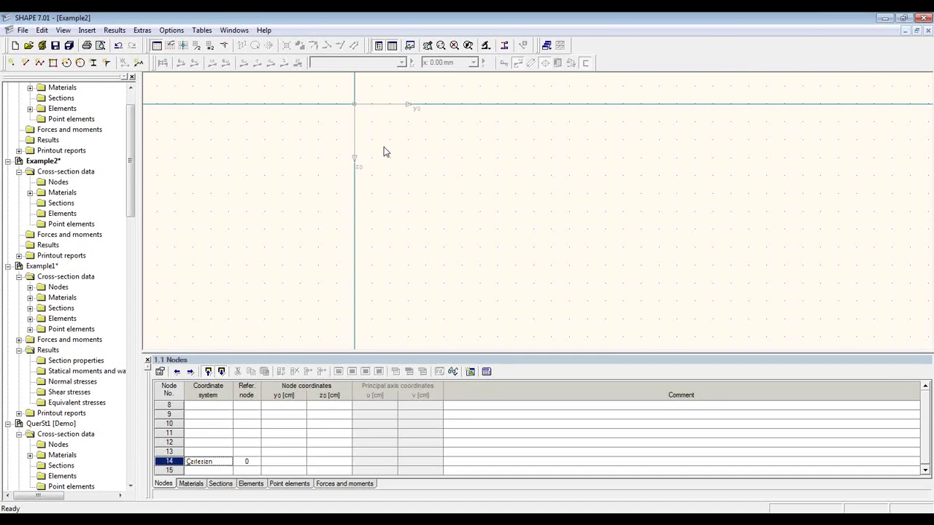
Step: Draw a 3 mm thick Steel S 235 element about 4 cm straight down from the origin, referenced to absolute zero
left_click(24, 64)
left_click(158, 200)
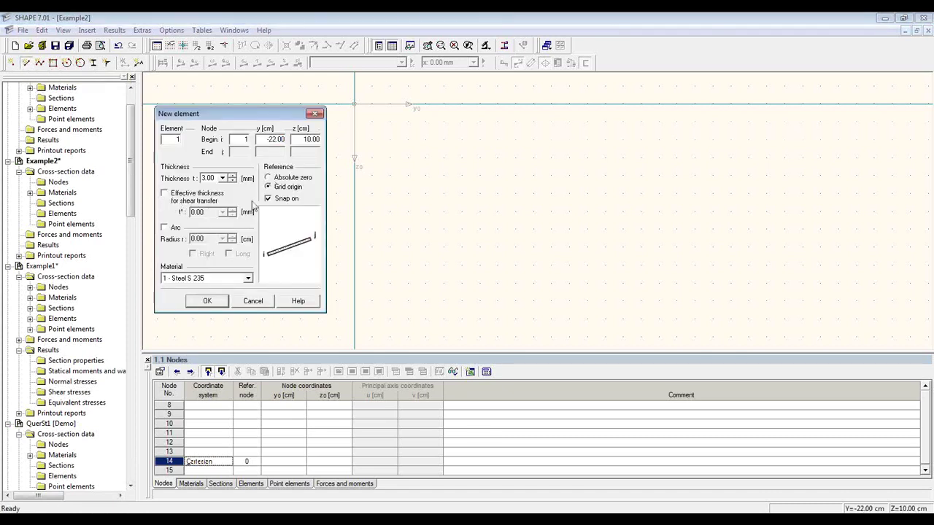
left_click(288, 177)
left_click_drag(248, 116, 210, 110)
left_click(353, 104)
left_click(355, 141)
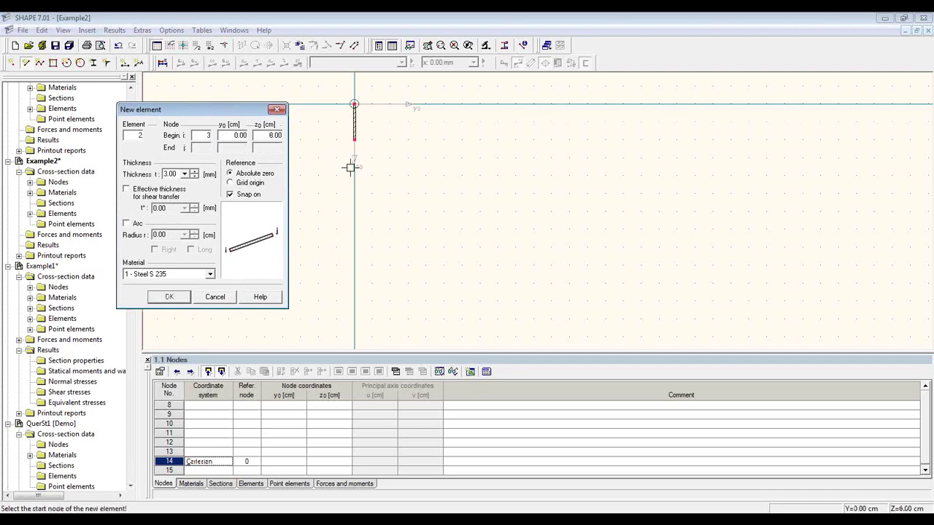
Step: Add a horizontal 3 mm thick element from the origin node to y0 5.0 cm, z0 0.00 cm
left_click(353, 105)
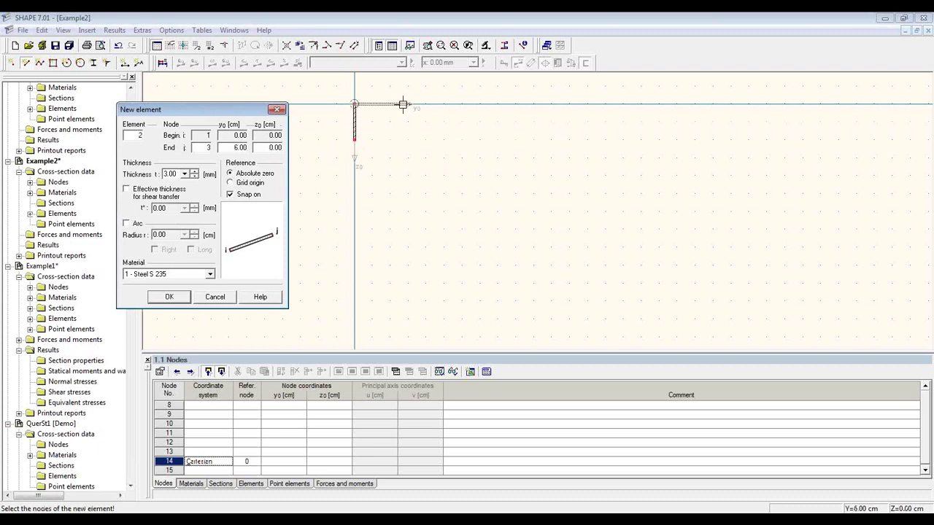
double_click(245, 148)
type("5.0")
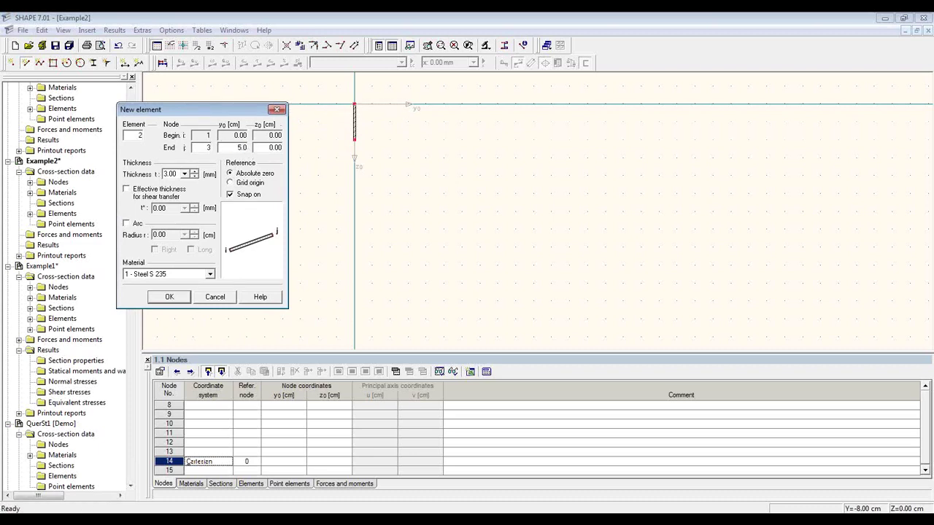
left_click(180, 298)
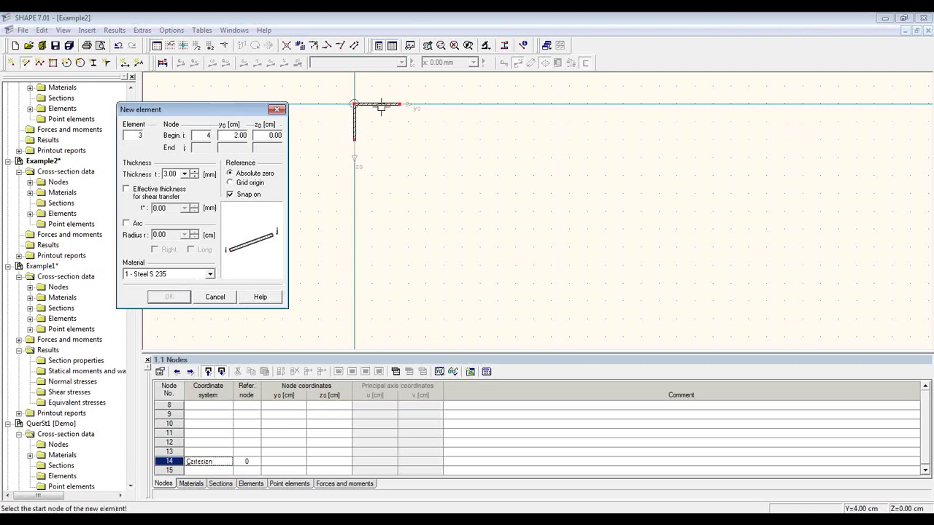
Step: Move the grid origin to the horizontal element's free end and draw a vertical 3 mm thick element from there down to z0 16.00 cm
left_click(187, 47)
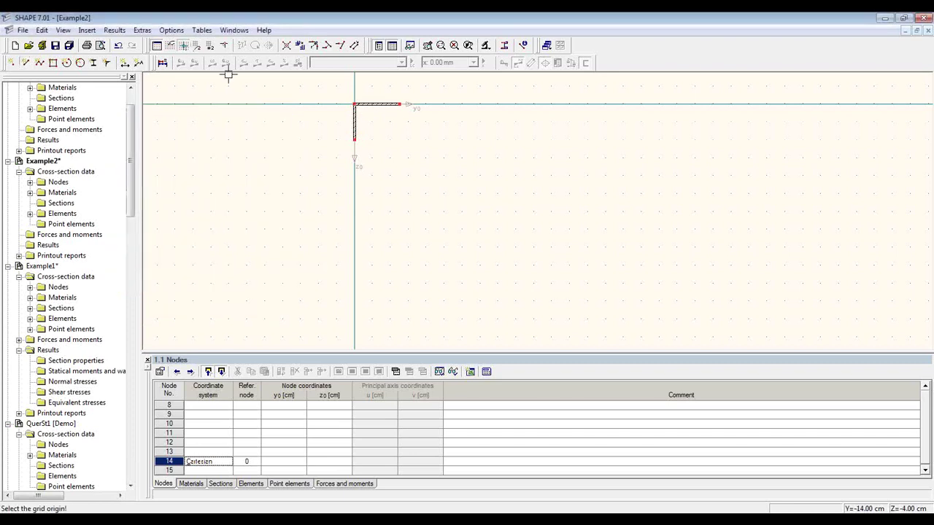
left_click(398, 104)
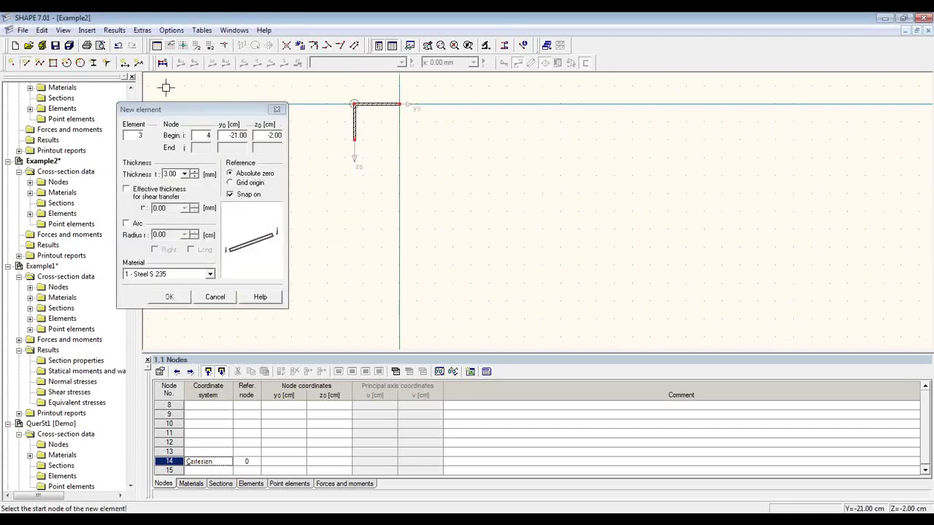
left_click(398, 104)
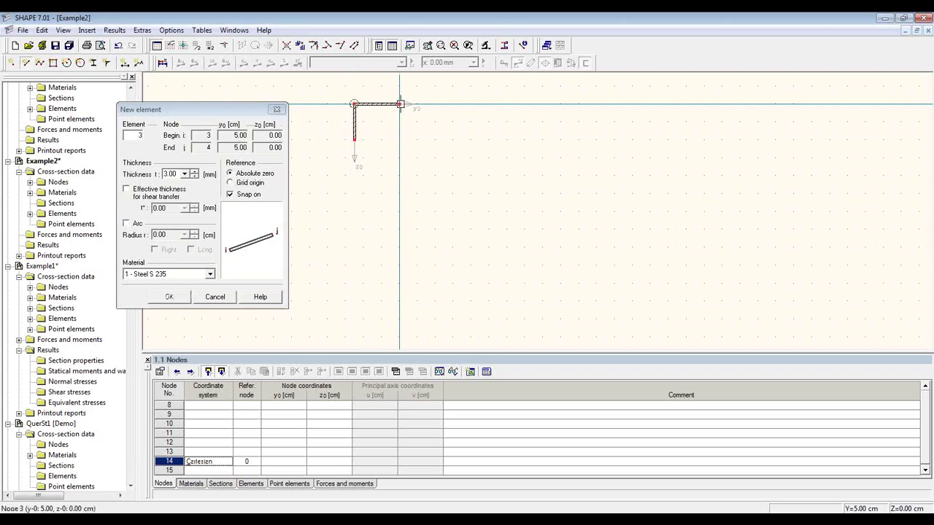
left_click(399, 248)
Step: Reference coordinates to the grid origin and draw a horizontal 3 mm thick element about 30 cm long from the vertical element's lower end
left_click(400, 248)
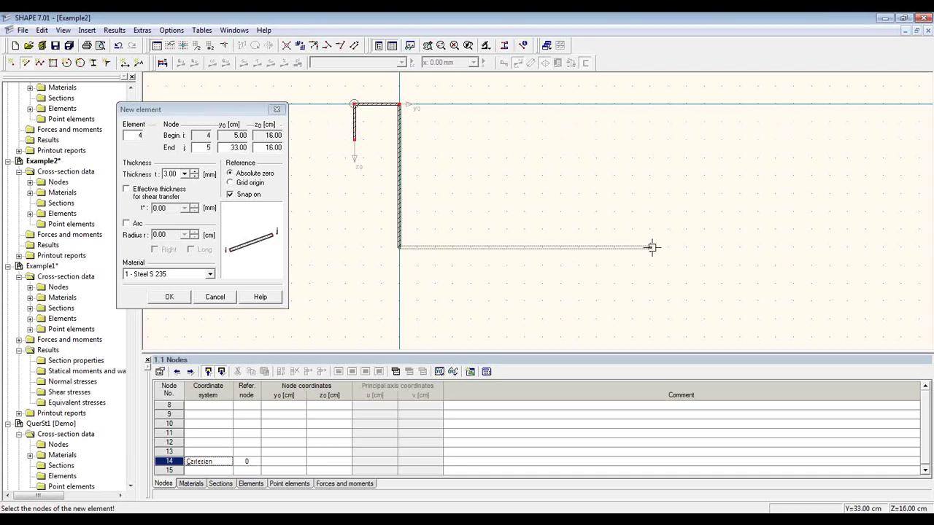
left_click(241, 183)
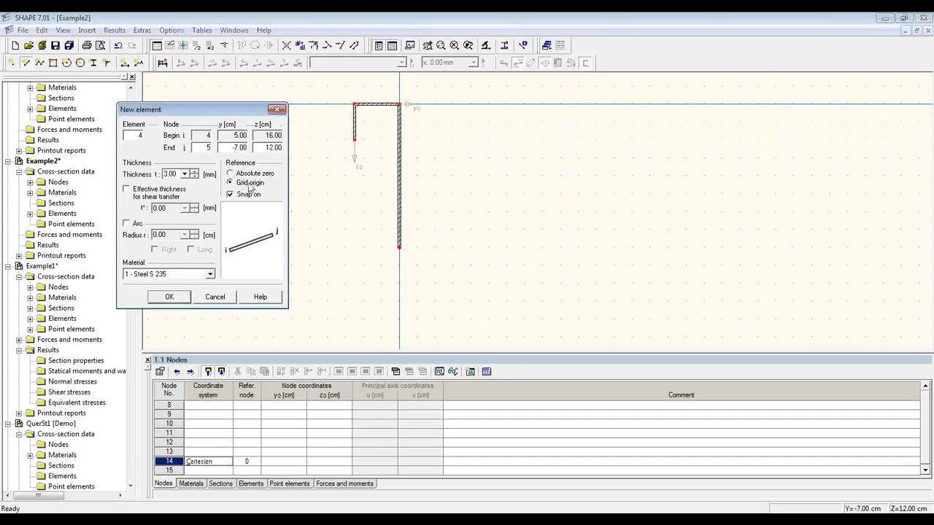
left_click(399, 247)
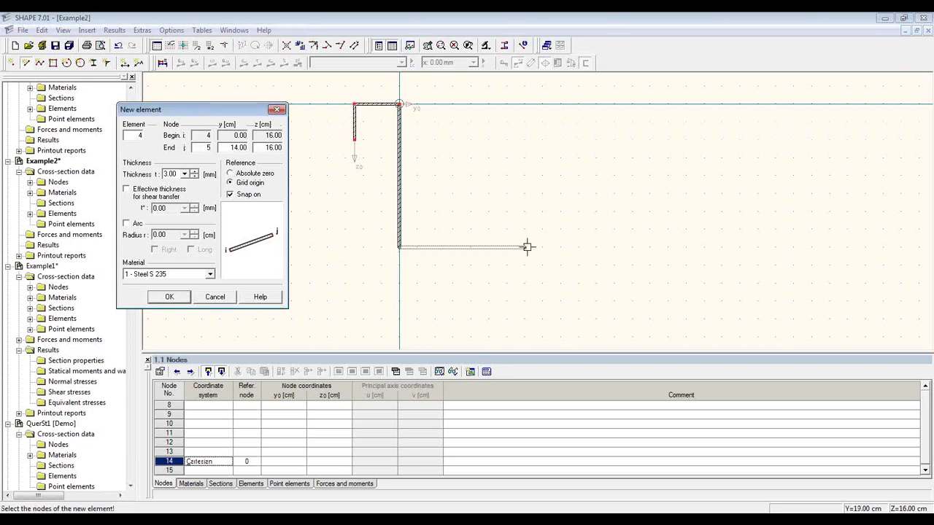
left_click(668, 247)
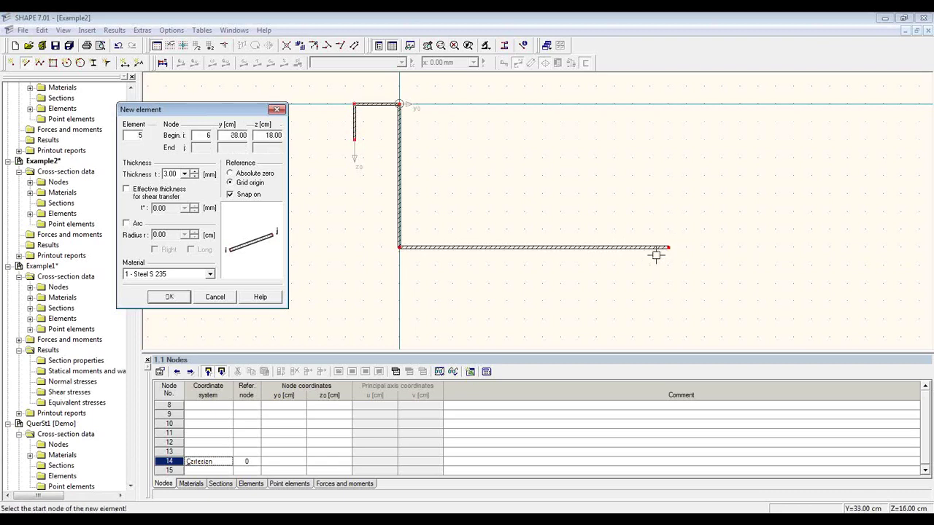
Step: Shorten the vertical lip below the origin by setting node 2's z0 coordinate to 3.00 cm
key("Escape")
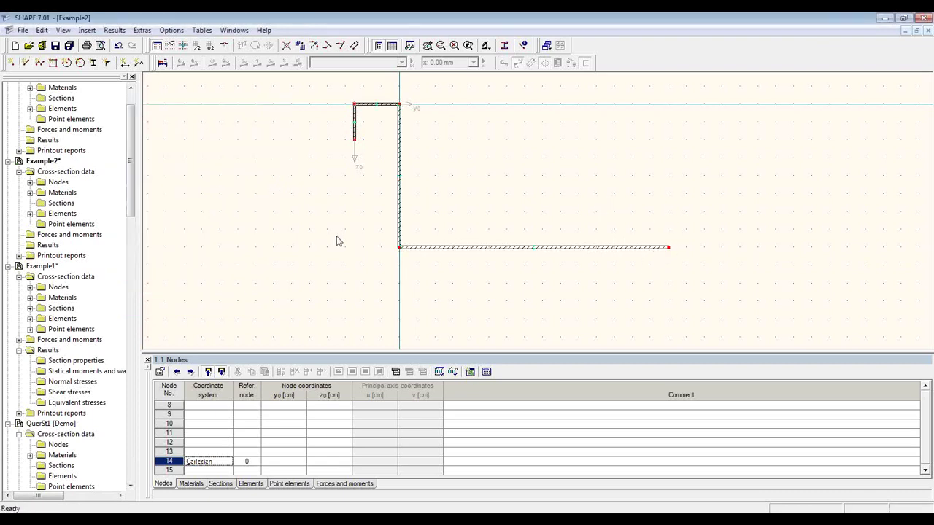
middle_click_drag(413, 205, 345, 229)
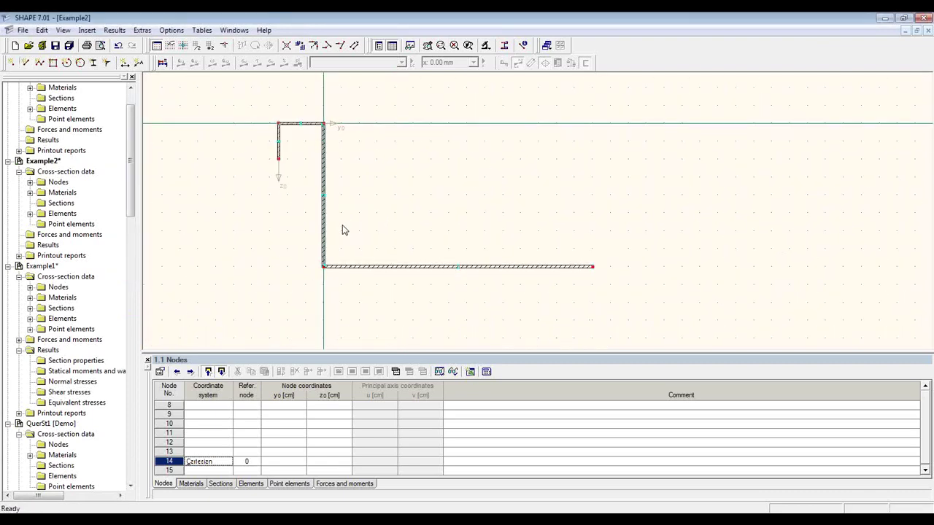
left_click(281, 146)
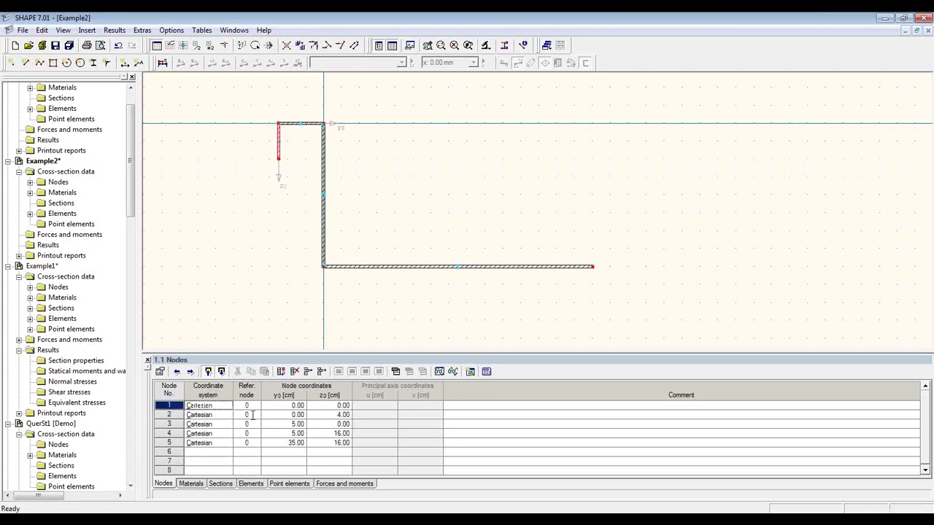
left_click(181, 415)
left_click(338, 414)
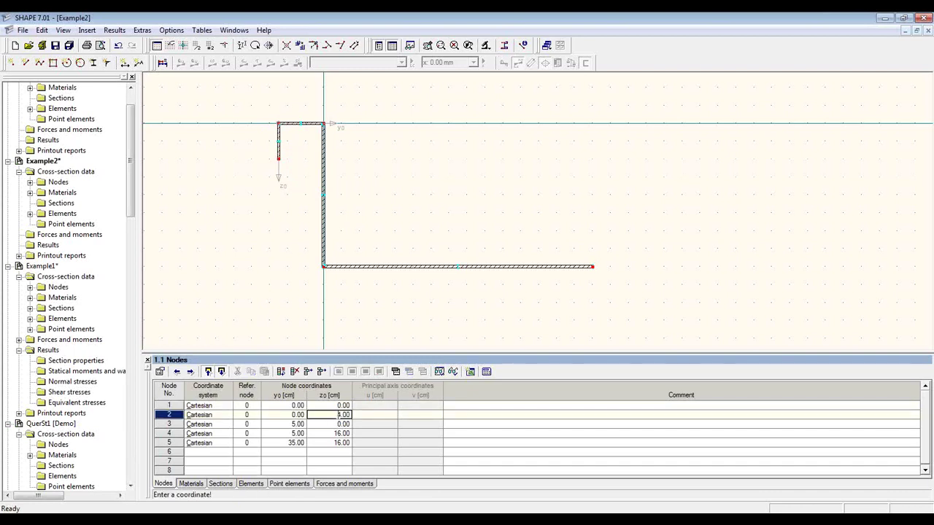
key("Return")
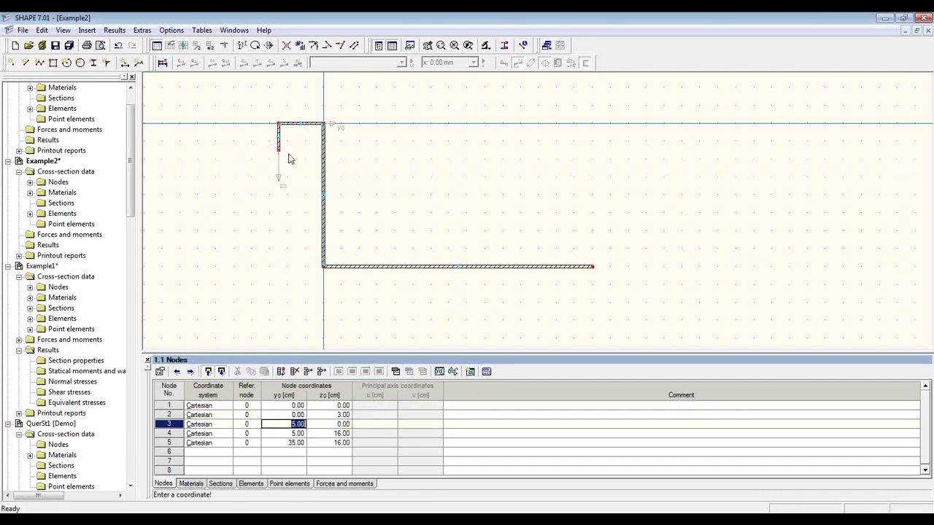
Step: Mirror a copy of the lip, upper flange and web about a z-parallel axis through the midpoint of the bottom element
left_click(297, 224)
left_click_drag(260, 103, 341, 313)
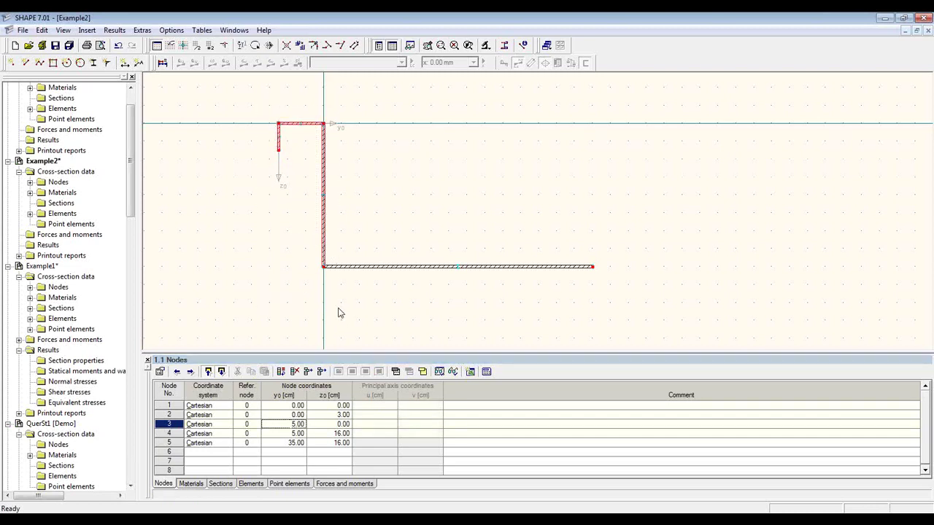
left_click(269, 46)
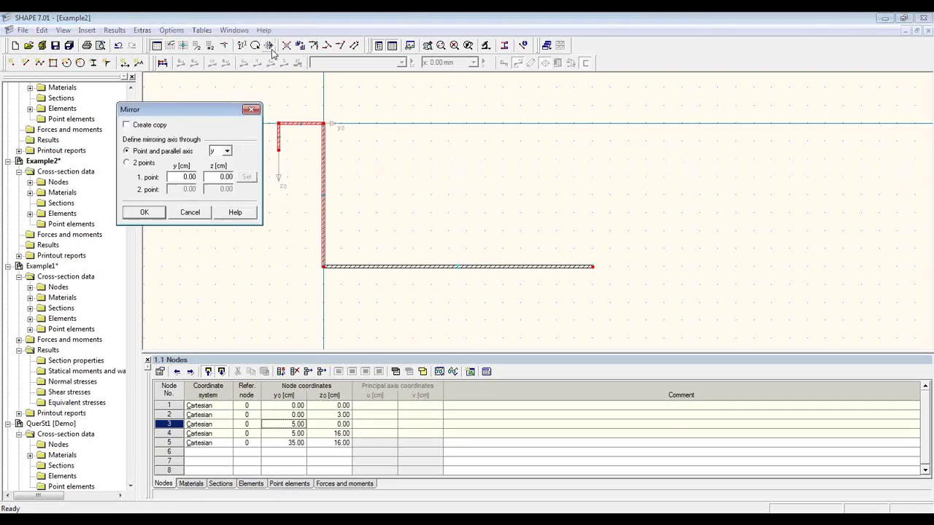
left_click(136, 127)
left_click(227, 151)
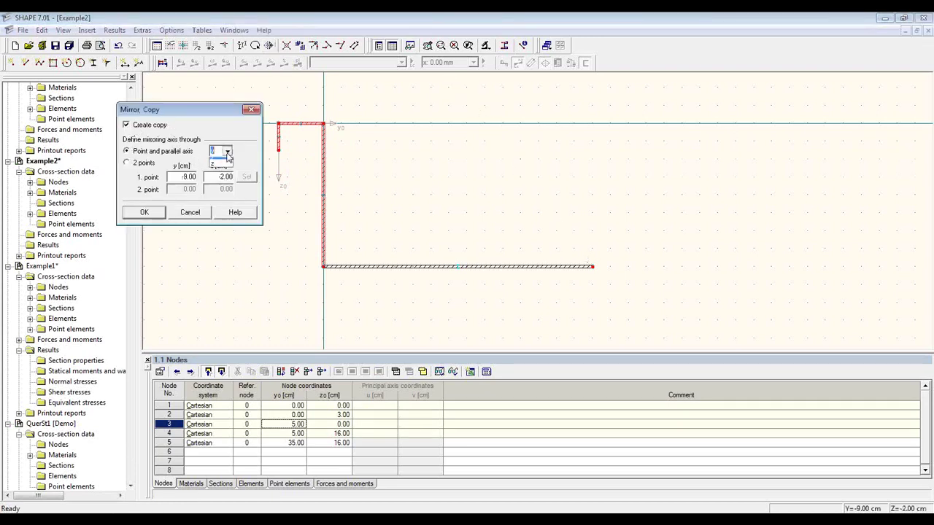
left_click(226, 170)
left_click(458, 267)
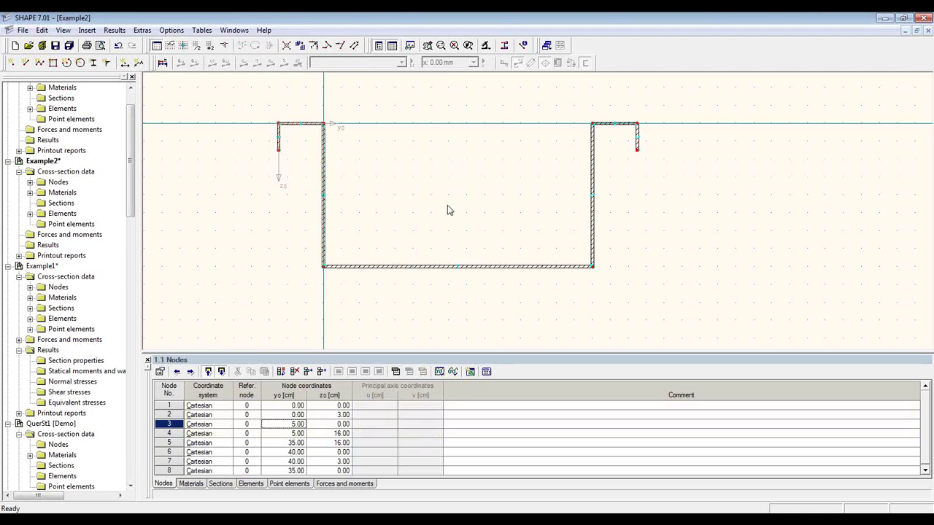
Step: Run a plausibility check on the complete cross-section and dismiss its message
scroll(441, 208, "up", 2)
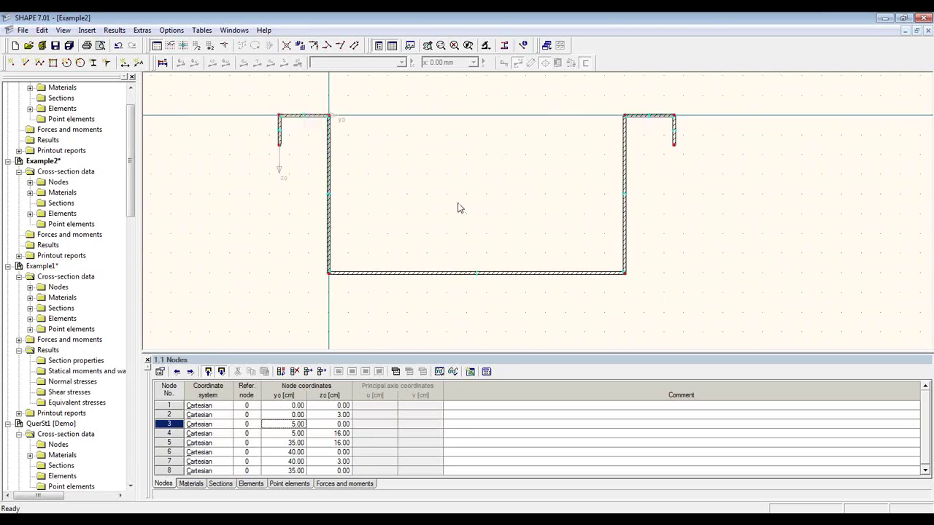
left_click(143, 30)
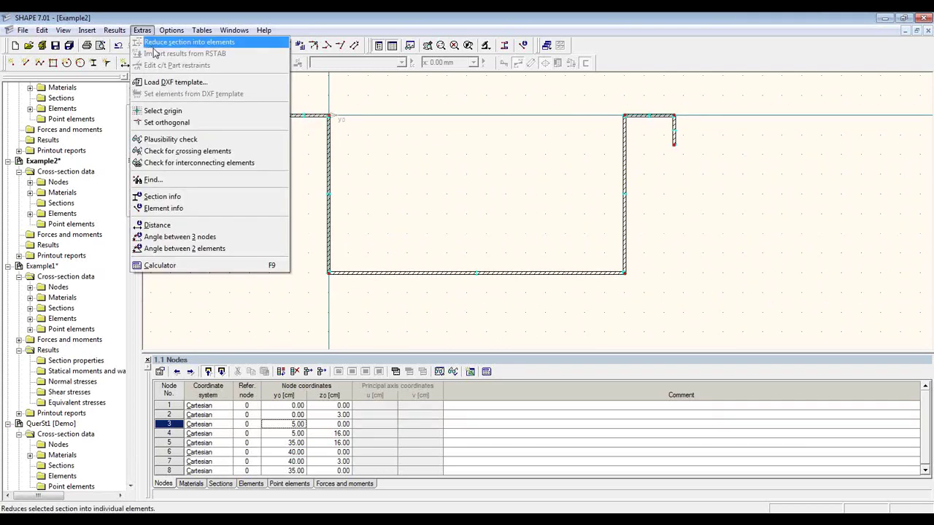
left_click(251, 141)
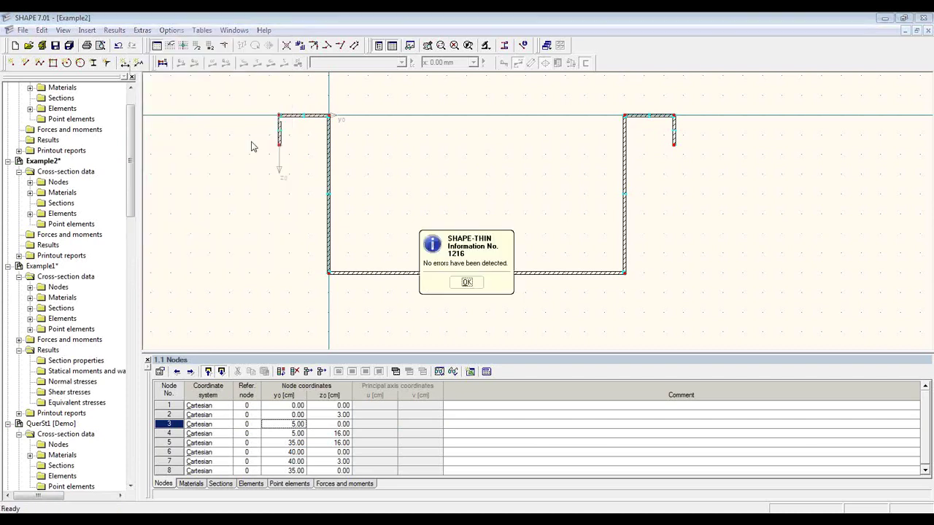
left_click(475, 284)
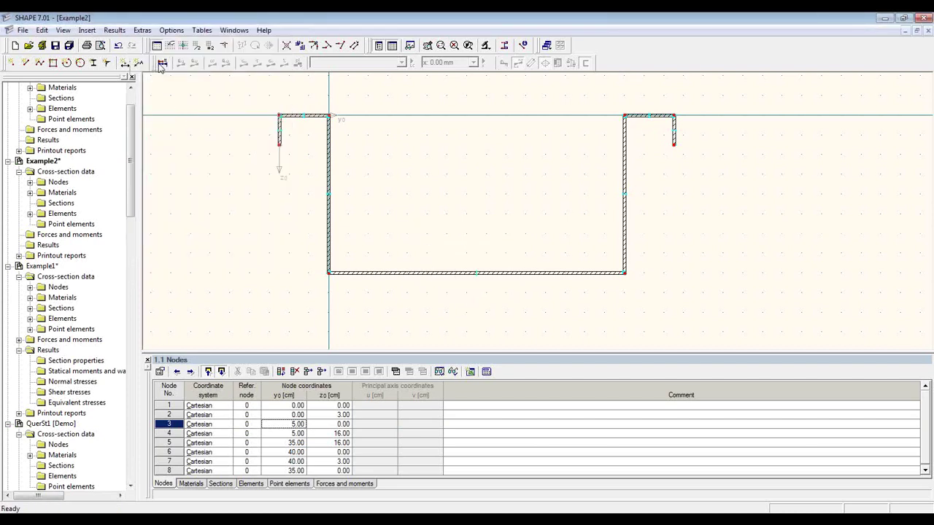
Step: Calculate the cross-section, review the section properties and statical moments tables, and return to the plain model display
left_click(161, 63)
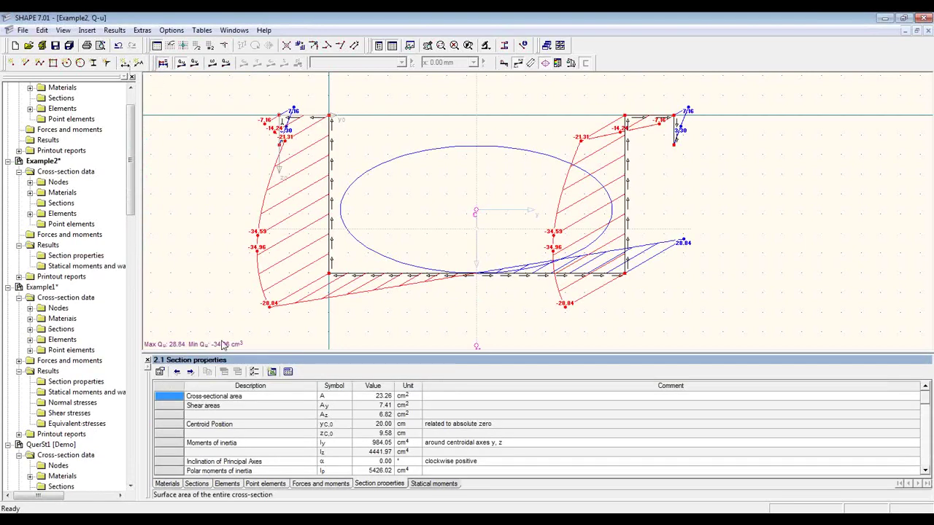
left_click_drag(305, 352, 318, 250)
left_click(438, 484)
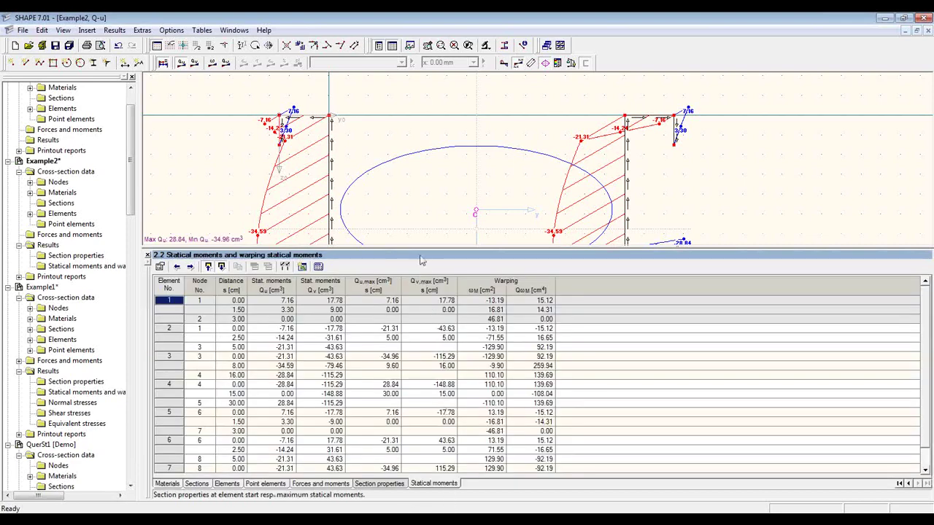
left_click_drag(421, 246, 417, 337)
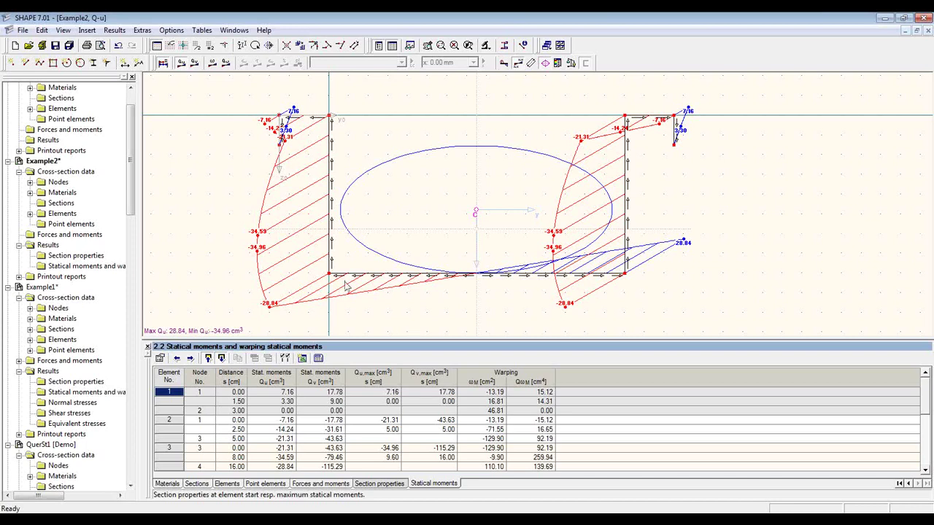
left_click(162, 63)
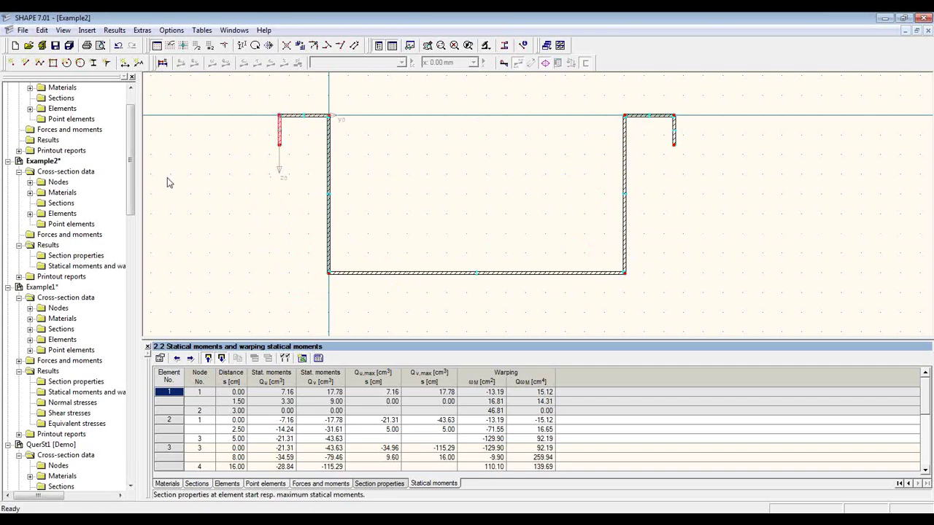
Step: Dimension the vertical dZ heights of the left lip and left web, placing both dimension lines outside the left of the section
left_click(126, 64)
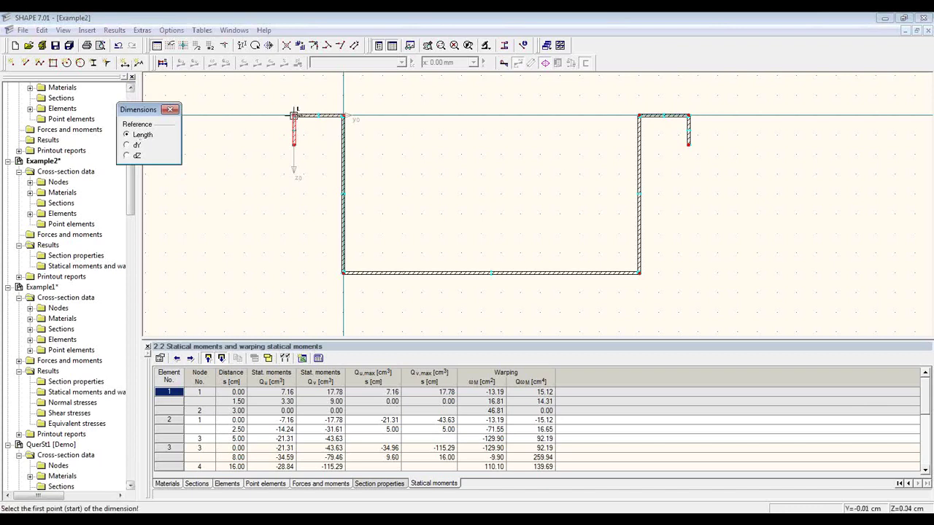
left_click(294, 115)
left_click(294, 145)
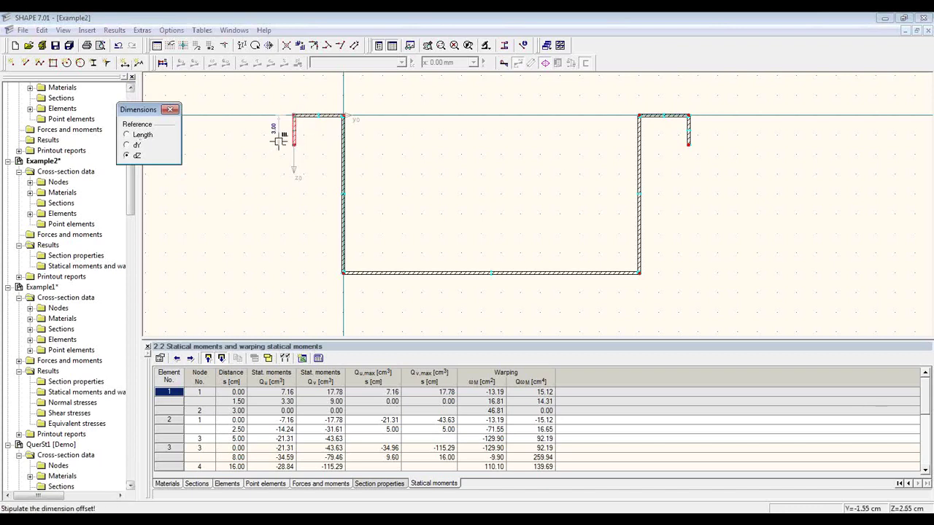
left_click(277, 142)
left_click(343, 115)
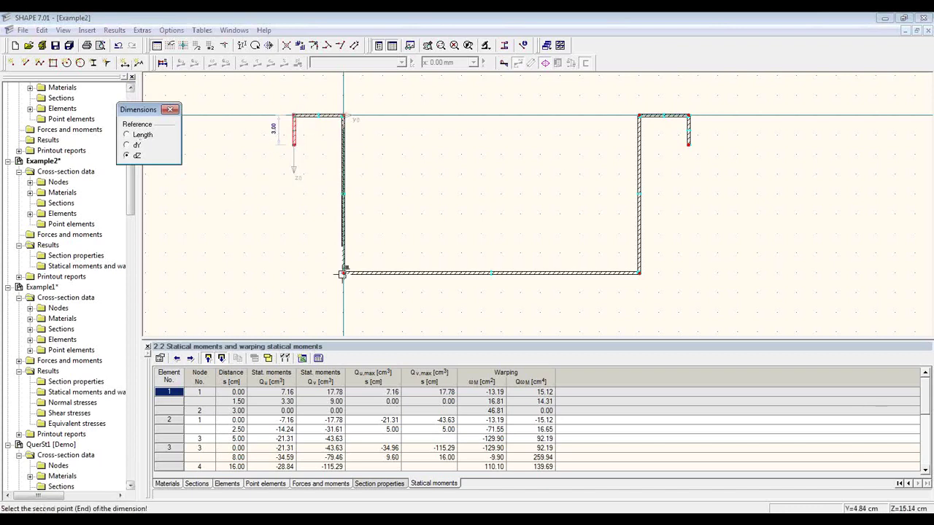
left_click(342, 273)
left_click(254, 256)
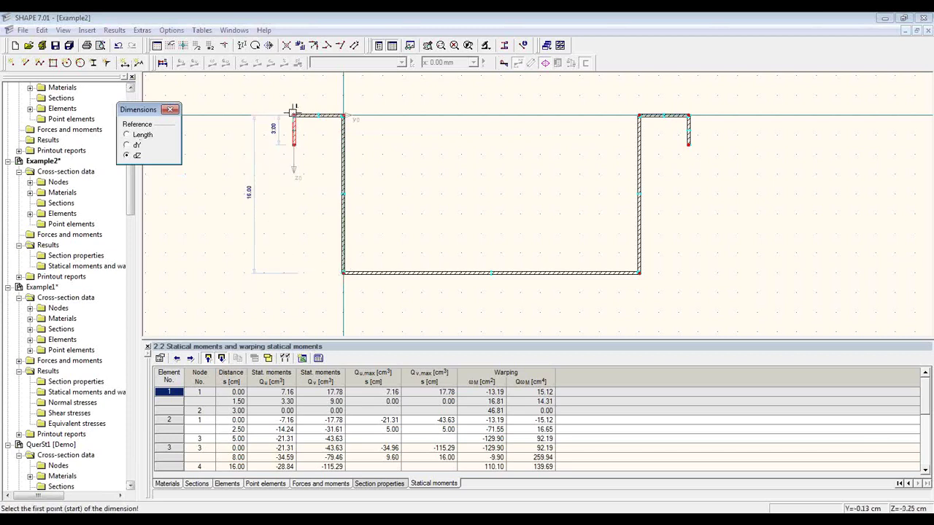
Step: Dimension the dY widths of the left upper flange and the gap between the two webs, aligned above the section
left_click(293, 116)
left_click(343, 115)
left_click(326, 94)
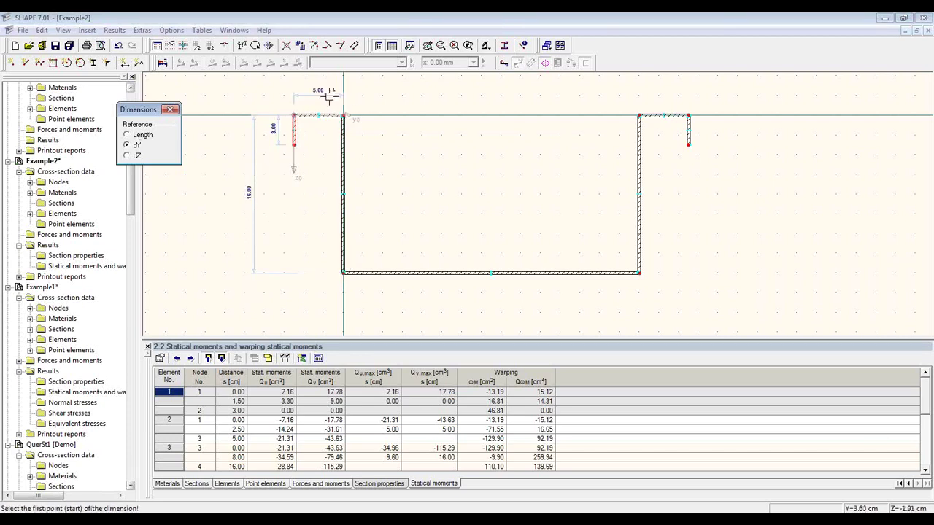
left_click(343, 115)
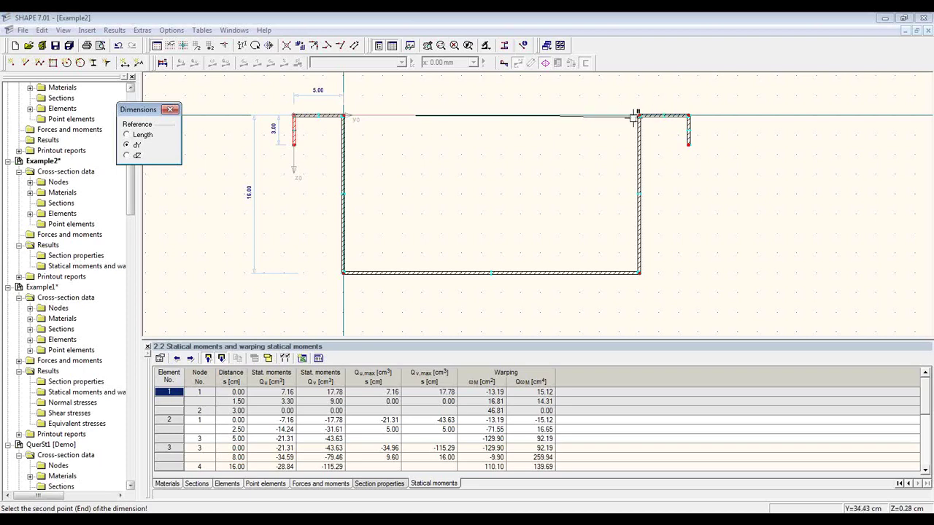
left_click(639, 116)
left_click(597, 94)
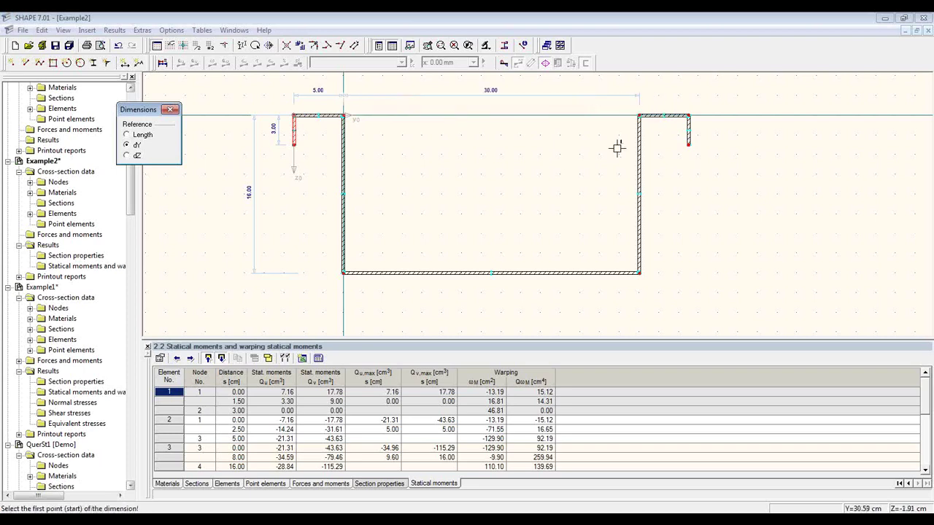
Step: Dimension the dY width of the right upper flange above the section and end dimensioning
left_click(640, 114)
left_click(689, 115)
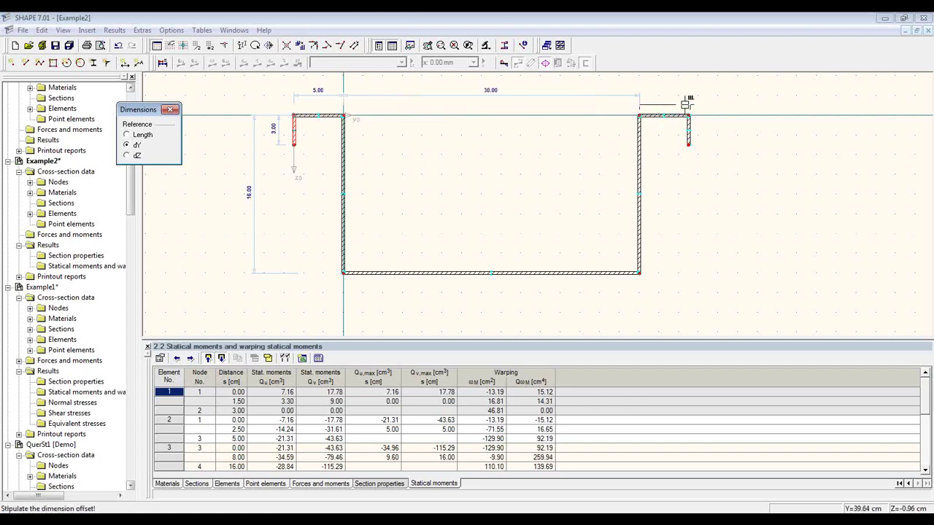
left_click(683, 93)
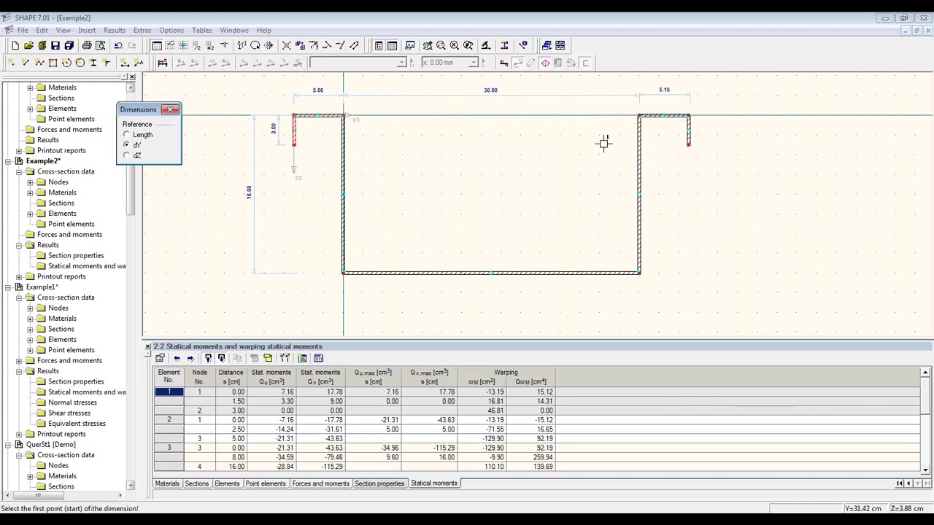
key("Escape")
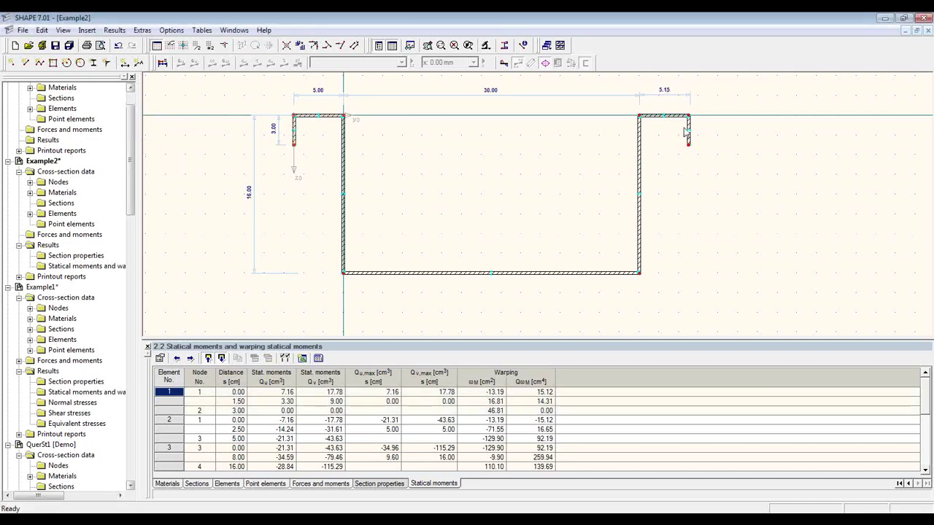
Step: Check the coordinates of the right upper flange's nodes in the nodes table
left_click(170, 484)
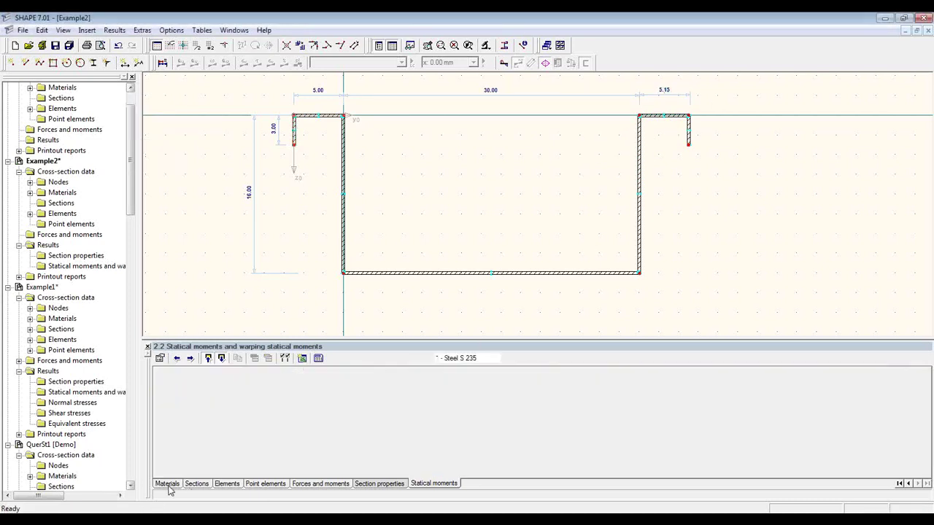
left_click(221, 484)
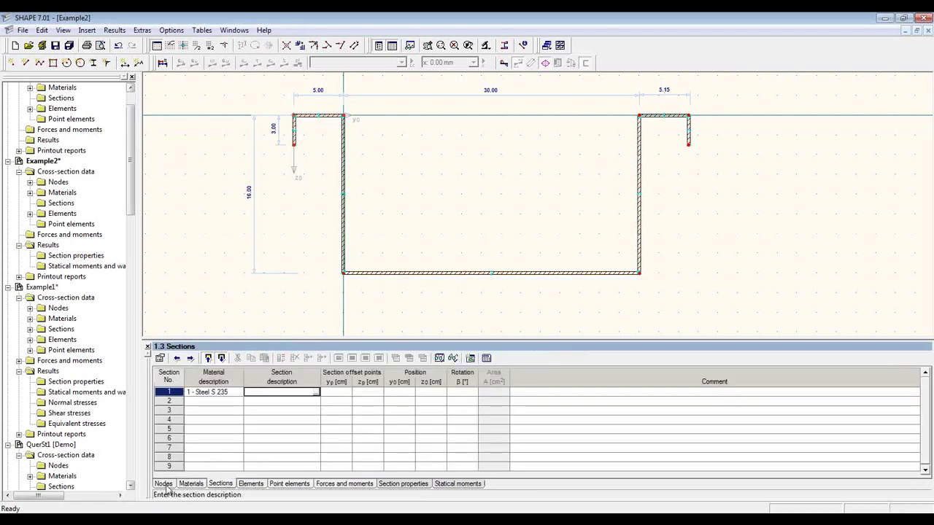
left_click(165, 485)
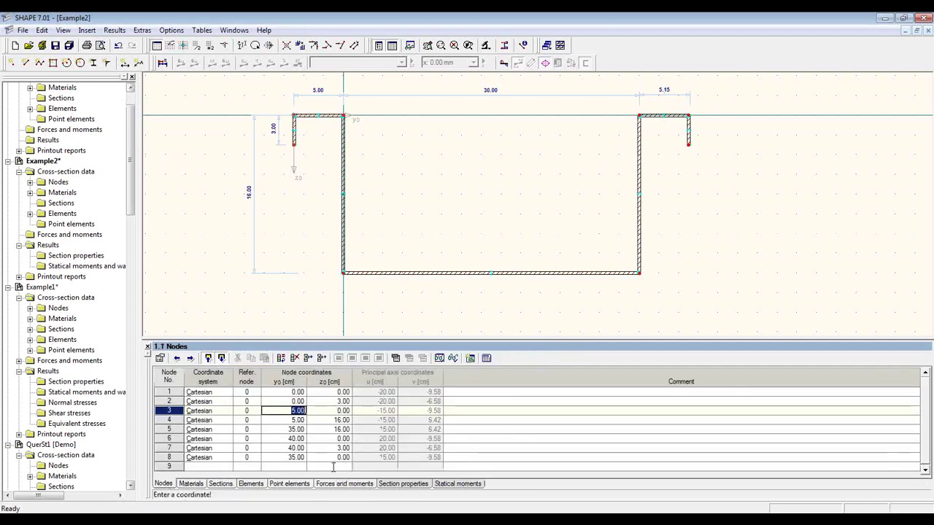
Step: Delete the incorrect dimension above the right upper flange
left_click(666, 90)
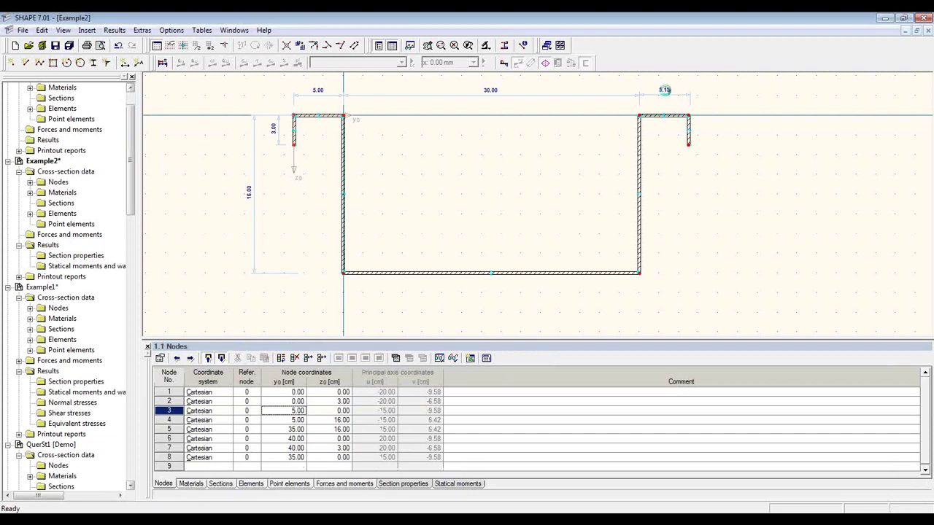
right_click(666, 90)
left_click(662, 91)
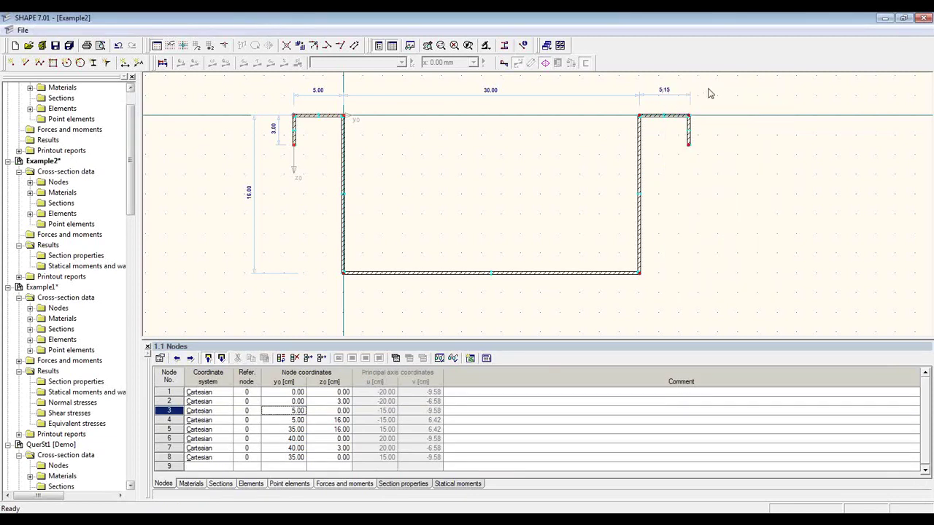
left_click_drag(708, 89, 658, 98)
left_click(685, 101)
key("Delete")
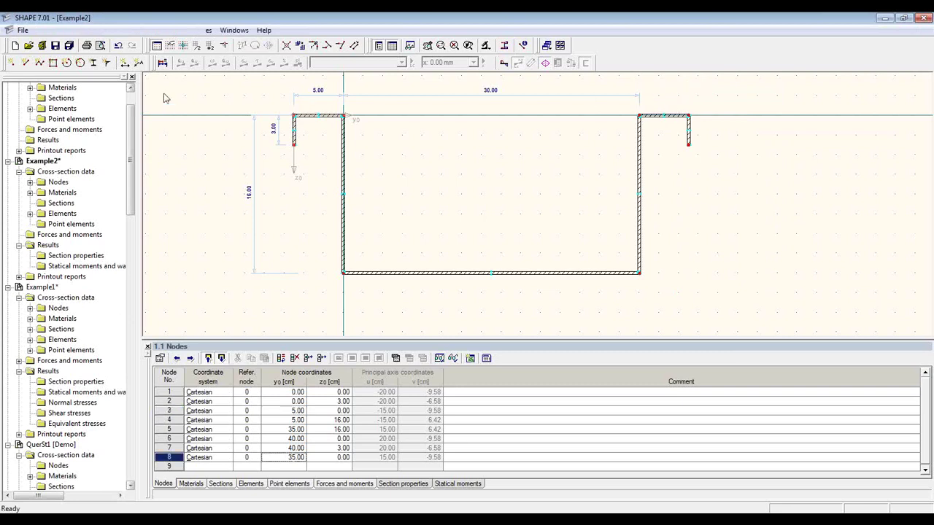
Step: Dimension the length of the right upper flange above the section, in line with the other widths, and end dimensioning
left_click(124, 64)
left_click(127, 135)
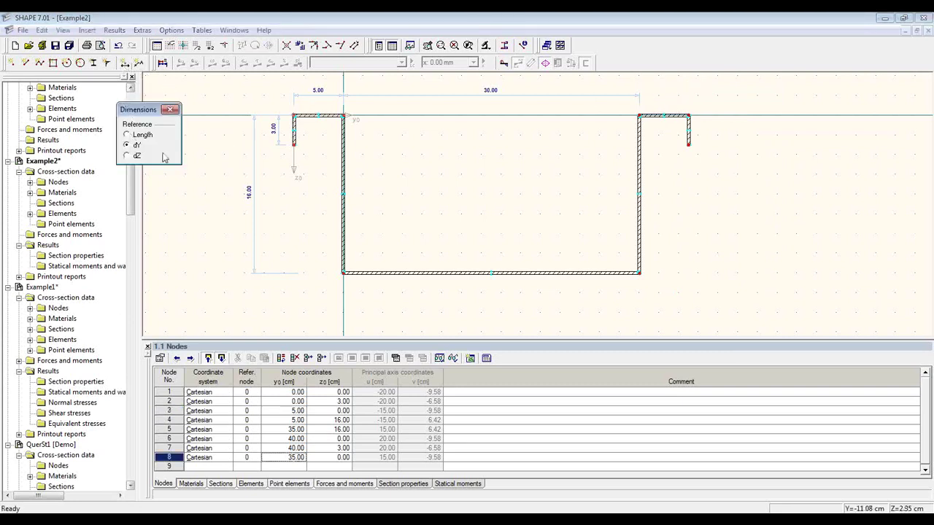
left_click(639, 115)
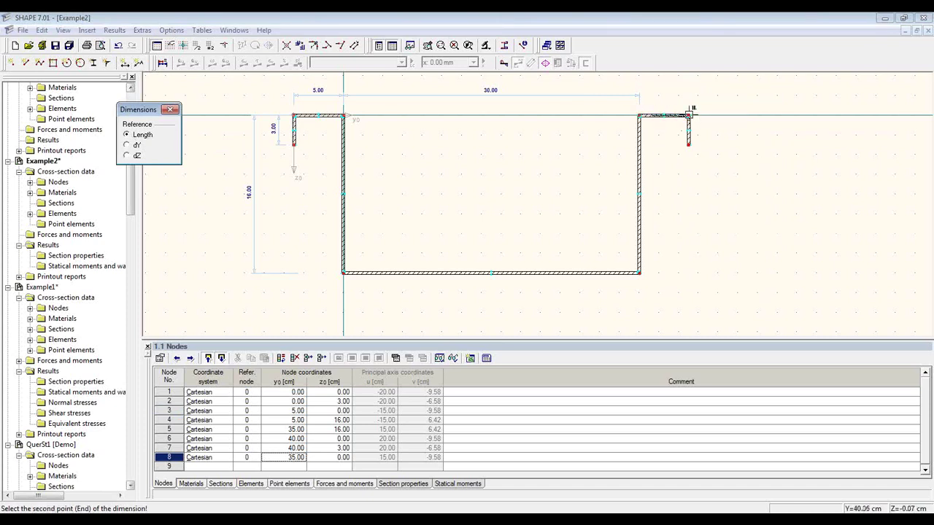
left_click(689, 114)
left_click(682, 93)
key("Escape")
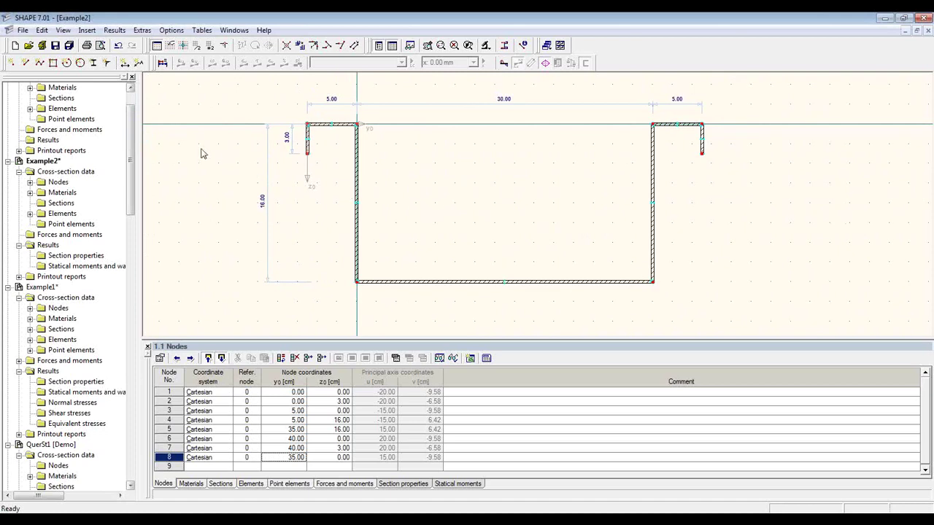
Step: Print the dimensioned section to printout report D1 in full form at 50% of page height, and close the report without accepting its changes
left_click(90, 48)
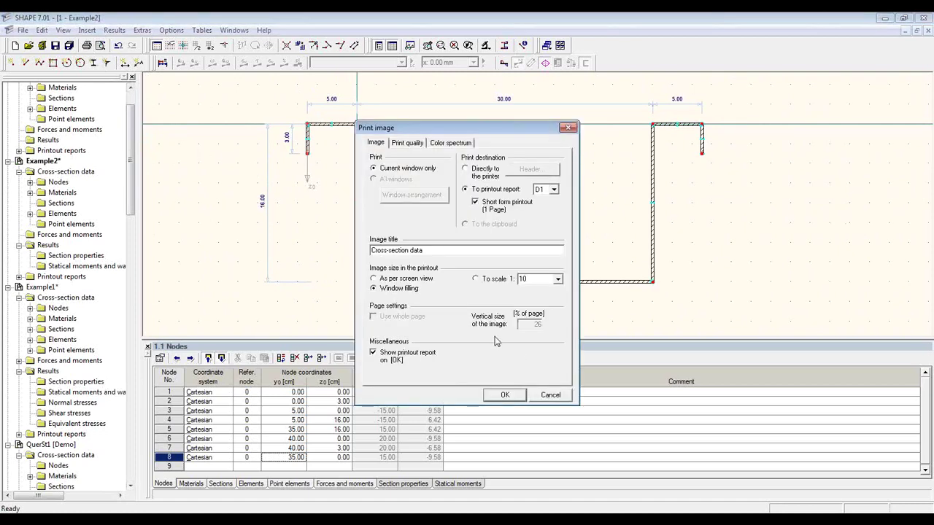
left_click(496, 211)
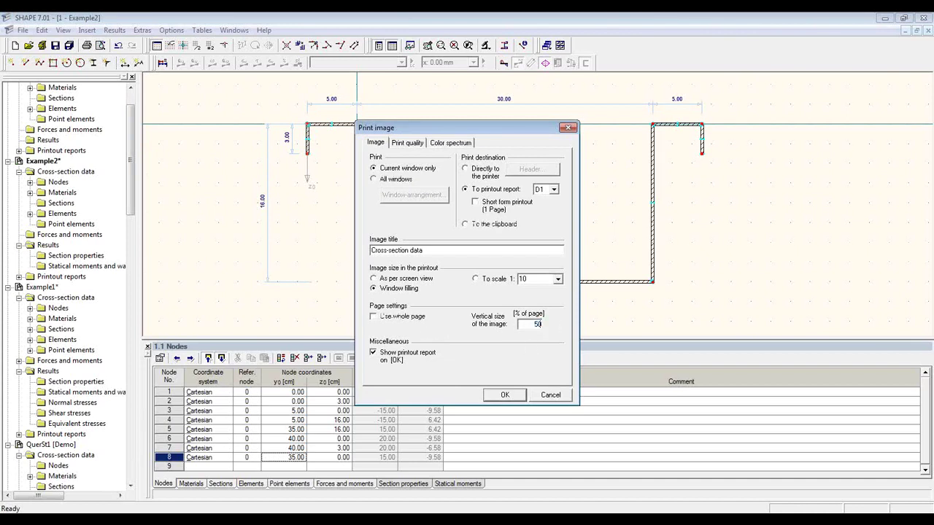
left_click(505, 395)
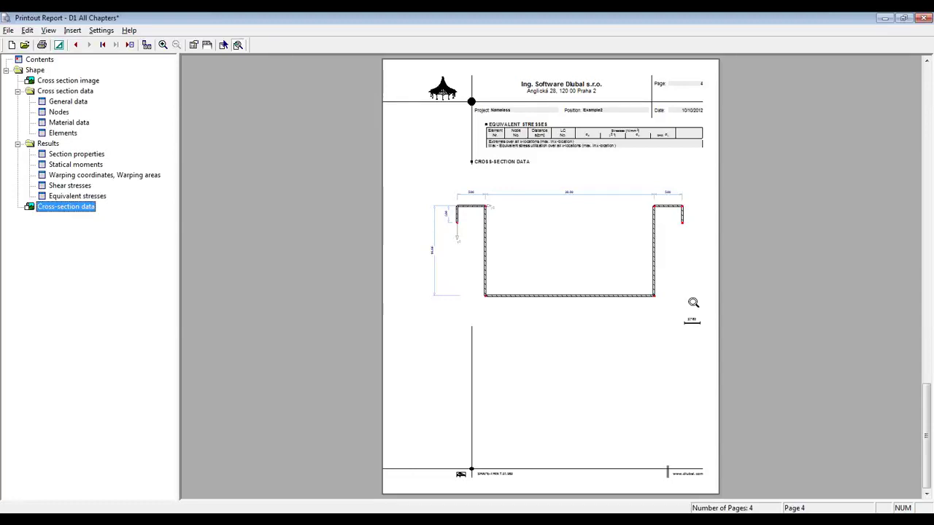
left_click(923, 17)
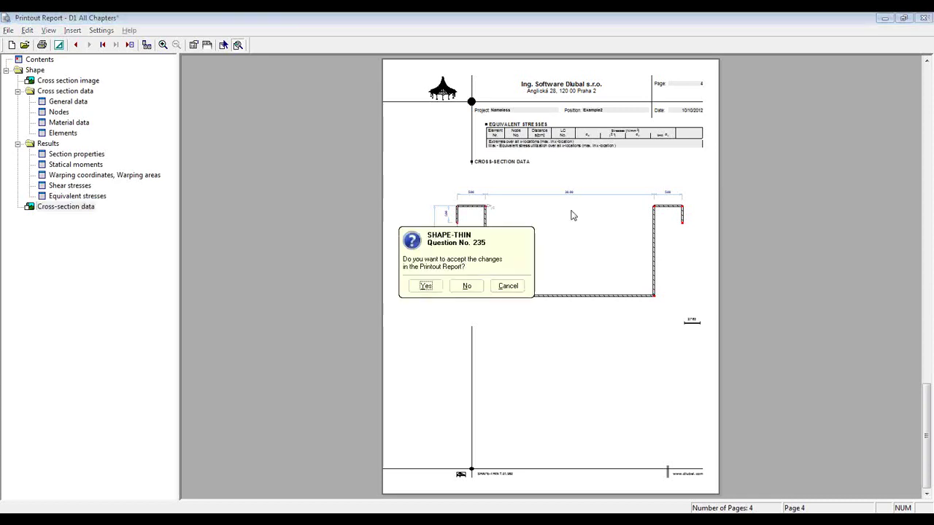
left_click(467, 286)
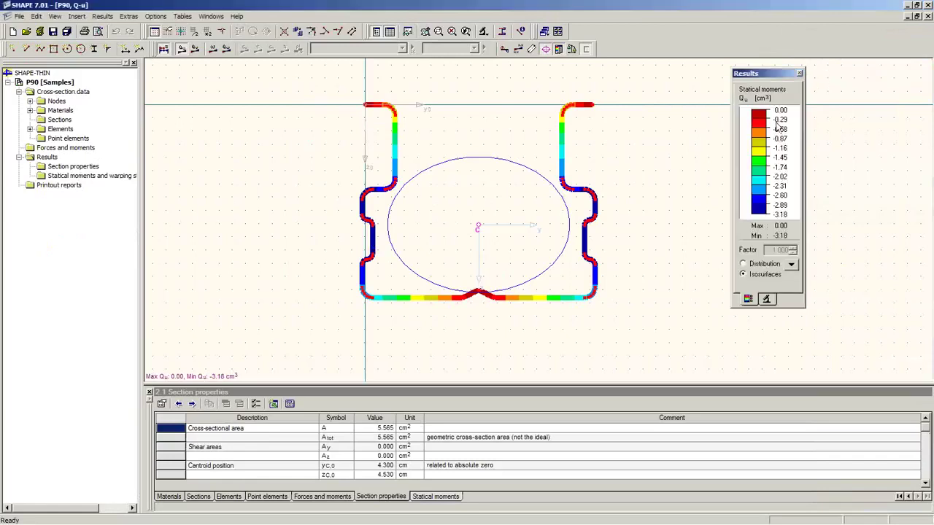
Step: Create a new cross-section named 10-2 in the Samples project and list its materials
left_click(13, 32)
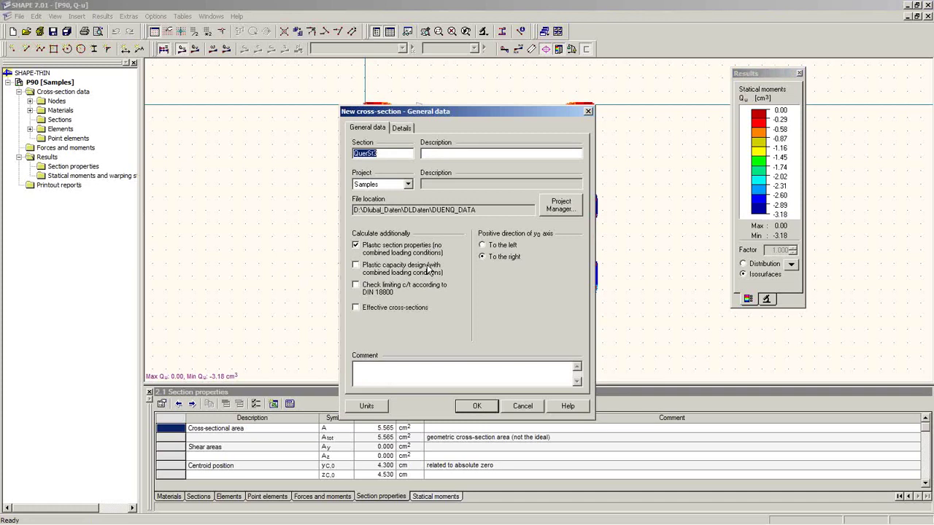
type("10-2")
left_click(478, 407)
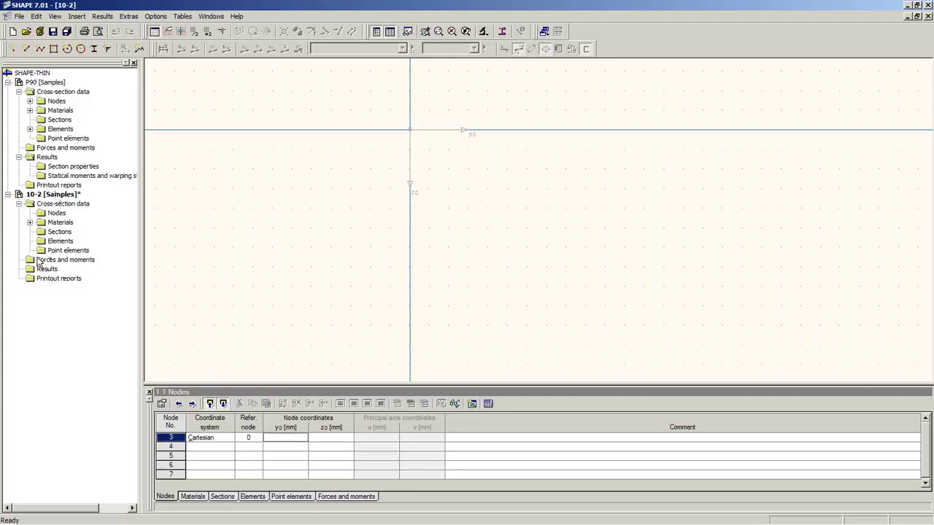
left_click(30, 222)
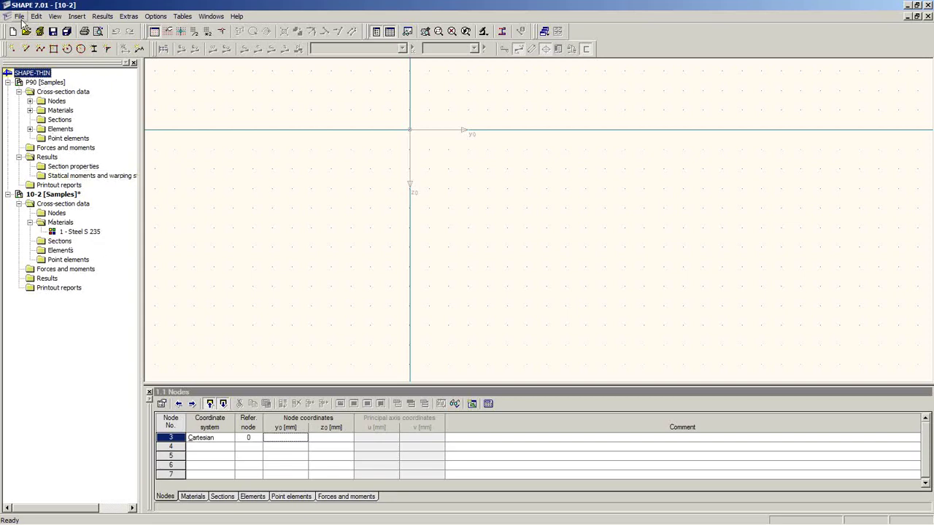
Step: Load the file Z240.dxf as a DXF template
left_click(20, 16)
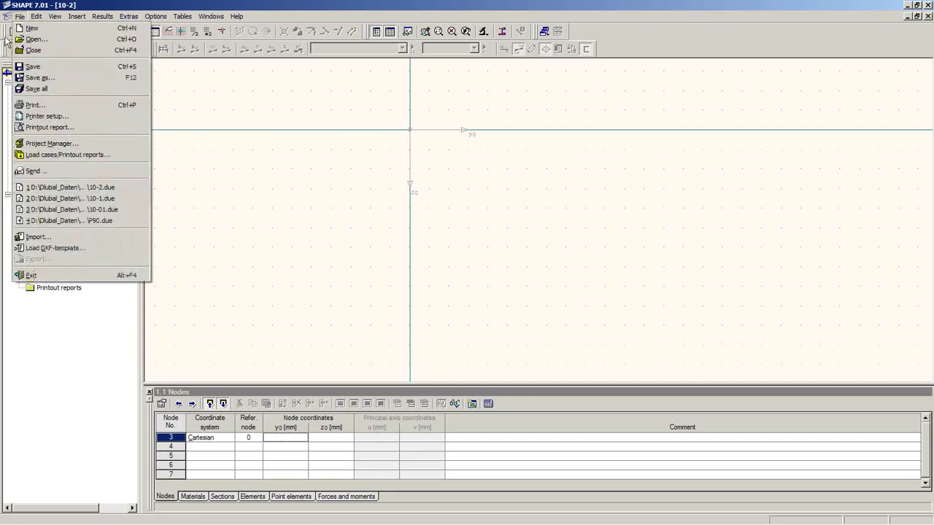
left_click(43, 251)
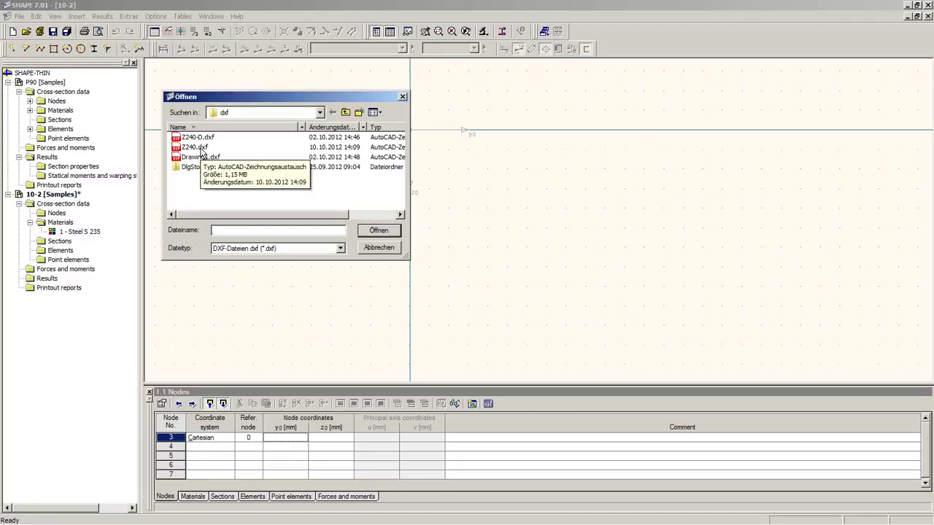
left_click(202, 148)
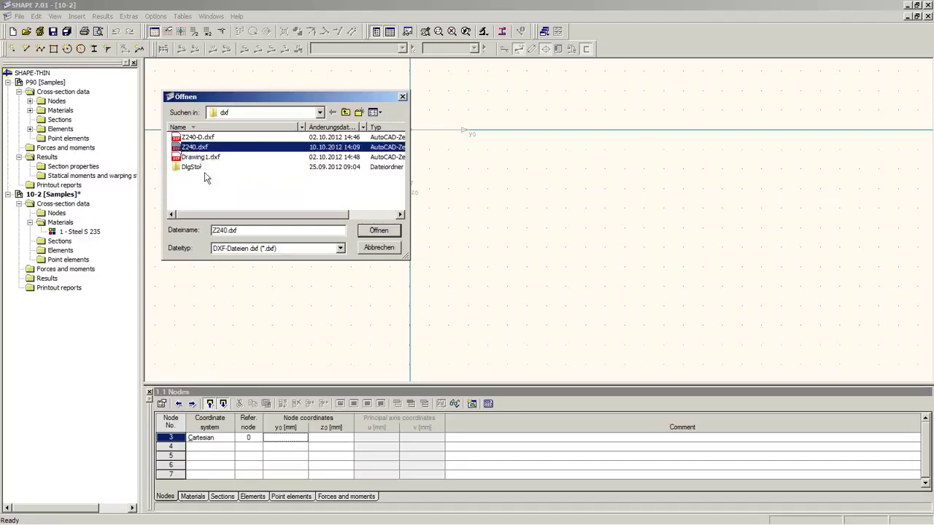
left_click(379, 231)
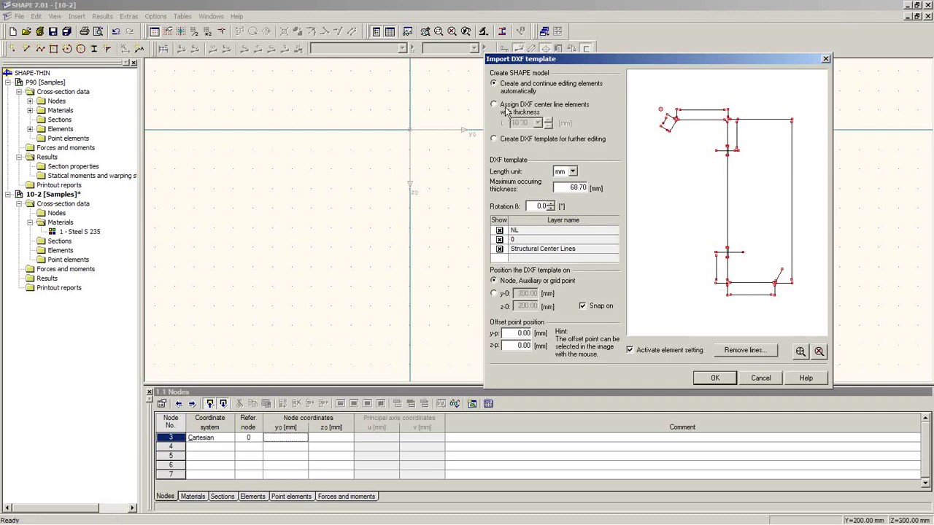
Step: Compare the DXF layers in the preview and hide layers NL and 0, keeping only Structural Center Lines shown
left_click(499, 230)
left_click(499, 239)
left_click(499, 230)
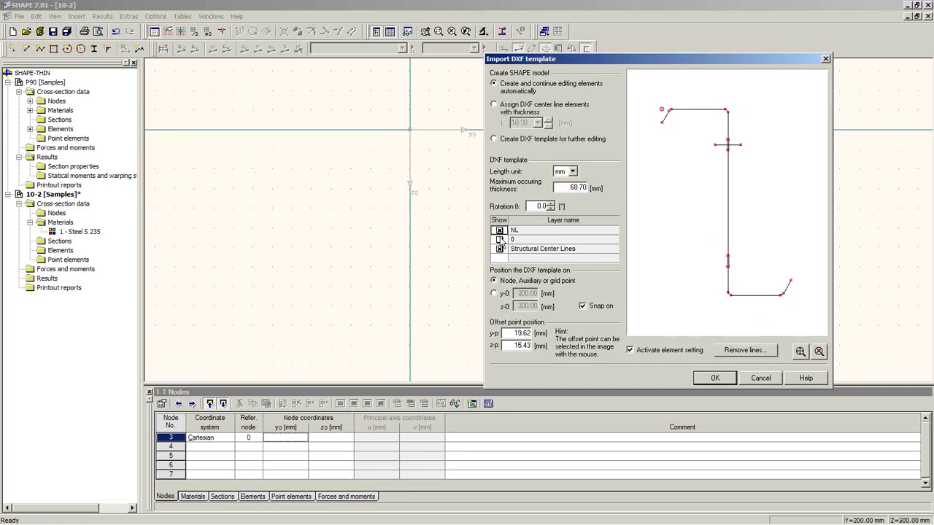
left_click(499, 239)
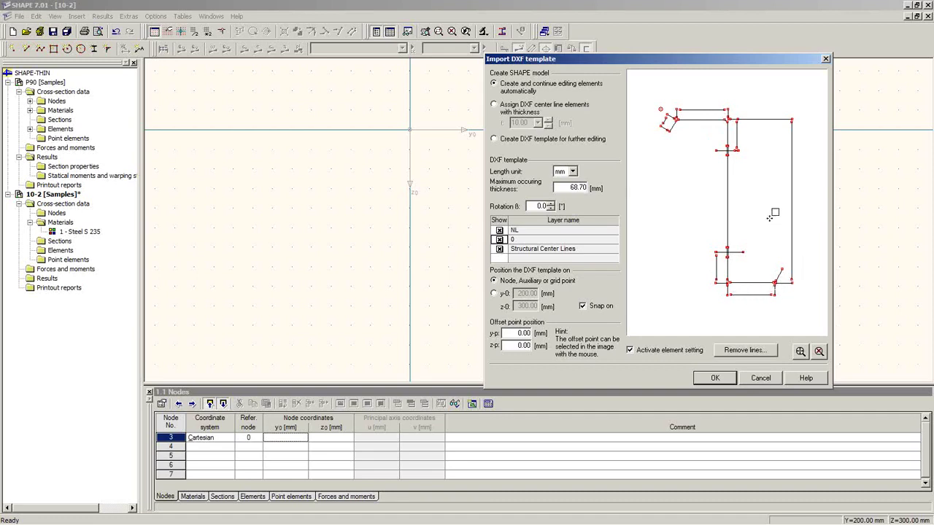
left_click(500, 239)
left_click(499, 230)
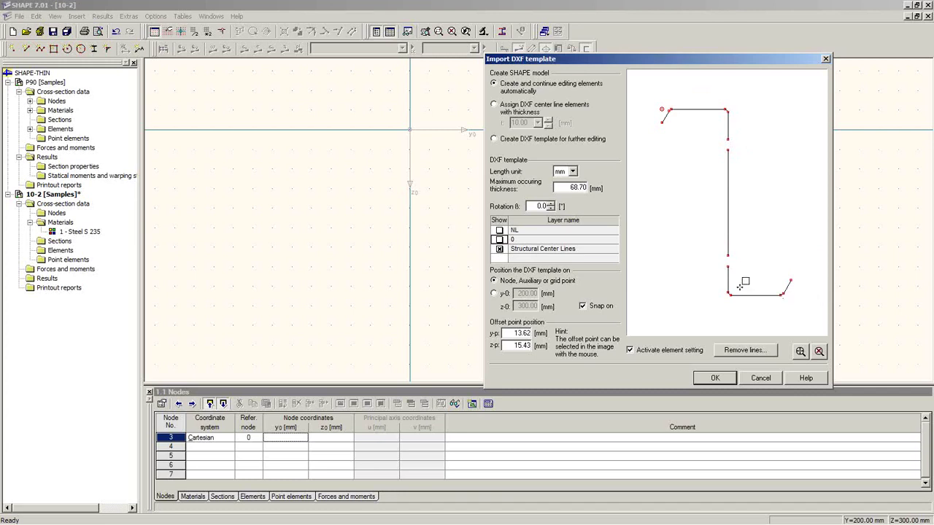
Step: Assign the DXF center line elements a thickness of 3 mm and place the template at the coordinate origin
left_click(499, 105)
double_click(532, 122)
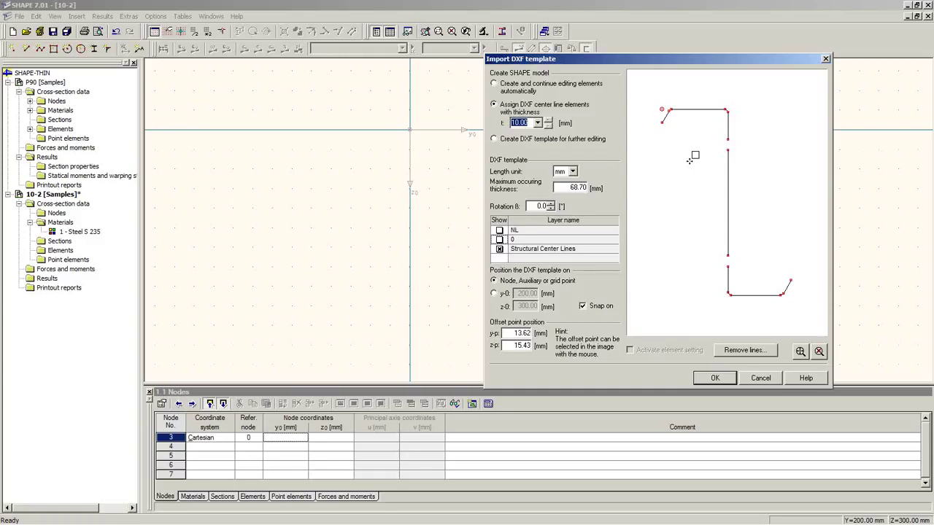
type("3")
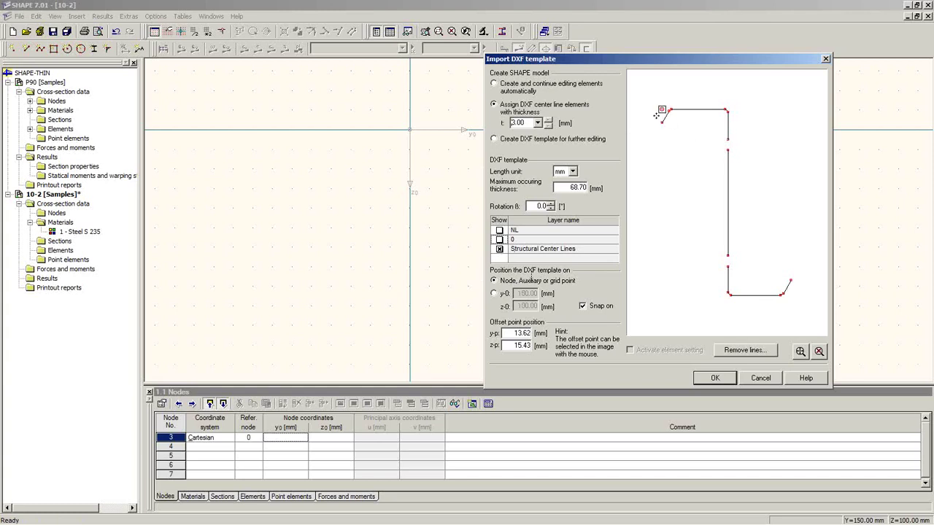
left_click(410, 130)
Step: Examine the imported upper flange and the thickness, radius and material of the arc element between the lip and the flange
scroll(498, 253, "up", 2)
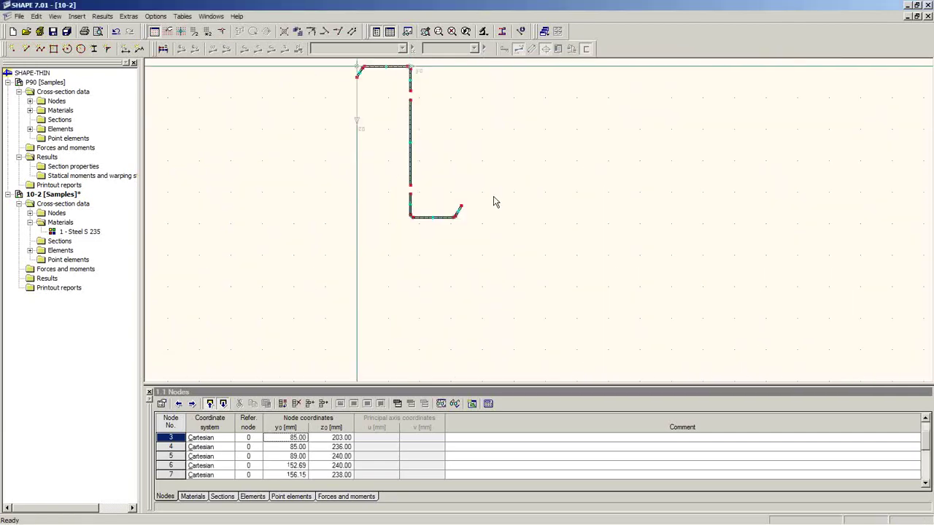
middle_click_drag(493, 197, 528, 287)
scroll(528, 287, "down", 1)
scroll(523, 288, "up", 3)
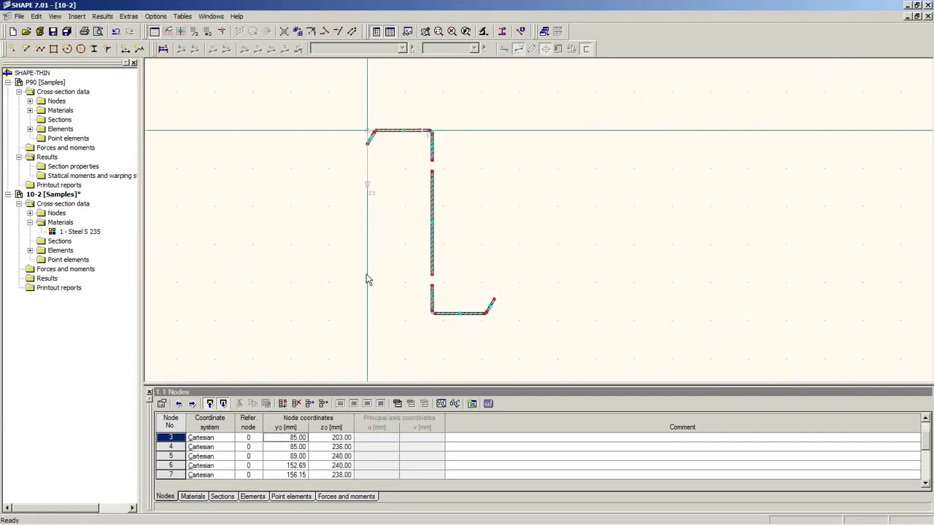
scroll(375, 202, "up", 3)
middle_click_drag(390, 175, 377, 256)
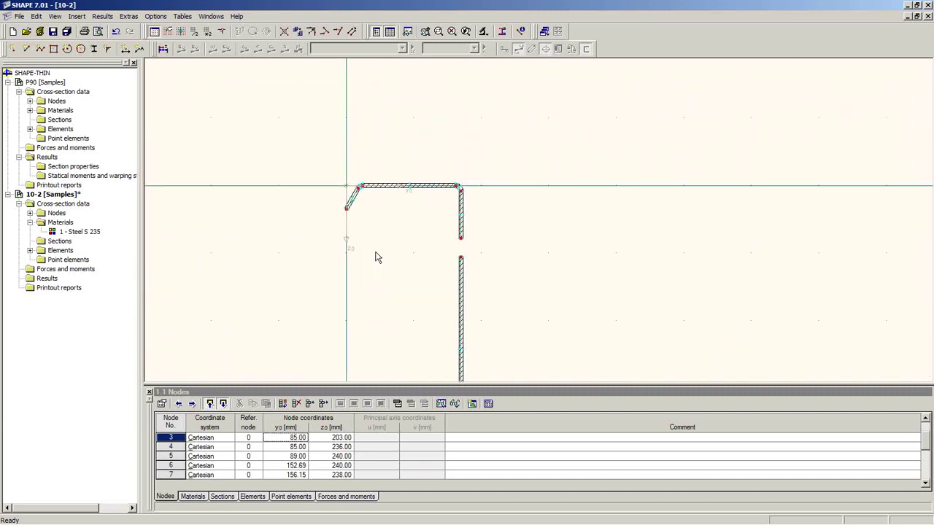
scroll(377, 229, "up", 3)
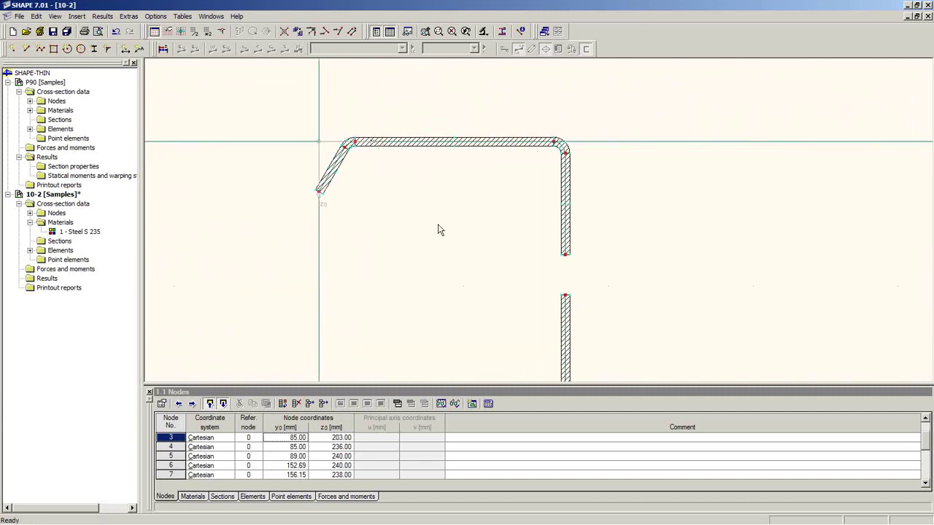
scroll(365, 204, "up", 3)
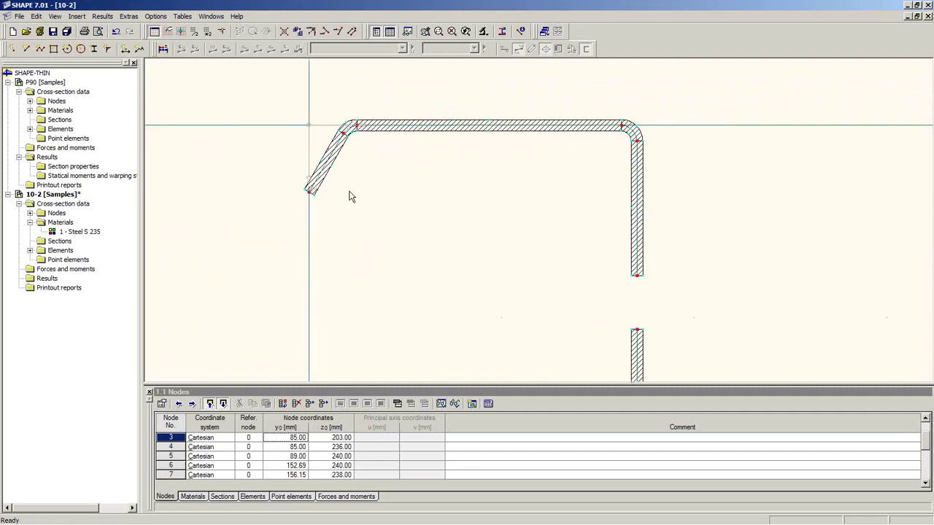
middle_click_drag(397, 148, 386, 249)
scroll(368, 241, "up", 2)
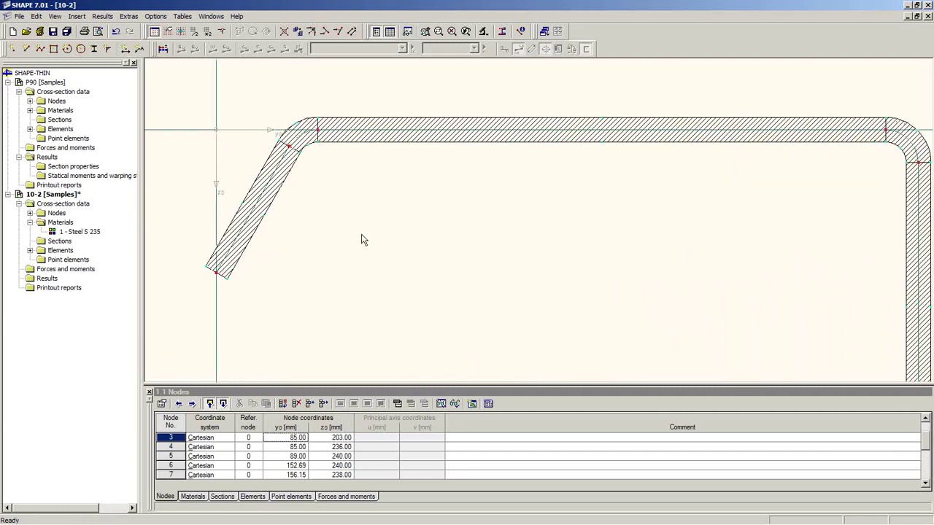
double_click(306, 130)
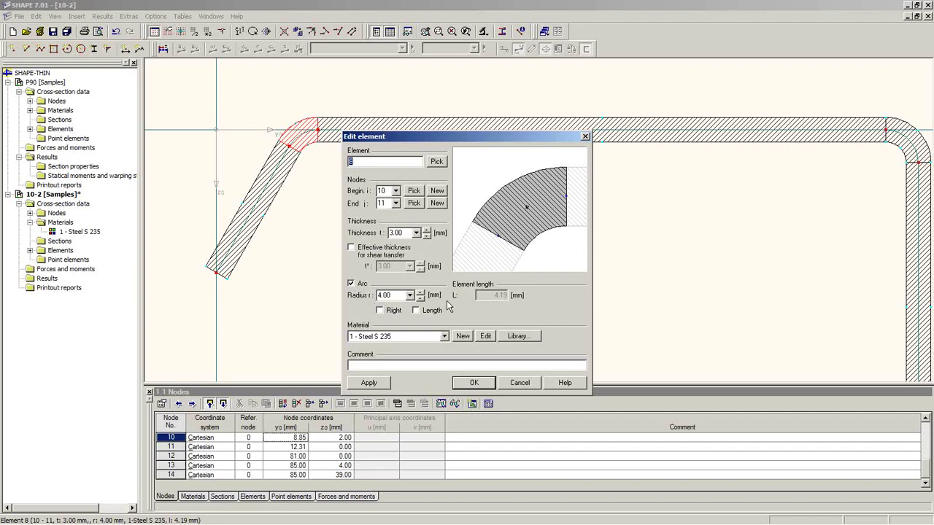
left_click(519, 383)
Step: Close the upper web gap by moving the middle web element's upper node onto the end node at z0 39 mm
scroll(516, 324, "down", 3)
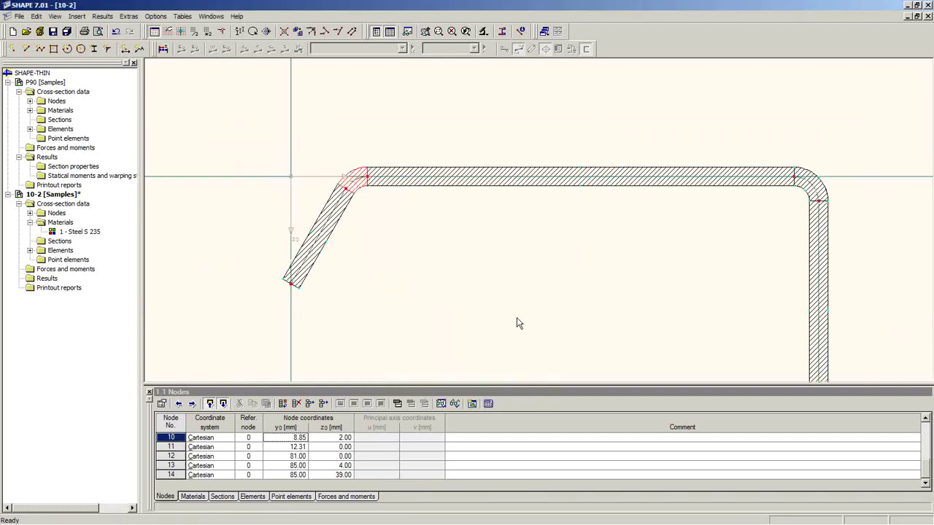
middle_click_drag(596, 308, 559, 219)
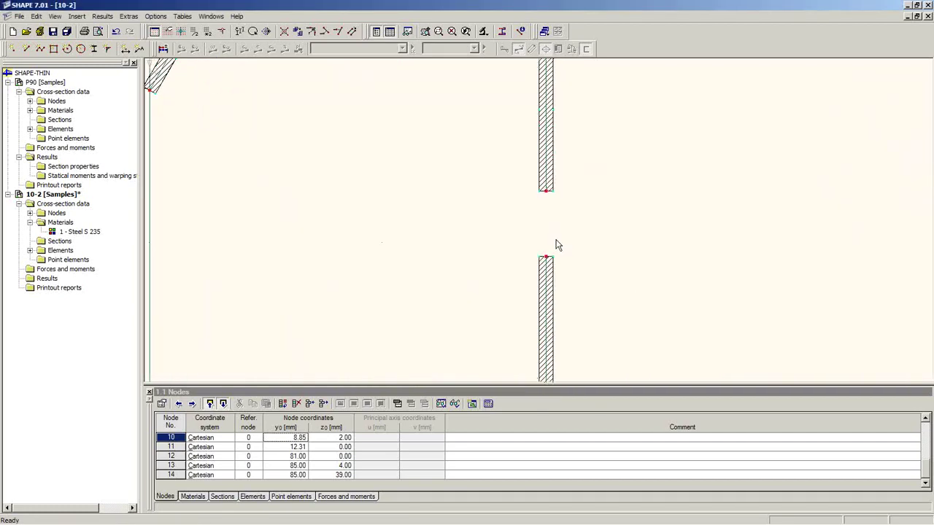
scroll(550, 257, "down", 2)
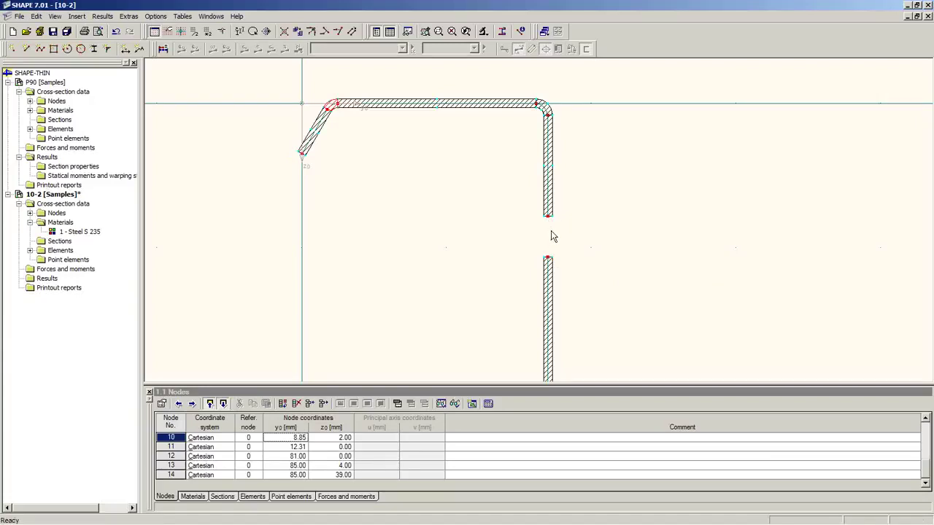
left_click_drag(548, 256, 549, 220)
Step: Close the lower web gap by moving the middle web element's lower node onto the end node at z0 203 mm
scroll(576, 270, "down", 2)
middle_click_drag(572, 272, 510, 103)
scroll(524, 216, "down", 2)
middle_click_drag(534, 283, 532, 241)
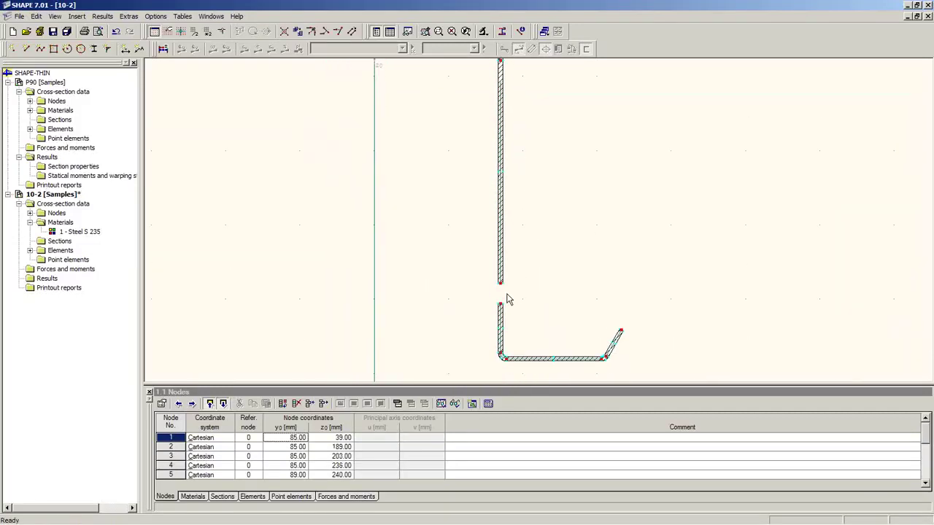
left_click_drag(501, 286, 501, 305)
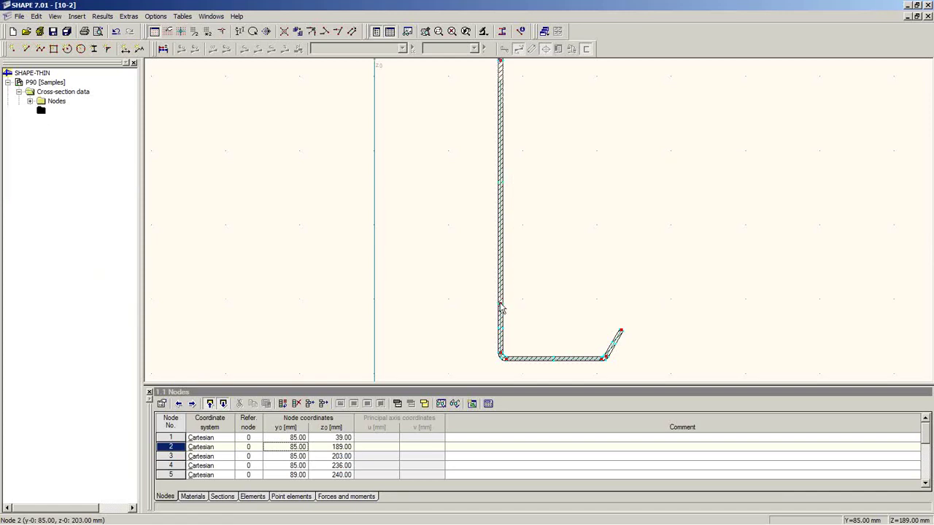
scroll(509, 317, "up", 2)
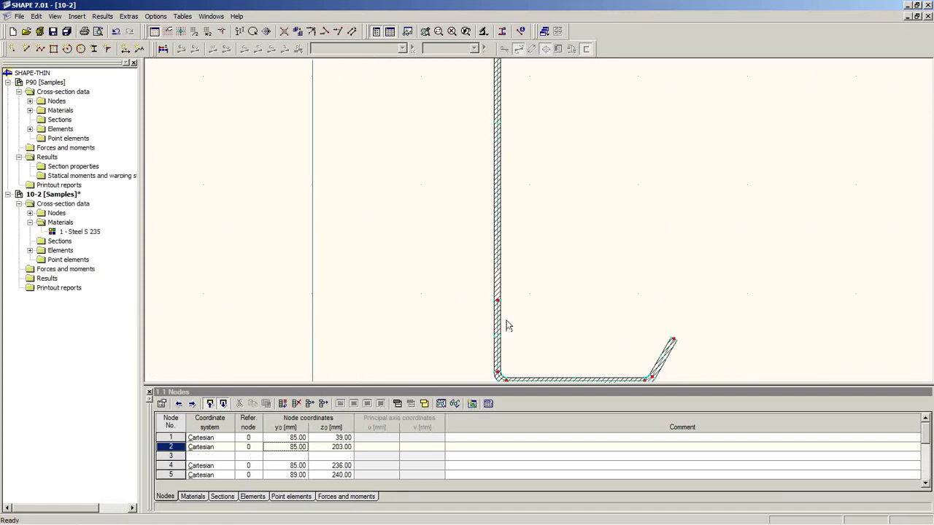
scroll(531, 296, "down", 2)
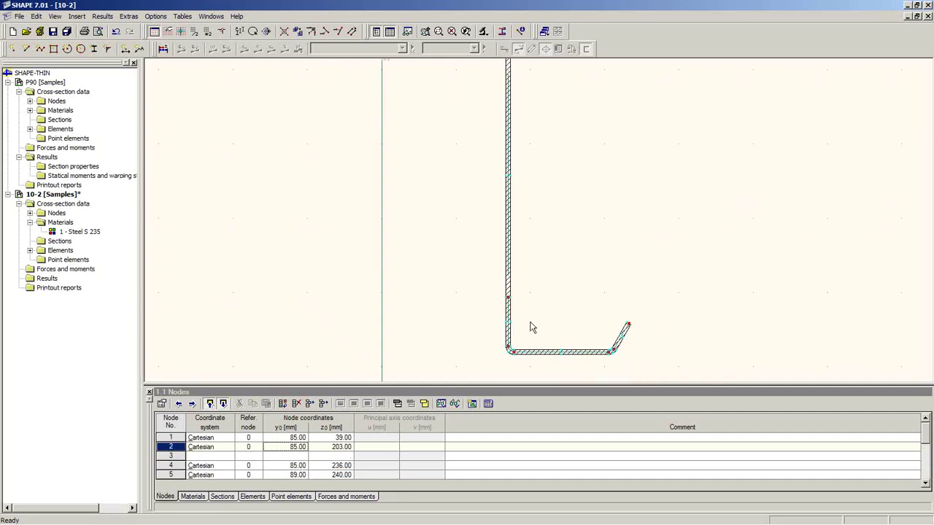
middle_click_drag(541, 346, 546, 281)
scroll(520, 312, "up", 6)
scroll(518, 299, "down", 5)
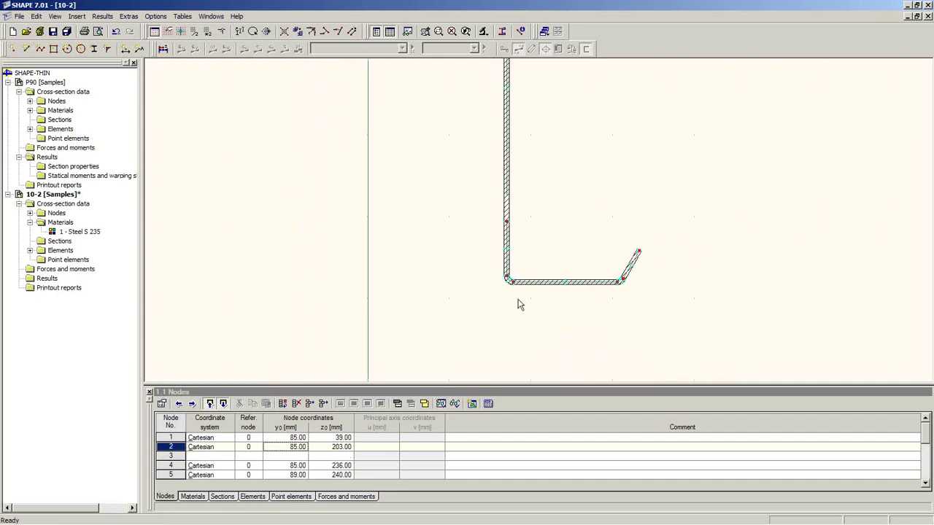
Step: Calculate cross-section 10-2, detach the results table into an enlarged floating window and examine its section properties
scroll(518, 292, "down", 8)
middle_click_drag(533, 242, 489, 276)
scroll(488, 288, "up", 2)
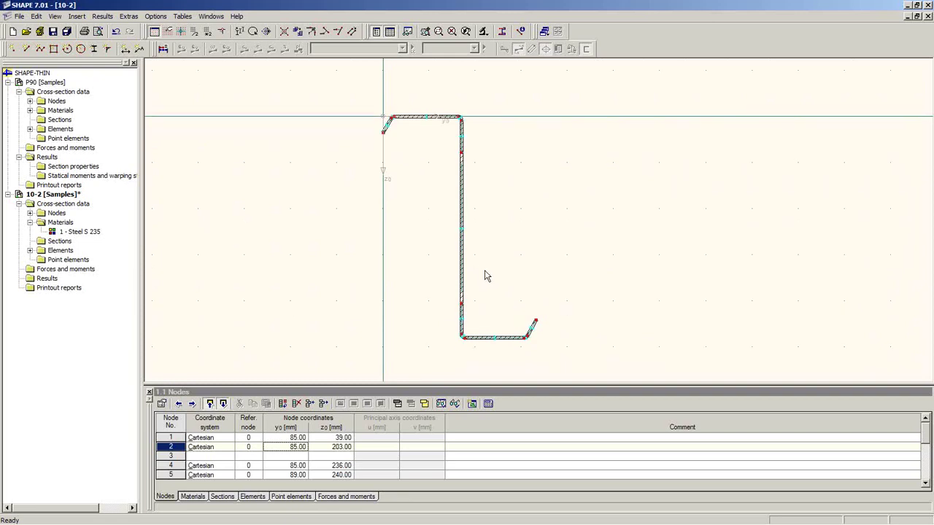
left_click(162, 50)
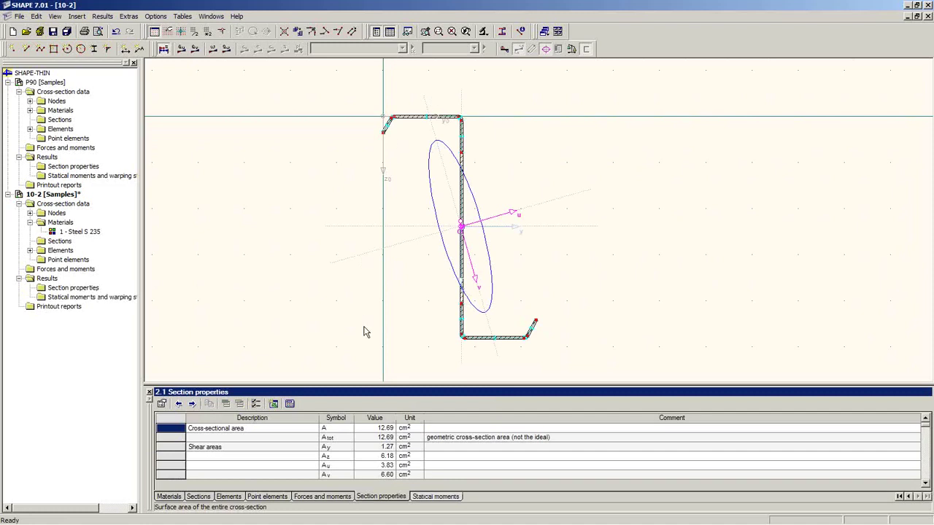
double_click(376, 395)
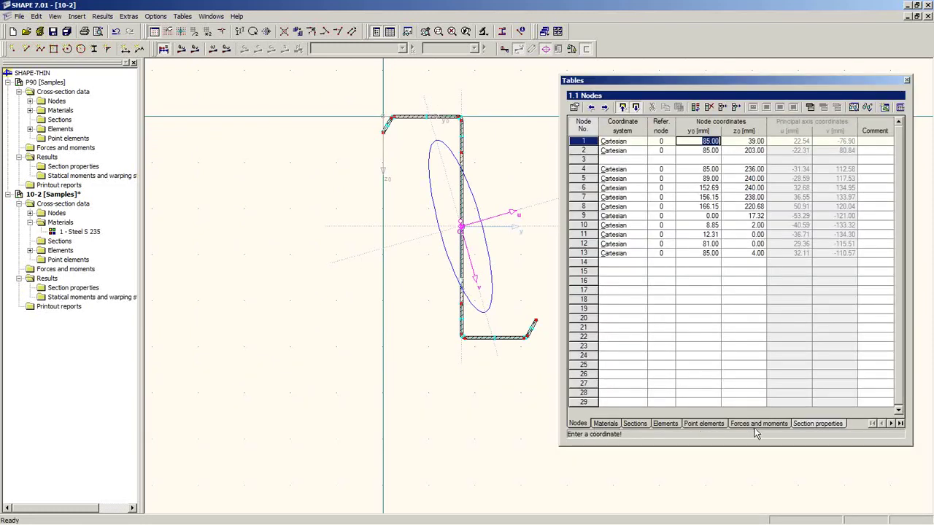
left_click(816, 423)
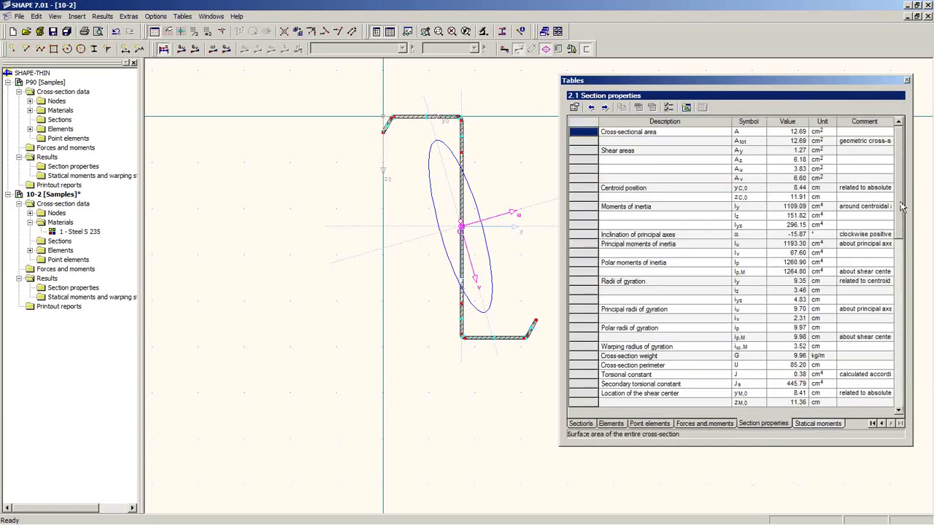
mouse_move(901, 204)
left_mouse_down()
mouse_move(900, 278)
mouse_move(898, 168)
left_mouse_up()
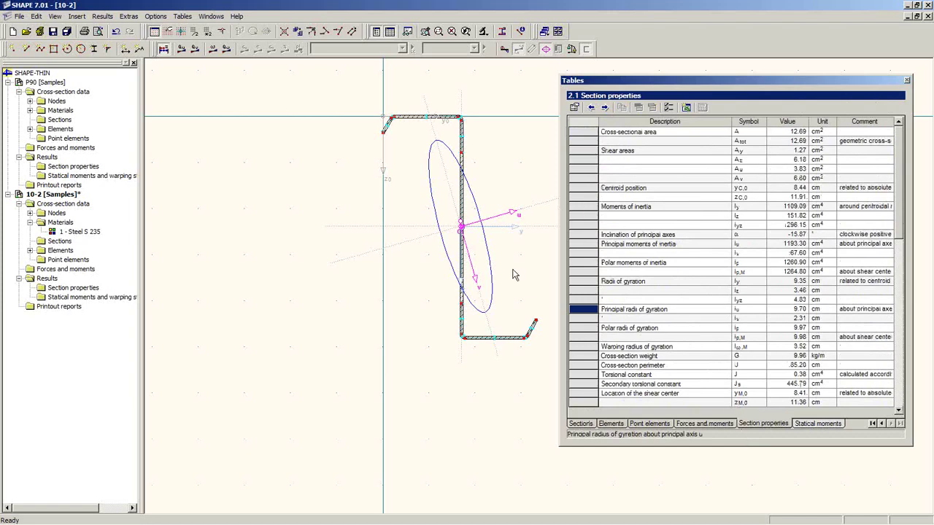
Step: Display the Q-u, Q-v, Omega and Q-Omega distribution diagrams on the whole cross-section one after another
mouse_move(533, 273)
middle_mouse_down()
mouse_move(466, 278)
mouse_move(434, 301)
middle_mouse_up()
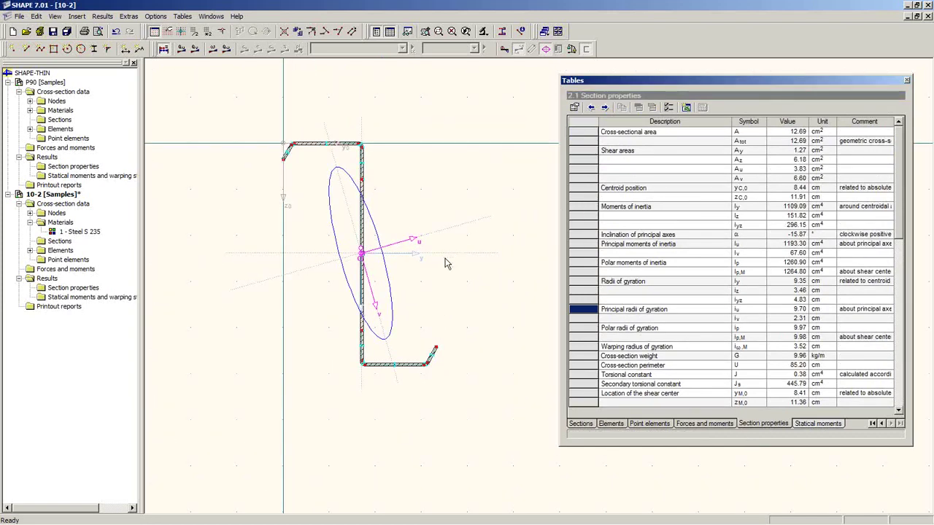
scroll(439, 258, "up", 3)
middle_click_drag(435, 261, 447, 274)
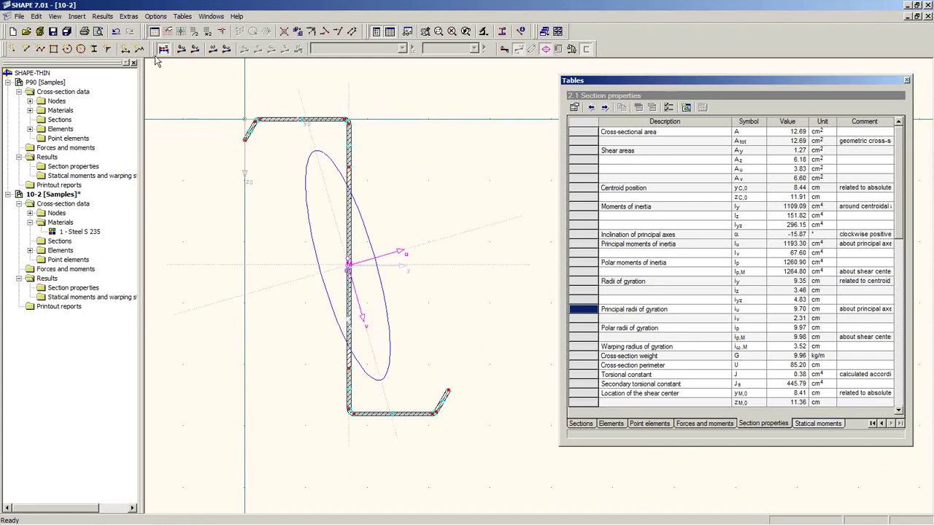
left_click(181, 49)
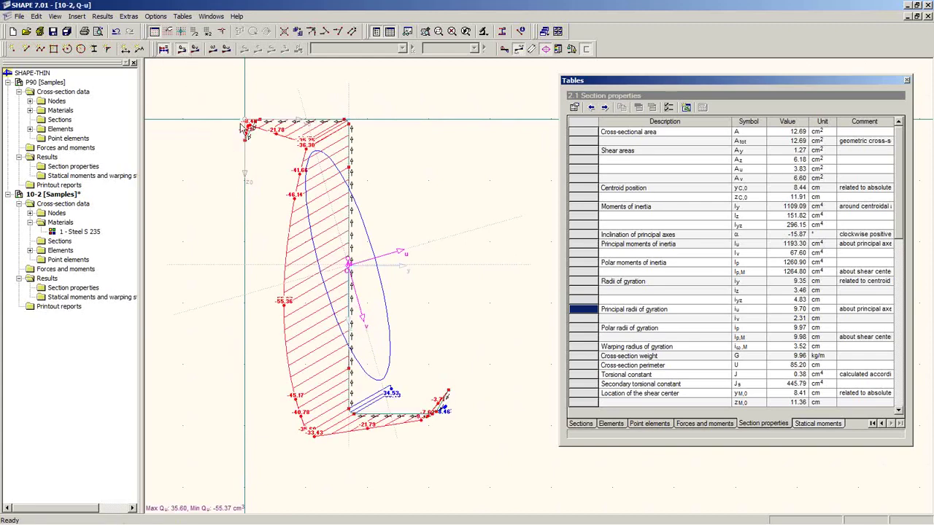
left_click(195, 49)
left_click(213, 49)
left_click(226, 48)
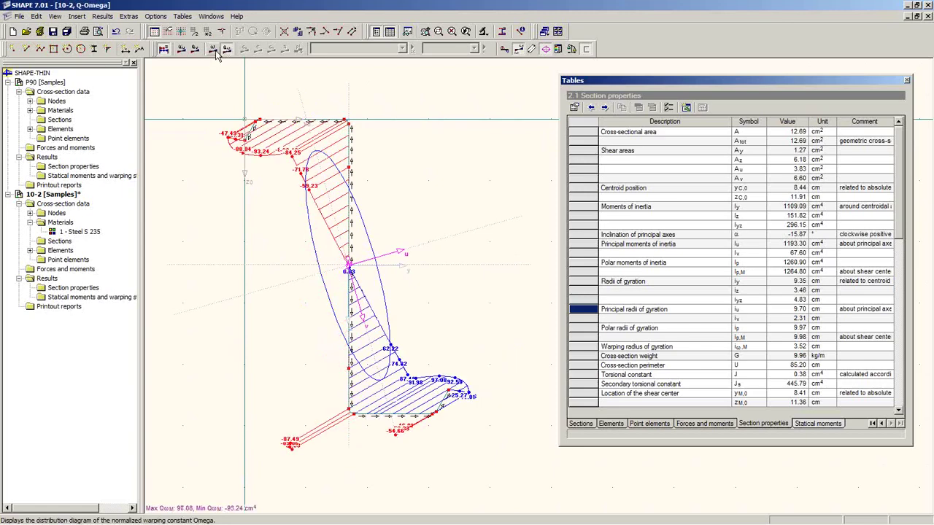
Step: Display the Q-v diagram, close the floating table window and examine the curve at the lower flange's arc elements
middle_click_drag(304, 265, 250, 202)
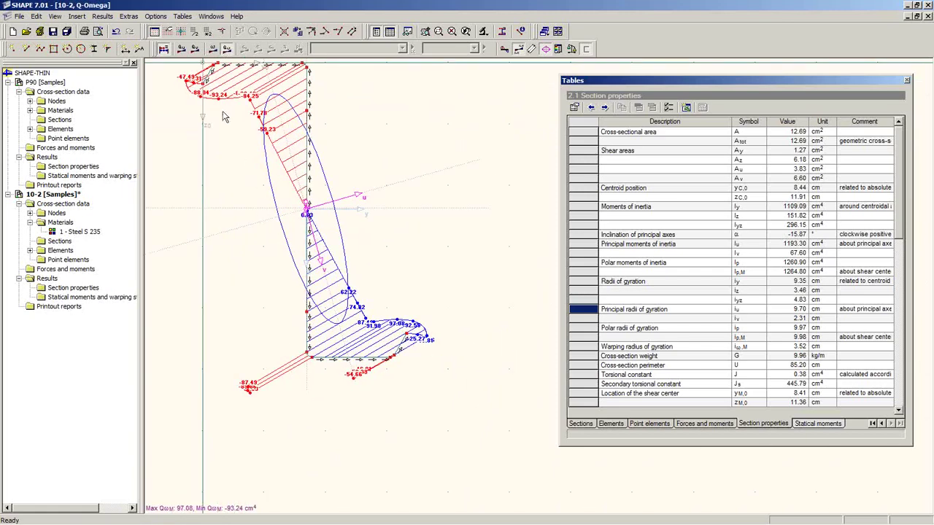
left_click(195, 49)
scroll(358, 354, "up", 6)
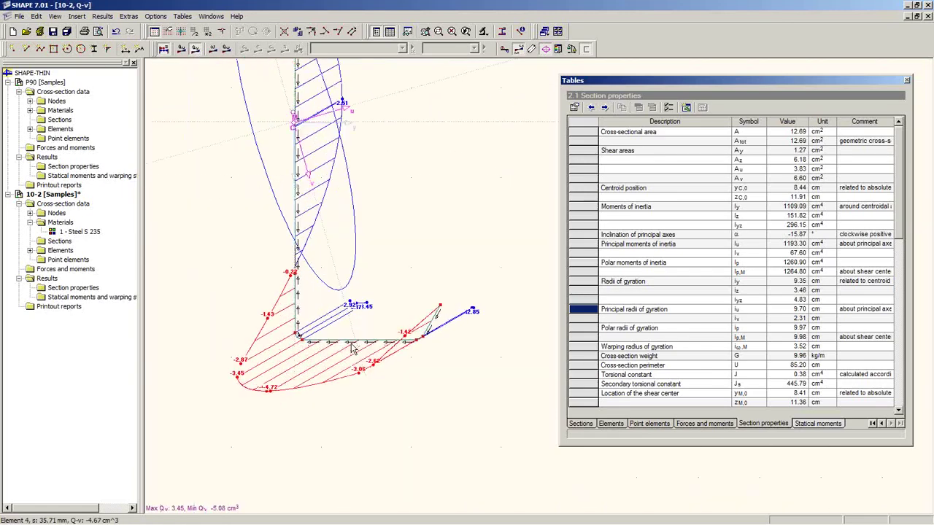
middle_click_drag(339, 329, 369, 299)
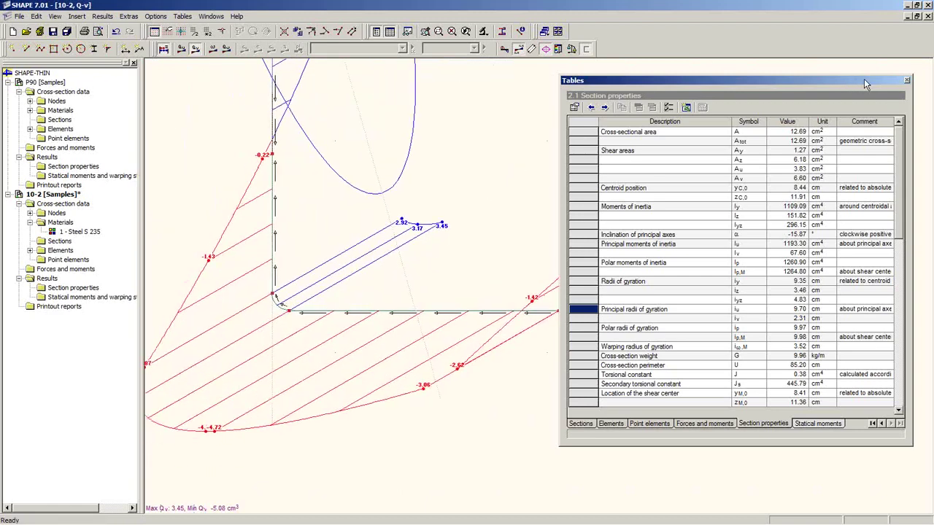
left_click_drag(870, 81, 811, 94)
left_click(847, 95)
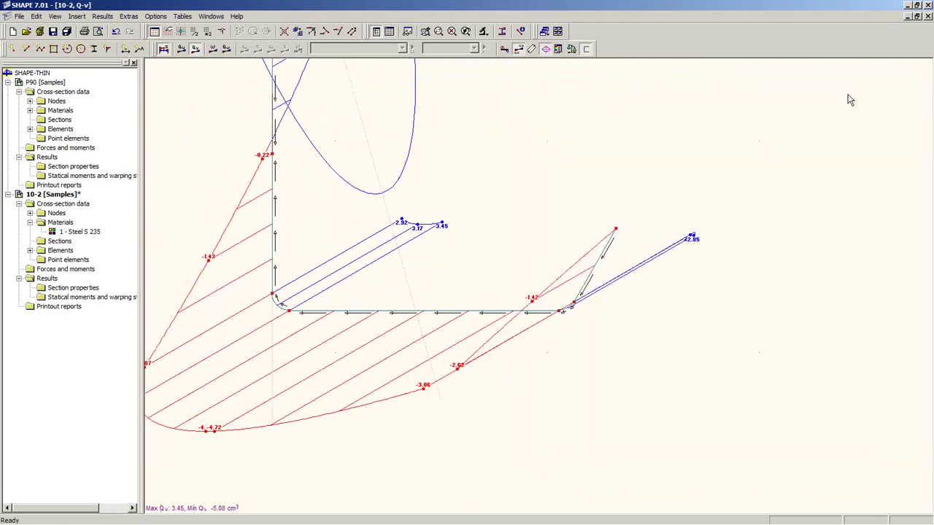
middle_click_drag(325, 358, 418, 368)
scroll(444, 333, "up", 2)
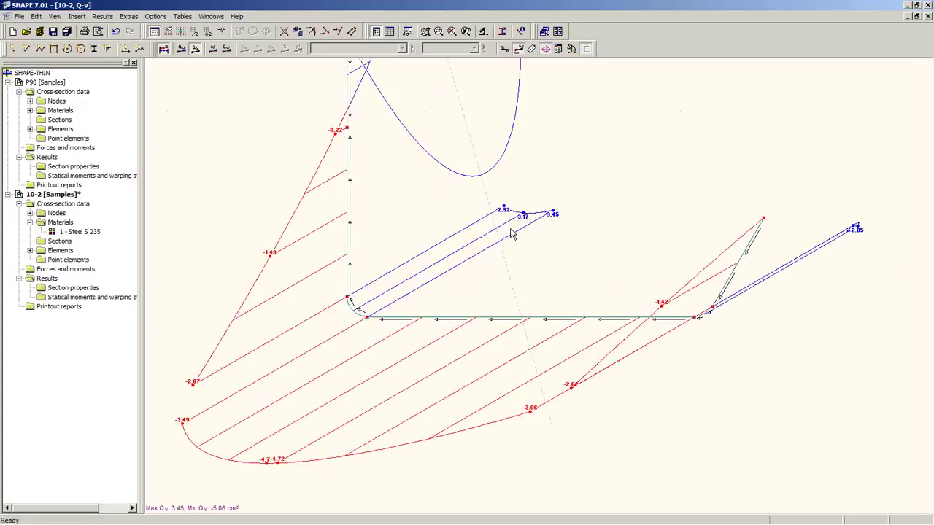
Step: Reverse the direction of the two arc elements at the ends of the lower flange and recalculate the cross-section
right_click(355, 312)
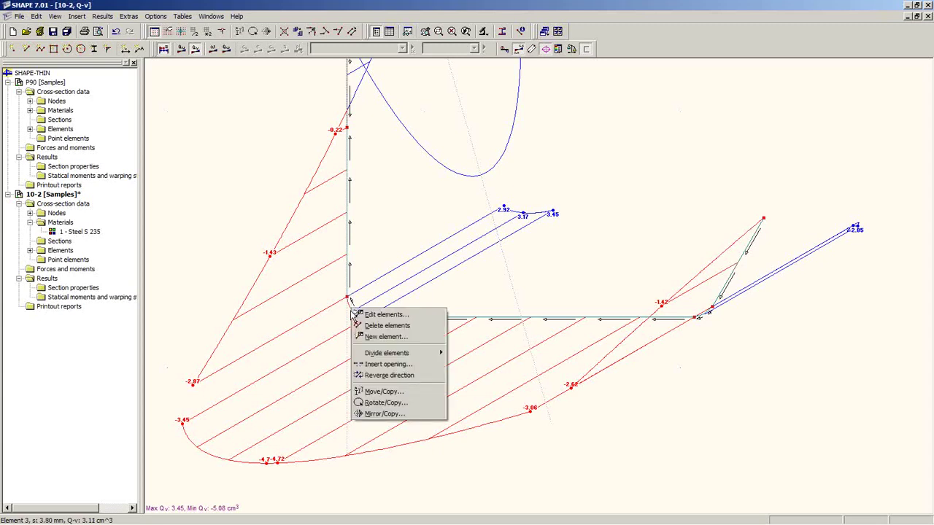
left_click(390, 376)
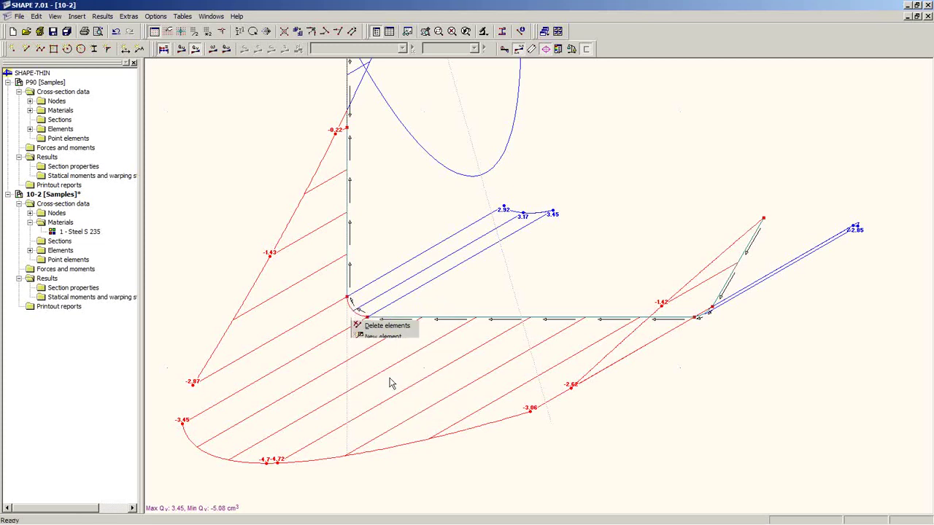
right_click(709, 321)
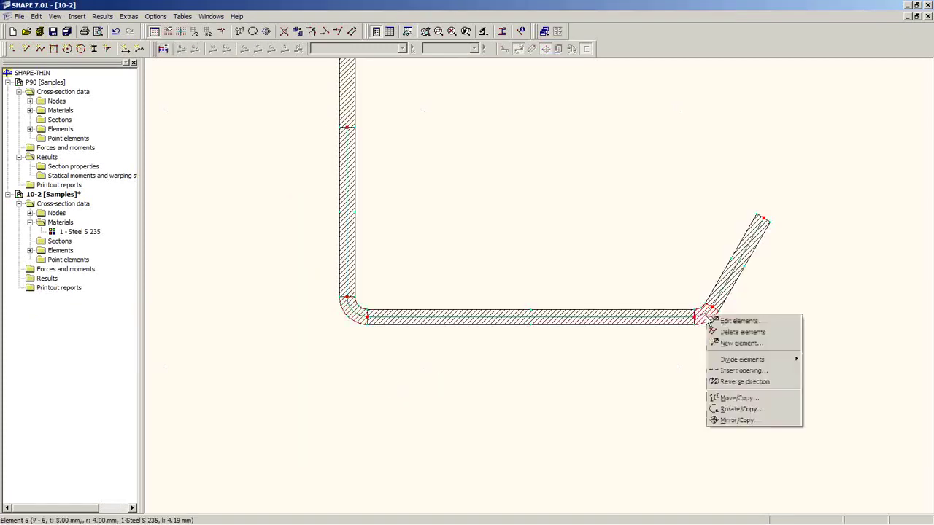
left_click(732, 384)
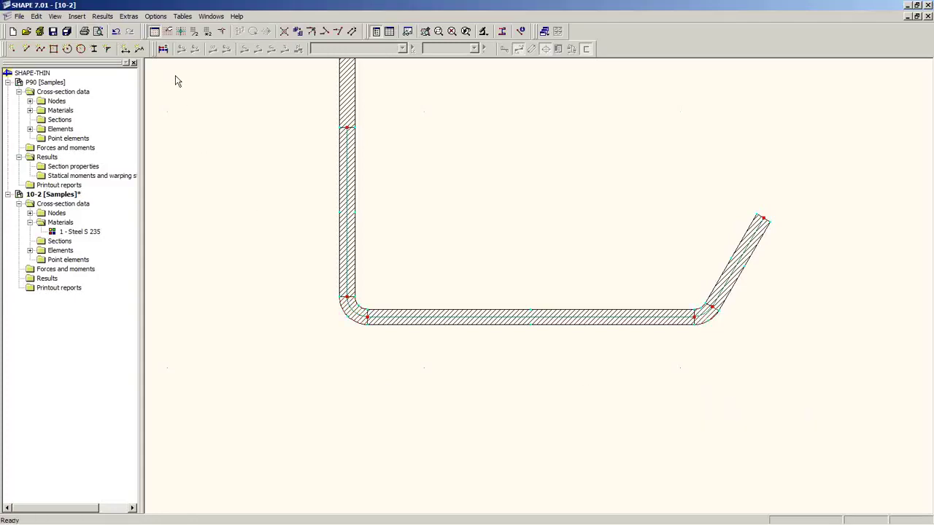
left_click(163, 49)
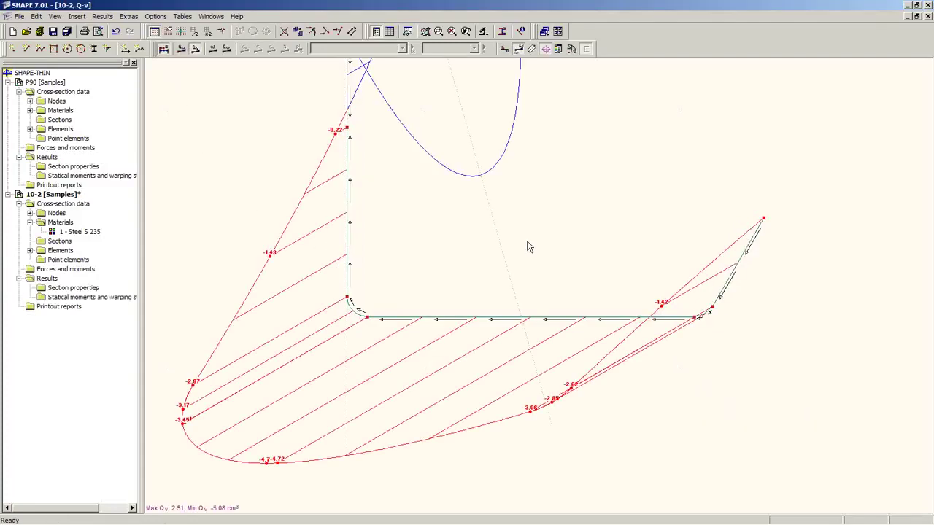
Step: Examine the recalculated Q-v diagram along the web and both flanges, and the principal axes at the centroid
scroll(512, 280, "down", 2)
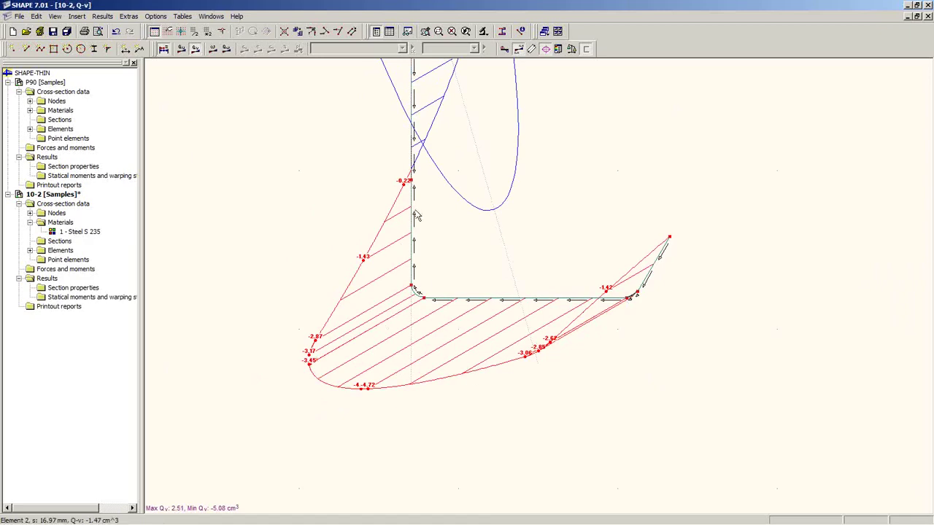
middle_click_drag(454, 181, 389, 368)
scroll(431, 294, "down", 7)
middle_click_drag(425, 214, 478, 359)
middle_click_drag(424, 329, 383, 263)
scroll(429, 281, "down", 4)
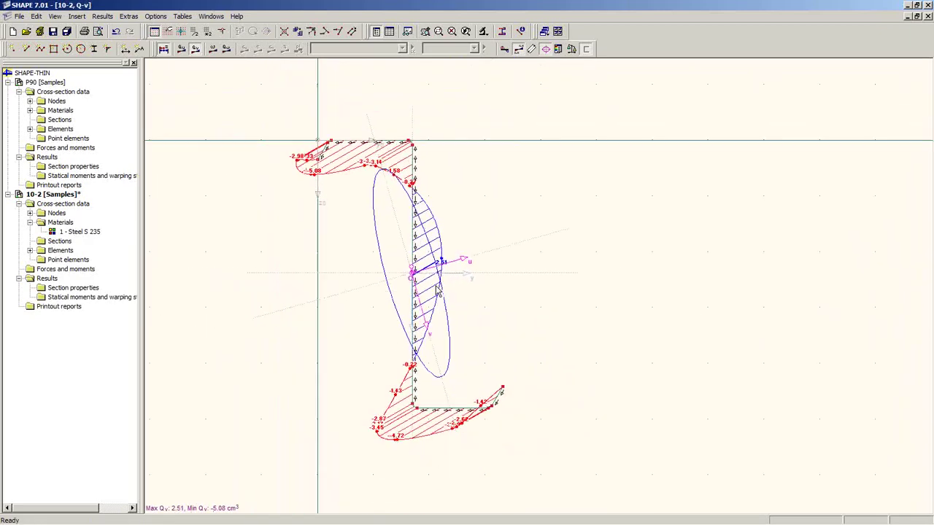
middle_click_drag(467, 324, 500, 317)
scroll(500, 326, "up", 2)
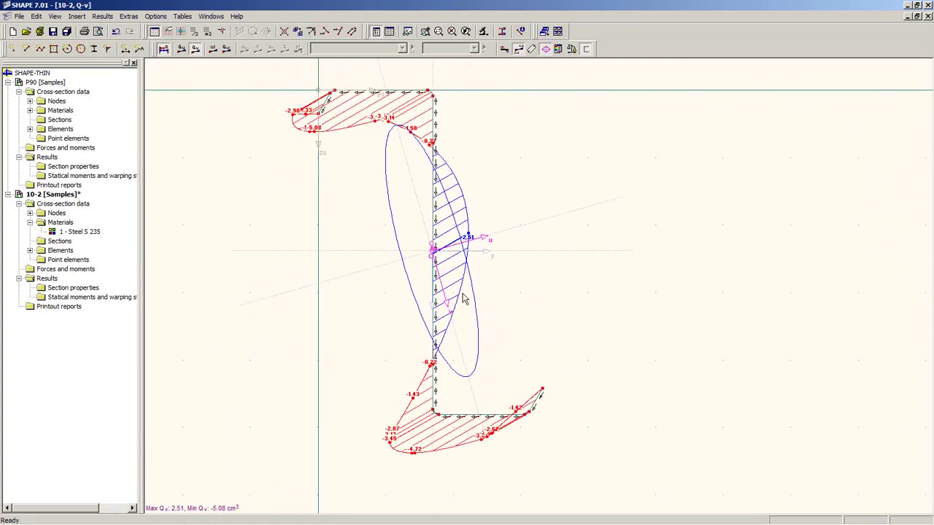
scroll(464, 300, "up", 6)
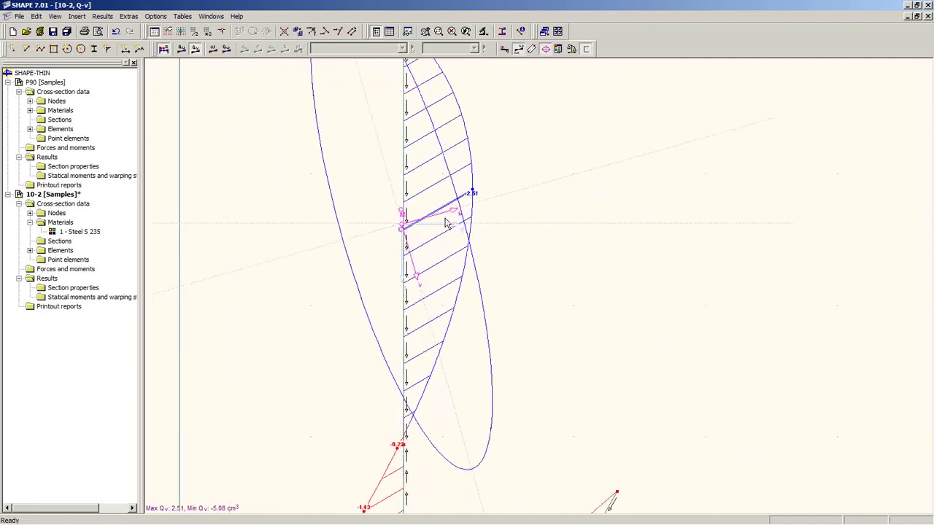
Step: Check the inclination of the principal axes in the reopened section properties table and save cross-section 10-2
left_click(389, 32)
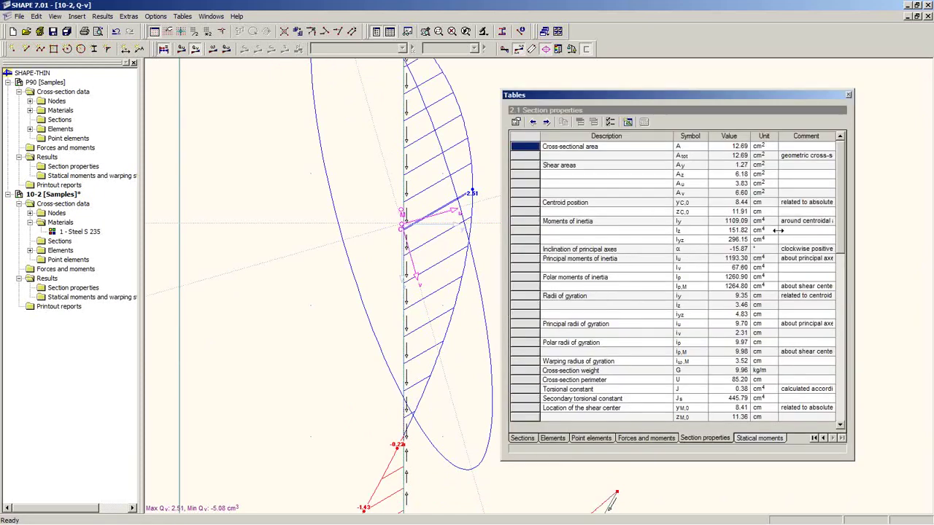
left_click(735, 250)
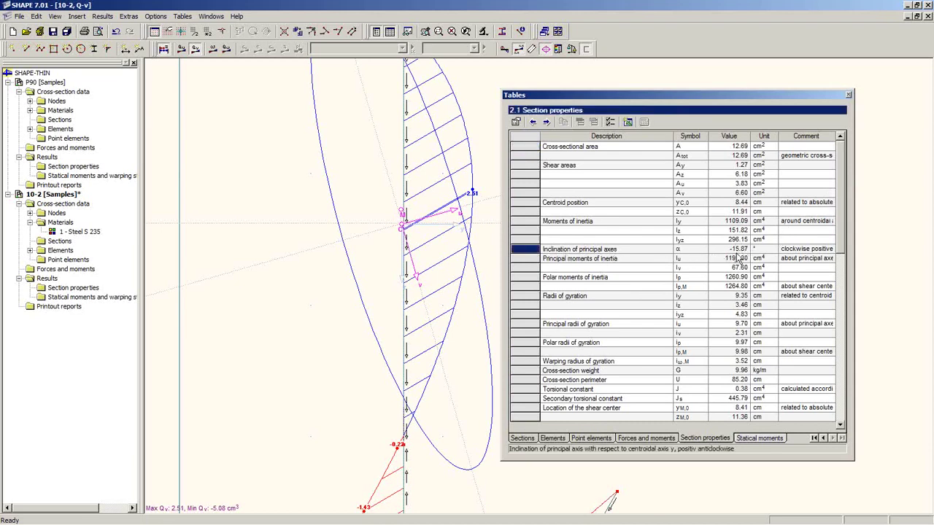
left_click(54, 32)
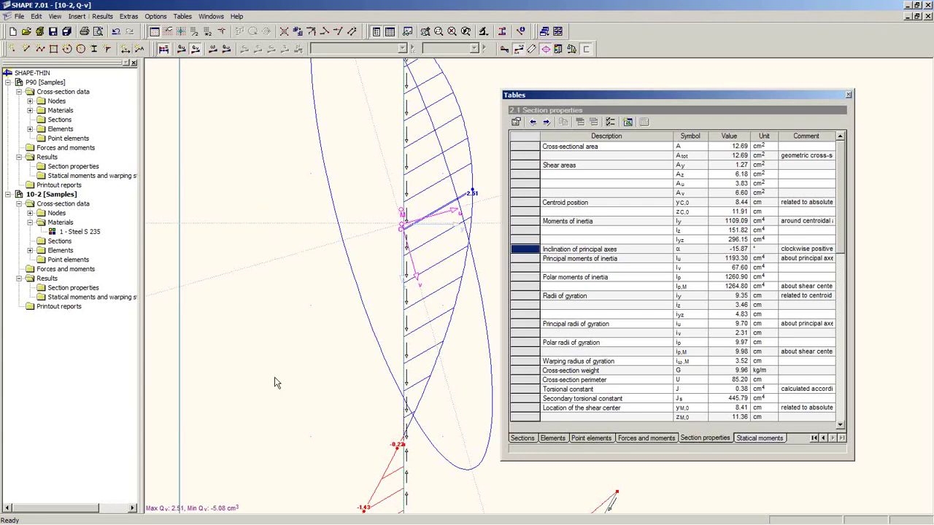
Step: Switch to RFEM and create the new 3D structure Sample2 in the Webinar project with downward Z-orientation
mouse_move(212, 523)
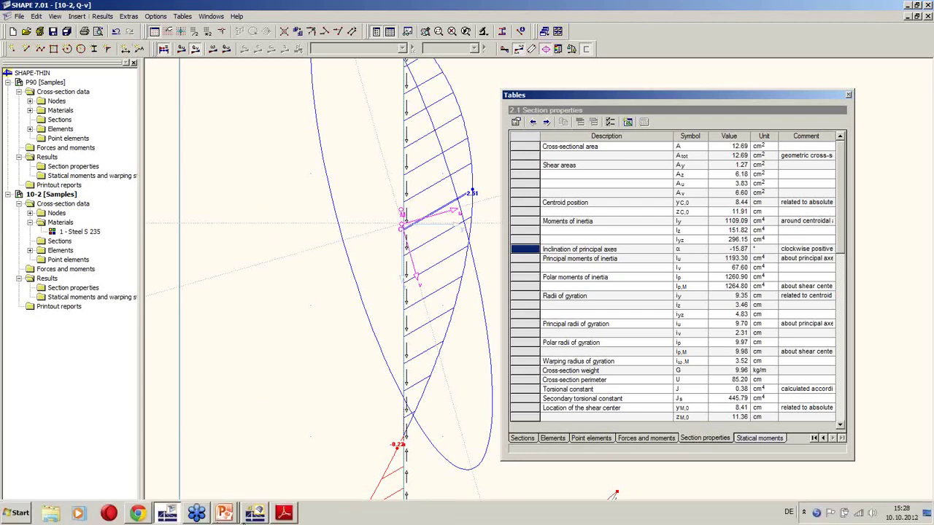
mouse_move(251, 519)
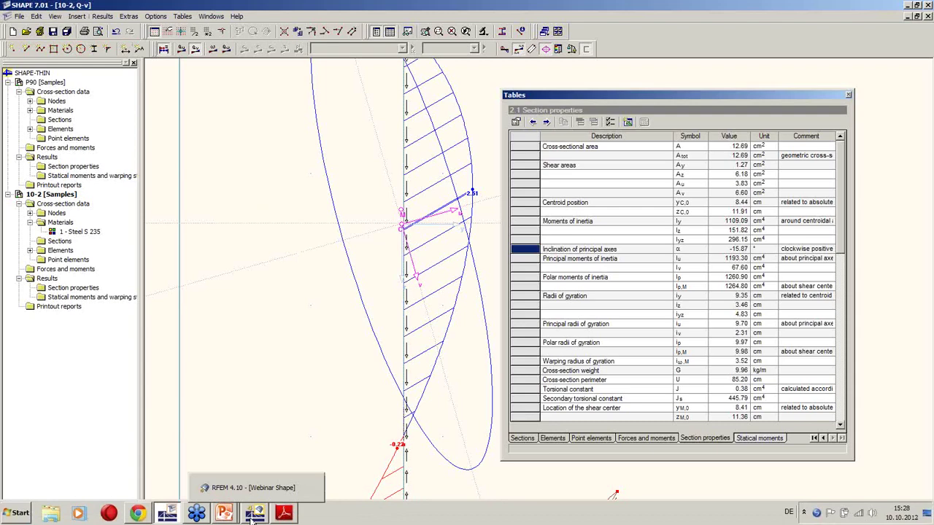
left_click(254, 514)
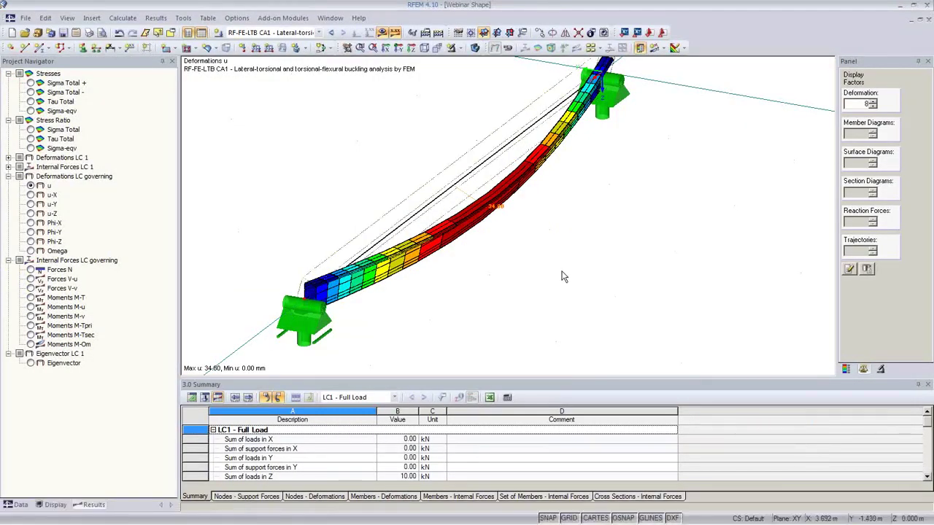
middle_click_drag(607, 269, 848, 270)
middle_click_drag(677, 298, 381, 313)
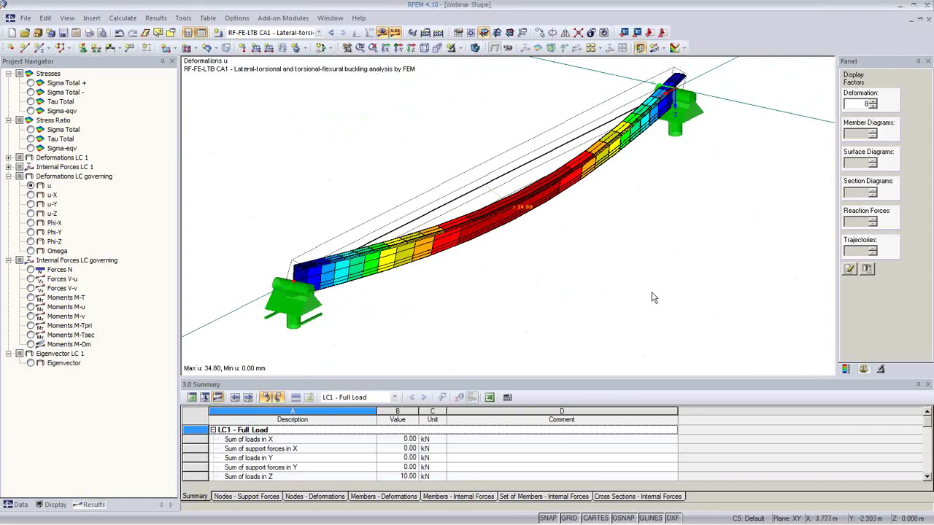
left_click(12, 32)
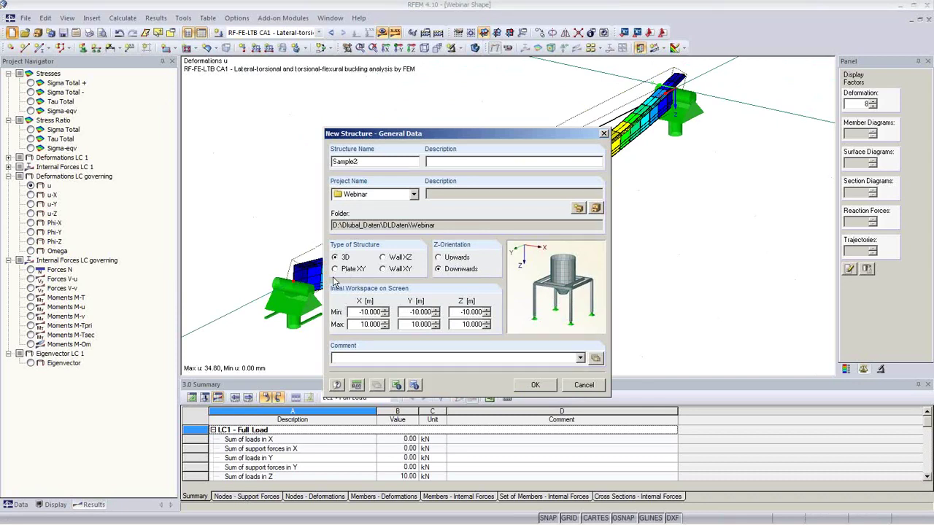
left_click(534, 387)
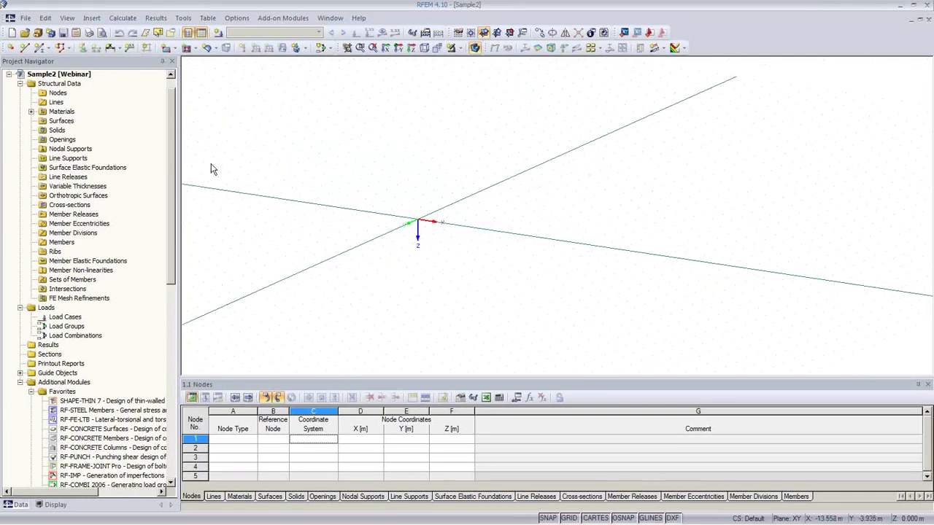
Step: Start defining a new member of type Beam
left_click(38, 47)
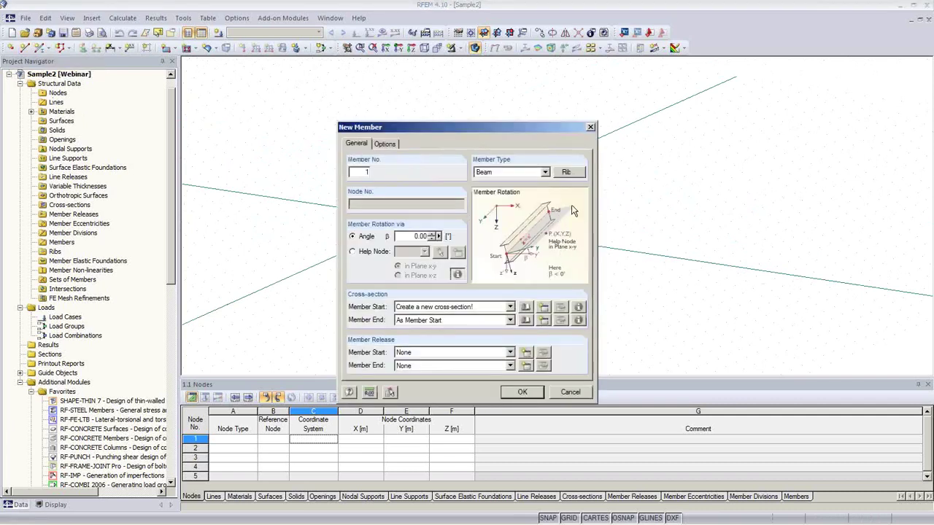
left_click(525, 310)
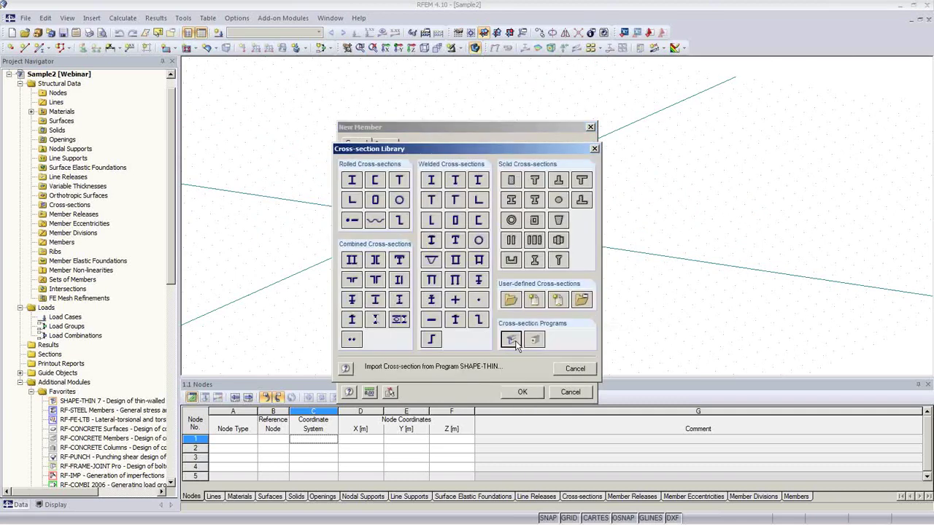
left_click(514, 341)
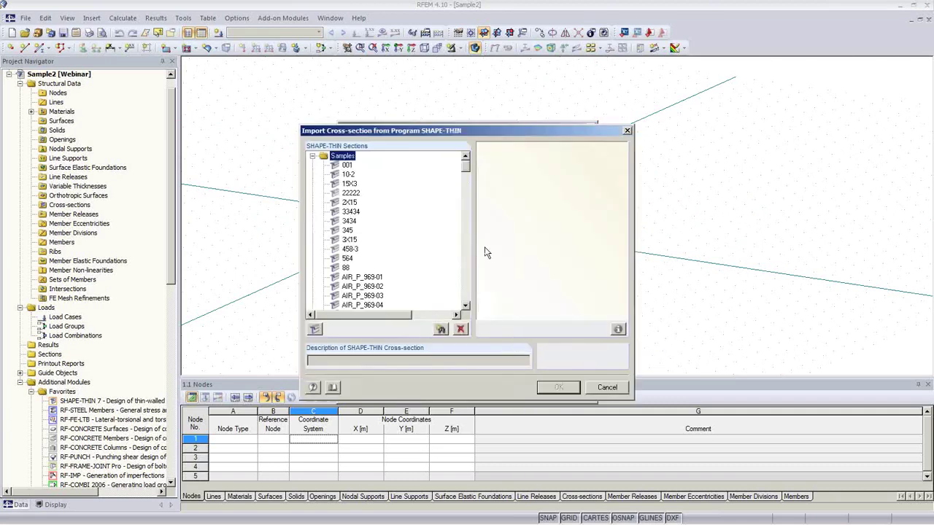
left_click_drag(455, 132, 525, 176)
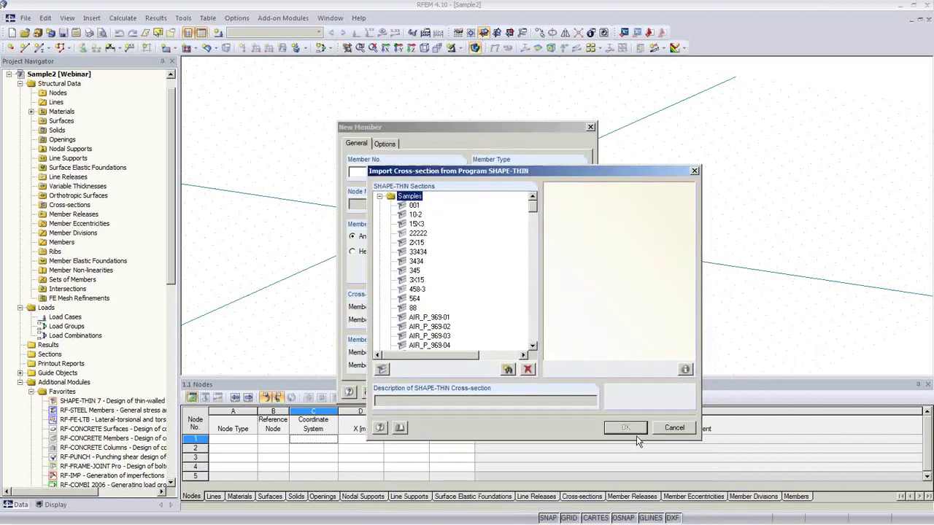
left_click(683, 430)
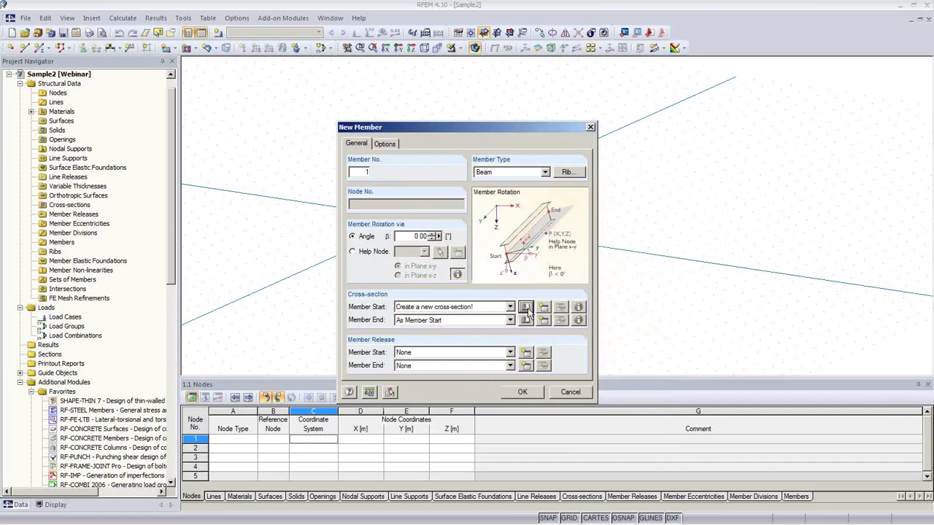
Step: Choose section 10-2 from the SHAPE-THIN samples for import as the member's start cross-section
left_click(525, 307)
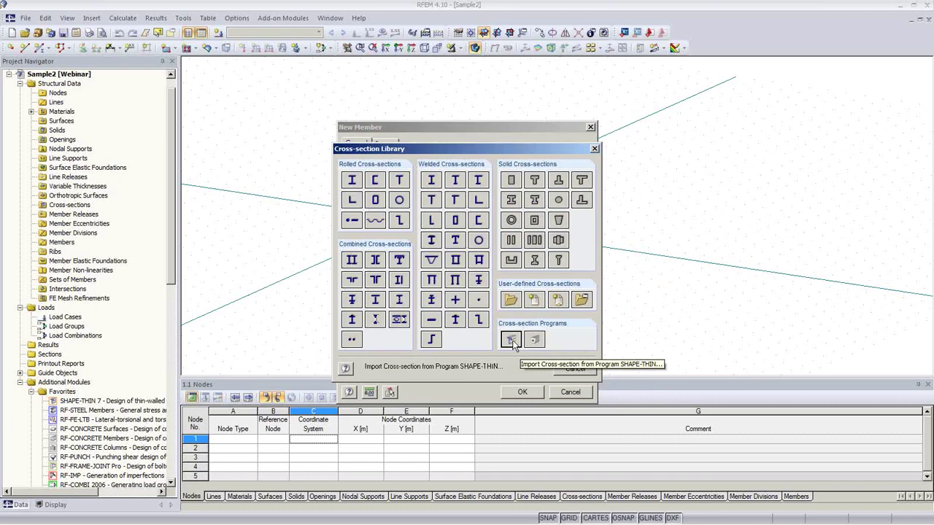
left_click(512, 340)
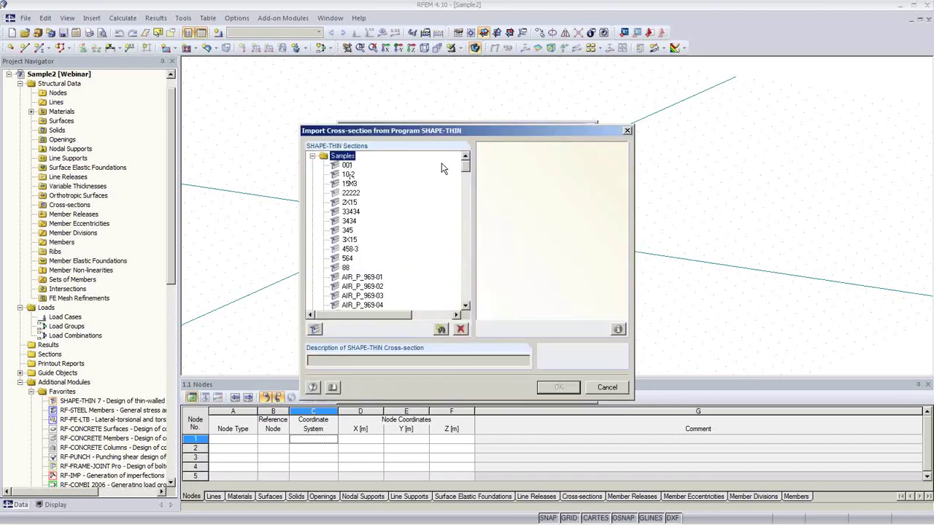
left_click(356, 203)
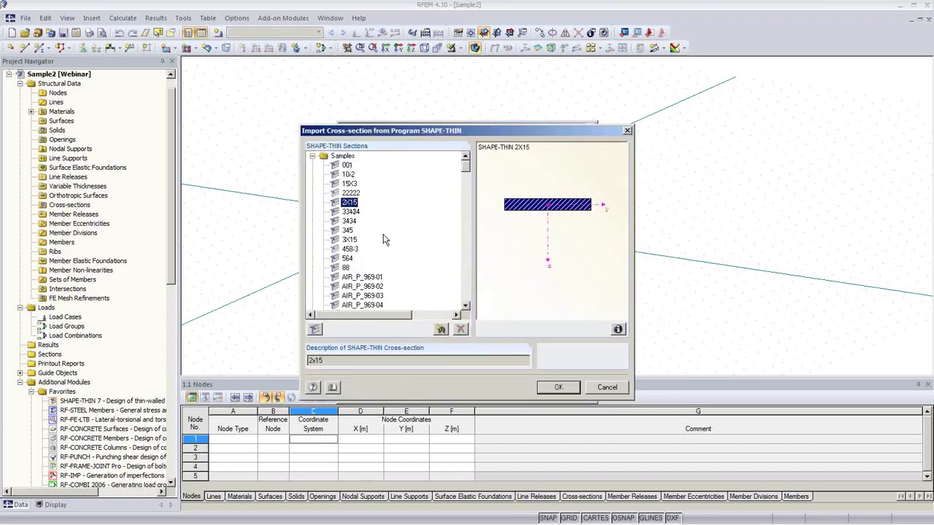
left_click(348, 175)
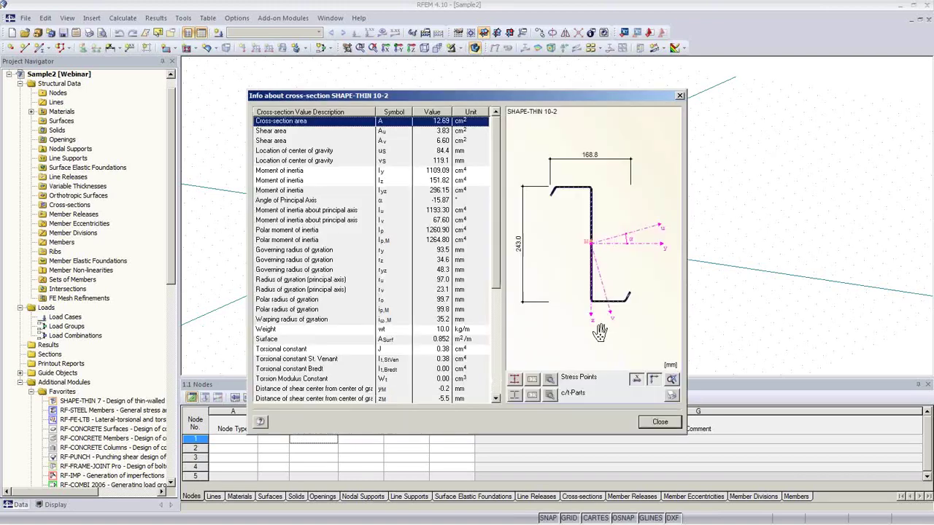
Step: Check the angle of the principal axis in the detailed properties of SHAPE-THIN section 10-2
left_click(618, 330)
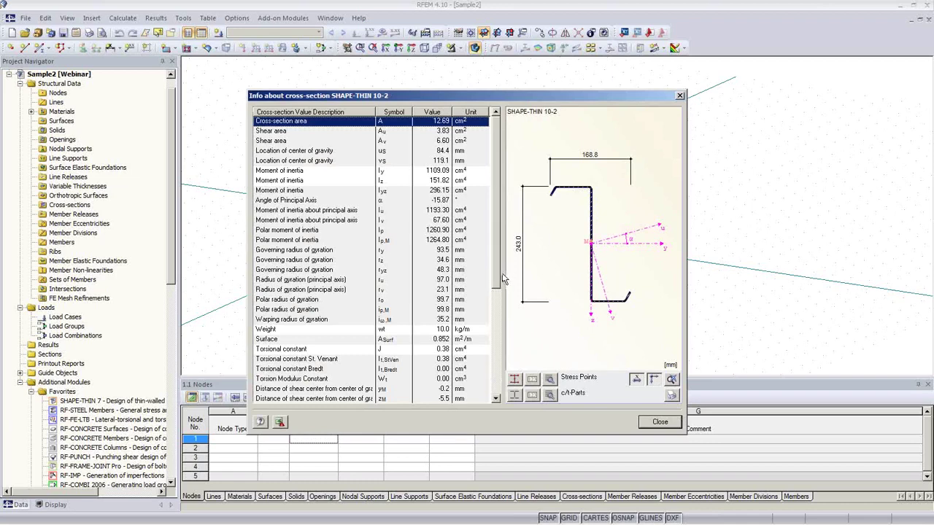
mouse_move(496, 271)
left_mouse_down()
mouse_move(493, 289)
mouse_move(487, 260)
left_mouse_up()
left_click(443, 202)
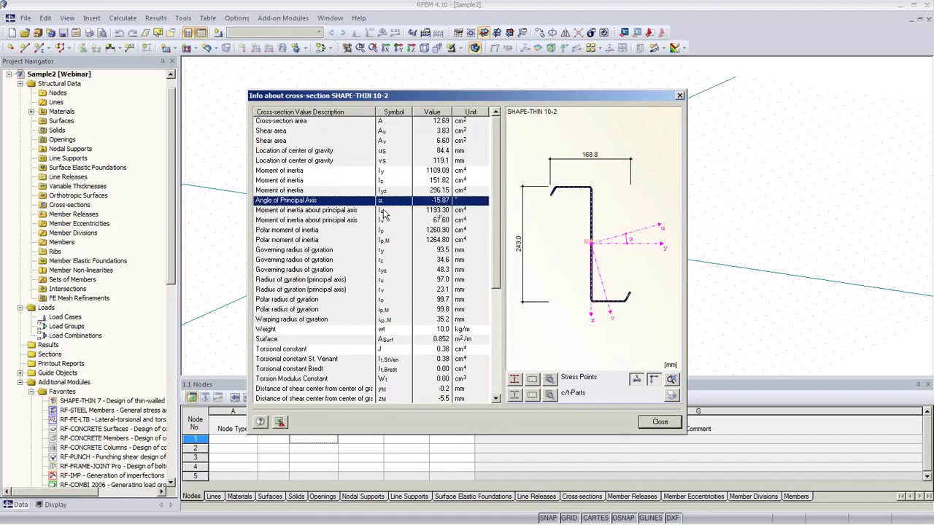
left_click(657, 423)
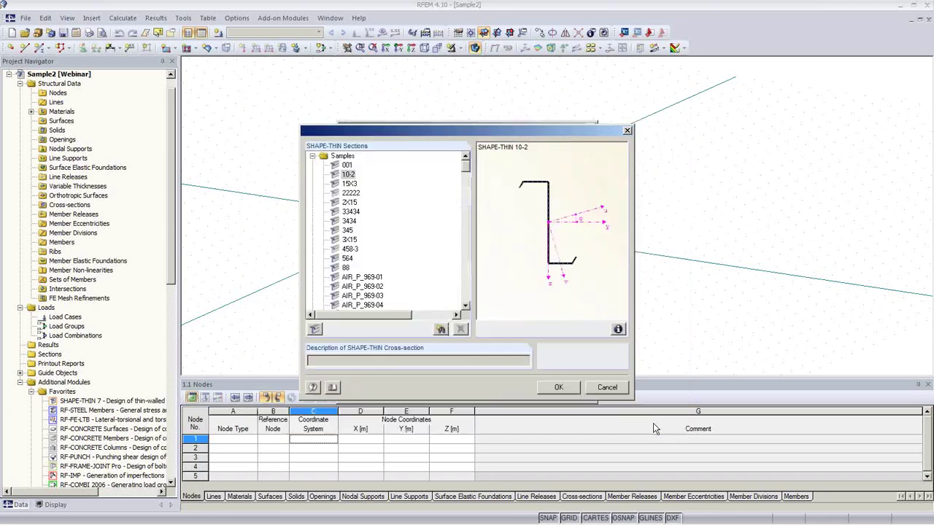
Step: Import section SHAPE-THIN 10-2 with material Steel S 235 and accept it for the new beam member
left_click(571, 391)
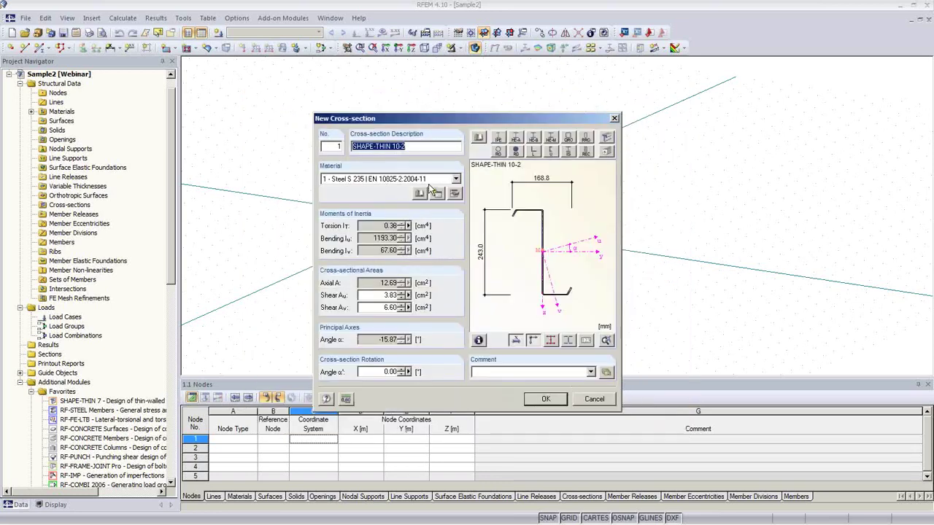
left_click(544, 400)
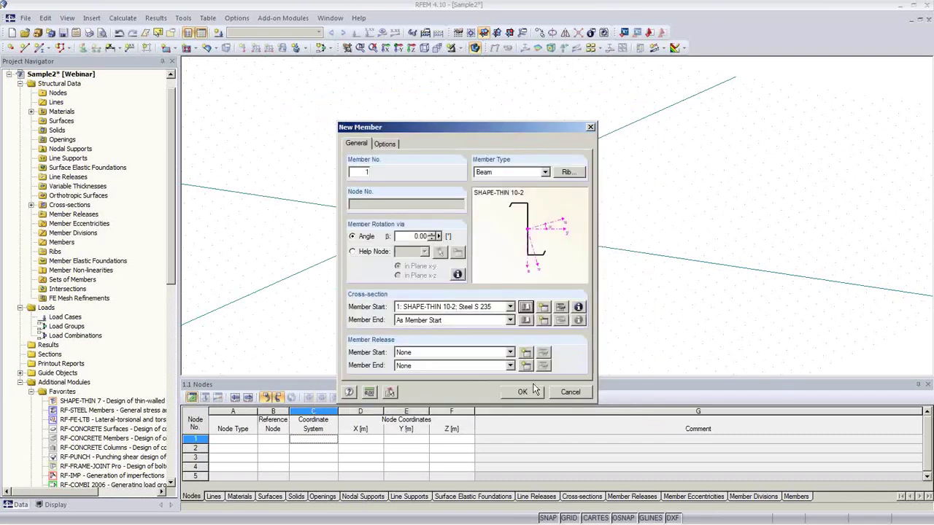
left_click(522, 392)
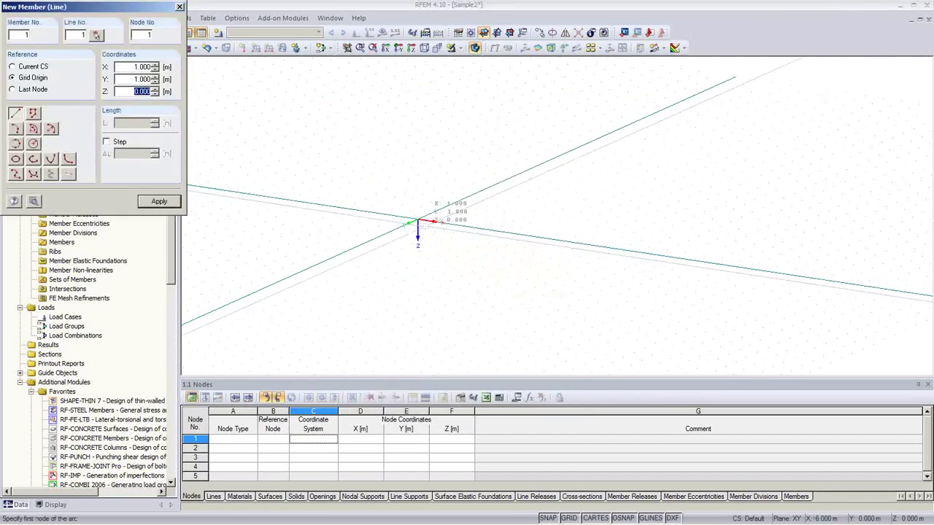
Step: Draw the beam member from the origin along the X axis with a length of 5 m and end member placement
left_click(418, 220)
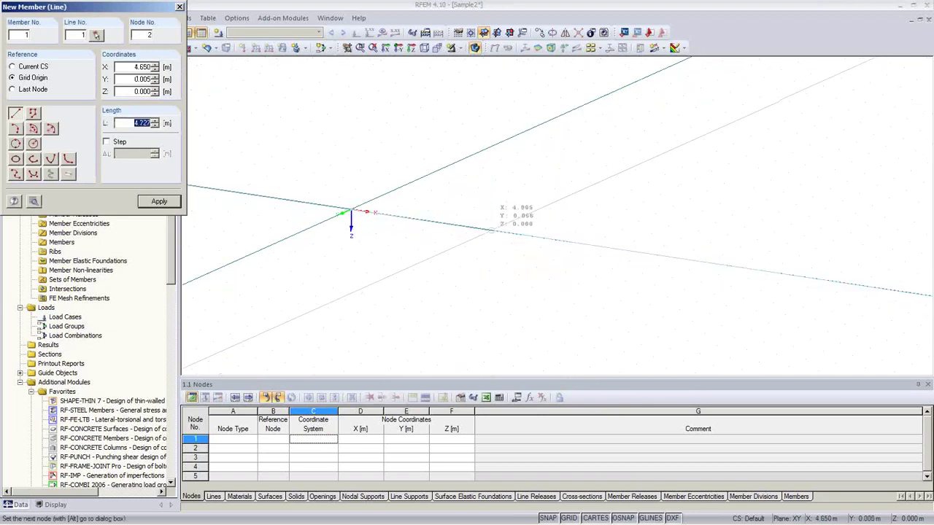
type("5")
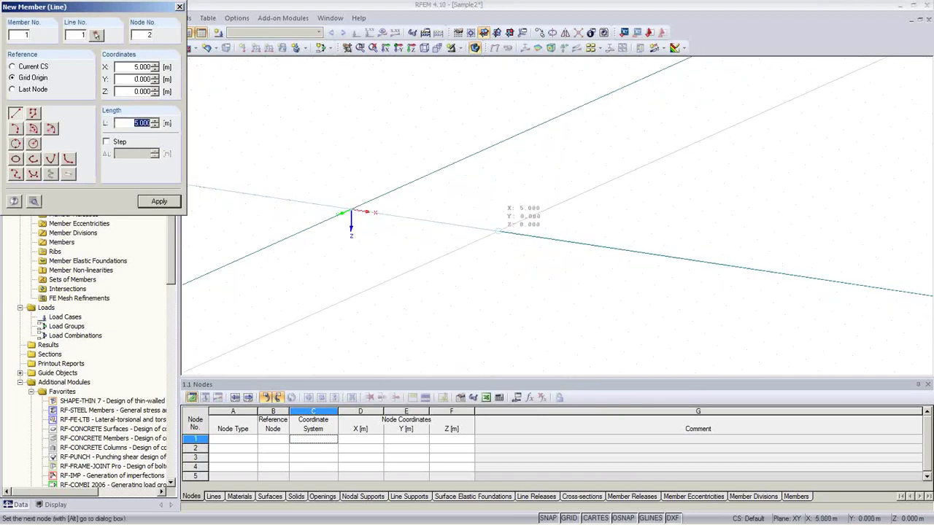
key("Return")
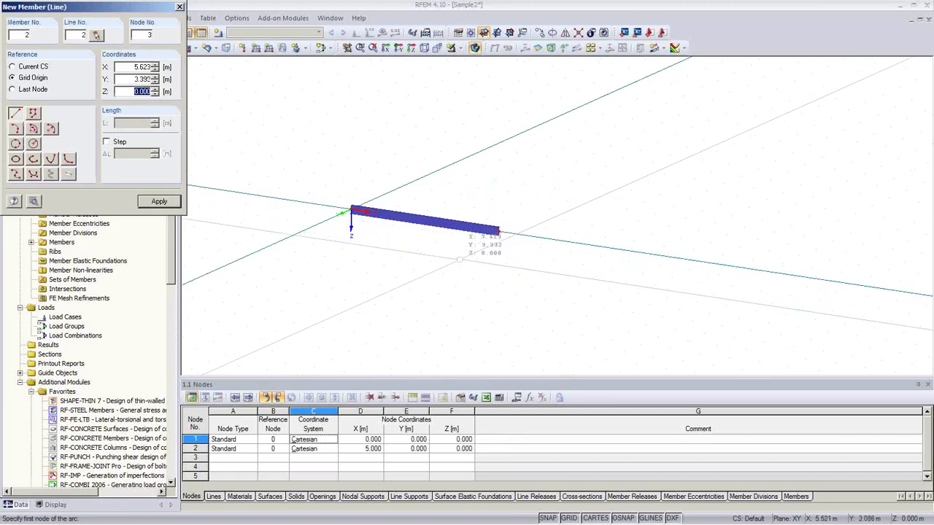
right_click(460, 260)
Step: Inspect the rendered Z-section beam from its end and side, and switch the structure display from solid to line mode
scroll(464, 263, "up", 5)
middle_click_drag(566, 256, 393, 177, "ctrl")
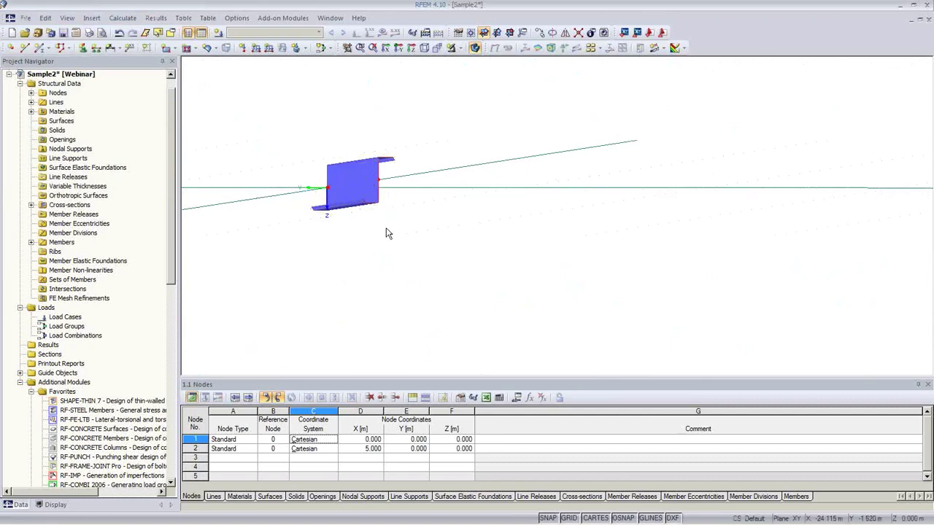
middle_click_drag(386, 233, 576, 292, "ctrl")
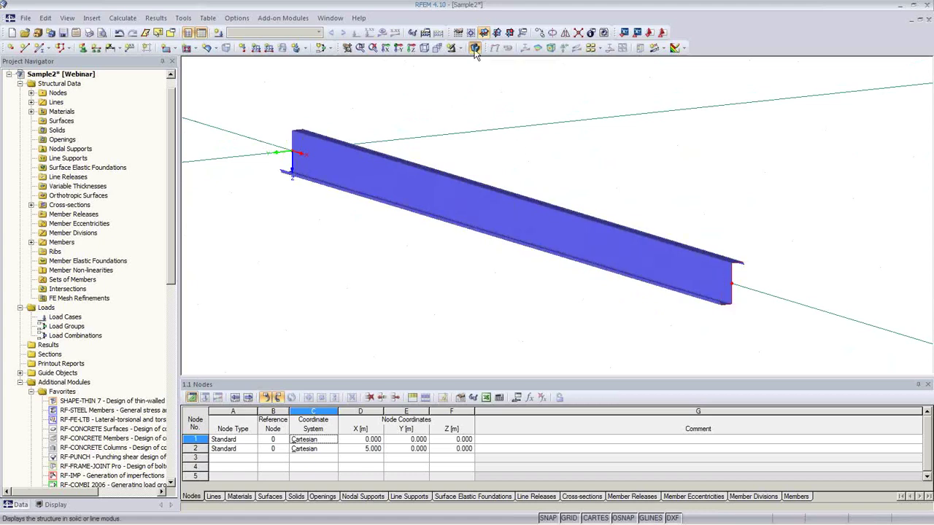
left_click(474, 50)
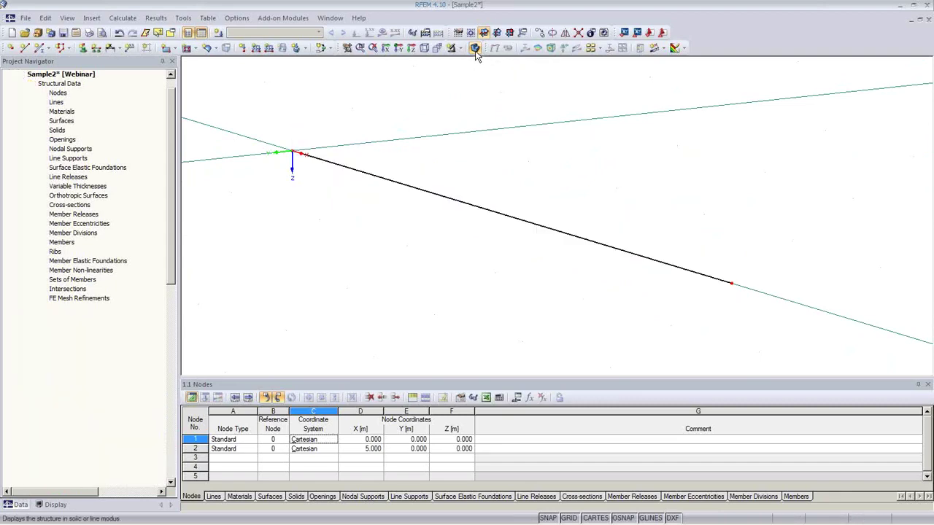
left_click(475, 50)
left_click(474, 49)
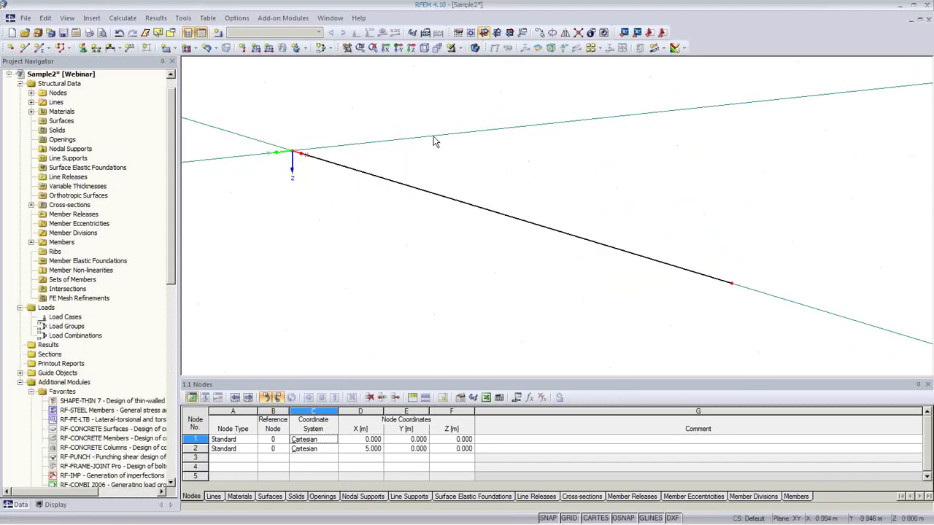
Step: Create a nodal support with uX, uY, uZ and φX fixed and φY and φZ free, and place it on the node at the origin
middle_click_drag(375, 257, 358, 246)
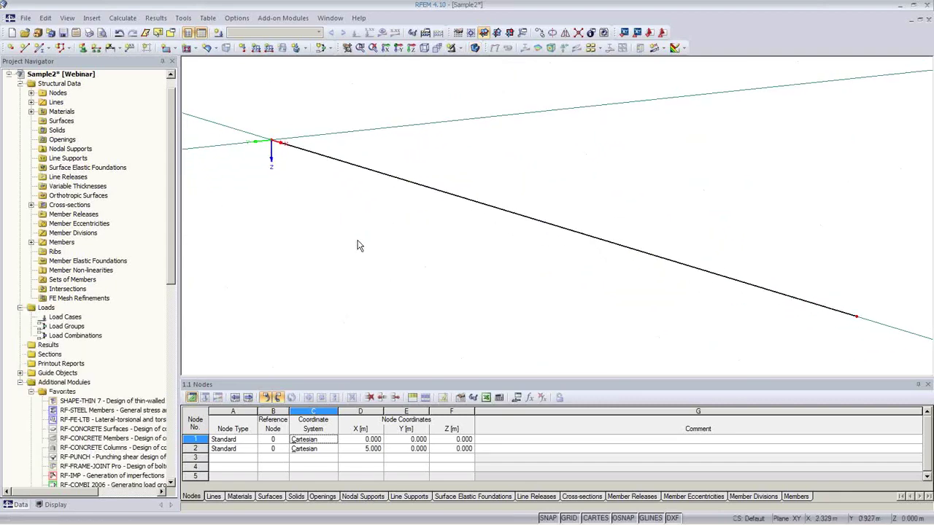
left_click(83, 48)
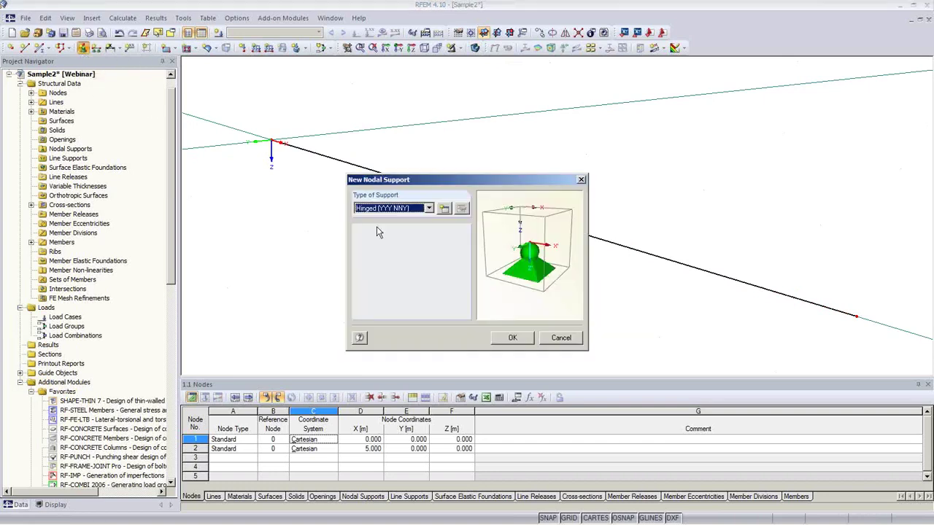
left_click(444, 209)
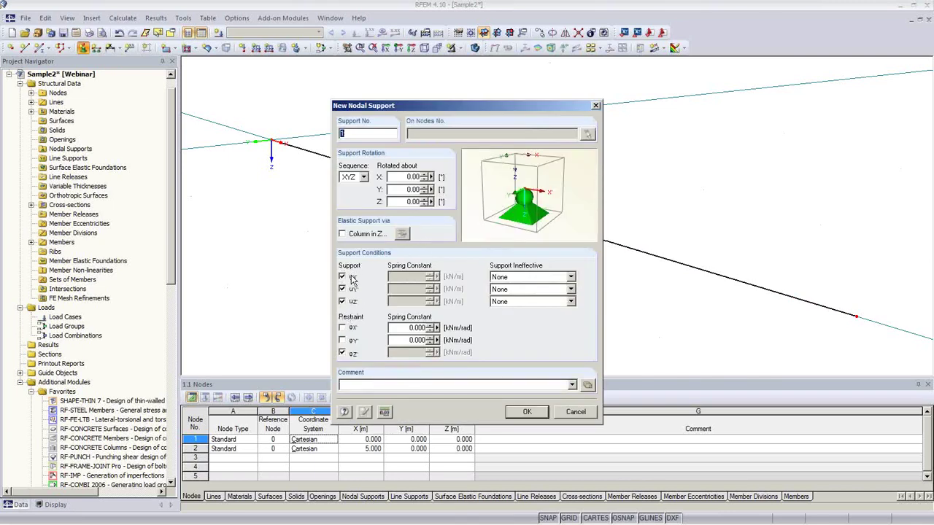
left_click(343, 328)
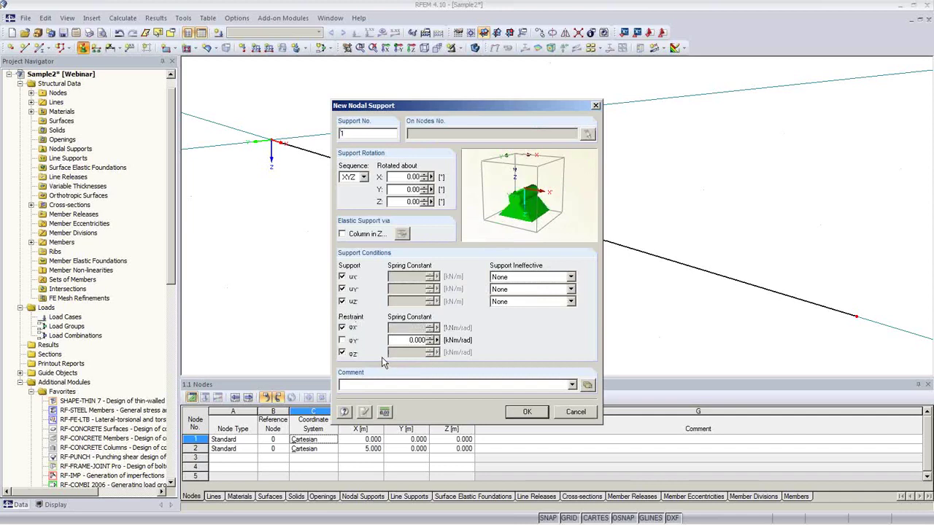
left_click(342, 354)
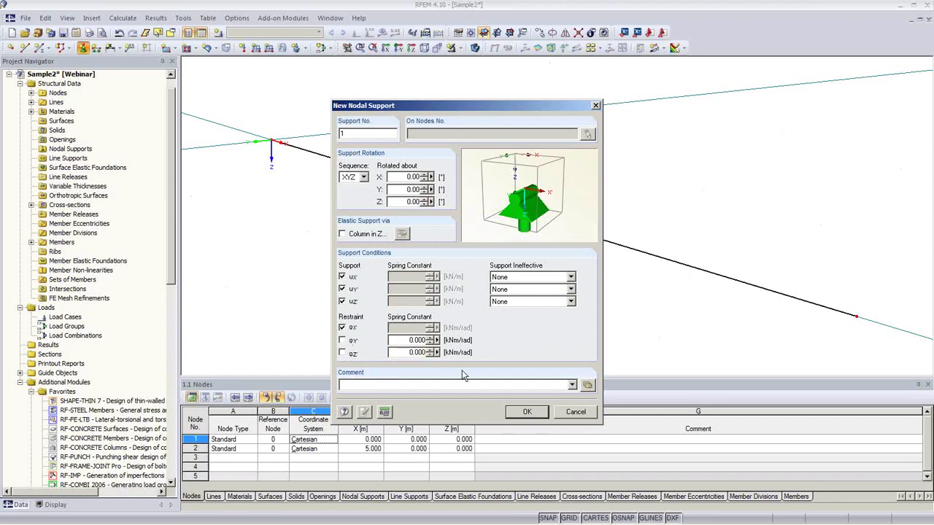
left_click(542, 413)
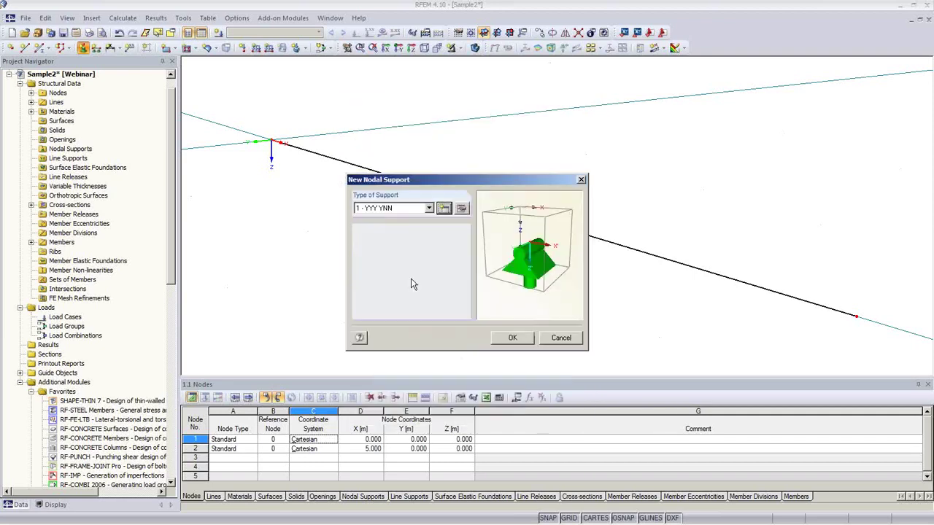
left_click(511, 337)
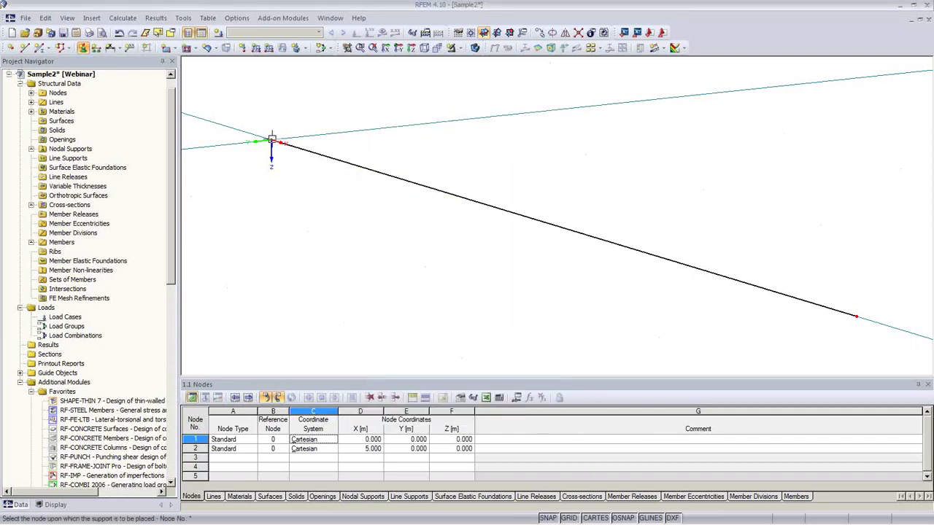
left_click(274, 144)
right_click(383, 251)
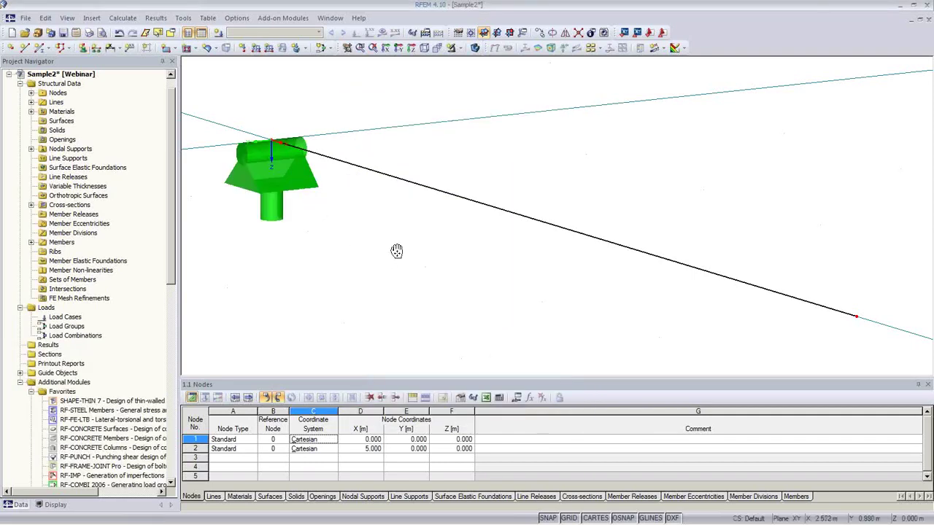
Step: Create a nodal support with uY, uZ and φX fixed and uX, φY and φZ free, and place it on the beam's far end node
middle_click_drag(396, 252, 366, 218)
left_click(84, 48)
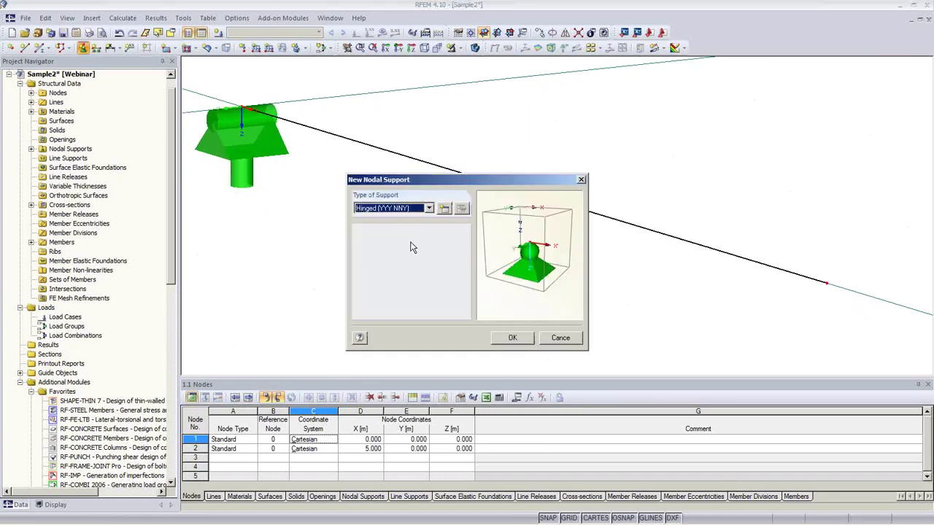
left_click(445, 211)
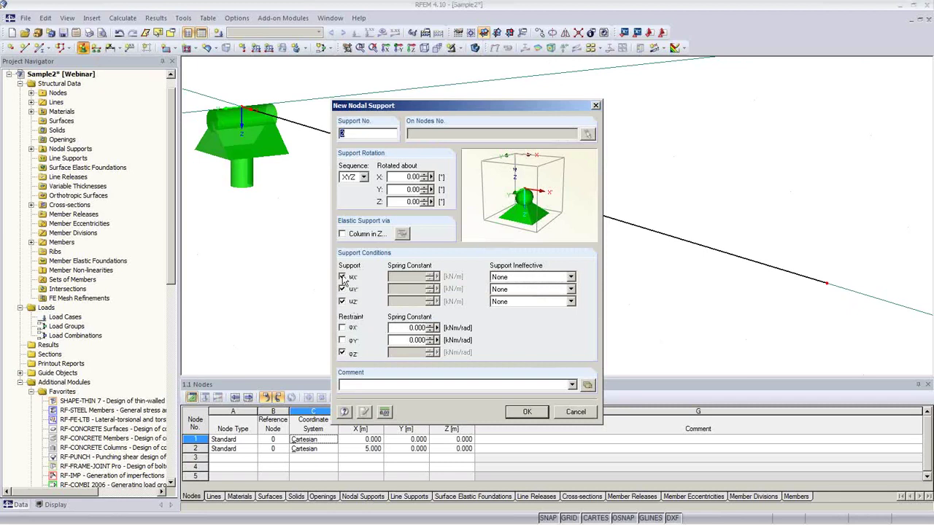
left_click(342, 277)
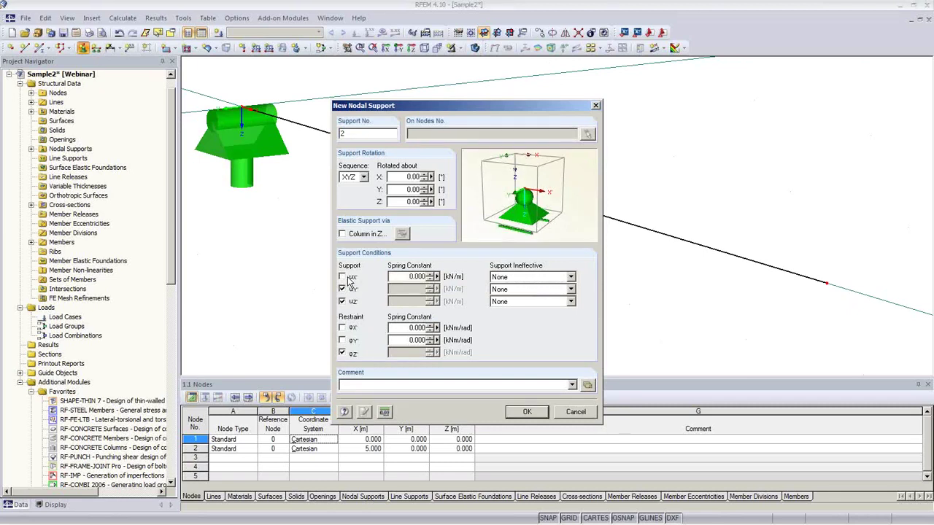
left_click(343, 354)
left_click(342, 328)
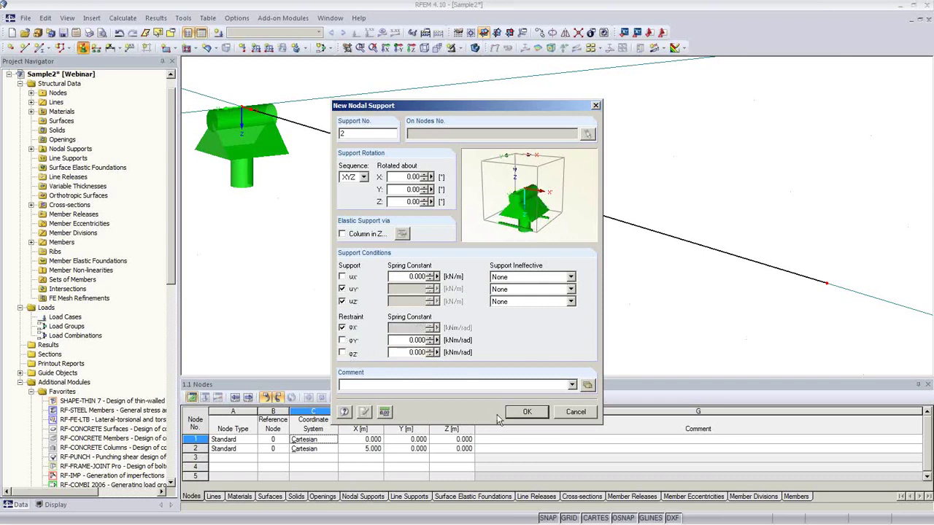
left_click(527, 413)
left_click(512, 338)
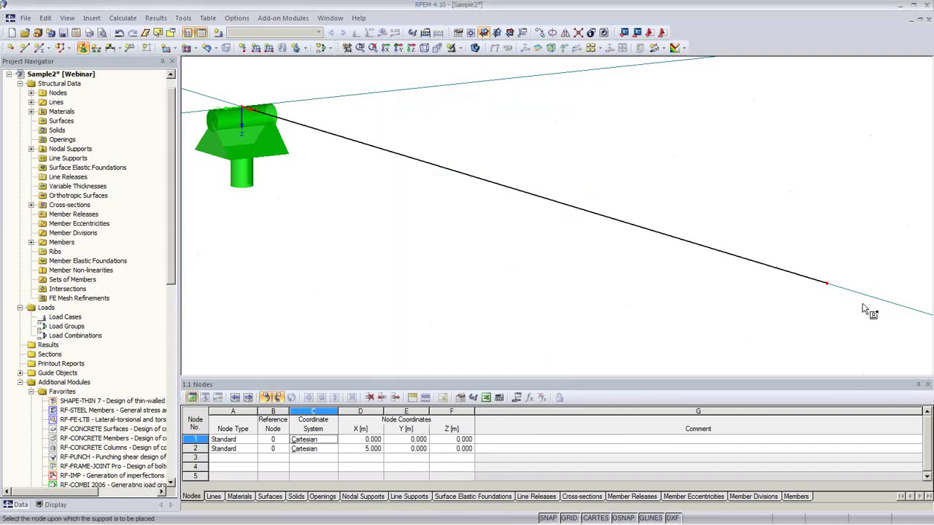
left_click(826, 284)
right_click(651, 302)
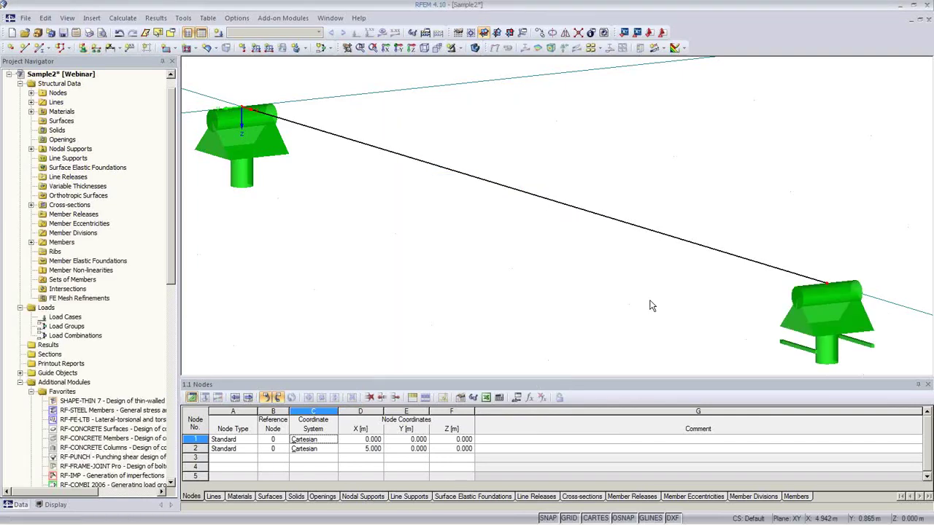
Step: Switch the beam to solid display and create permanent load case 1 "Full Load" with self-weight excluded
middle_click_drag(650, 302, 606, 256)
scroll(617, 263, "down", 3)
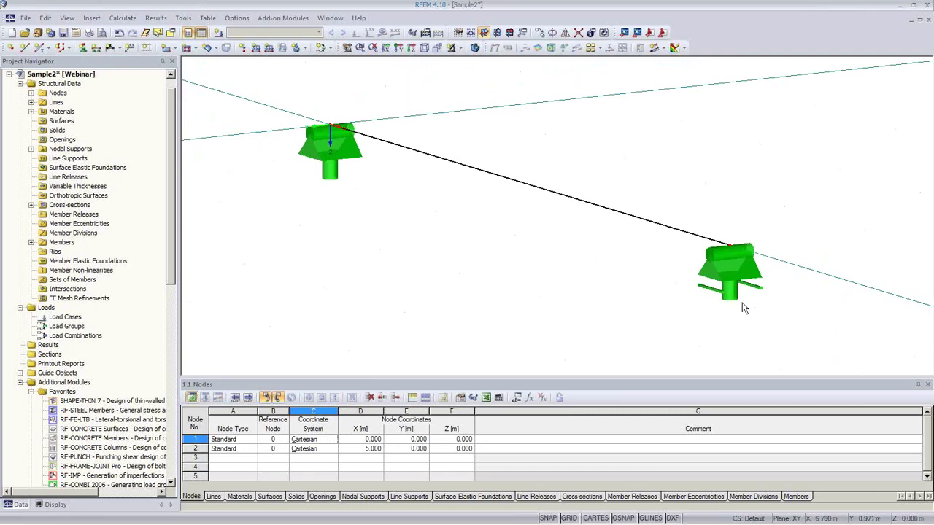
left_click(475, 48)
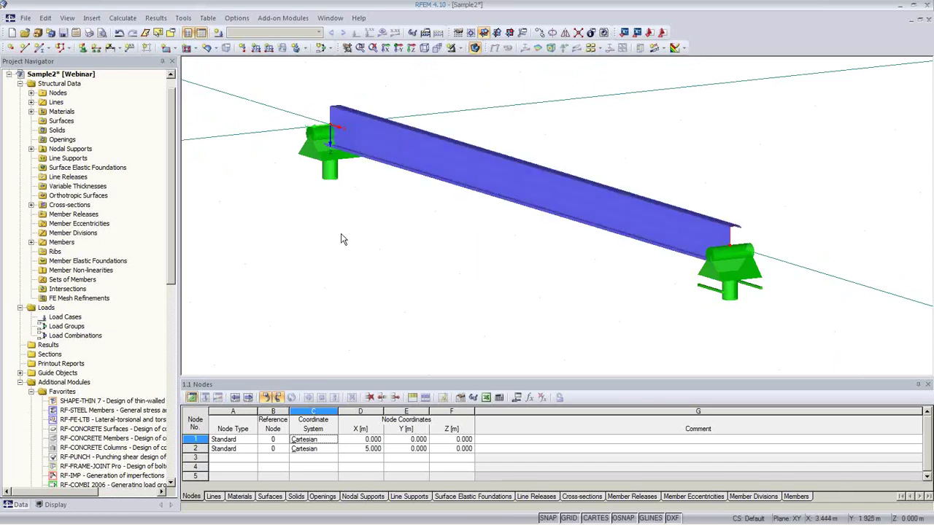
left_click(218, 32)
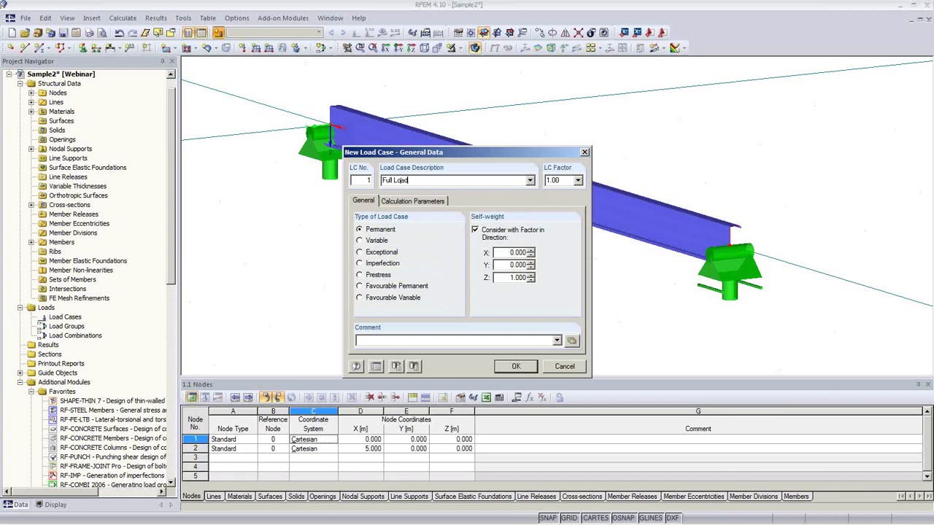
left_click(484, 235)
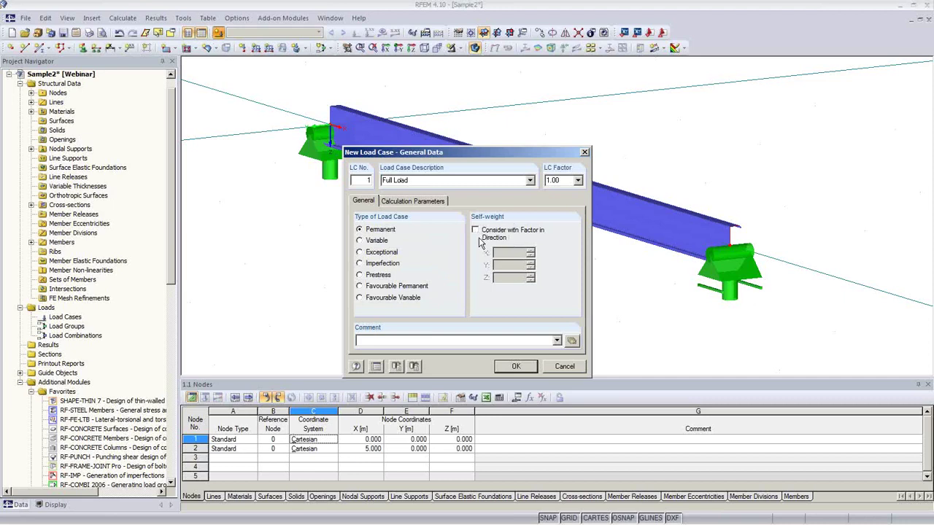
left_click(516, 367)
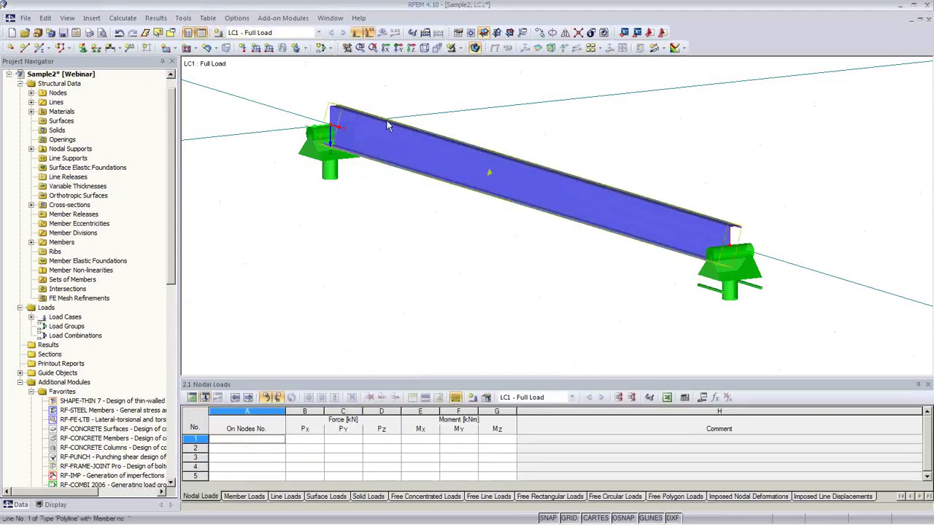
Step: Apply a uniform member force load of 2 kN/m in global direction ZL to the beam
left_click(256, 48)
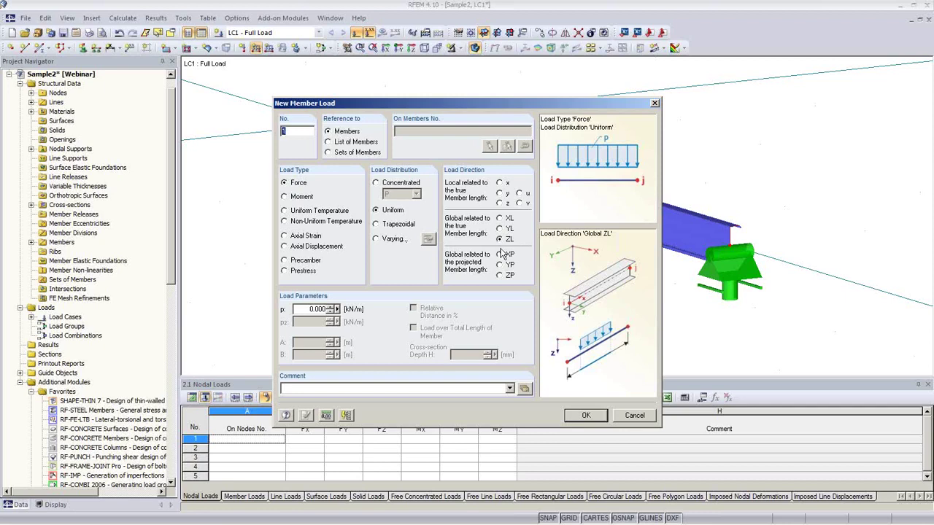
left_click(315, 309)
type("2")
left_click(584, 415)
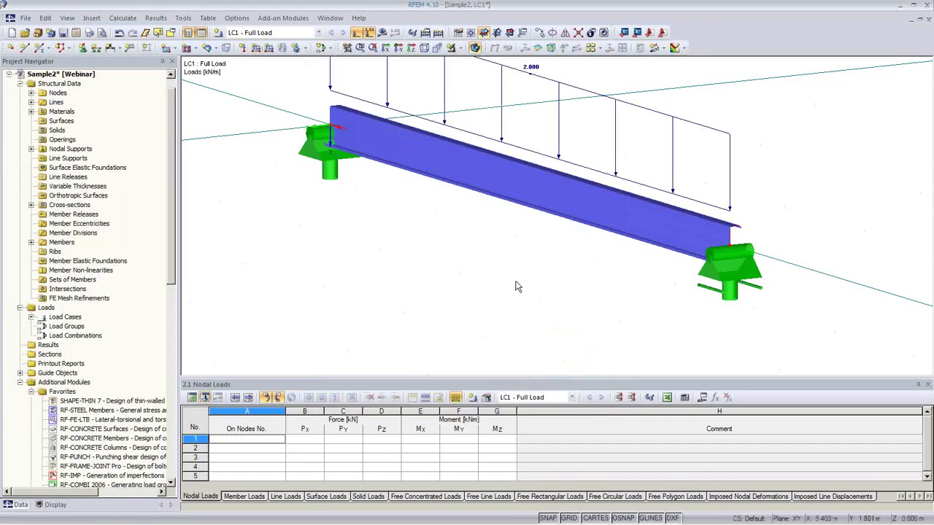
Step: Calculate load case "Full Load" and show its results
scroll(511, 277, "down", 3)
middle_click_drag(577, 279, 479, 252, "ctrl")
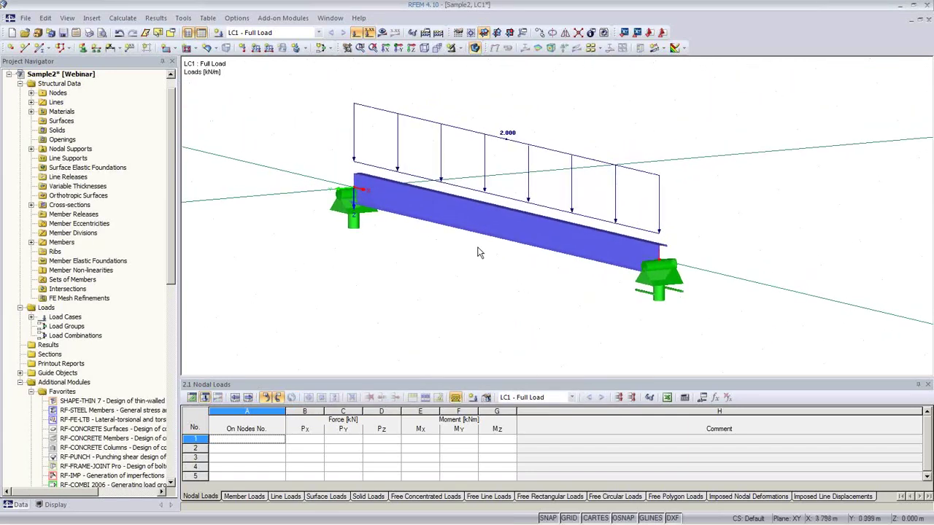
left_click(381, 32)
left_click(436, 290)
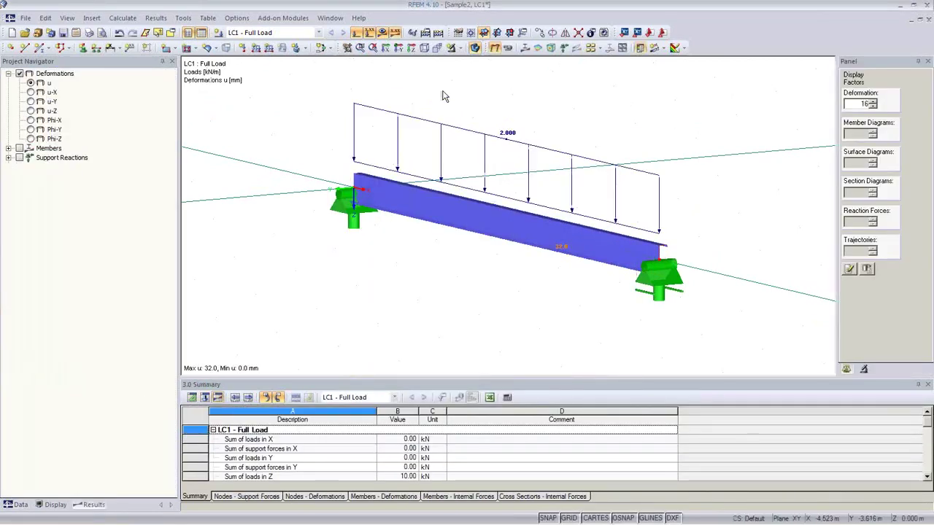
Step: Switch to line display and examine the beam's deformation u from its end and at an angle
left_click(475, 48)
middle_click_drag(577, 266, 411, 250, "ctrl")
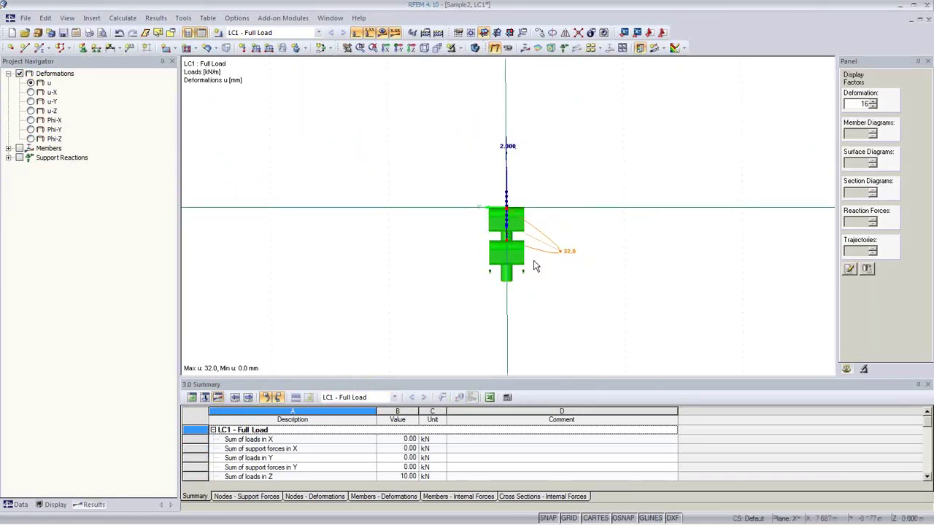
middle_click_drag(563, 308, 520, 364, "ctrl")
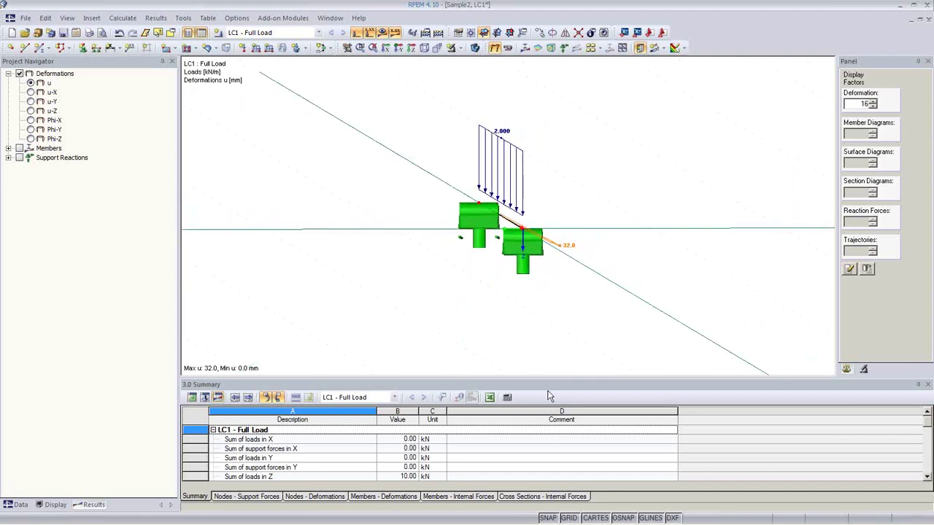
middle_click_drag(532, 313, 542, 340, "ctrl")
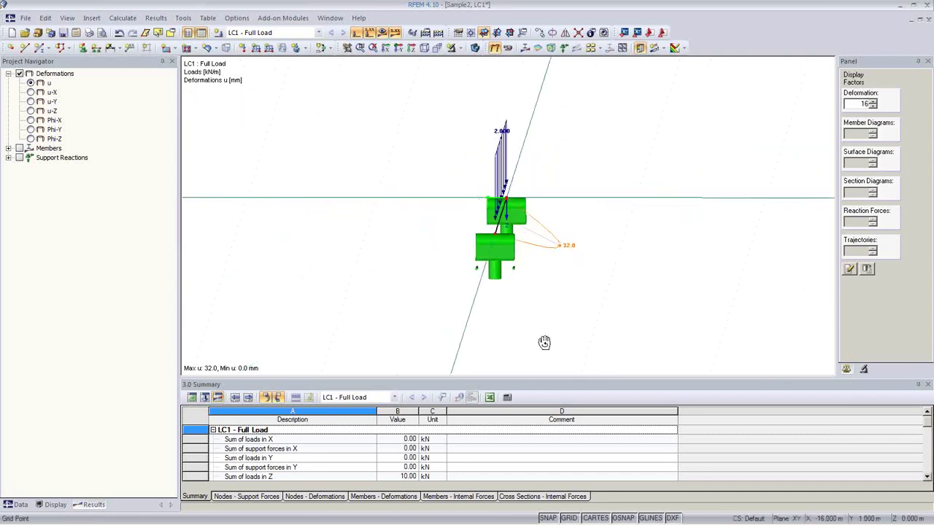
Step: Show the member internal forces and compare the bending moments M-v and M-u about the principal axes
left_click(524, 48)
middle_click_drag(561, 181, 631, 318, "ctrl")
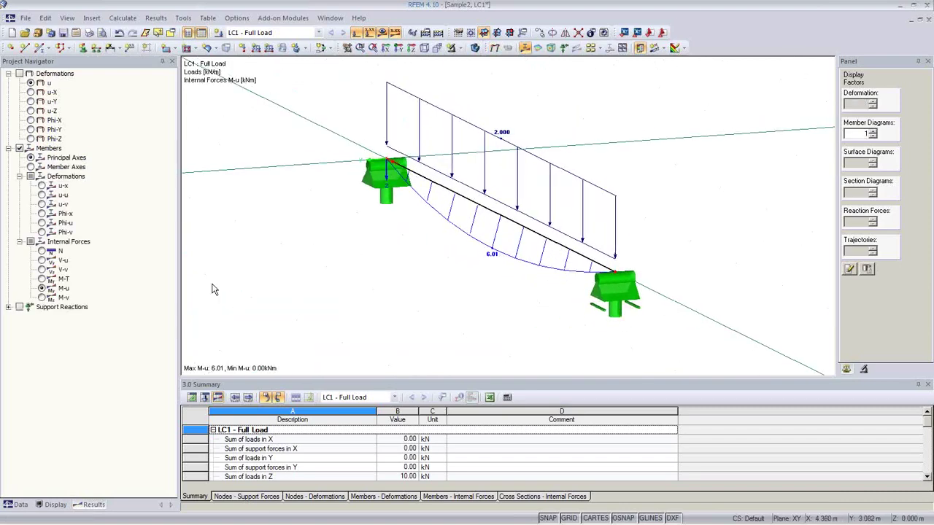
left_click(42, 298)
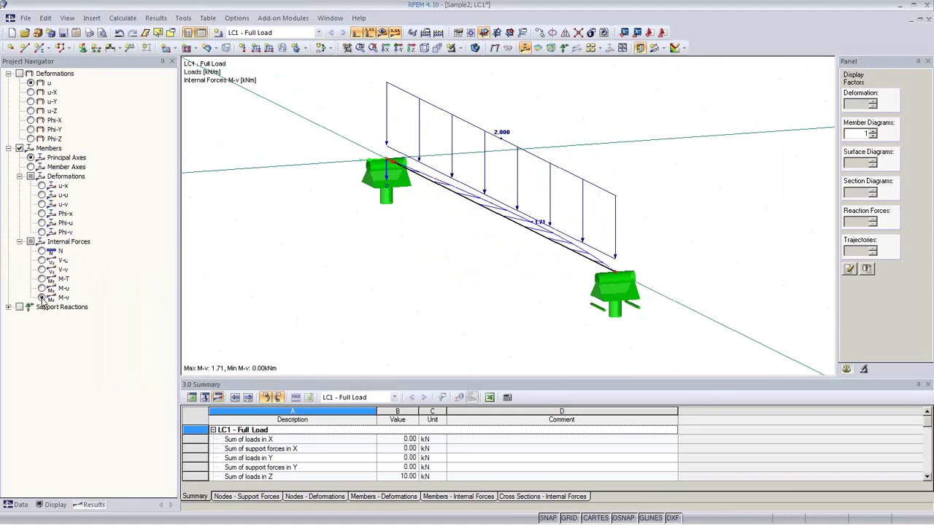
left_click(42, 289)
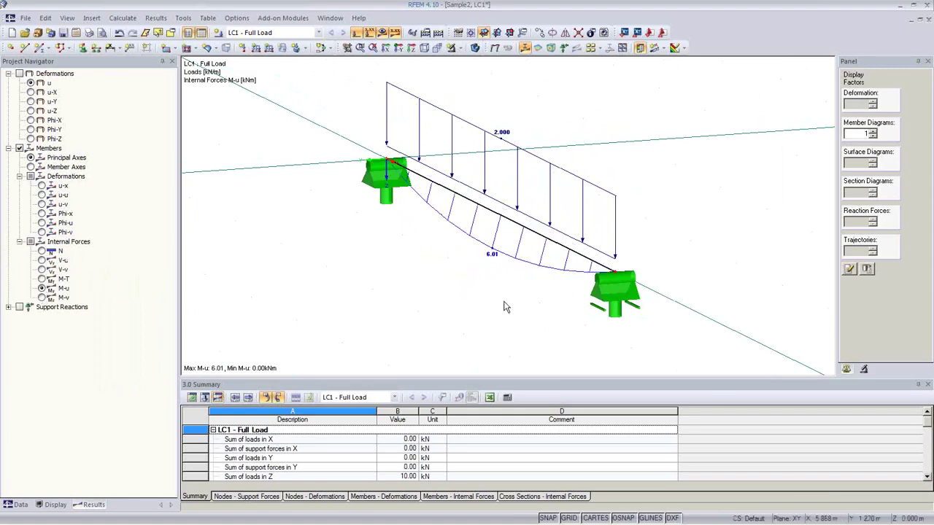
middle_click_drag(502, 307, 554, 268, "ctrl")
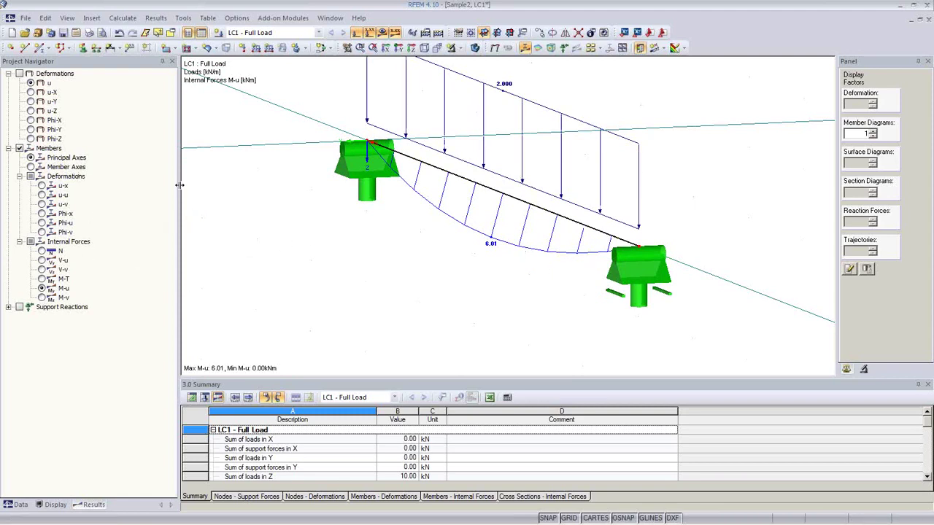
Step: Show moment M-y about the member axes and examine it against the solid-rendered Z-section from the end and side
left_click(31, 167)
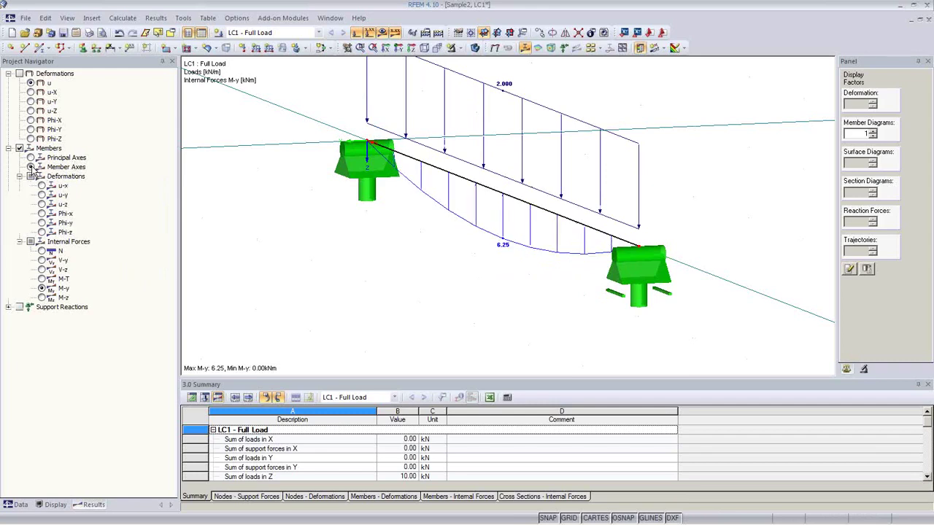
middle_click_drag(434, 285, 408, 288, "ctrl")
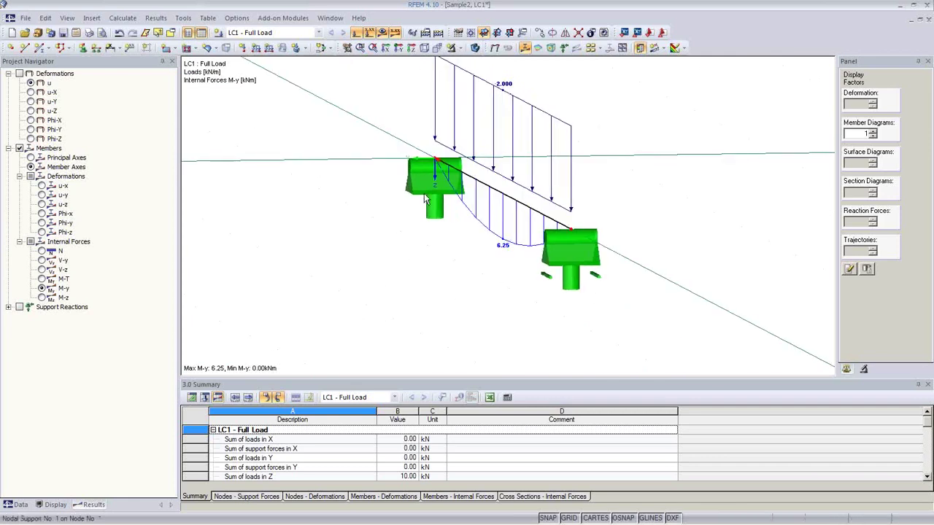
left_click(475, 48)
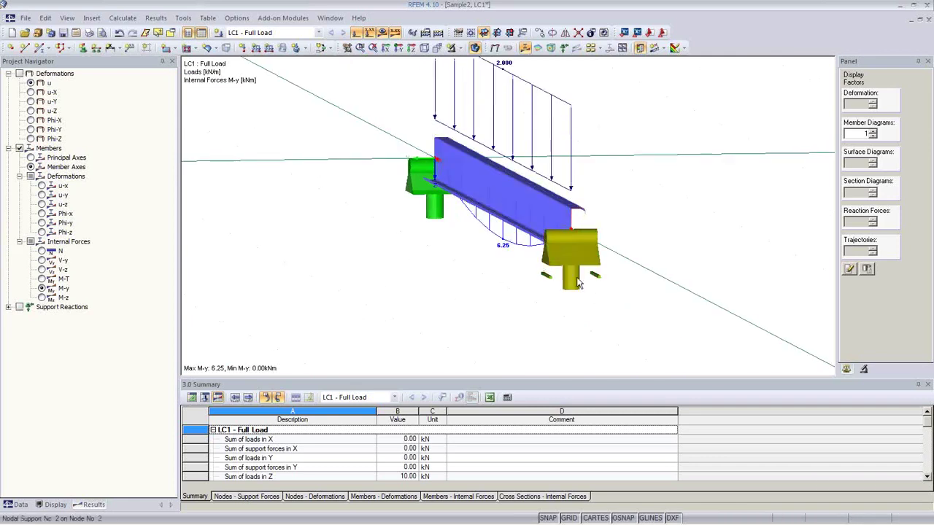
middle_click_drag(562, 250, 502, 237, "ctrl")
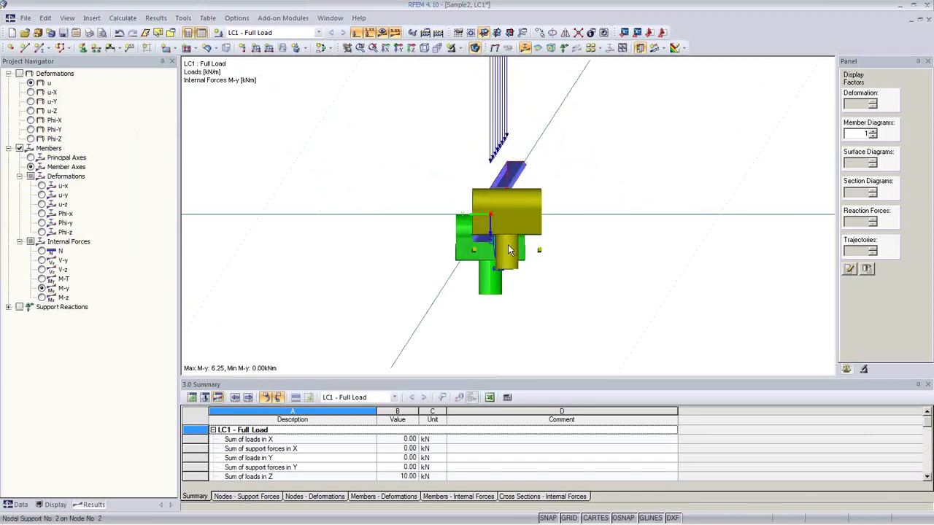
middle_click_drag(618, 258, 571, 313, "ctrl")
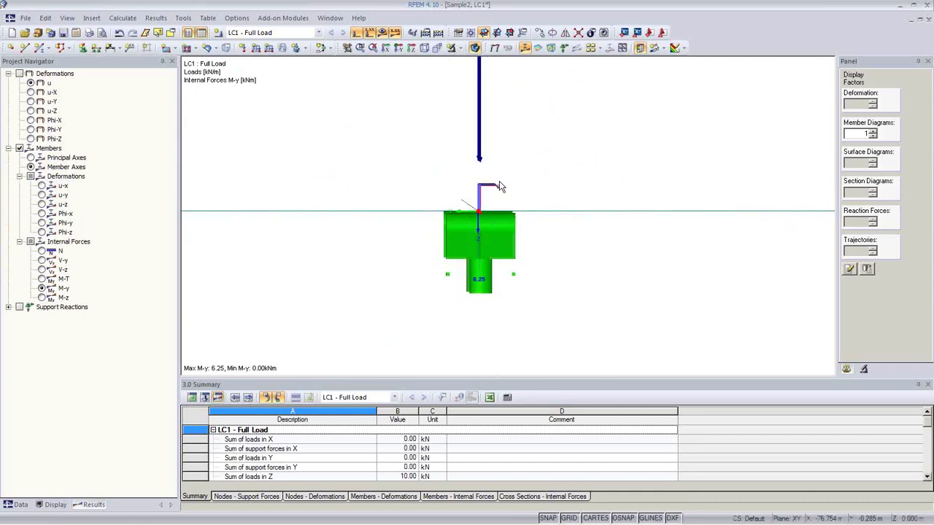
middle_click_drag(391, 314, 474, 329, "ctrl")
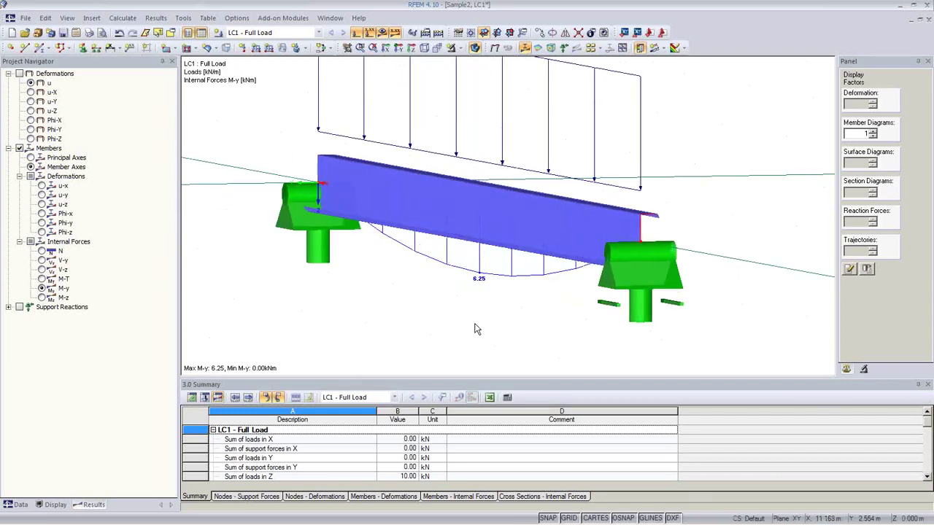
middle_click_drag(508, 295, 468, 301, "ctrl")
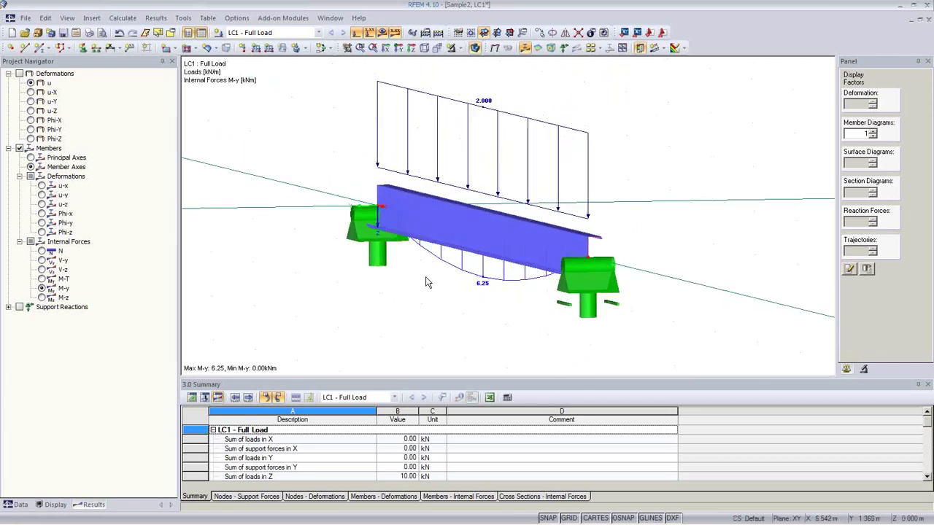
middle_click_drag(444, 283, 515, 304, "ctrl")
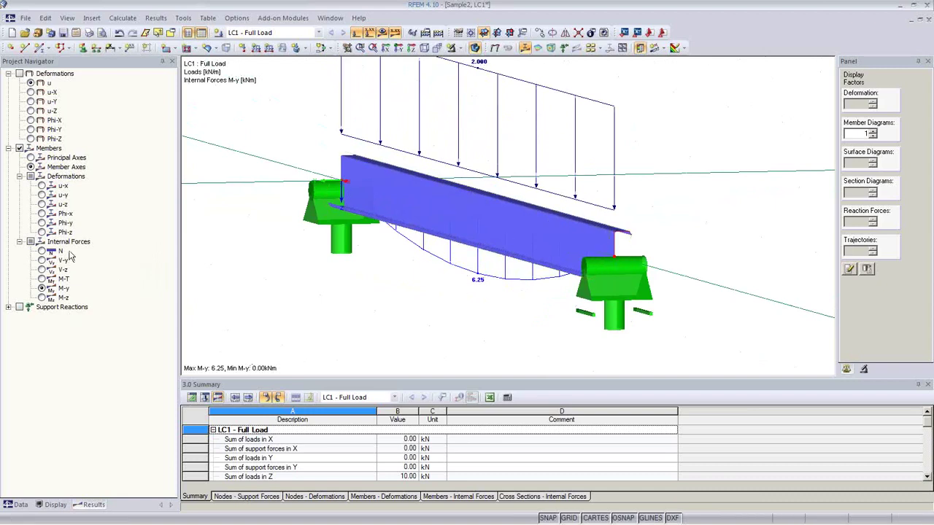
Step: Compare the moment diagrams for principal and member axes, and leave M-u about the principal axes displayed
left_click(31, 158)
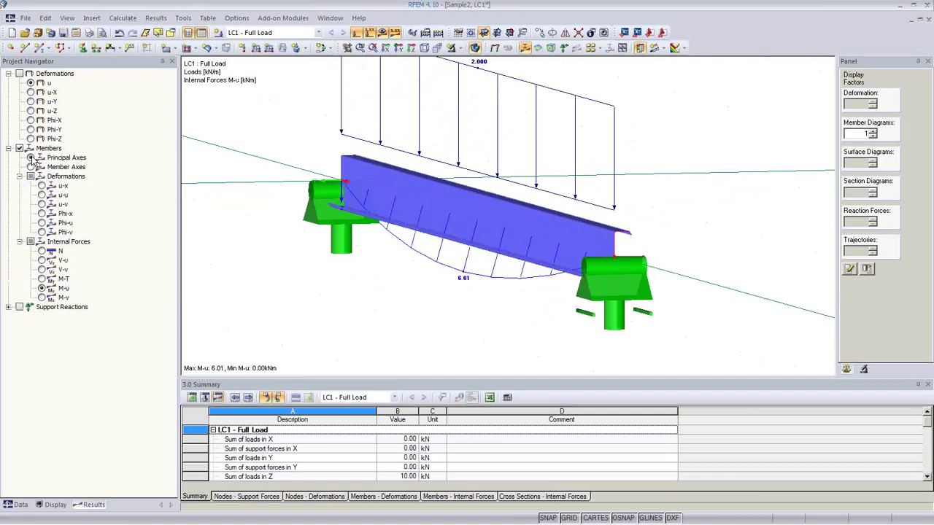
left_click(31, 167)
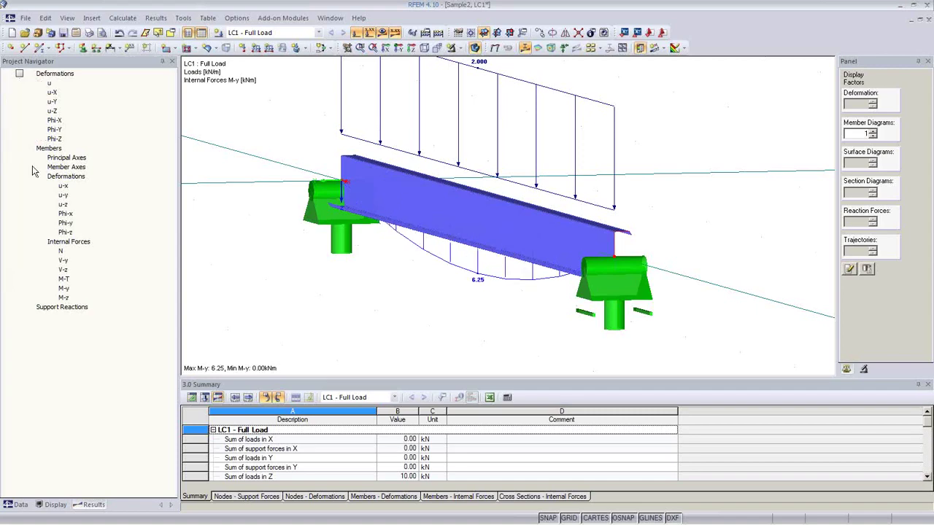
middle_click_drag(358, 294, 337, 300, "ctrl")
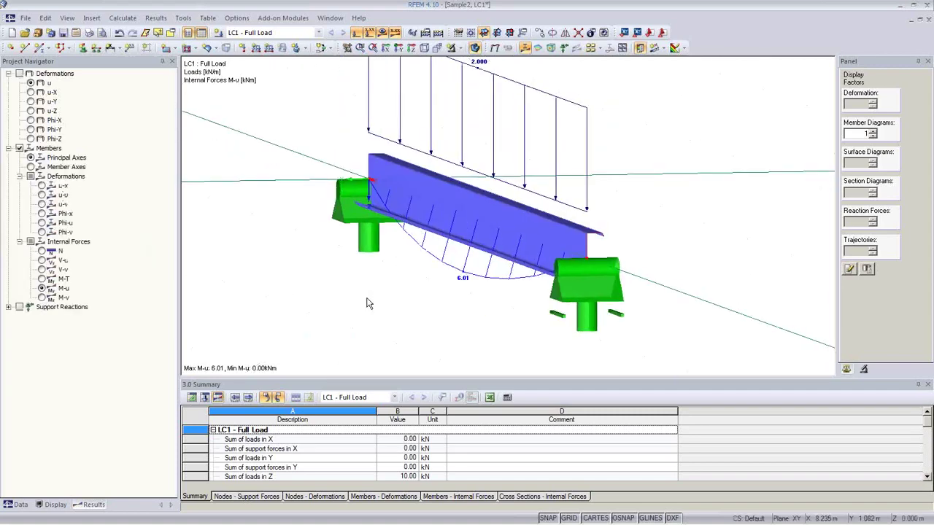
Step: Open the RF-STEEL Members add-on module for the general stress analysis of the beam
left_click(23, 504)
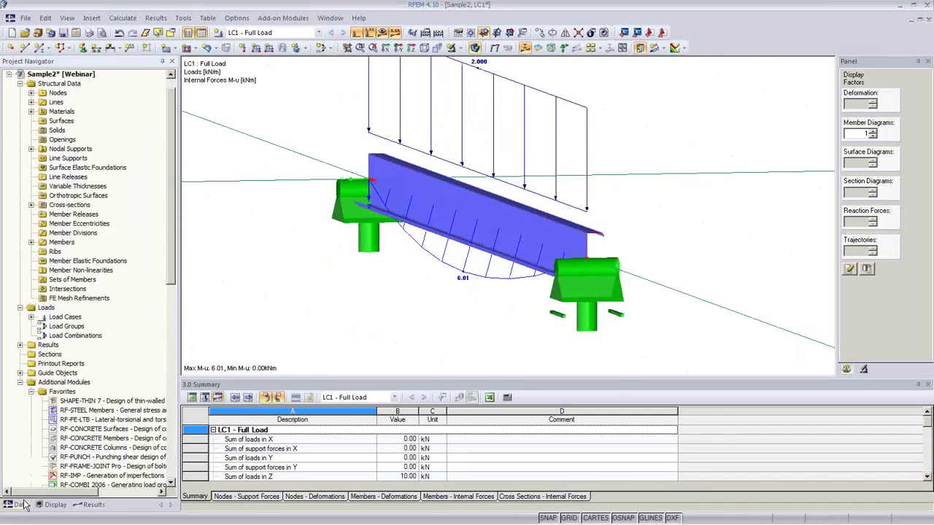
double_click(98, 411)
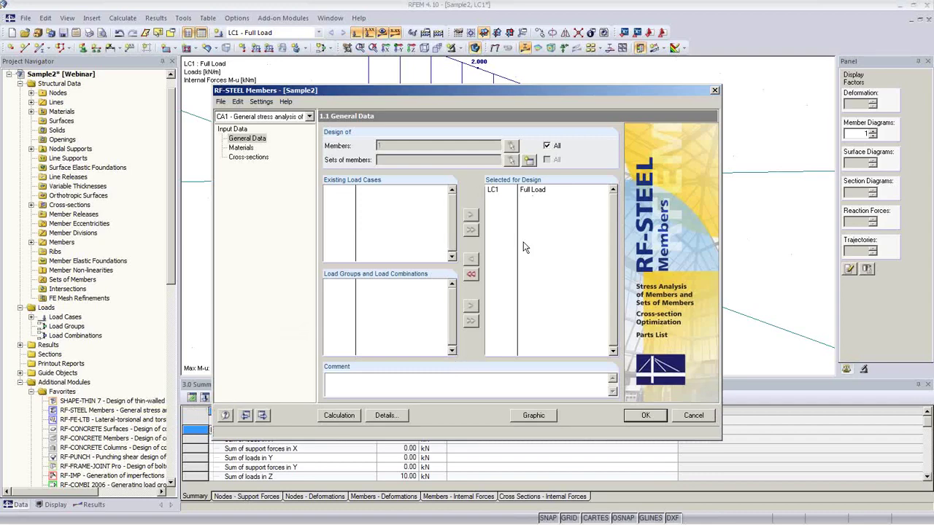
Step: Calculate the member stresses, review the governing internal forces, parts list and stresses by cross-section, and close the module with the results kept
left_click(339, 416)
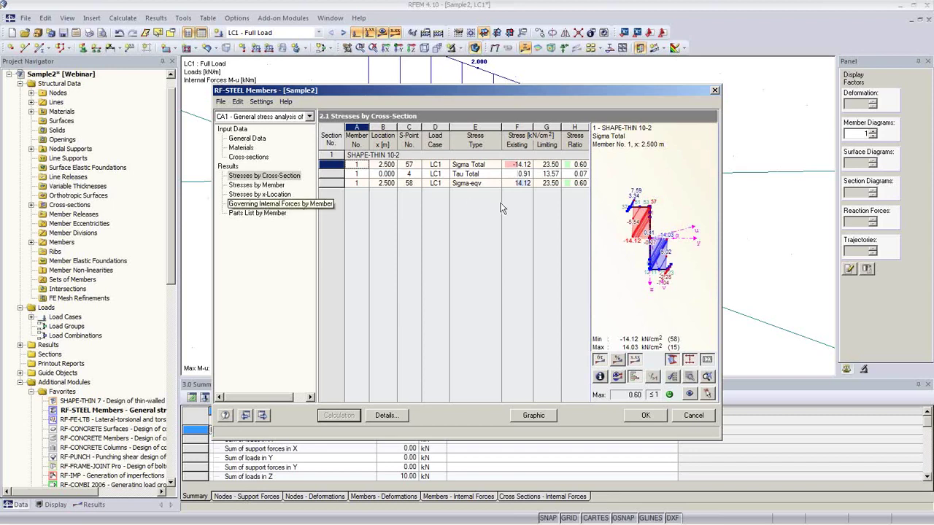
left_click(281, 204)
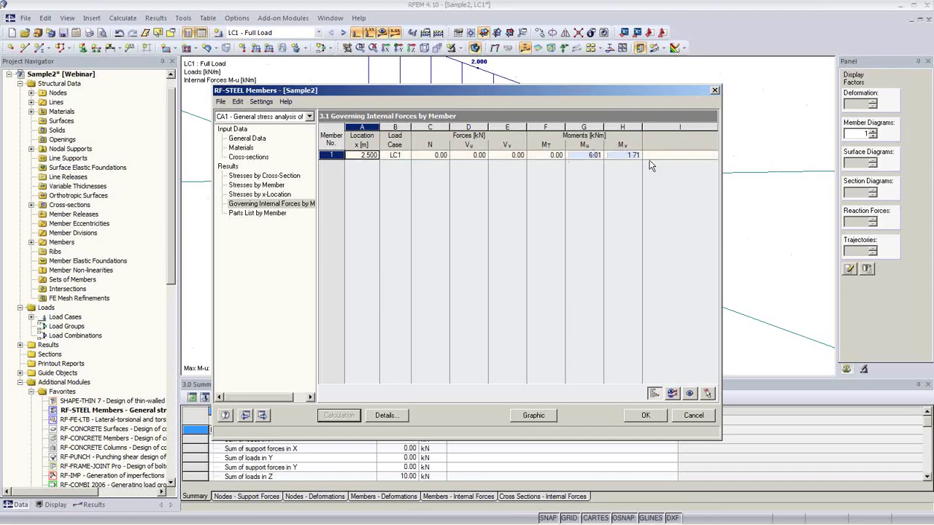
left_click(267, 214)
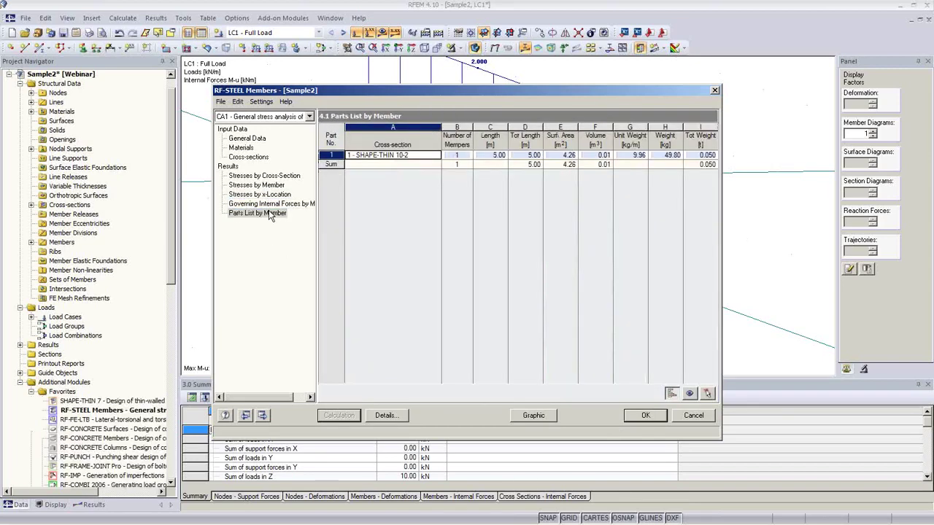
left_click(271, 205)
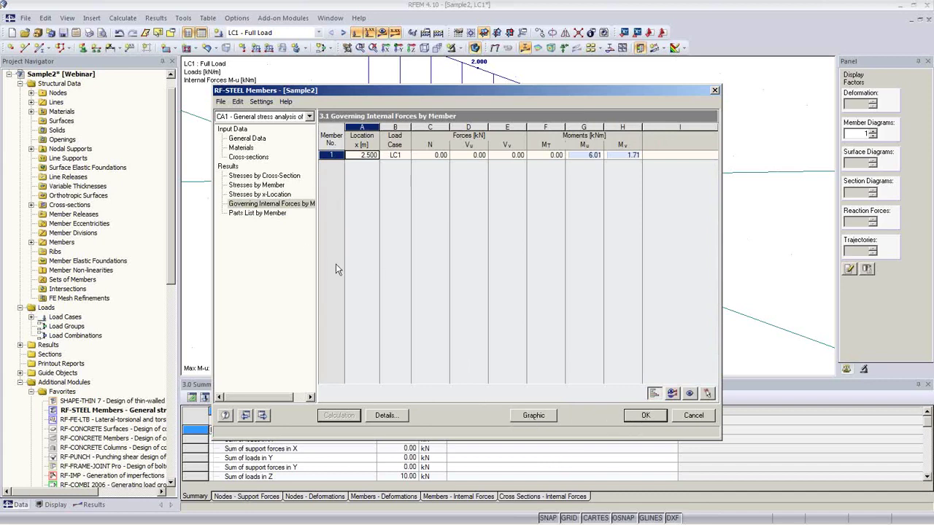
left_click(264, 176)
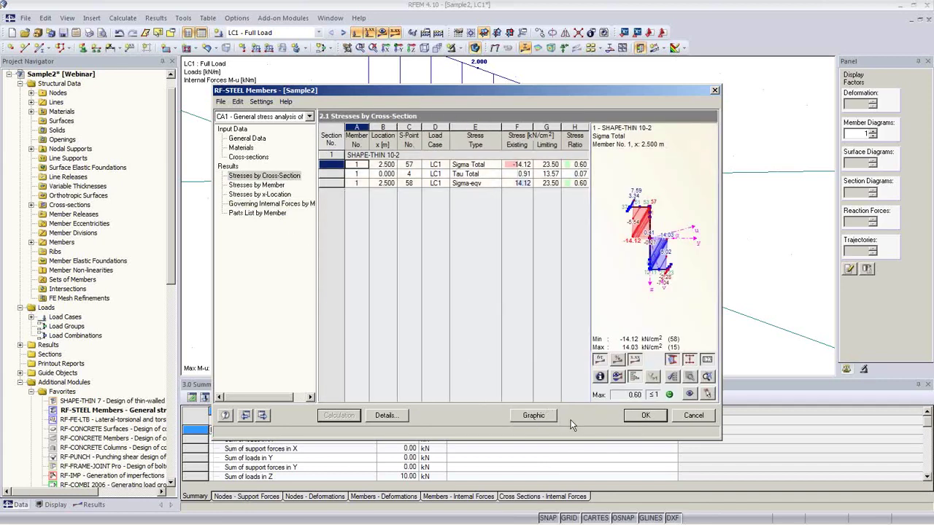
left_click(640, 417)
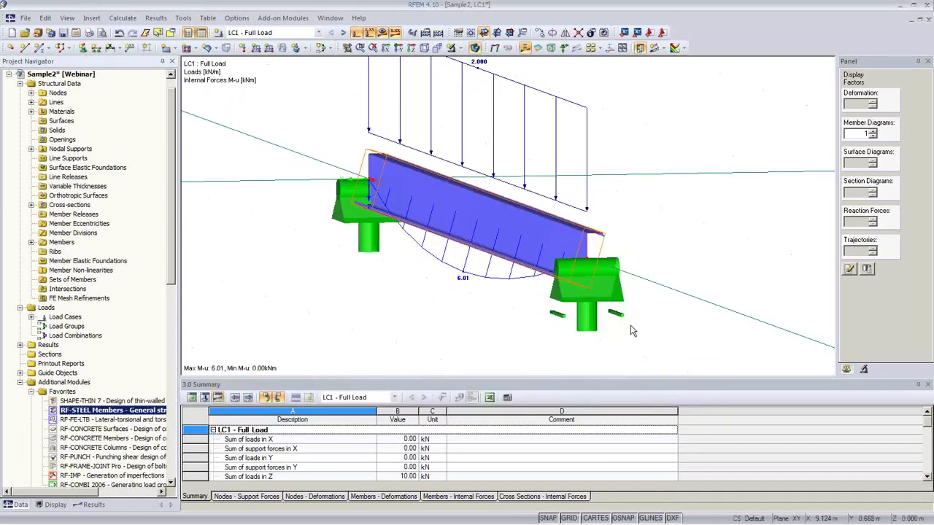
Step: Create a continuous set of members named Purlin from the beam, member 1
middle_click_drag(620, 321, 666, 334, "ctrl")
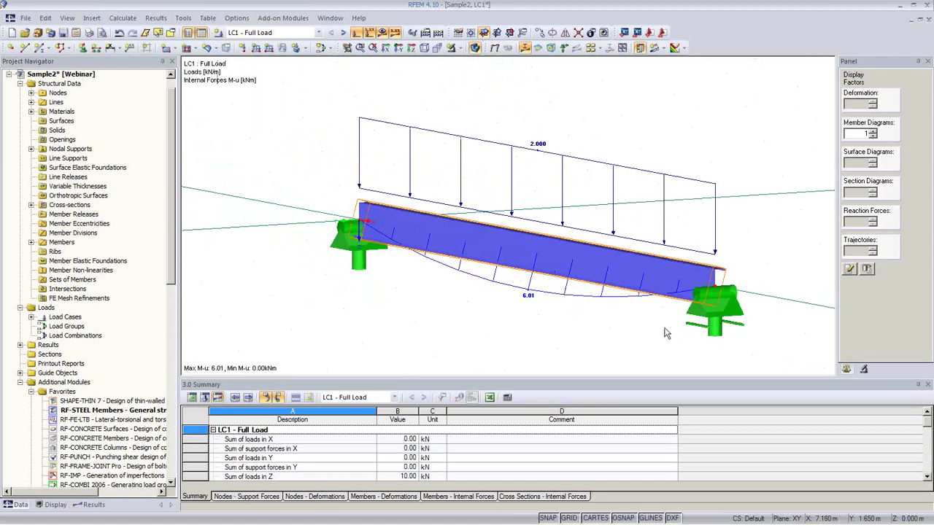
middle_click_drag(424, 304, 416, 293)
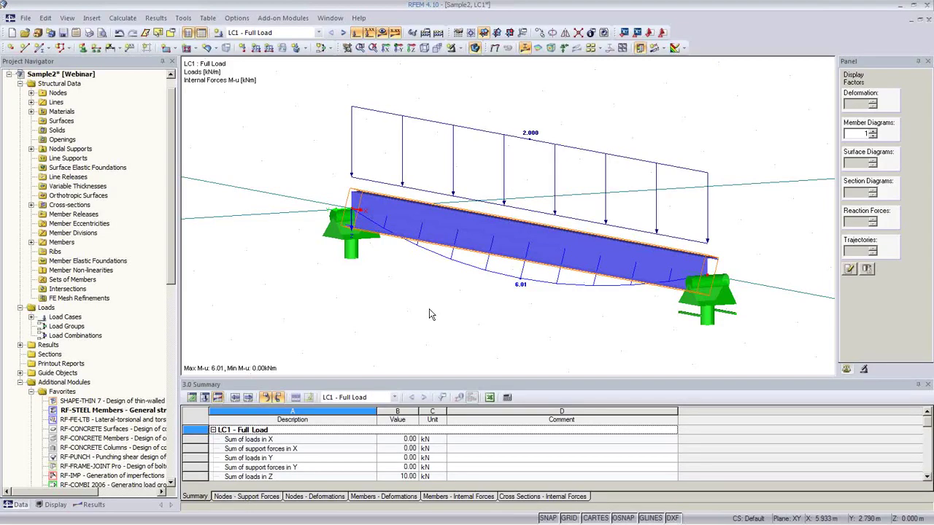
left_click(470, 317)
middle_click_drag(525, 308, 478, 270)
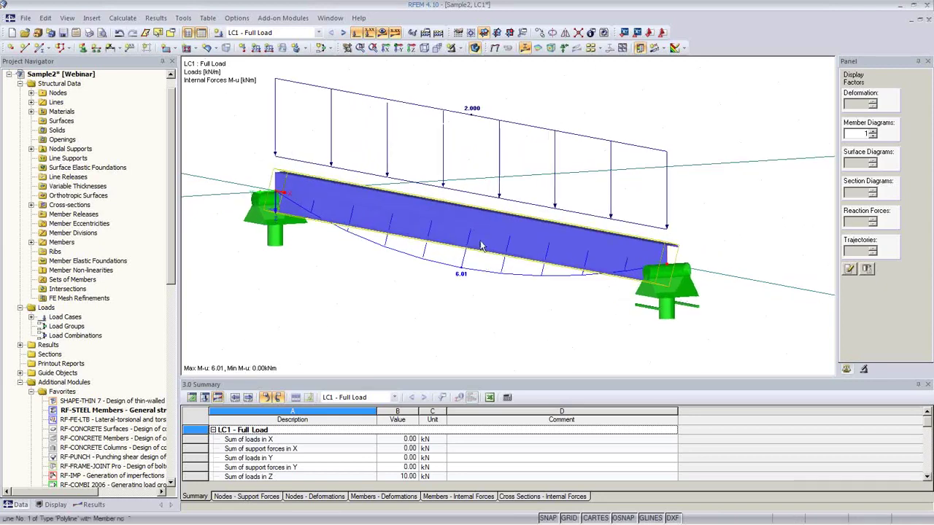
right_click(485, 219)
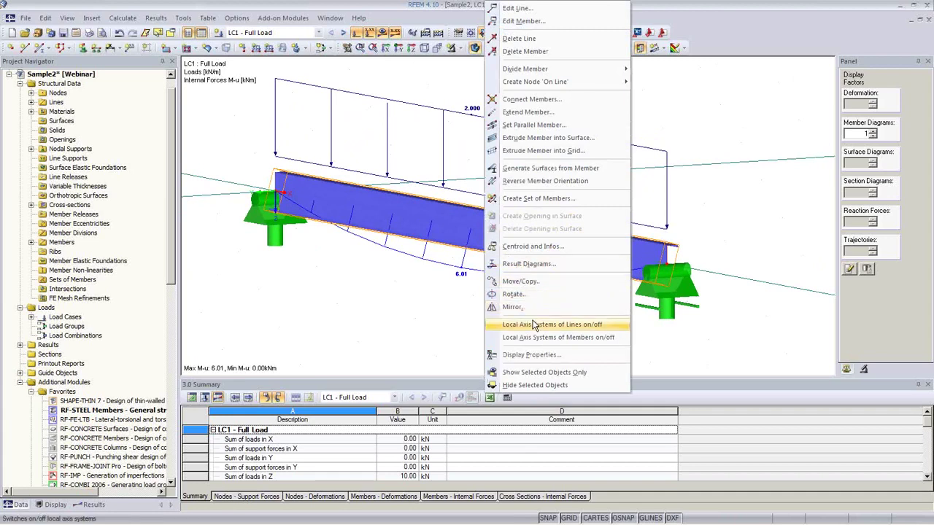
left_click(539, 198)
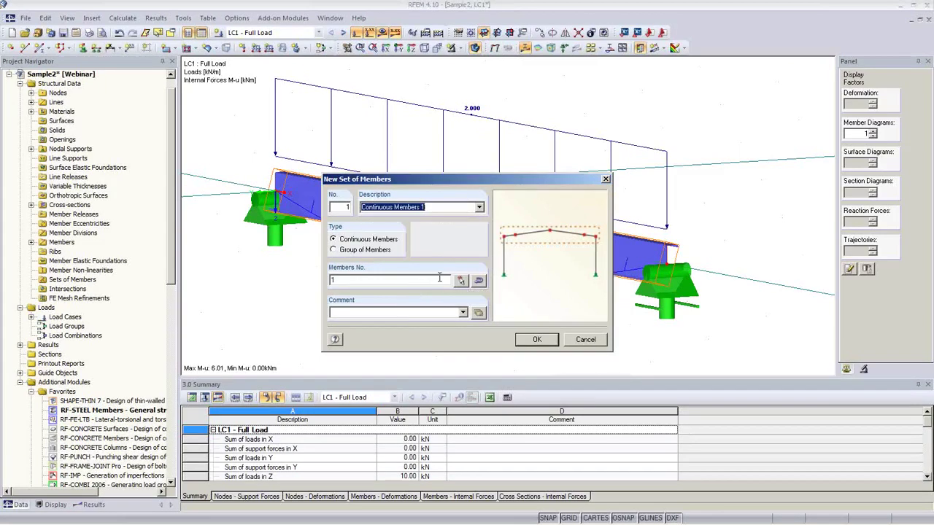
type("Pur")
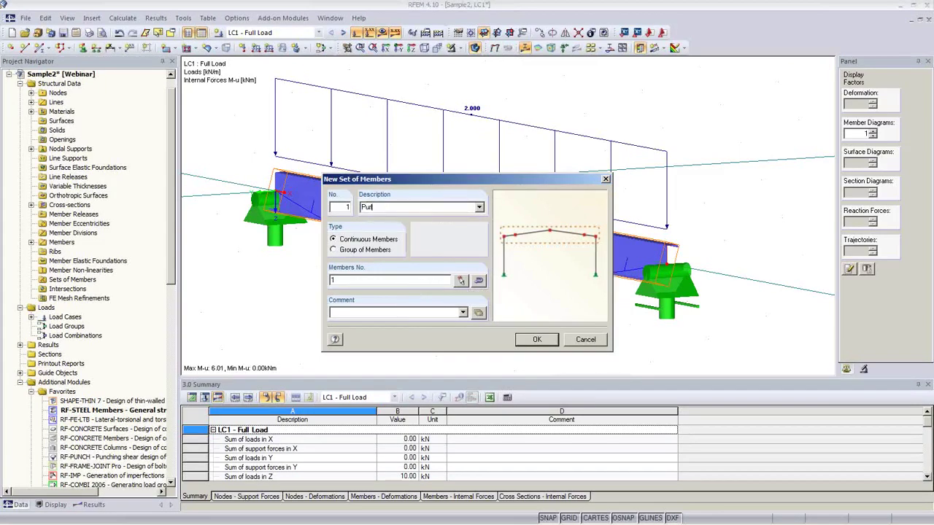
type("lin")
left_click(537, 341)
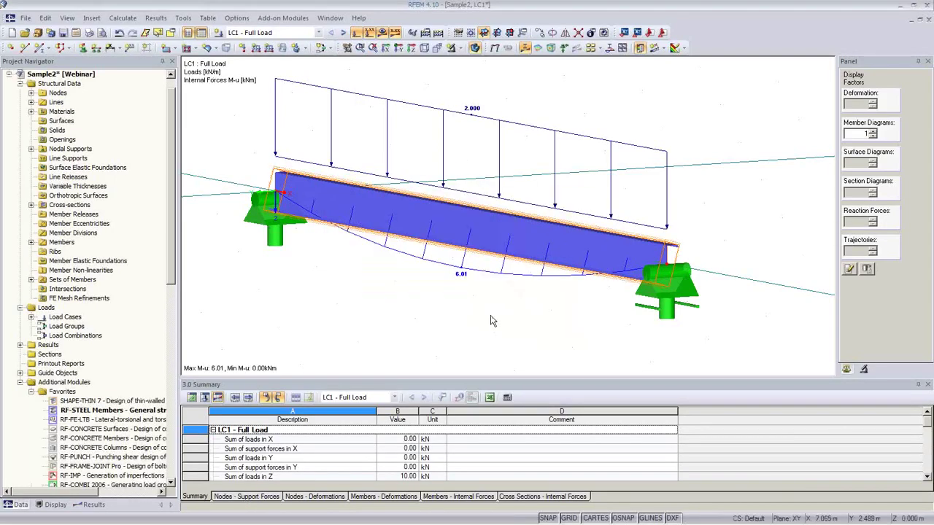
Step: Open the RF-FE-LTB lateral-torsional buckling module and include all sets of members in the design
middle_click_drag(525, 314, 408, 308, "ctrl")
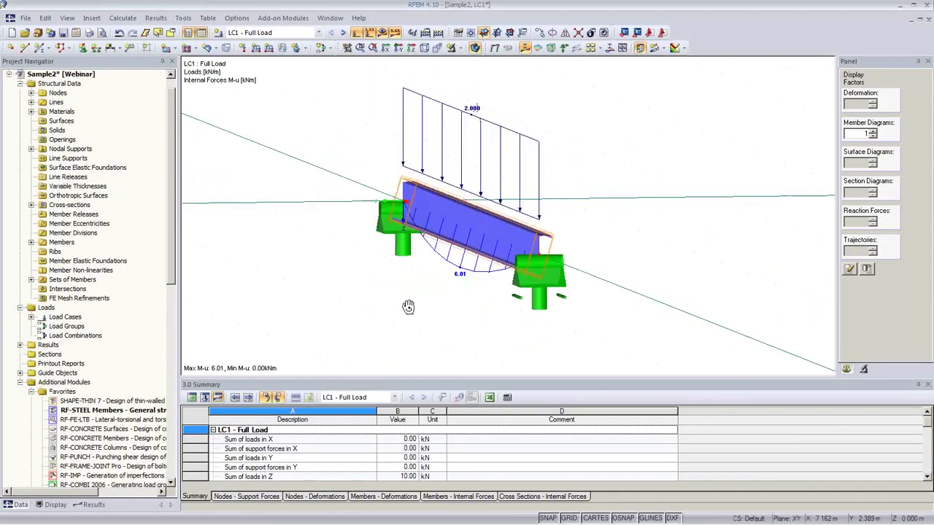
double_click(117, 420)
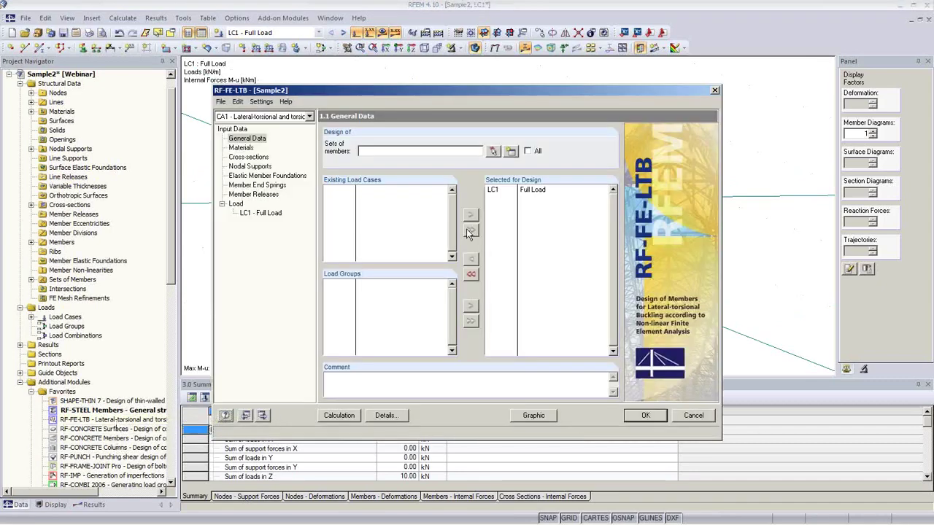
left_click(528, 152)
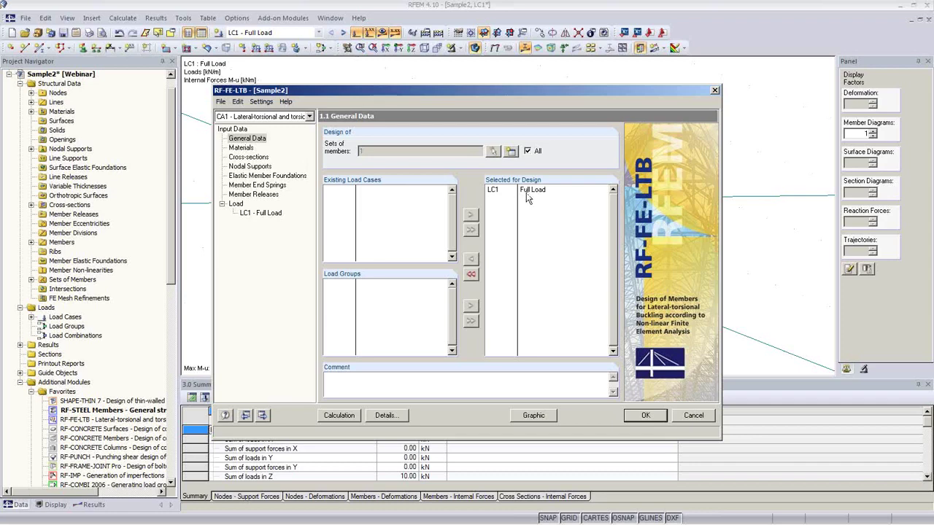
Step: Review the design case's materials and cross-section, including the detailed section properties of SHAPE-THIN 10-2
left_click(249, 149)
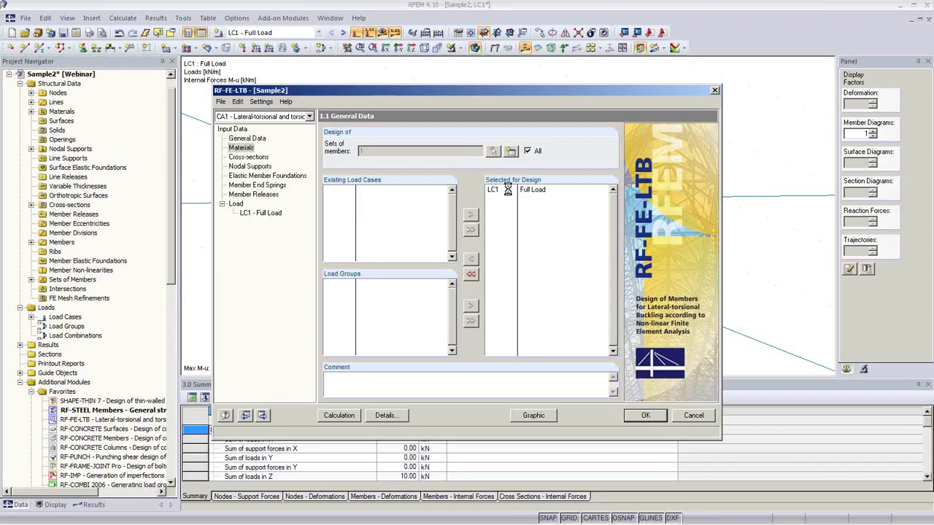
left_click(255, 158)
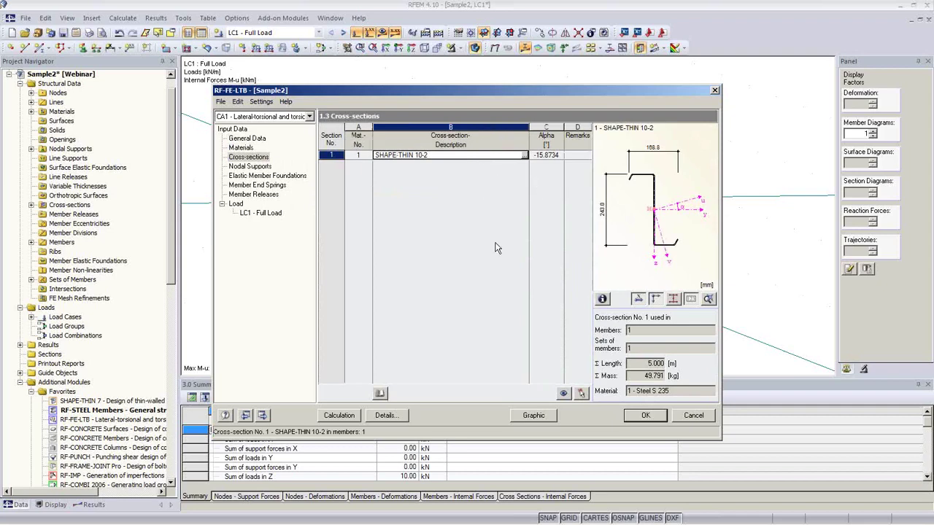
left_click(603, 300)
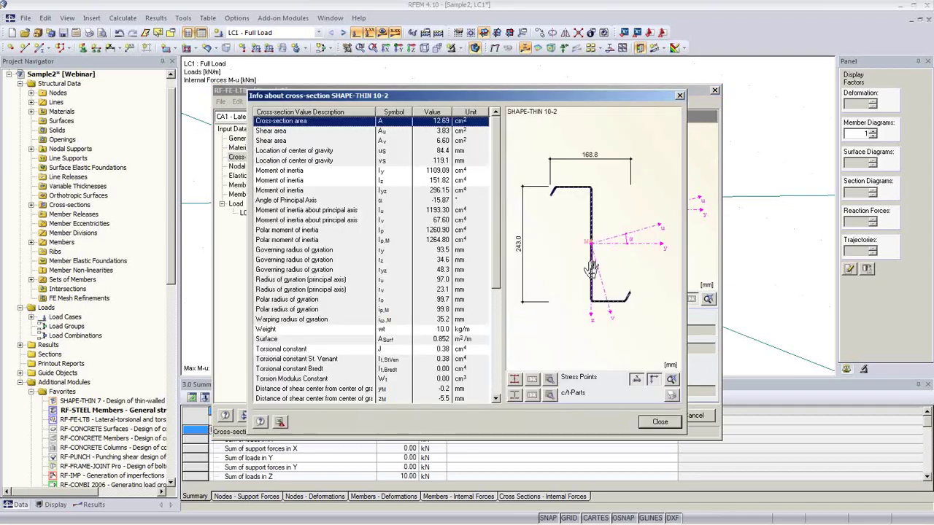
scroll(493, 175, "down", 5)
scroll(493, 175, "up", 5)
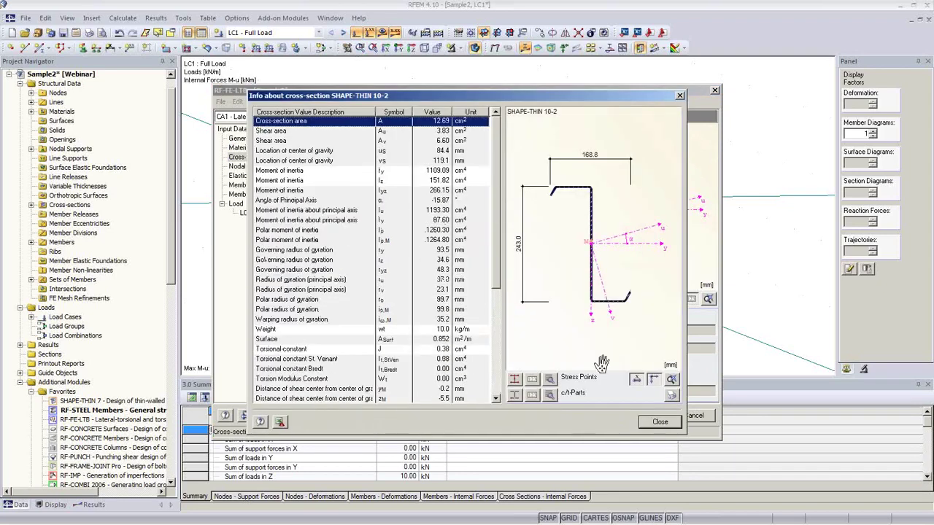
left_click(661, 423)
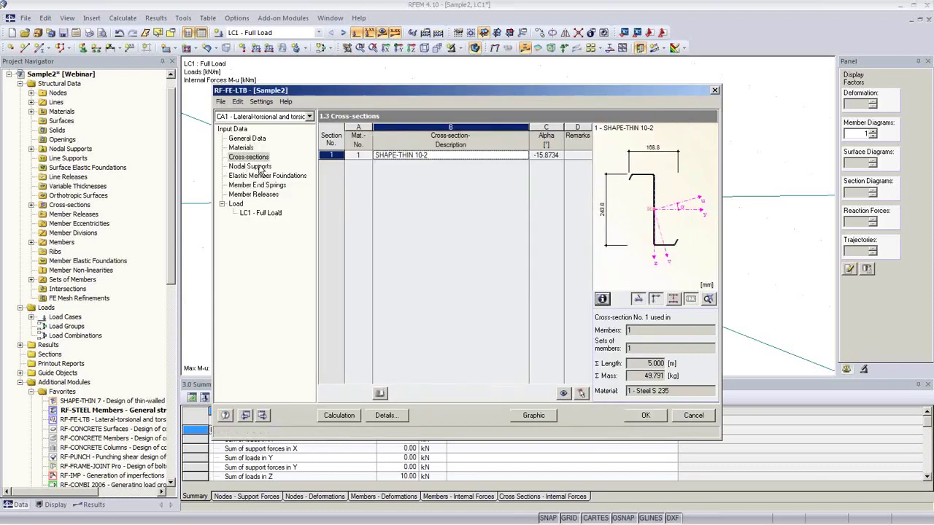
Step: Review the input tables for nodal supports, elastic member foundations, member end springs and member releases
left_click(252, 166)
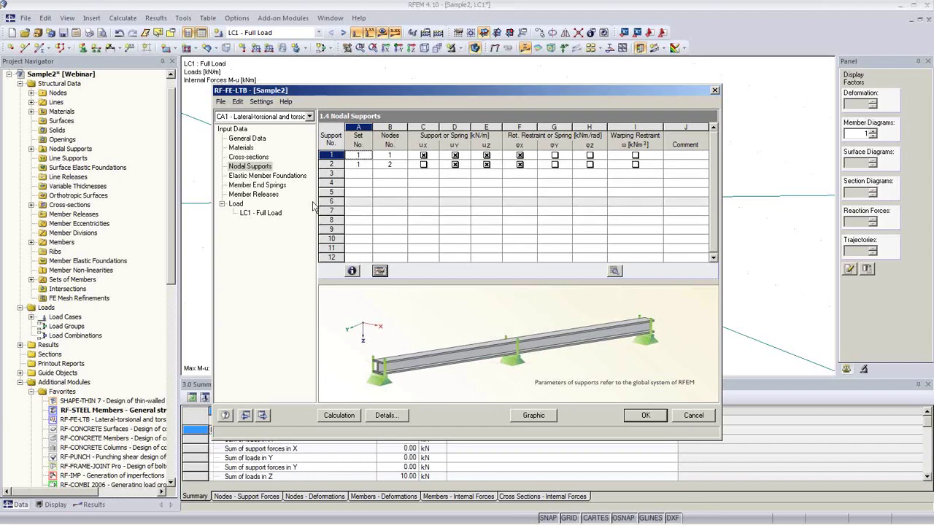
left_click(268, 177)
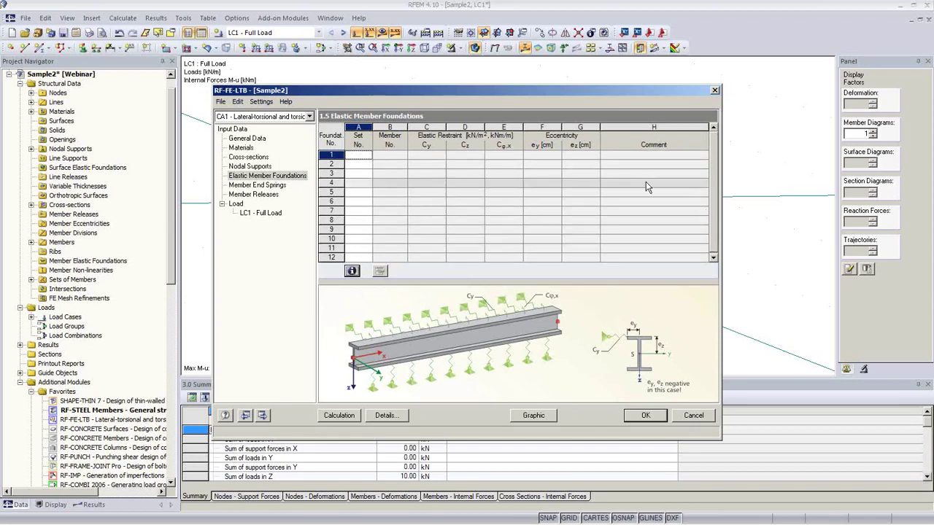
left_click(549, 154)
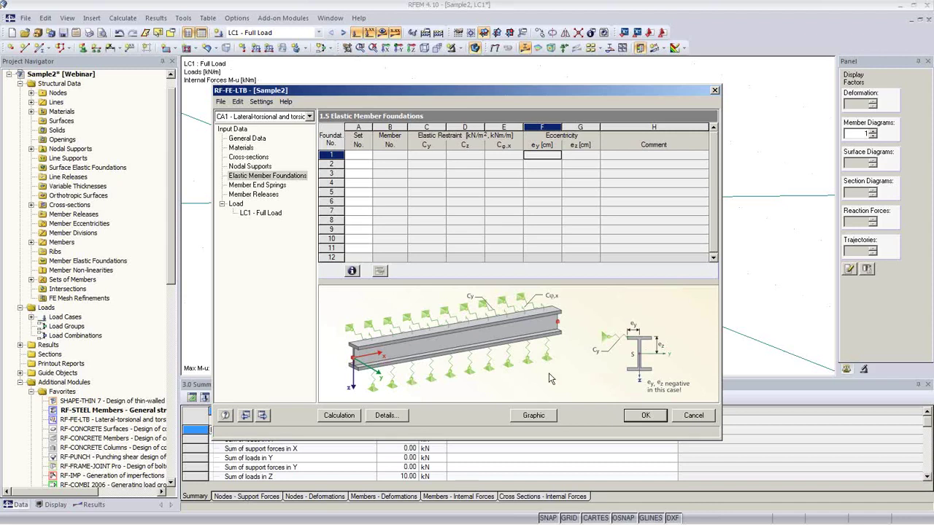
left_click(257, 186)
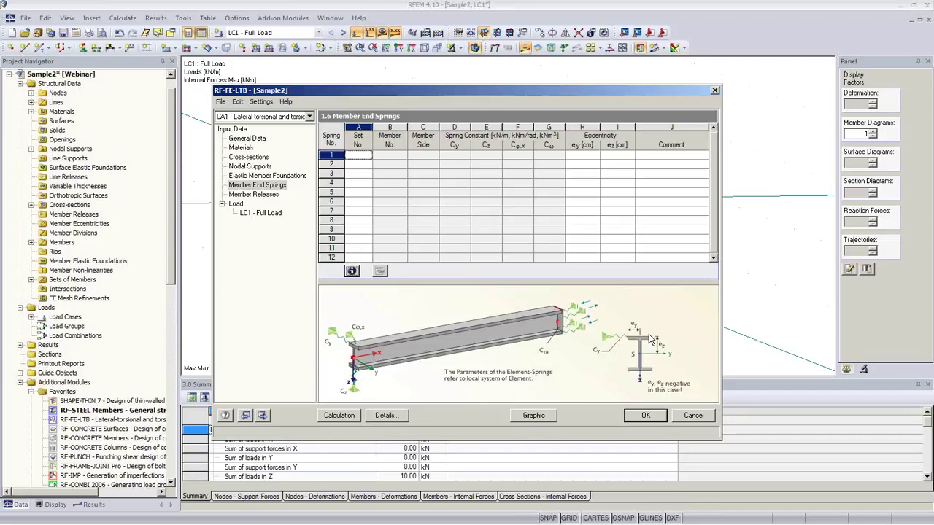
left_click(264, 195)
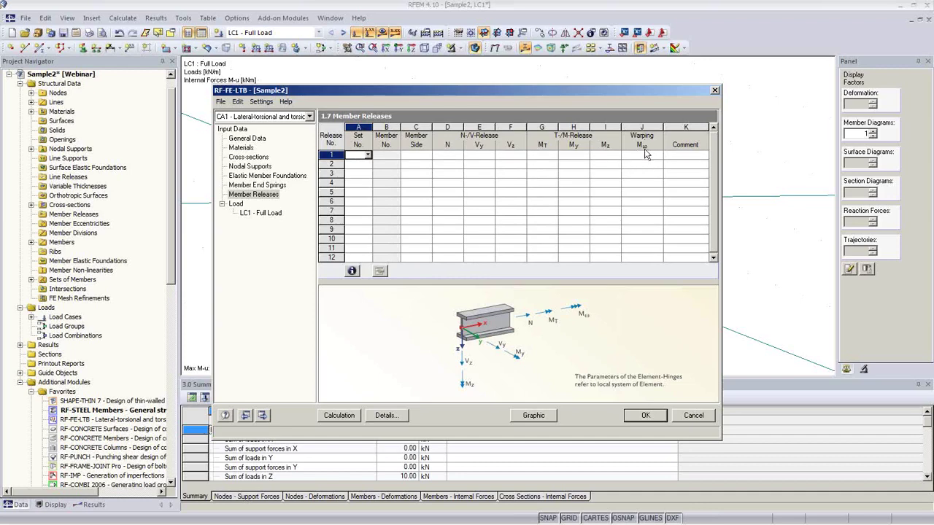
Step: Examine the LC1 member load's type, distribution, magnitude and eccentricity, along with the load case's nodal loads and imperfections
left_click(261, 213)
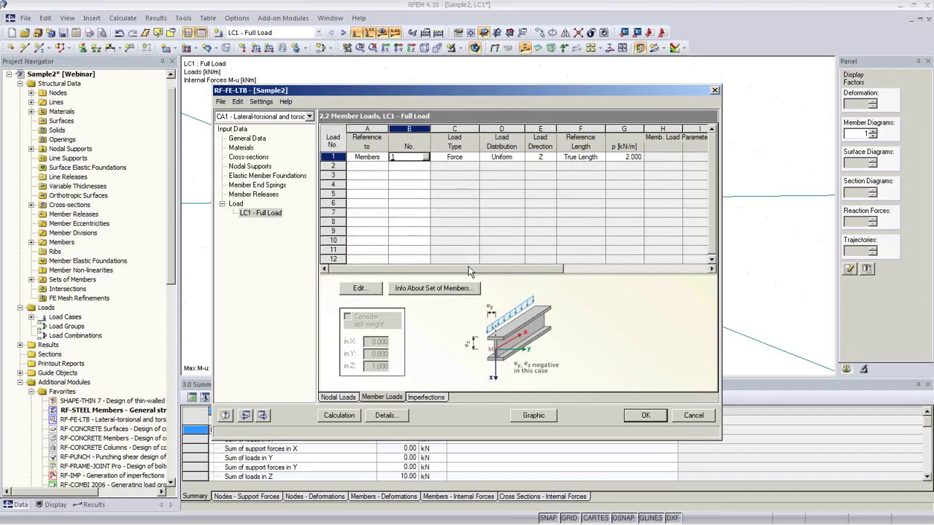
left_click_drag(468, 269, 438, 258)
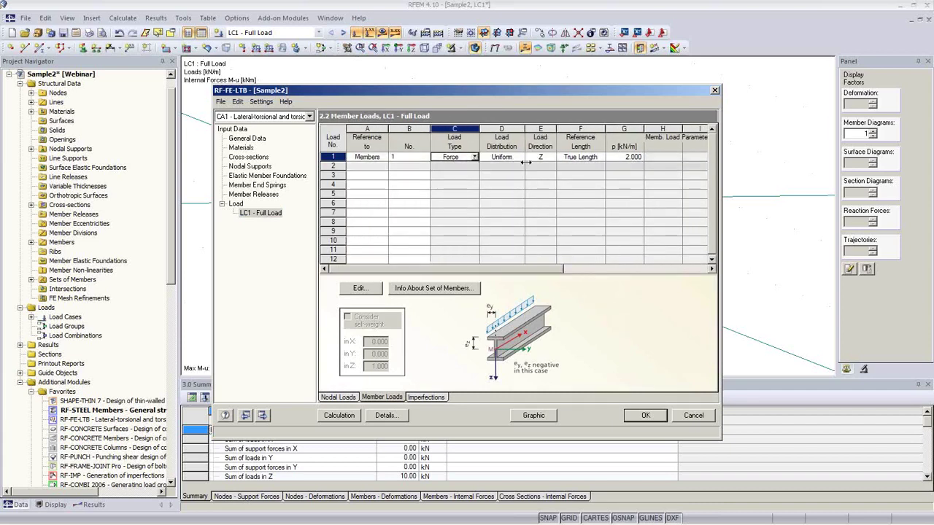
left_click(475, 157)
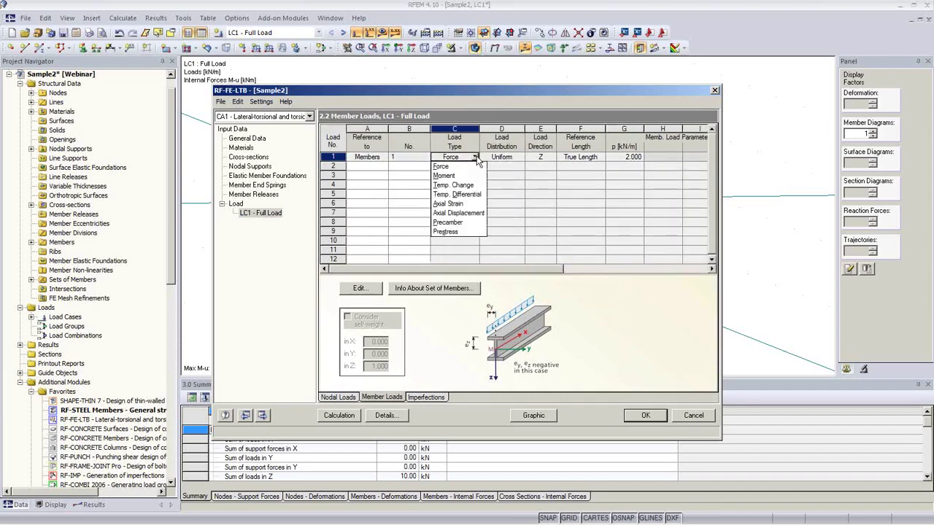
left_click(468, 166)
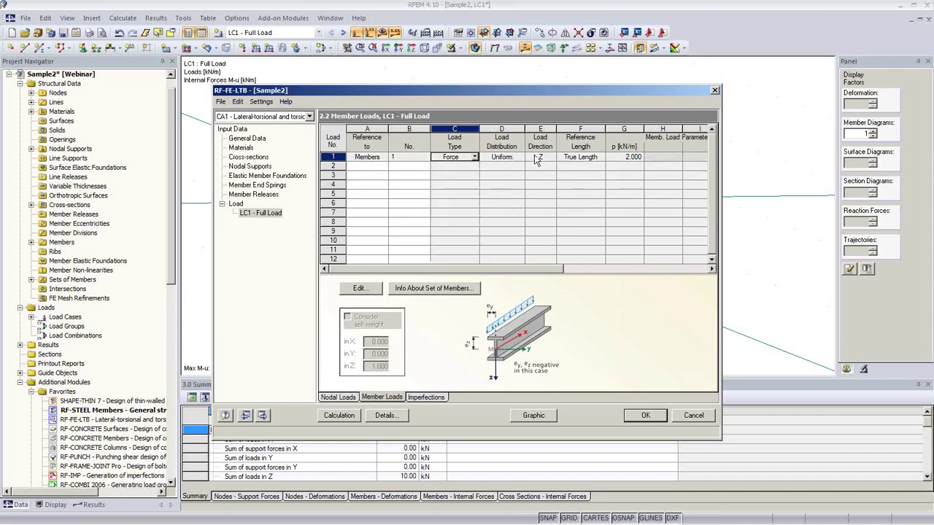
left_click(522, 160)
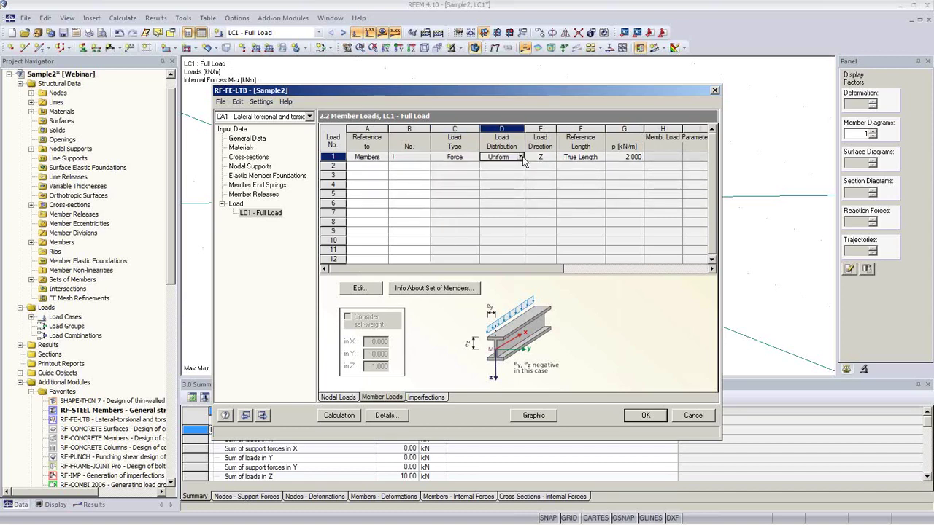
left_click(522, 159)
left_click(505, 160)
left_click(631, 158)
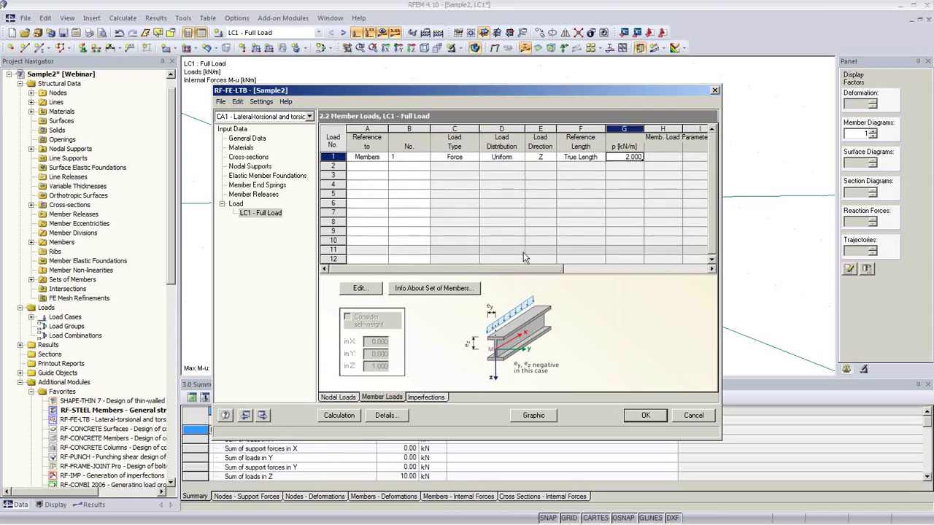
left_click_drag(514, 269, 662, 275)
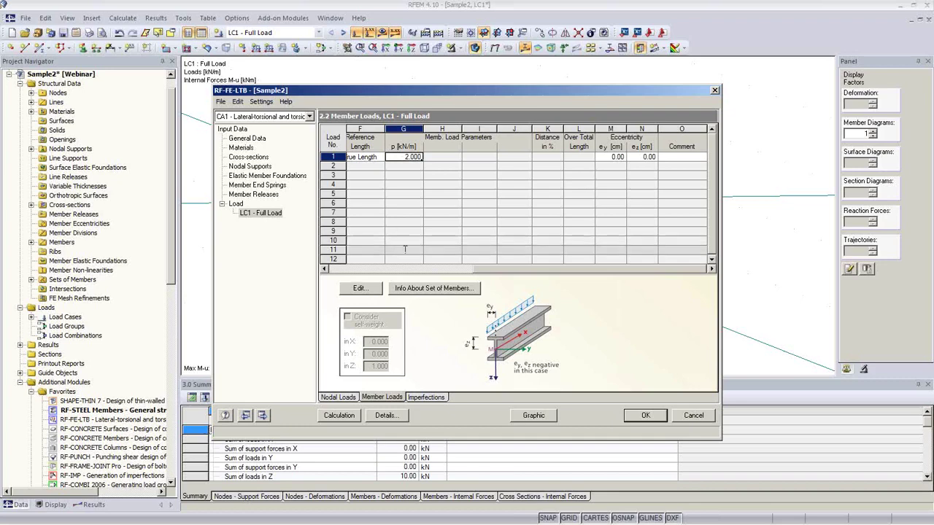
left_click(340, 397)
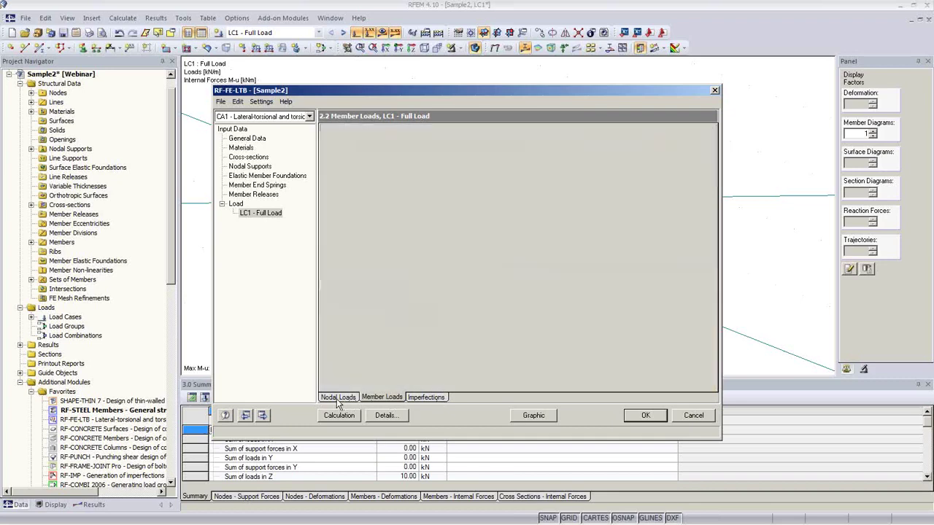
left_click(426, 398)
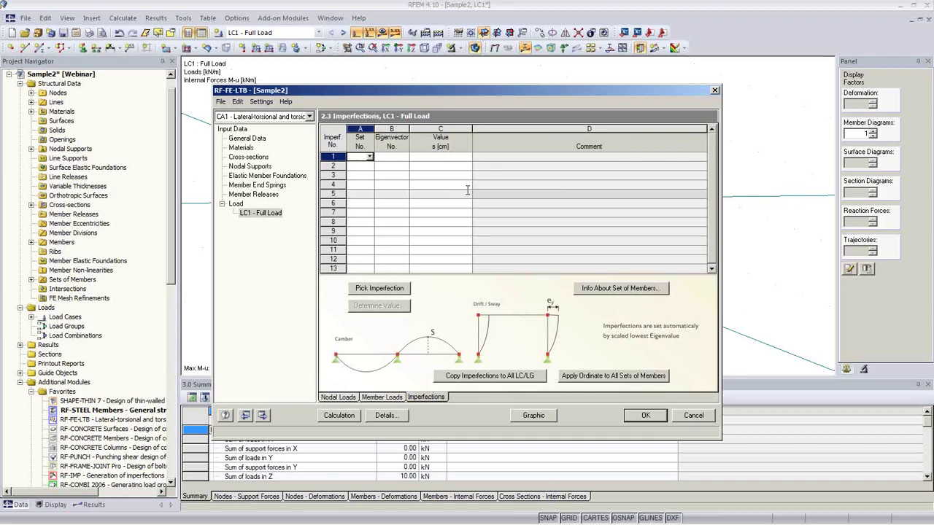
Step: Run the RF-FE-LTB calculation and review the stress ratios by cross-section and the critical load factor
left_click(339, 415)
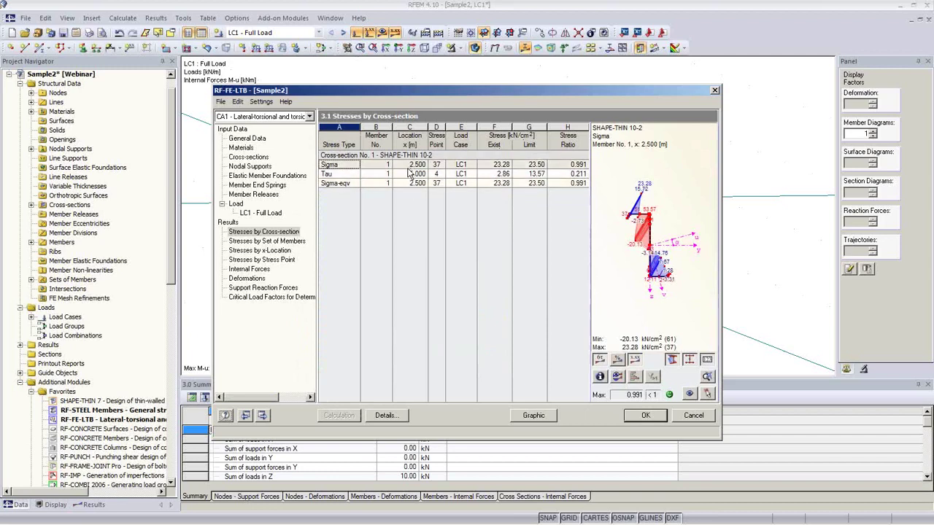
left_click(575, 168)
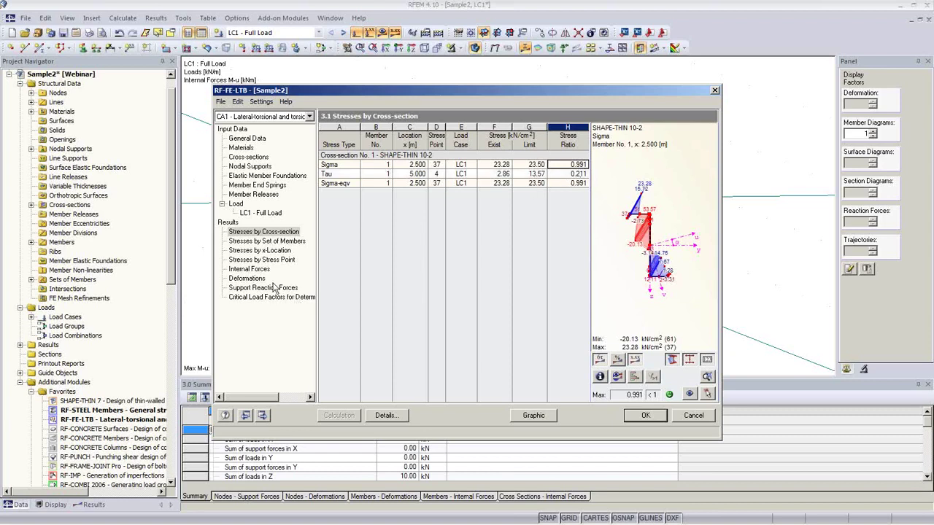
left_click(270, 296)
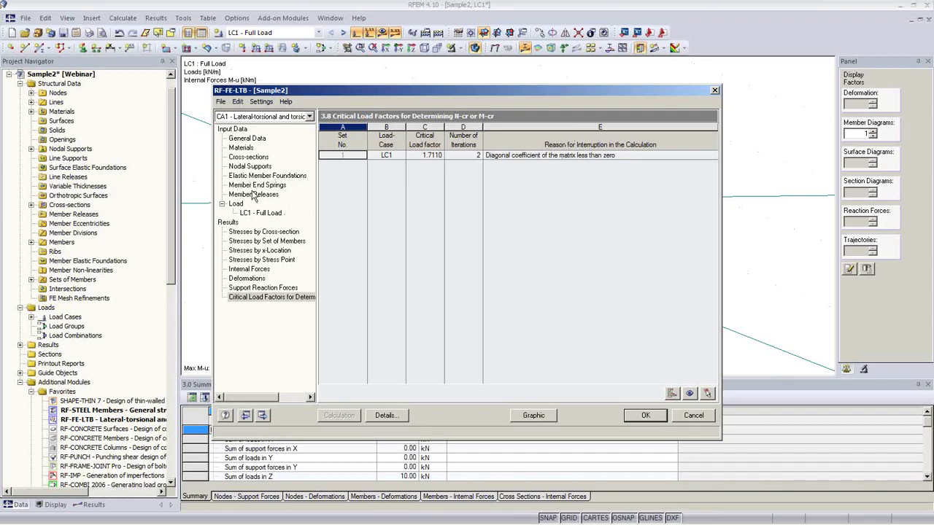
left_click(260, 213)
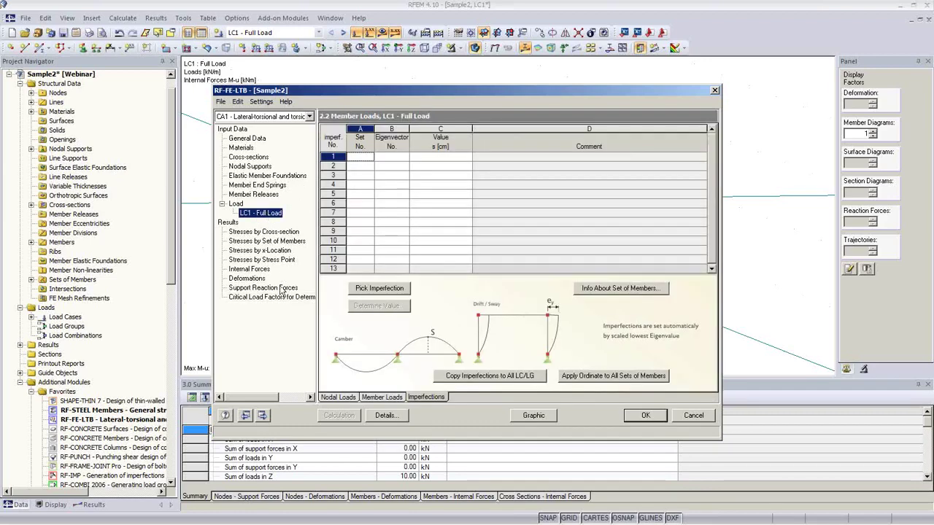
left_click(271, 232)
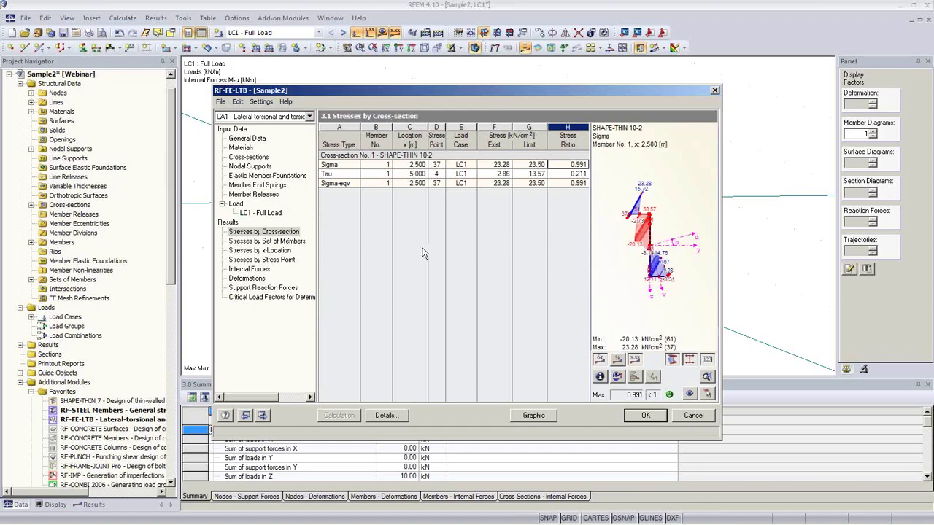
Step: Show the RF-FE-LTB results graphically on the model and display the total deformation u for LC1
left_click(533, 415)
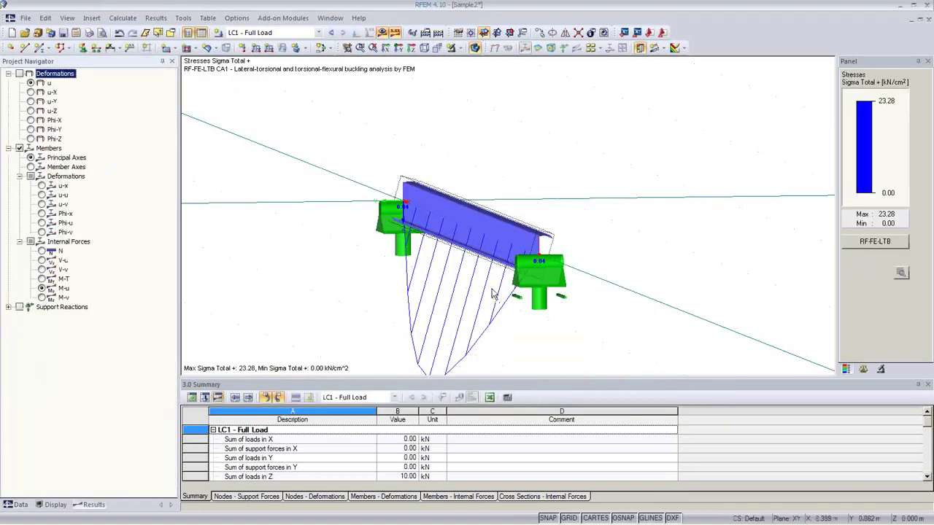
middle_click_drag(621, 323, 605, 253, "ctrl")
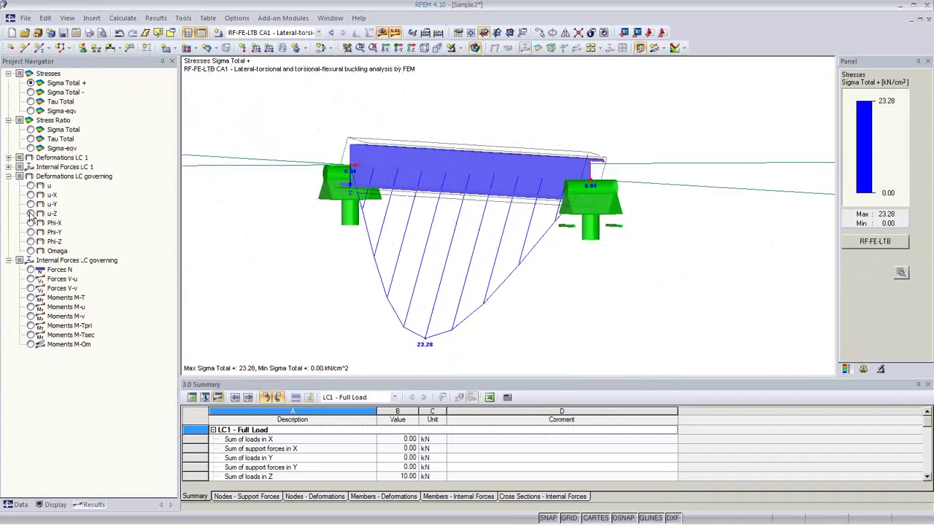
left_click(8, 158)
left_click(31, 167)
middle_click_drag(438, 274, 376, 272, "ctrl")
middle_click_drag(458, 258, 444, 281)
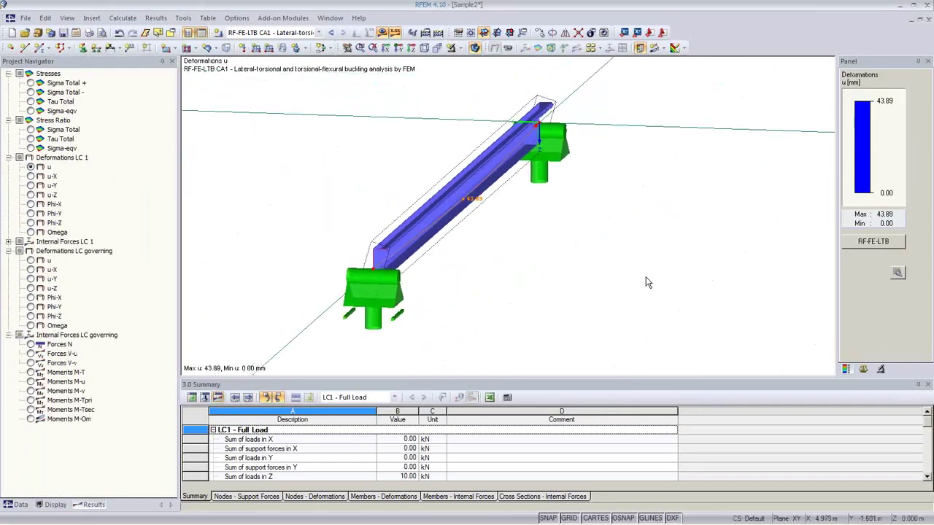
Step: Set the member deformation display to Cross-sections Colored
left_click(55, 505)
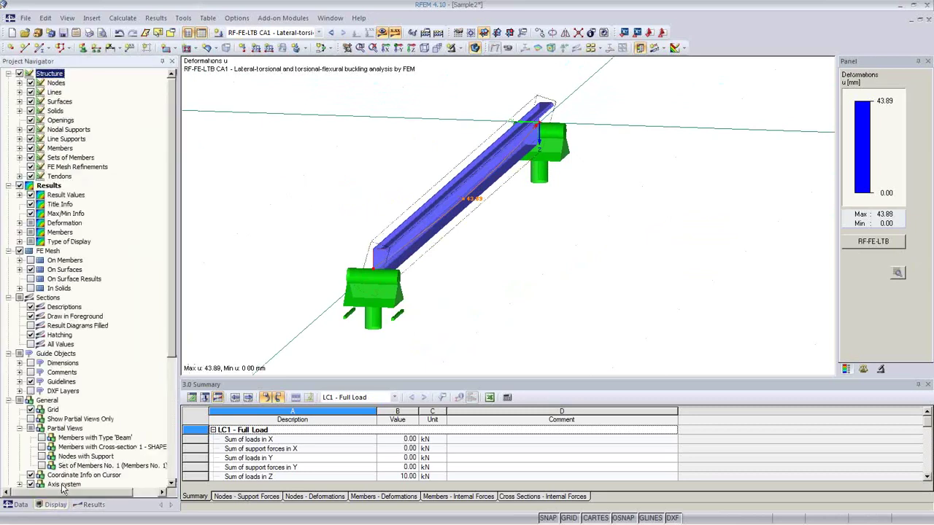
left_click(20, 223)
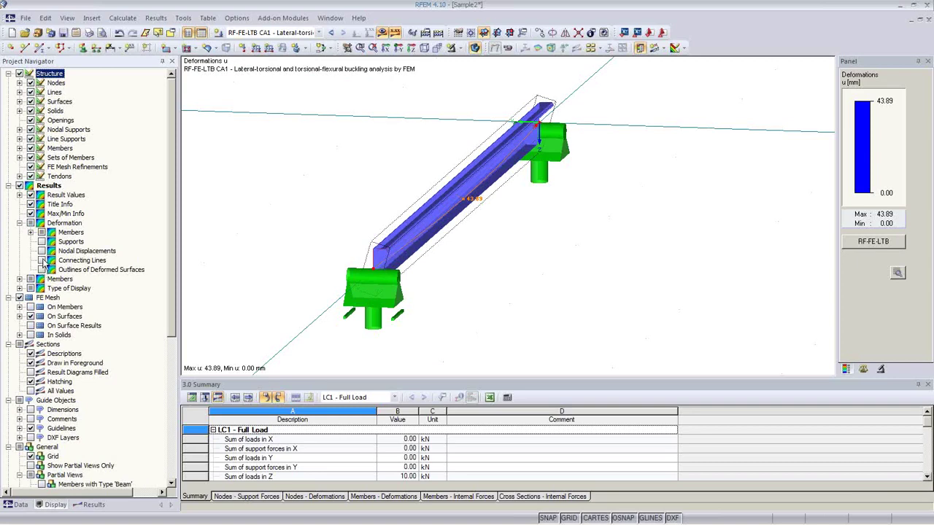
left_click(30, 232)
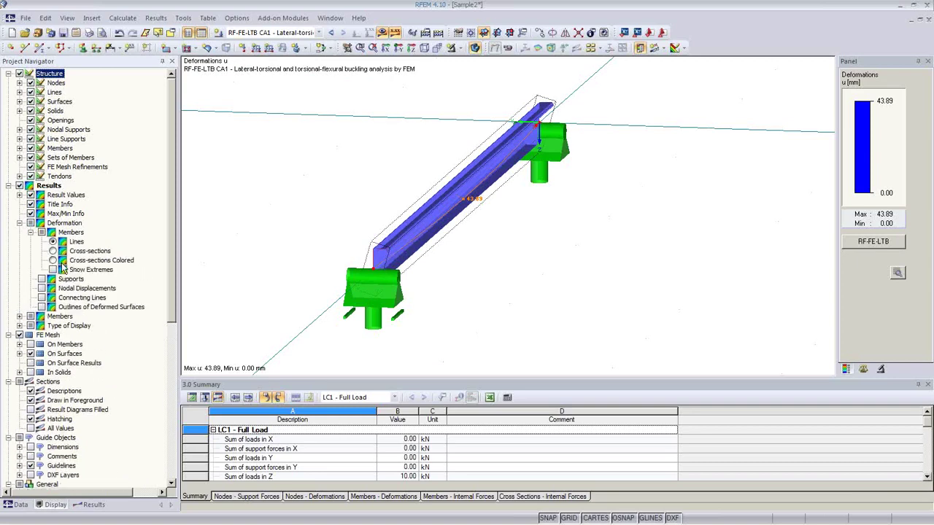
left_click(53, 260)
middle_click_drag(451, 265, 675, 250, "ctrl")
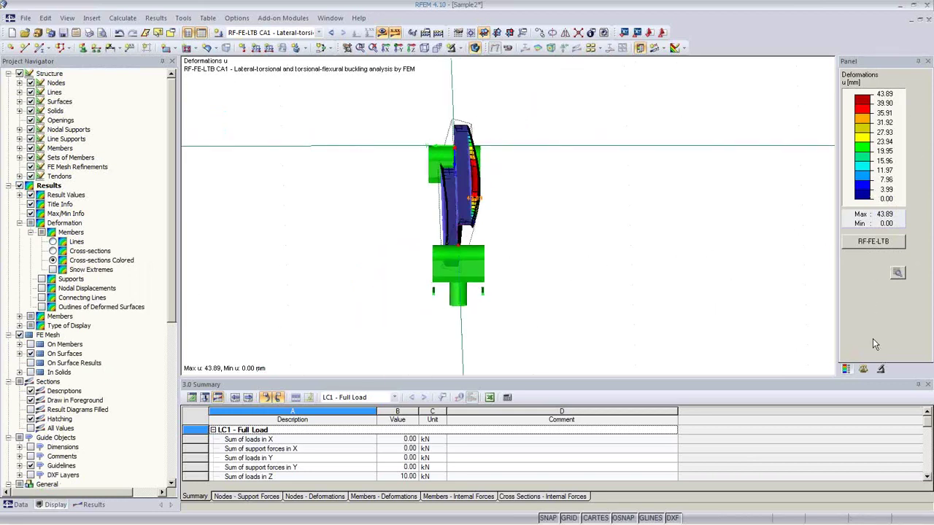
Step: Set the deformation display factor to 8 and examine the purlin's deformed shape from several angles
left_click(864, 368)
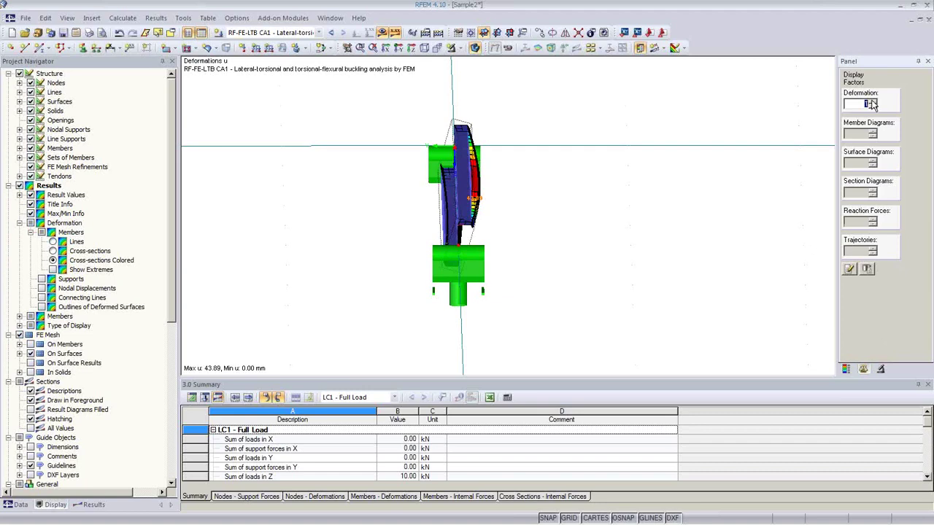
left_click(873, 102)
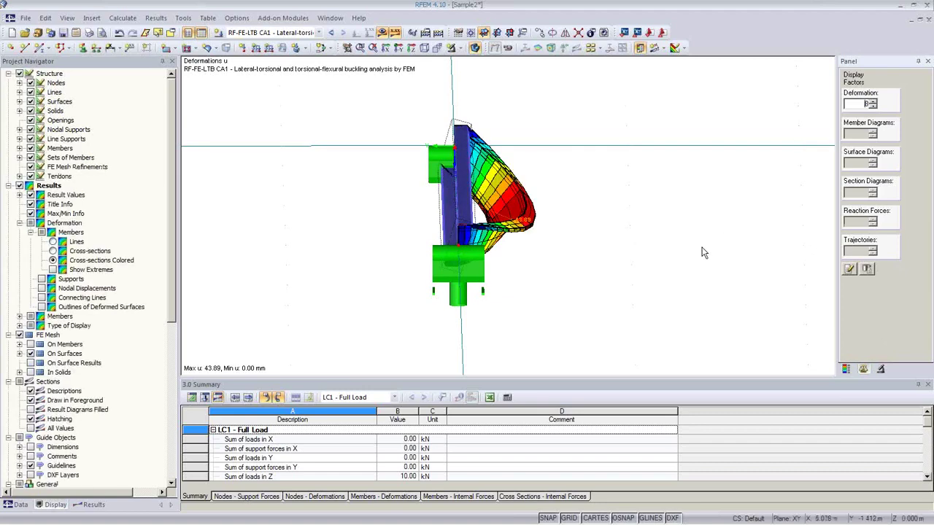
middle_click_drag(702, 248, 613, 236, "ctrl")
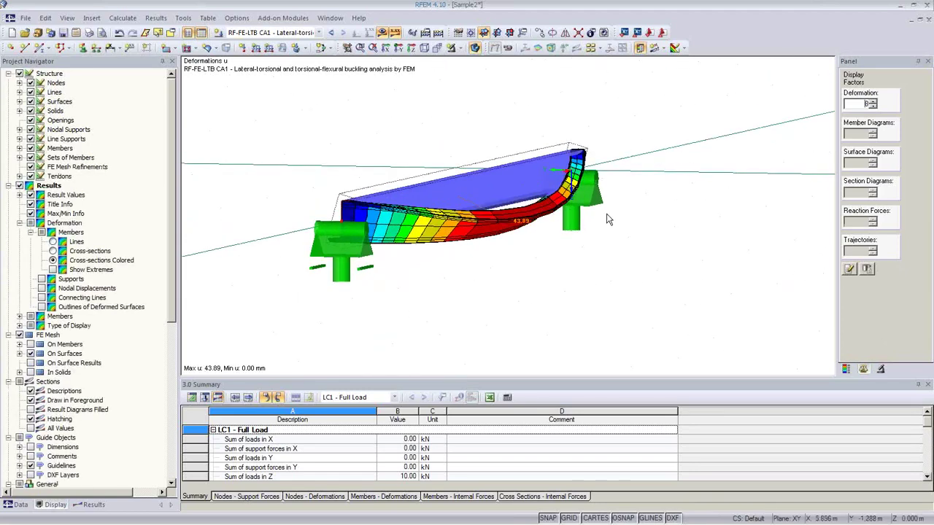
middle_click_drag(343, 252, 419, 294, "ctrl")
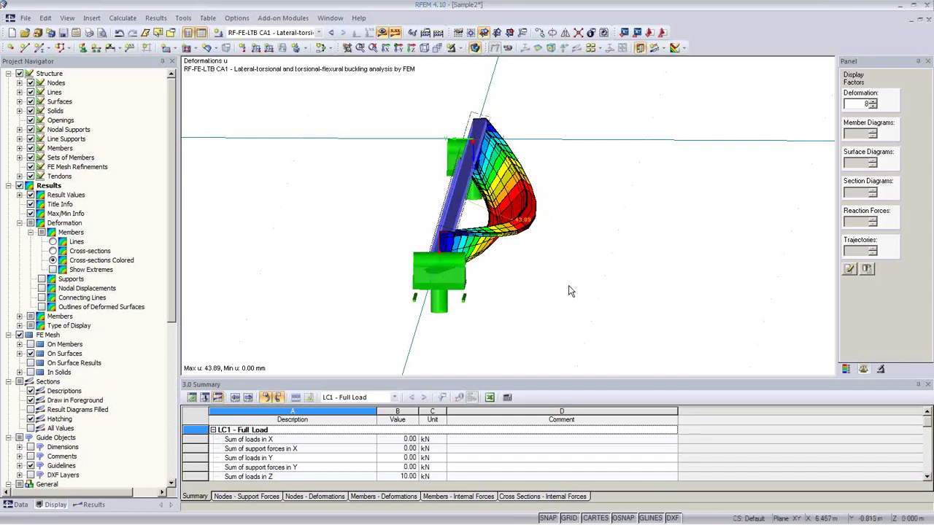
middle_click_drag(570, 291, 520, 295, "ctrl")
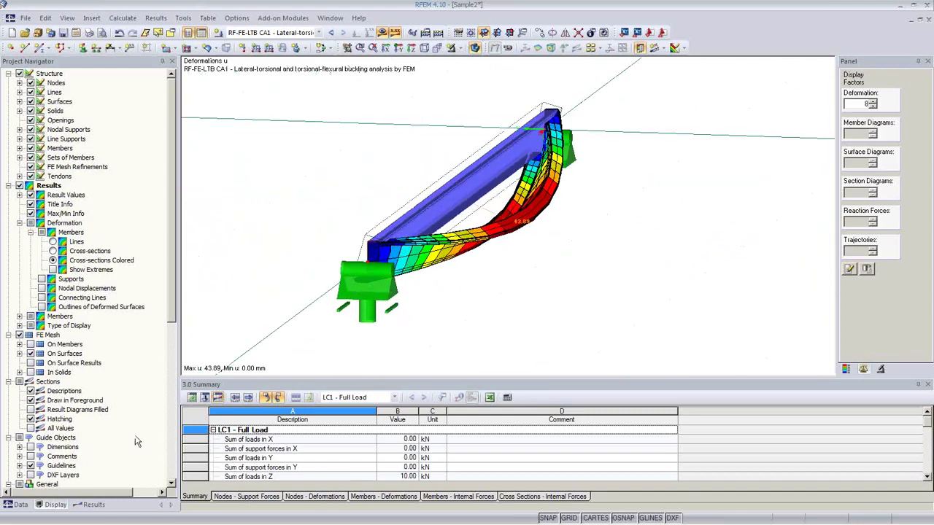
Step: Examine the governing internal force diagrams for N, V-u, V-v and the torsional moment M-T along the purlin
left_click(92, 505)
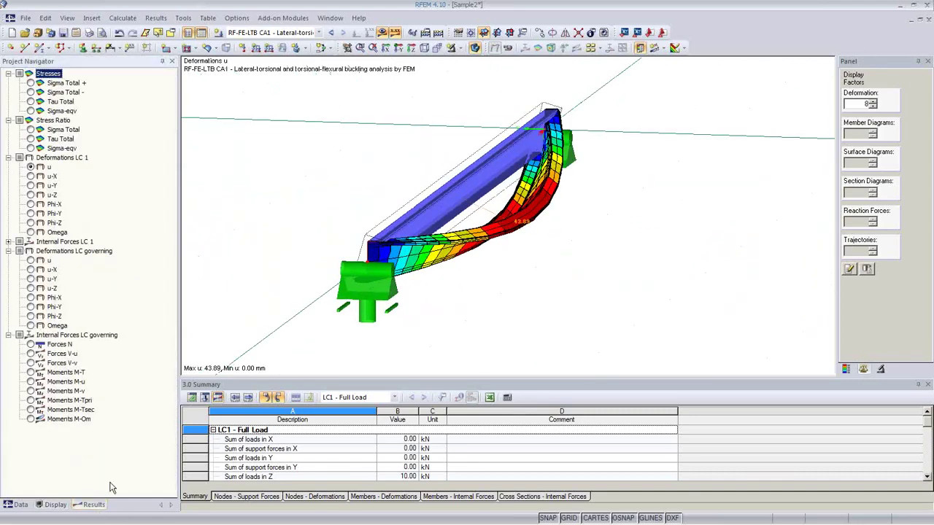
left_click(31, 344)
middle_click_drag(455, 323, 438, 275, "ctrl")
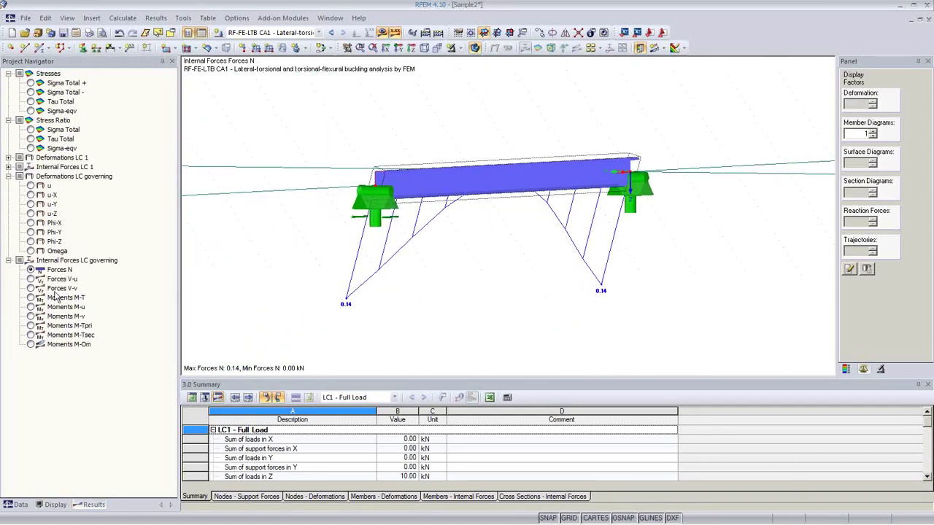
left_click(31, 279)
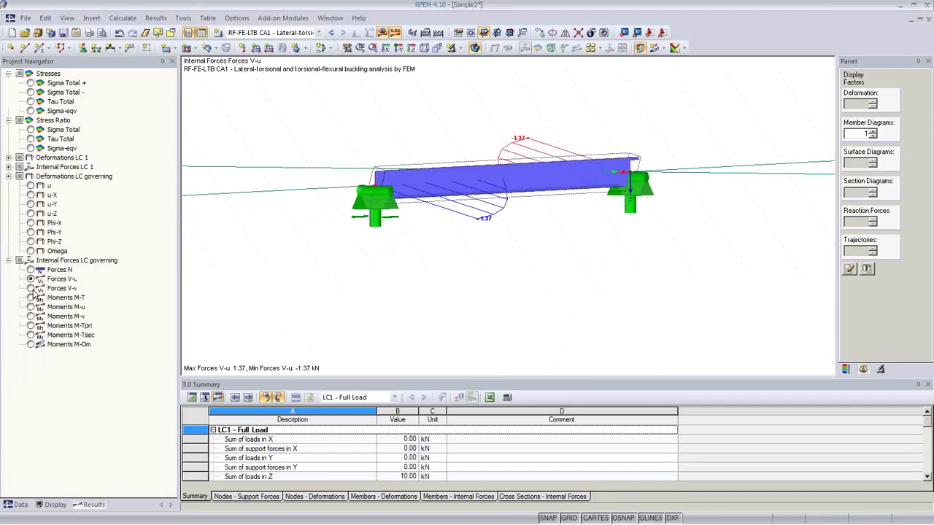
left_click(31, 288)
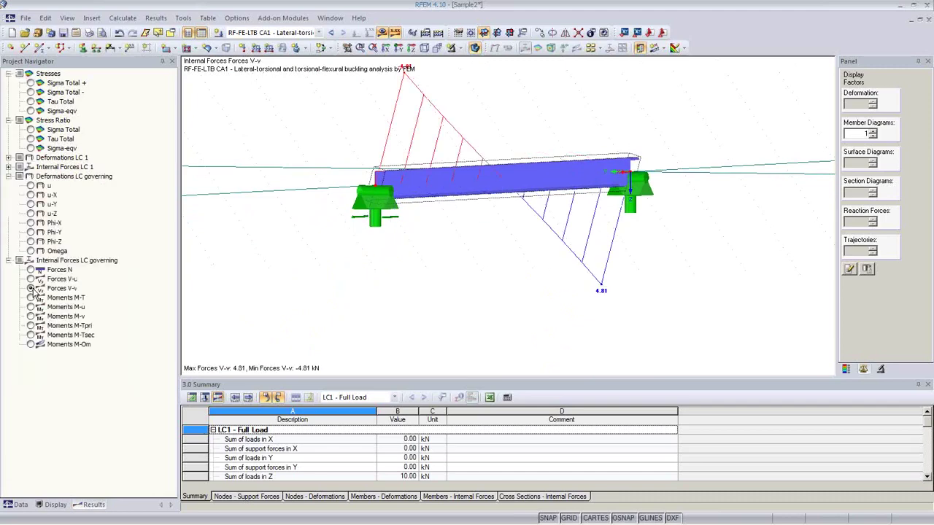
left_click(30, 298)
middle_click_drag(505, 277, 677, 285, "ctrl")
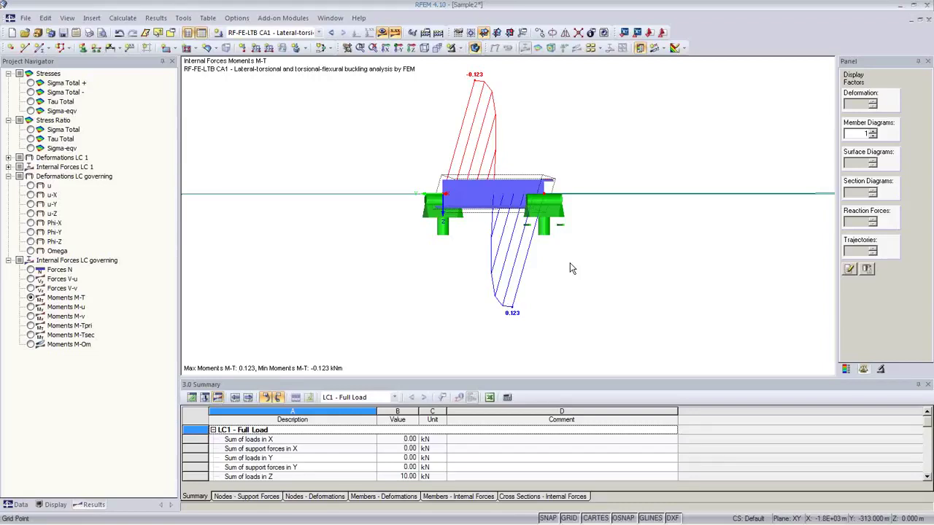
middle_click_drag(515, 264, 468, 298, "ctrl")
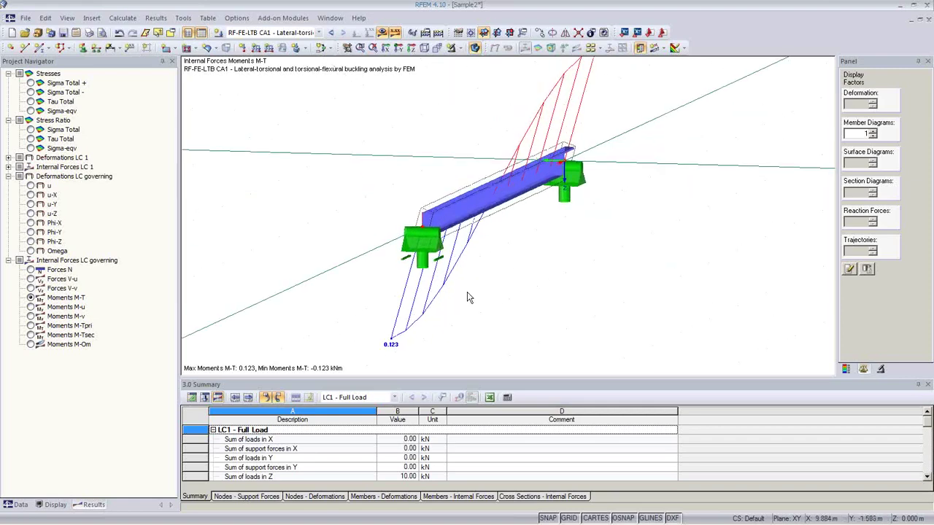
Step: Examine the governing moment diagrams M-u, M-v, M-Tpri, M-Tsec and the warping moment M-Om
left_click(31, 307)
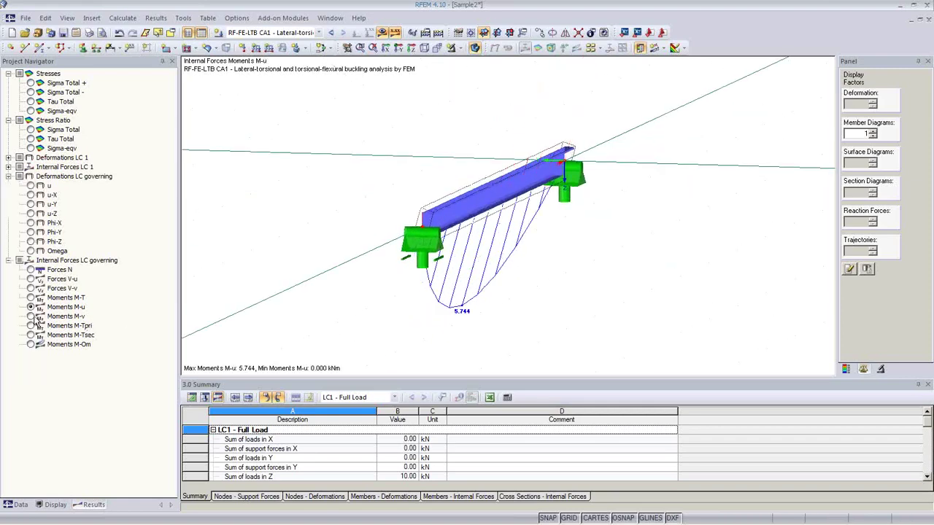
left_click(31, 317)
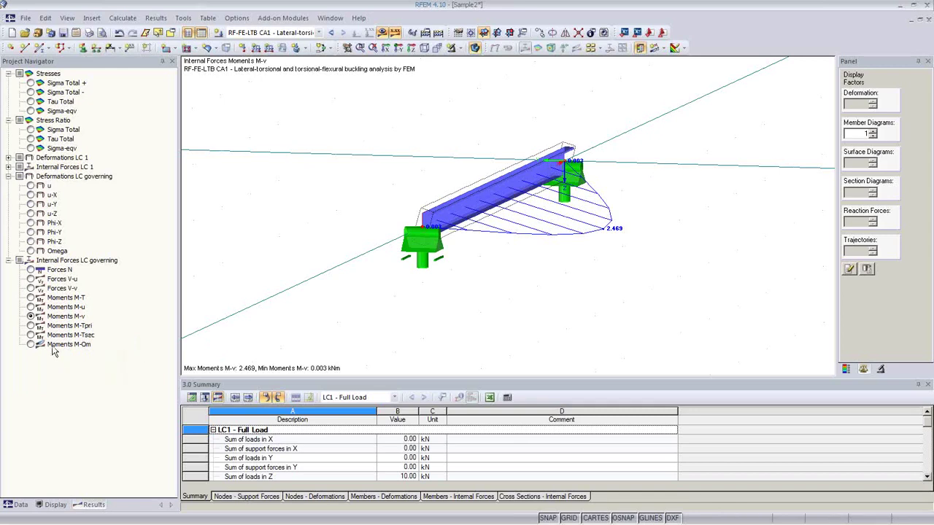
left_click(31, 326)
left_click(30, 335)
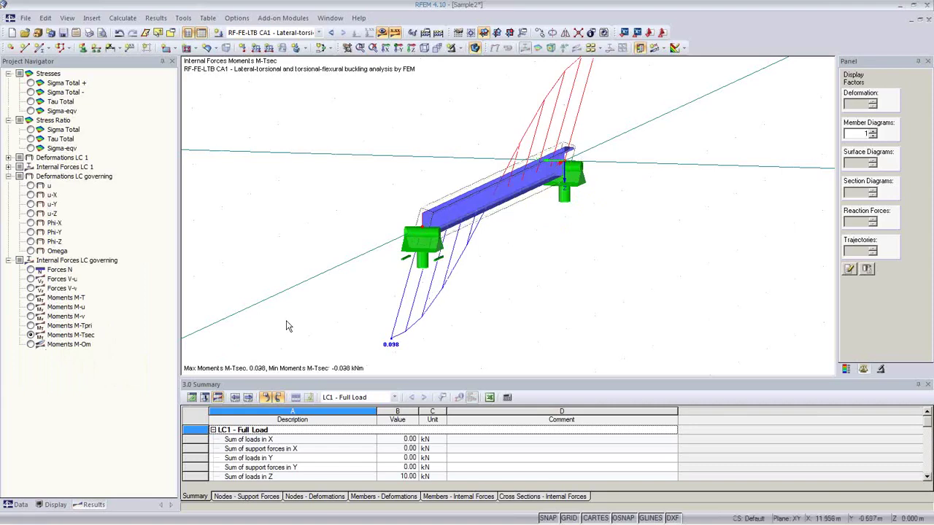
left_click(31, 345)
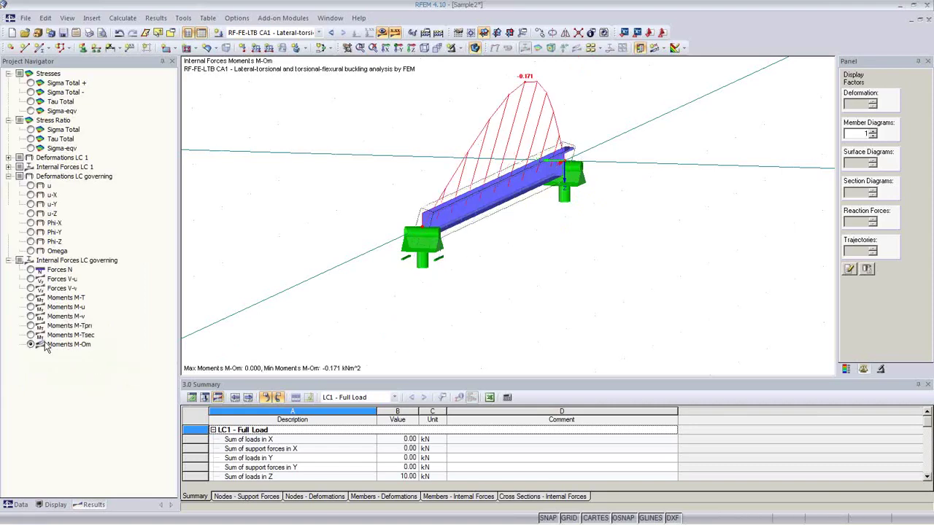
middle_click_drag(541, 283, 573, 290)
Step: Return to the RF-FE-LTB module from the graphical results and bring up the eccentricity parameters of the LC1 member load
left_click(846, 369)
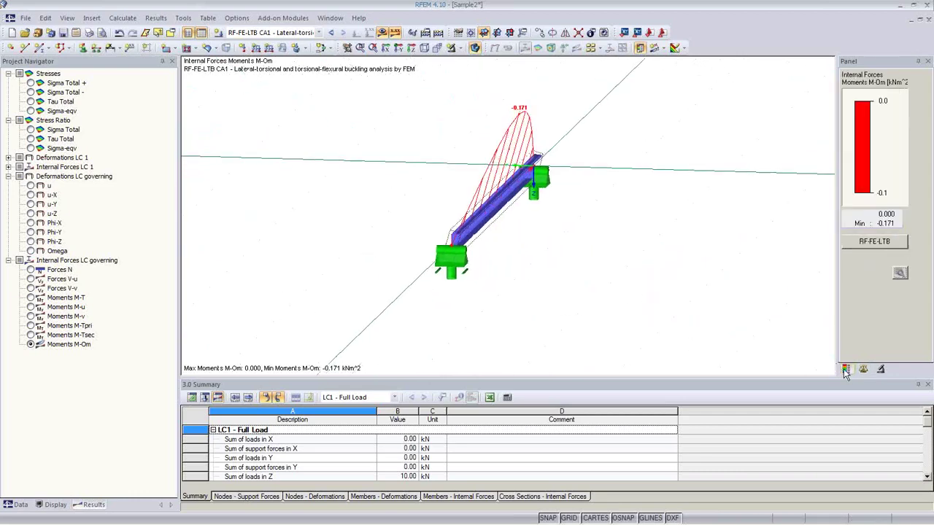
left_click(868, 242)
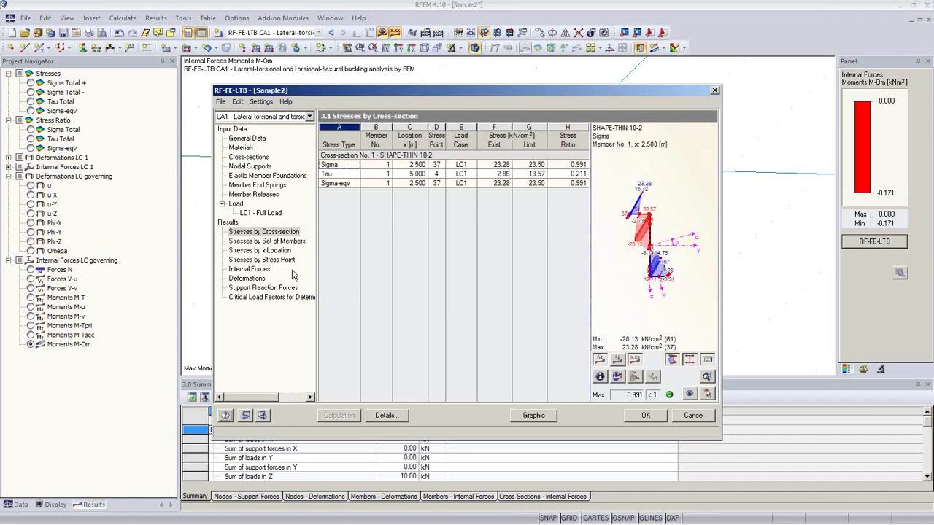
left_click(262, 213)
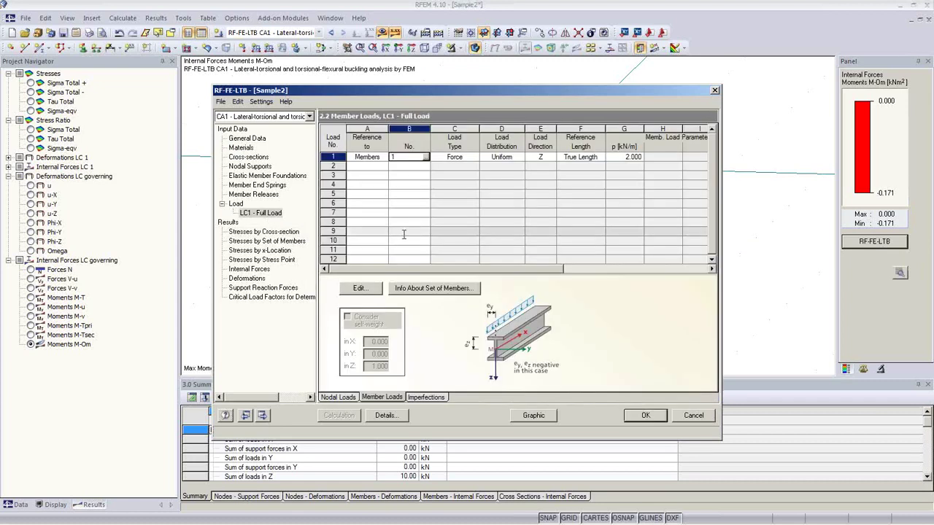
key("Tab")
key("Tab")
key("Tab")
key("Tab")
key("Tab")
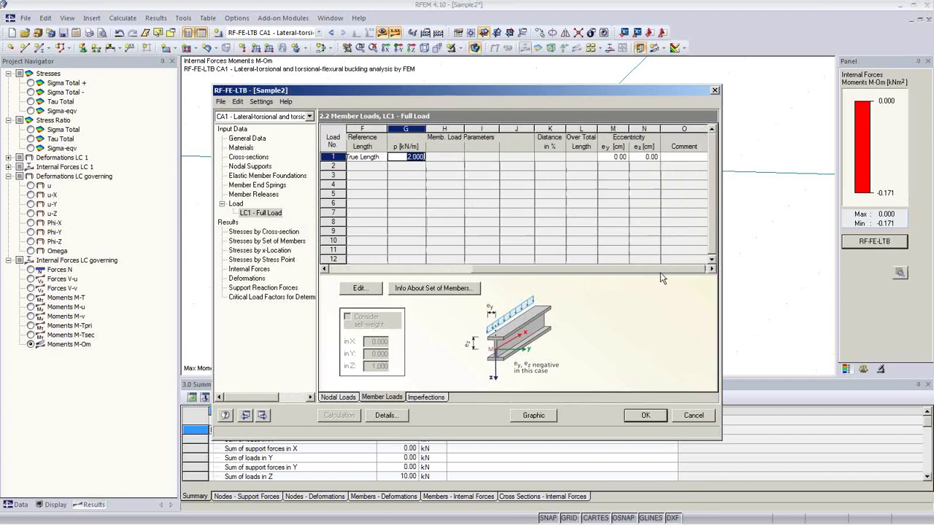
Step: Set the load eccentricity to ey -3.77 cm and ez -12.06 cm using the stress point mid-way along the upper flange, and recalculate
left_click(647, 159)
left_click(654, 157)
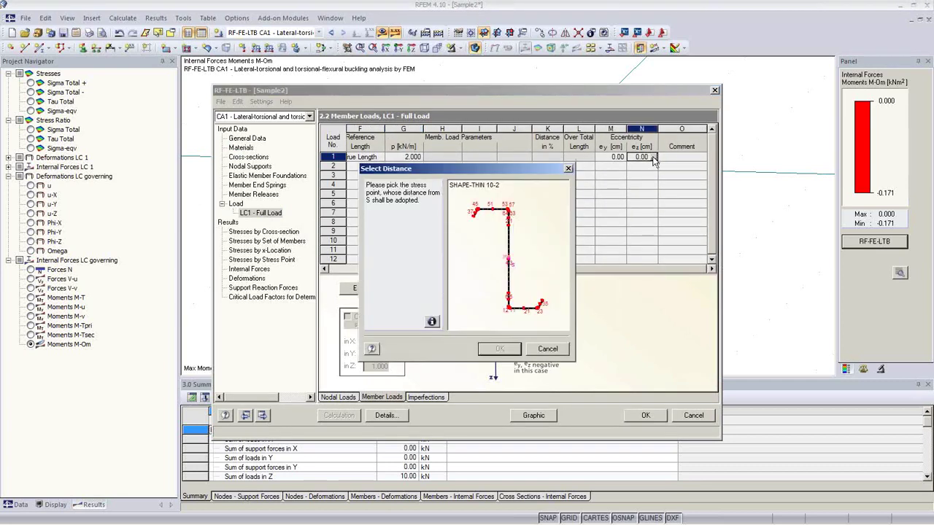
left_click(491, 210)
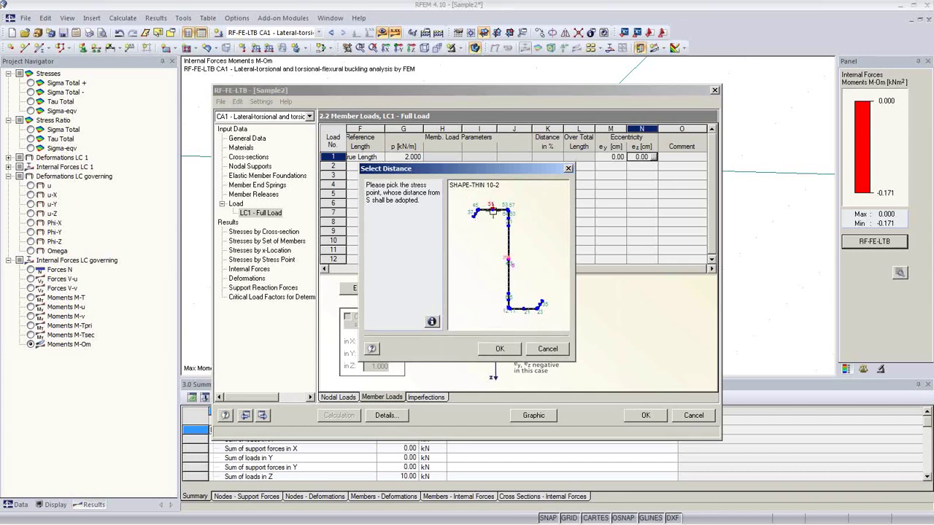
left_click(500, 349)
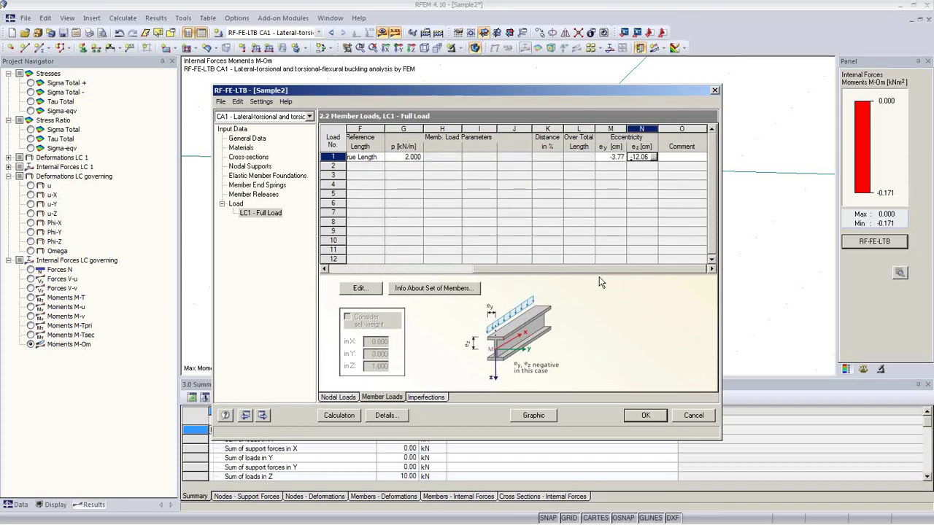
left_click(338, 415)
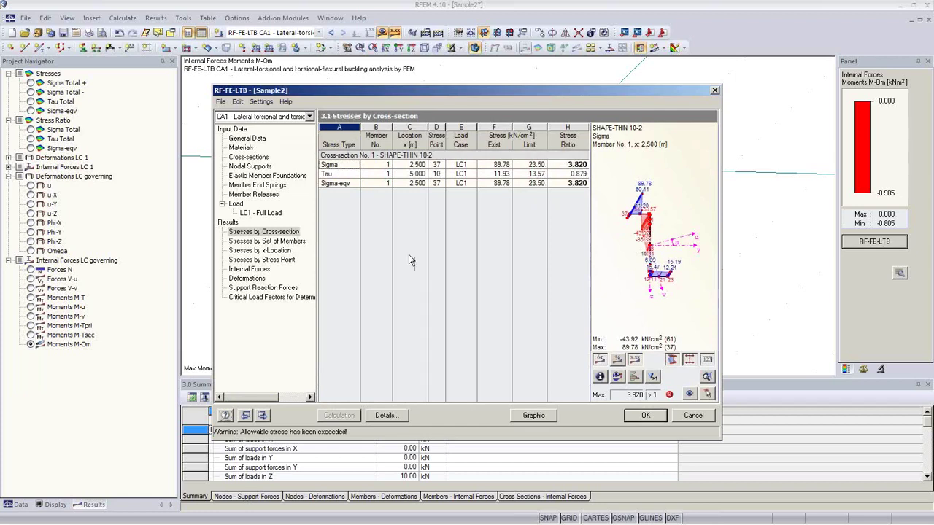
Step: Check the critical load factor for the eccentric load and review the LC1 member load's eccentricities
left_click(283, 298)
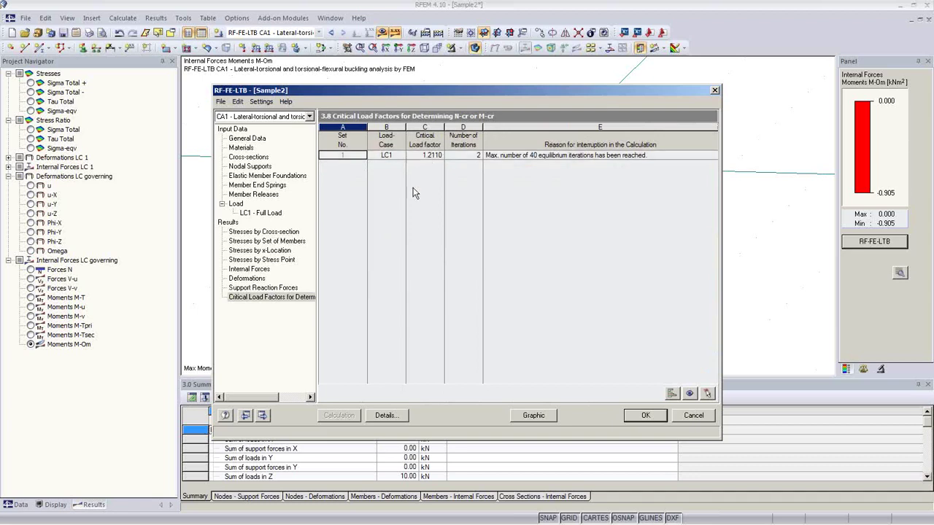
left_click(261, 212)
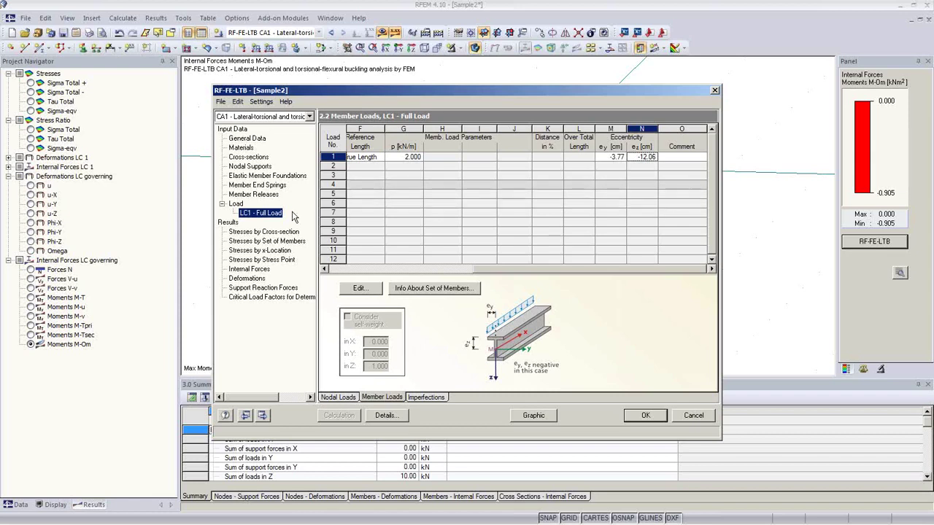
Step: Add an elastic member foundation assigned to set of members 1
left_click(268, 180)
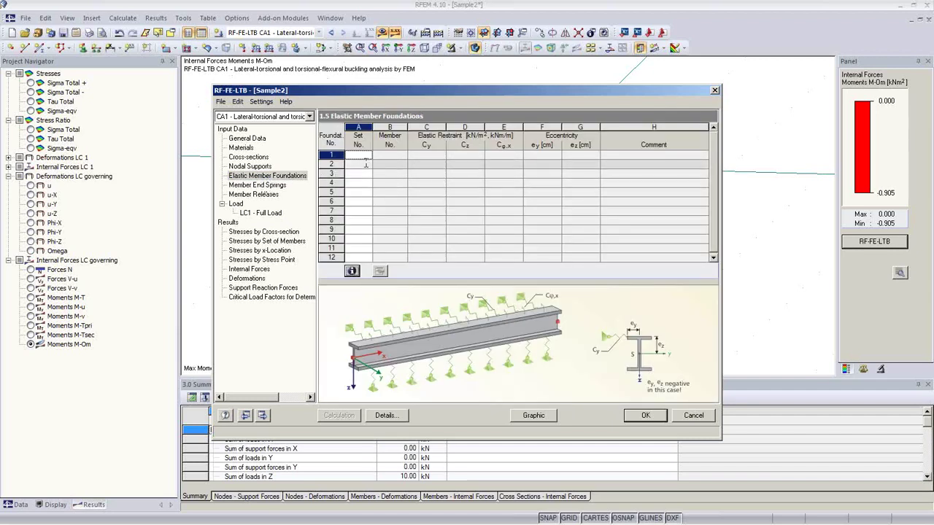
left_click(367, 155)
left_click(368, 155)
left_click(367, 164)
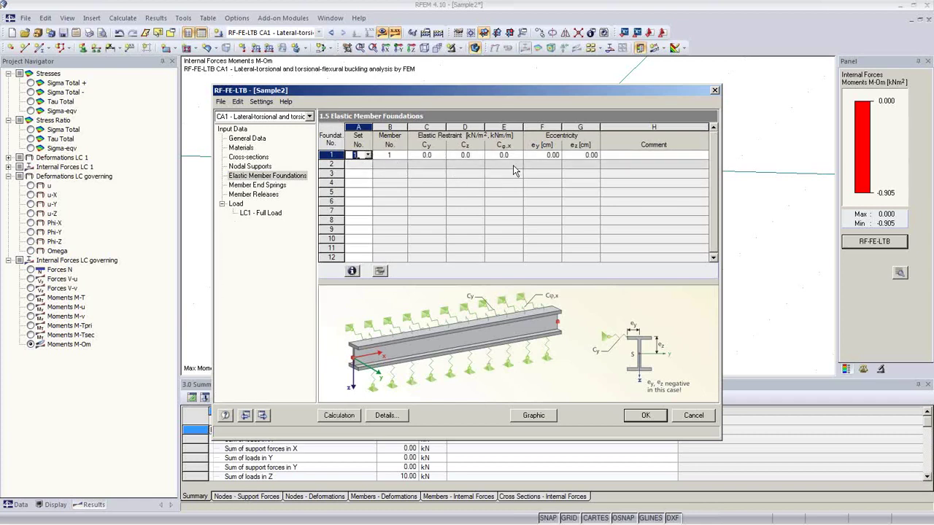
left_click(536, 155)
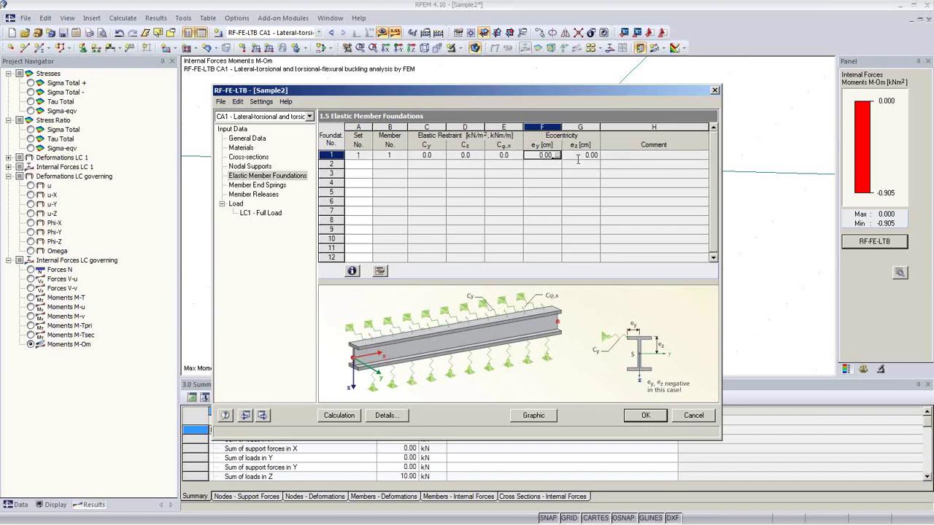
Step: Bring up the tension field spring calculation for the foundation and deactivate lateral restraint, leaving only rotational restraint from trapezoidal sheet metal
left_click(380, 274)
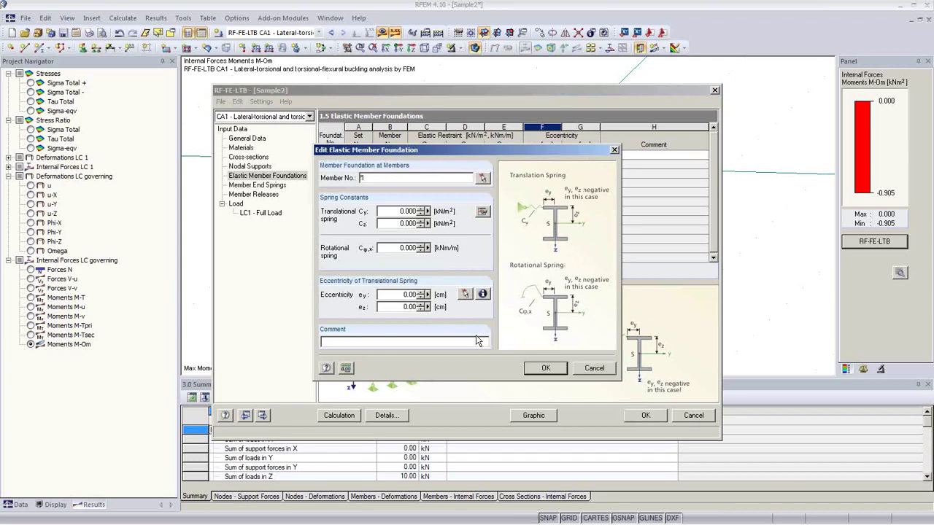
left_click(485, 213)
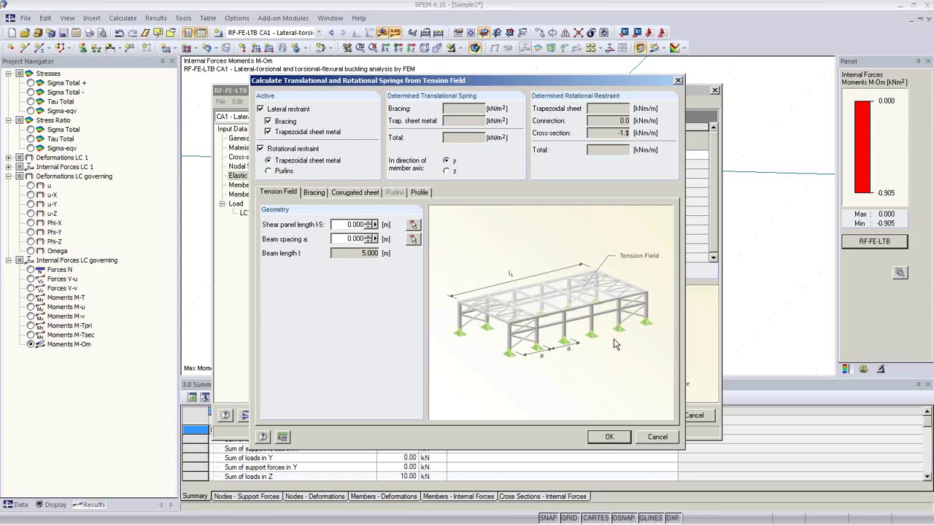
left_click(261, 108)
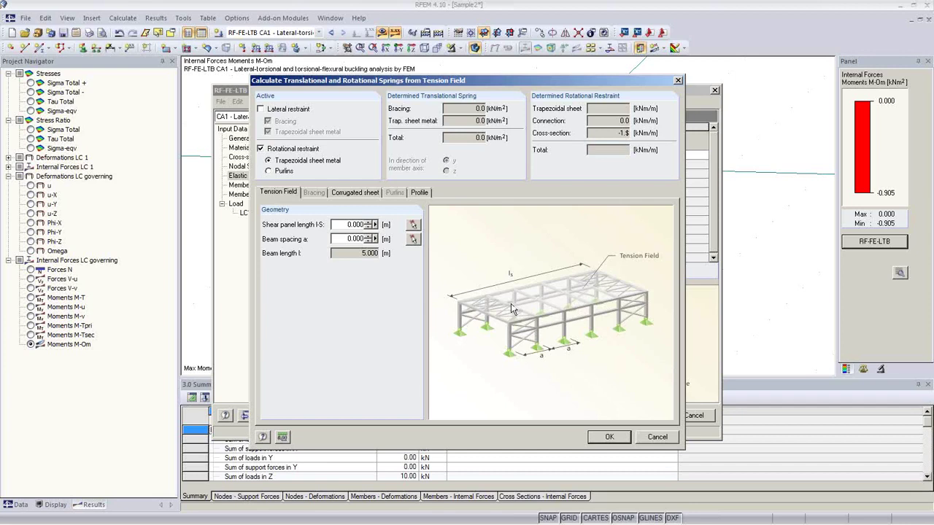
Step: Set the tension field's shear panel length to 20 m and the beam spacing to 1.5 m
left_click(414, 227)
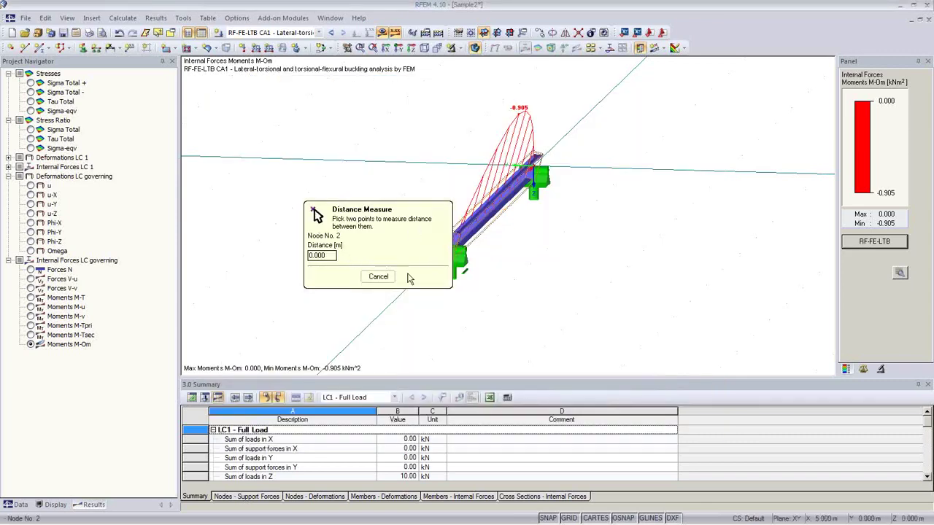
left_click(378, 276)
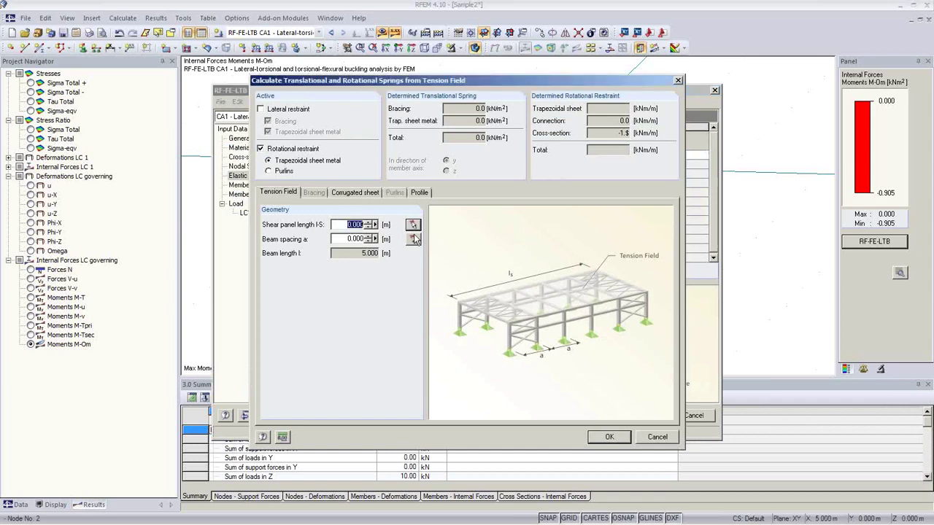
type("1")
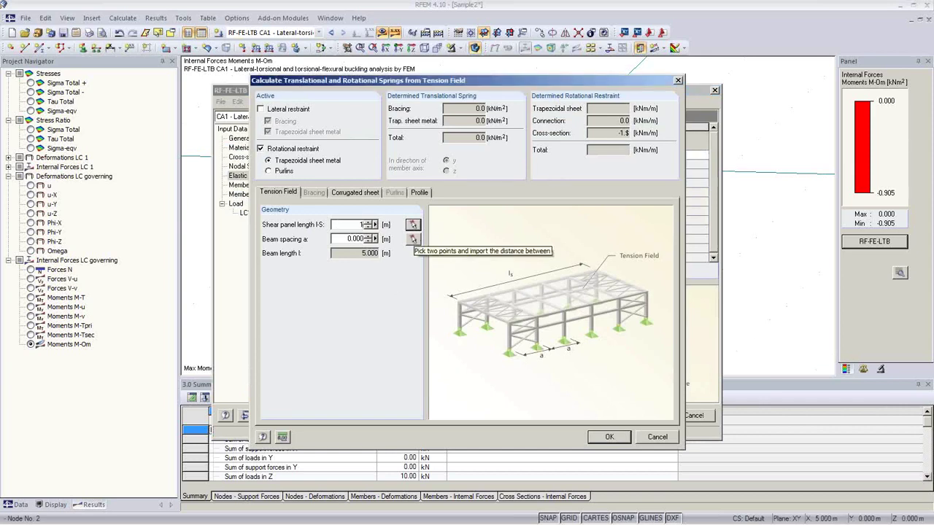
type("0")
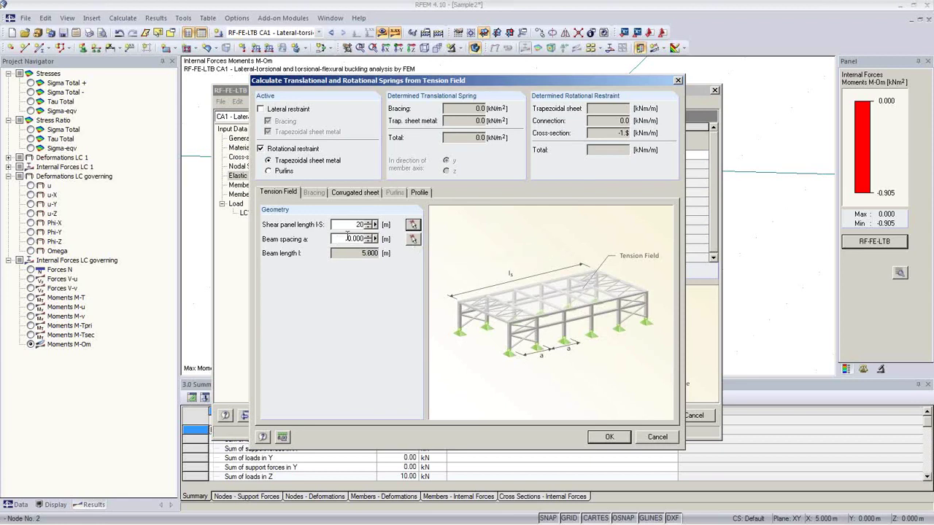
key("Tab")
type("1.5")
Step: Choose the Thyssen positive position corrugated sheet TBS T 135 - 1.00 as the profiled steel sheeting
left_click(356, 192)
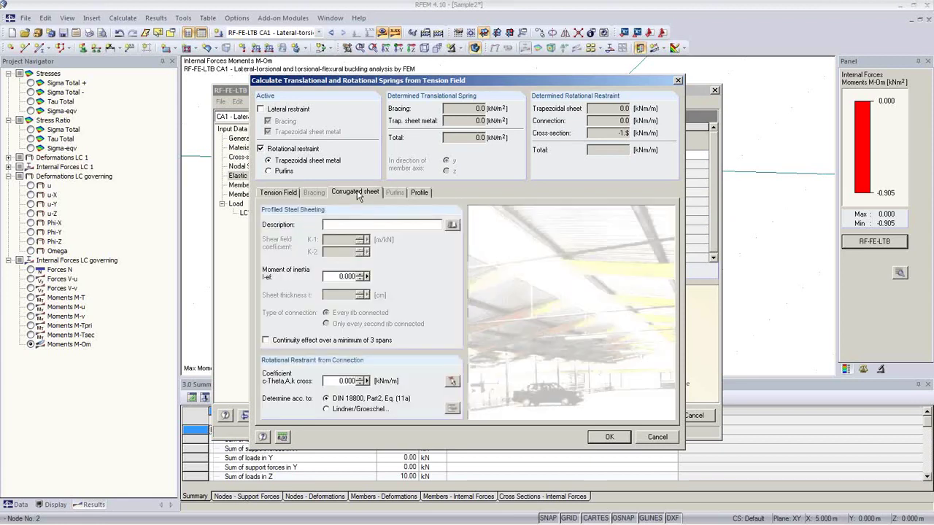
left_click(452, 225)
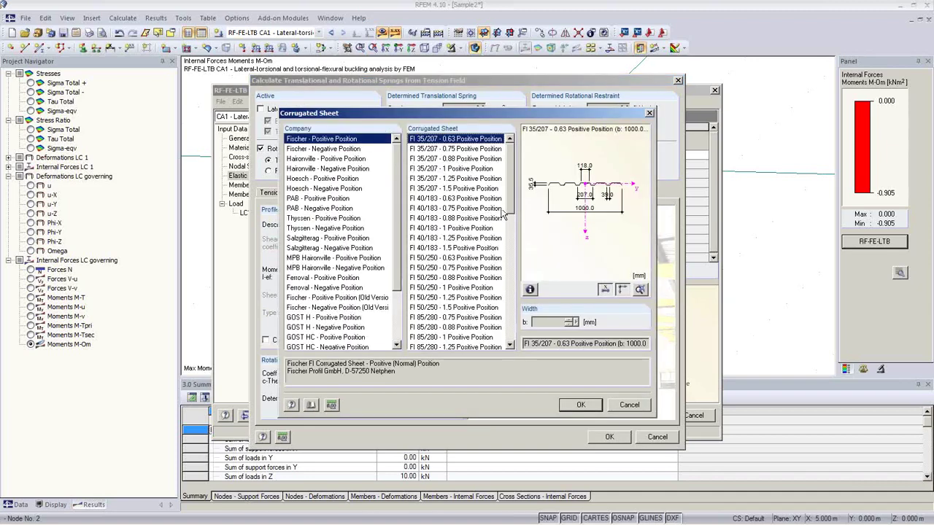
left_click_drag(509, 207, 512, 256)
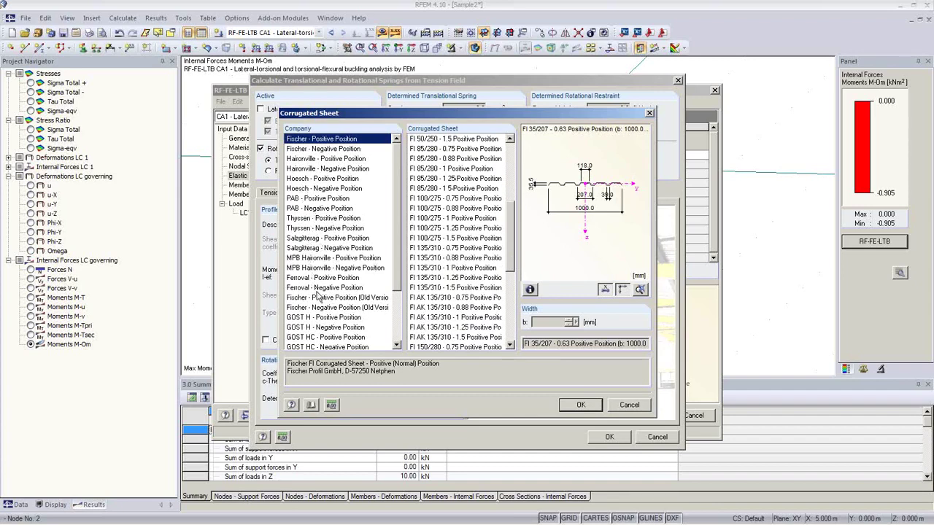
left_click(316, 219)
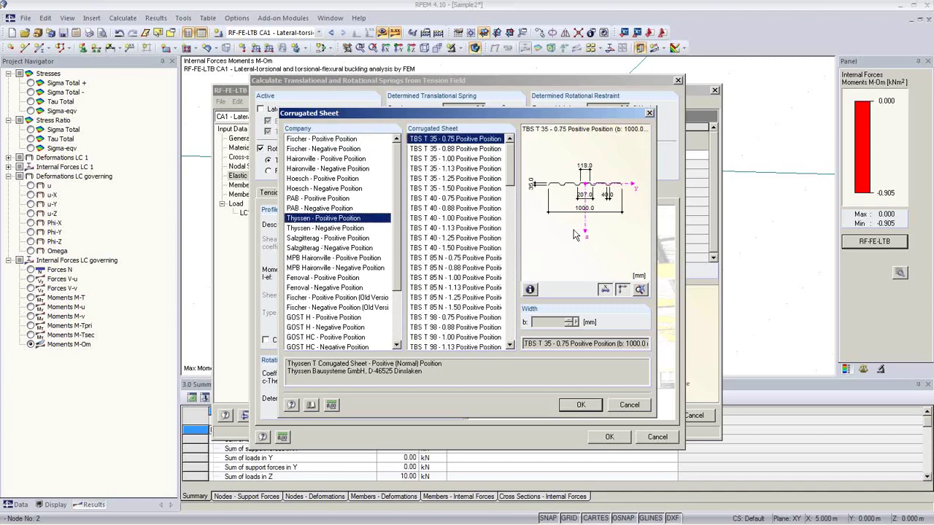
left_click_drag(513, 181, 515, 279)
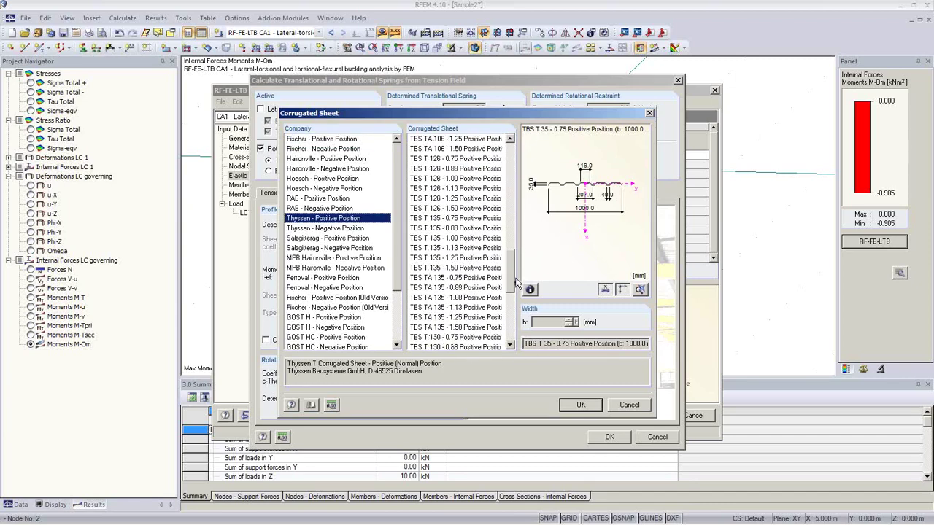
left_click(453, 240)
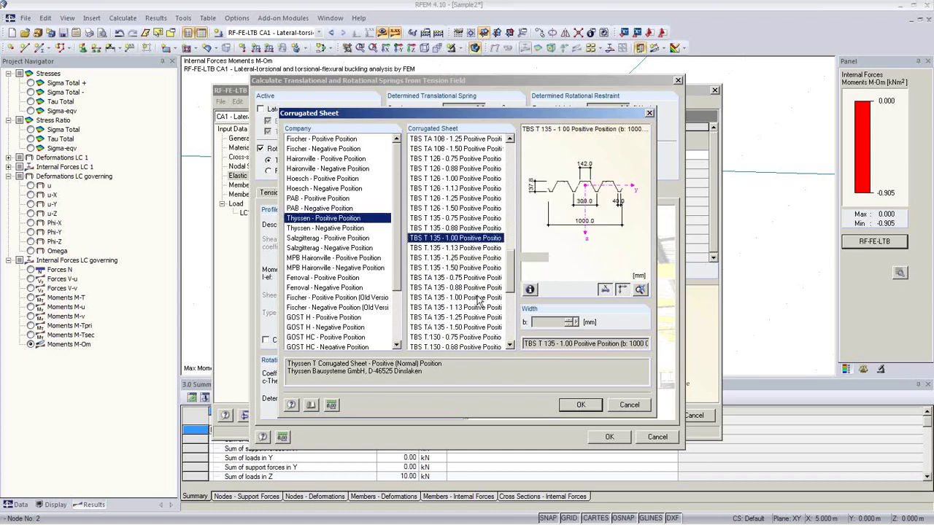
left_click(580, 405)
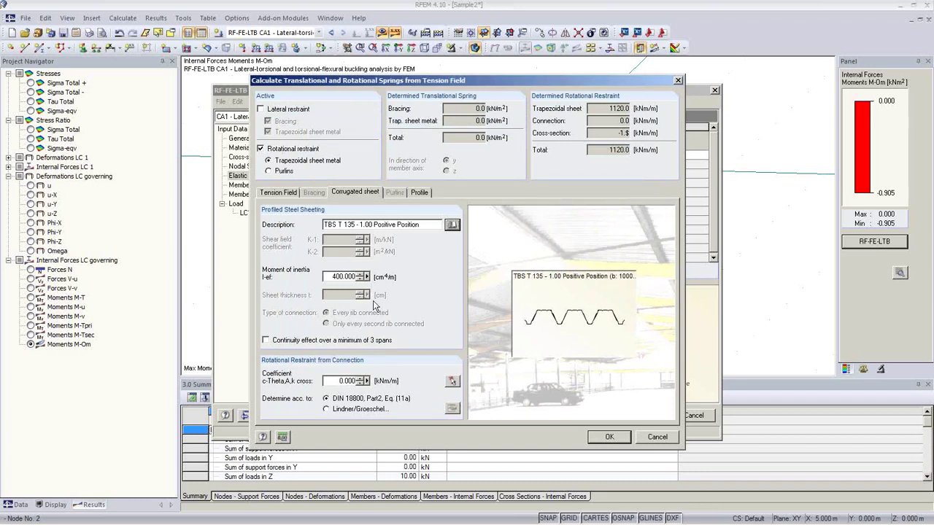
Step: Enable the continuity effect over a minimum of 3 spans and import the 5.2 kNm/m connection coefficient from DIN 18800 Table 7
left_click(269, 341)
left_click(452, 382)
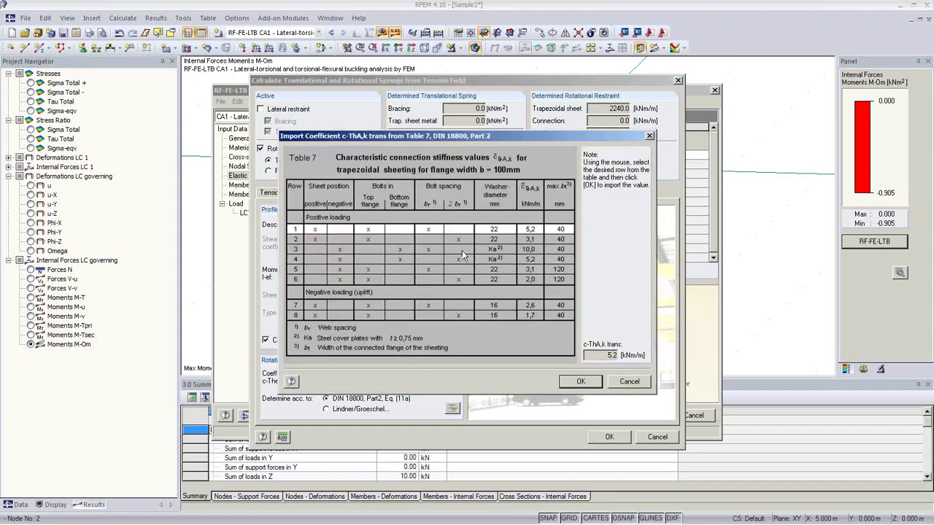
left_click(431, 241)
left_click(582, 381)
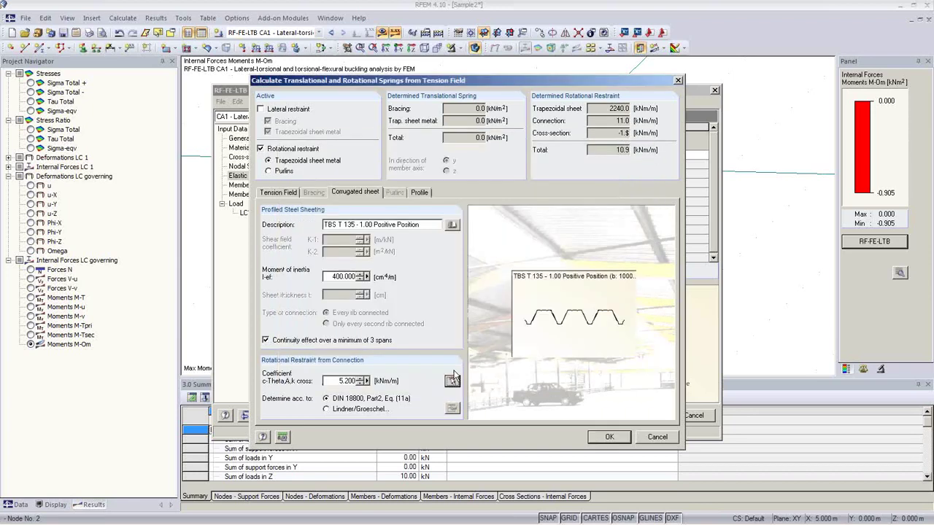
Step: Exclude the rotation restraint from cross-section deformation and apply the calculated rotational spring to the member foundation
left_click(420, 193)
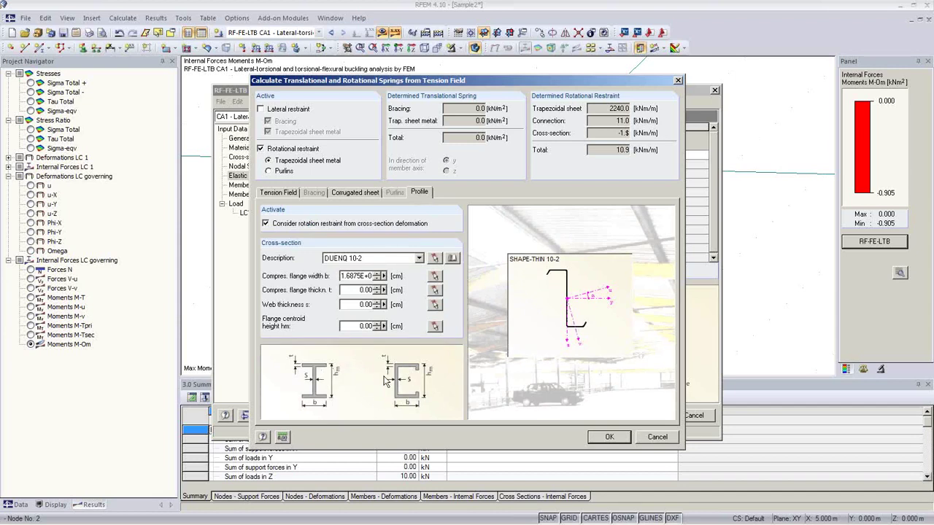
left_click(265, 224)
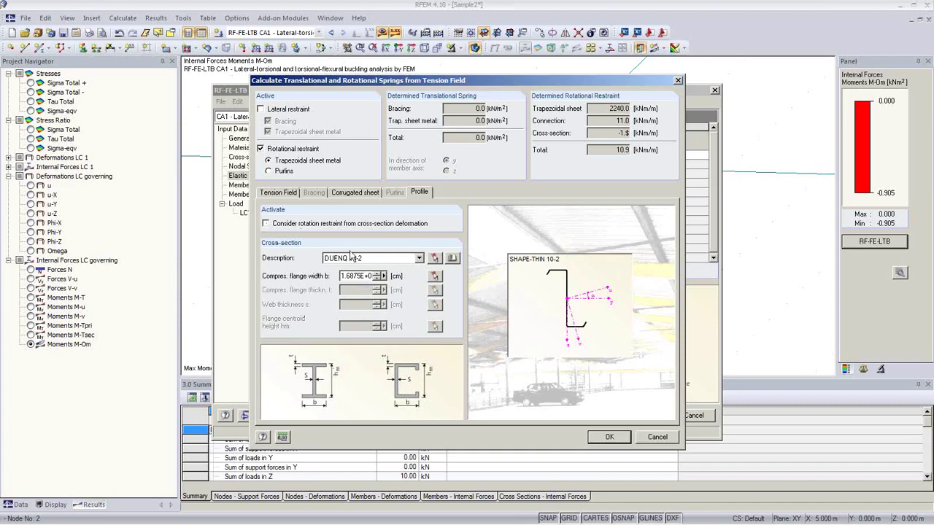
left_click(610, 437)
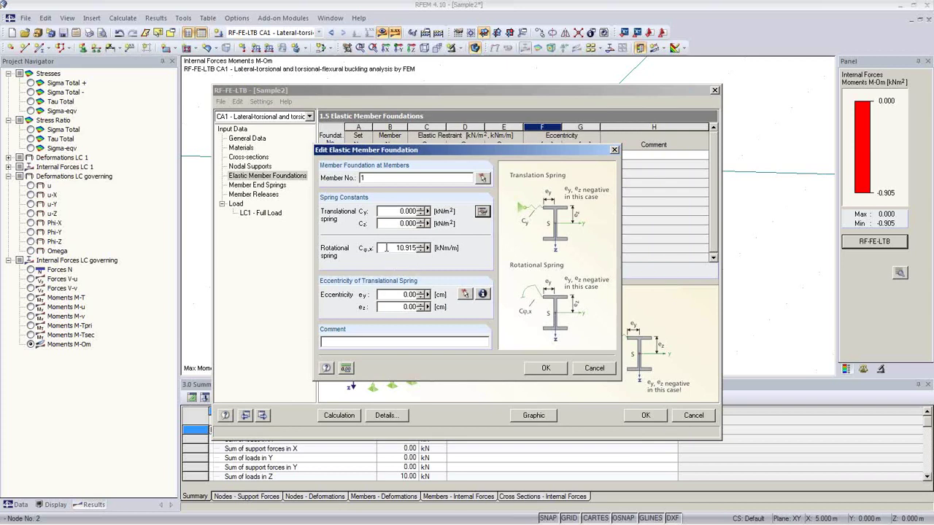
double_click(386, 248)
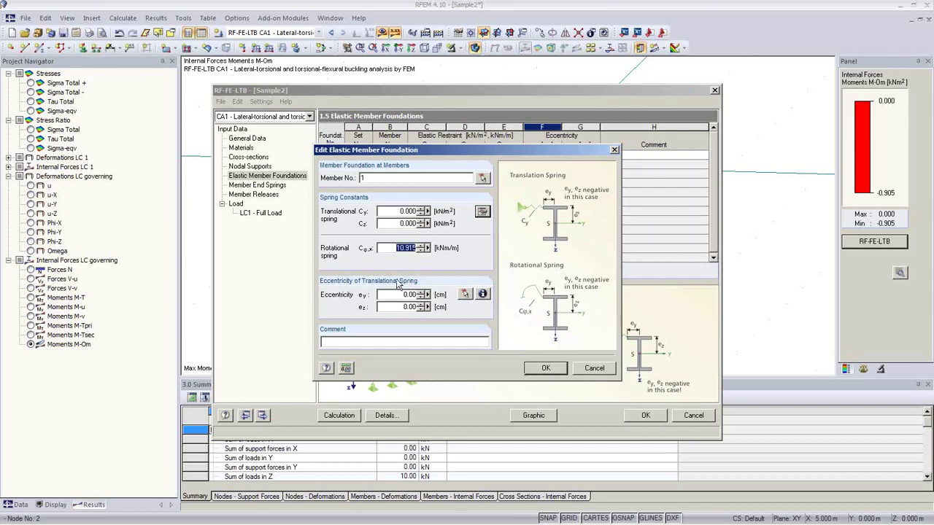
left_click(546, 369)
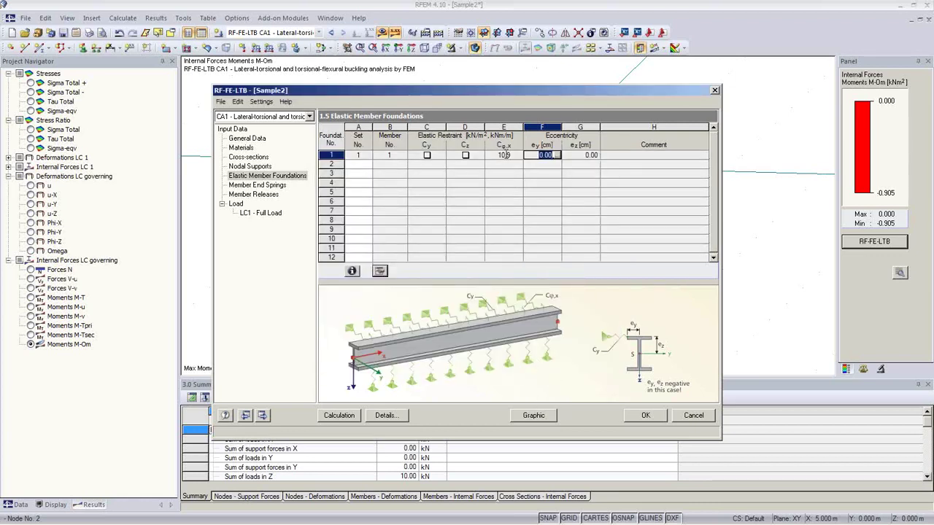
Step: Set the foundation eccentricity to ey -0.33 cm and ez -12.63 cm using the stress point mid-way along the upper flange
left_click(588, 156)
left_click(596, 156)
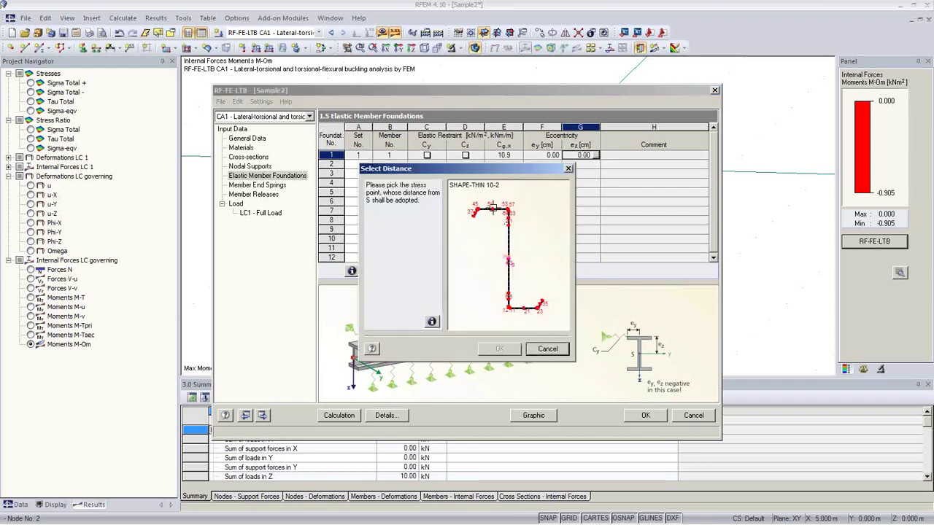
left_click(492, 209)
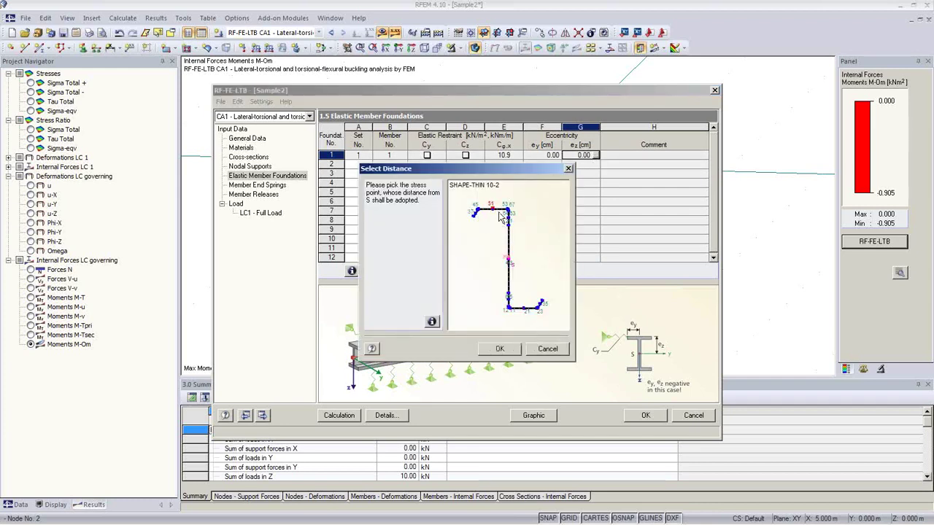
left_click(500, 349)
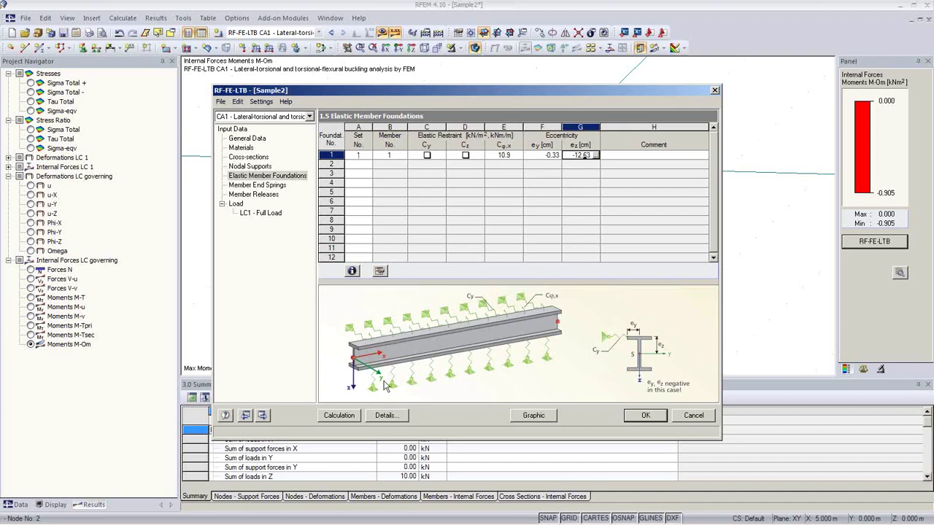
Step: Recalculate with the elastic foundation and examine the cross-section stresses and critical load factor
left_click(352, 415)
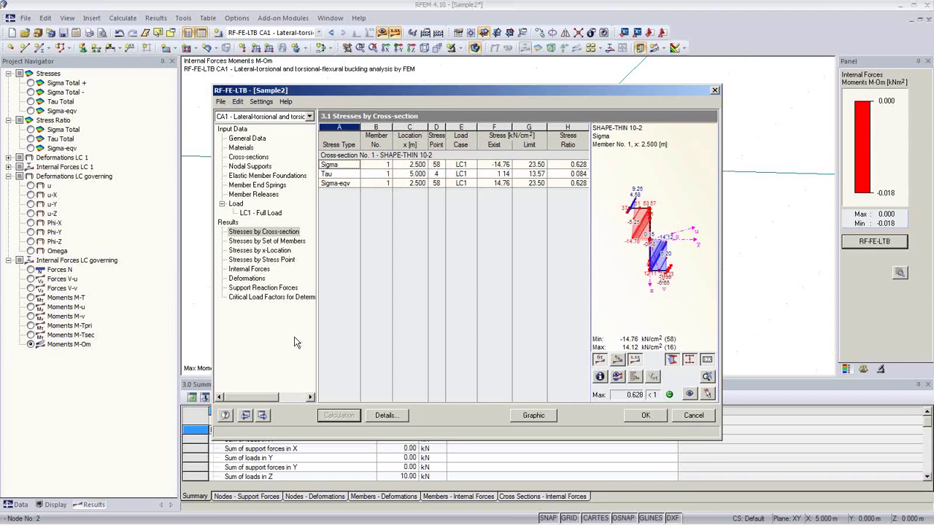
left_click(288, 297)
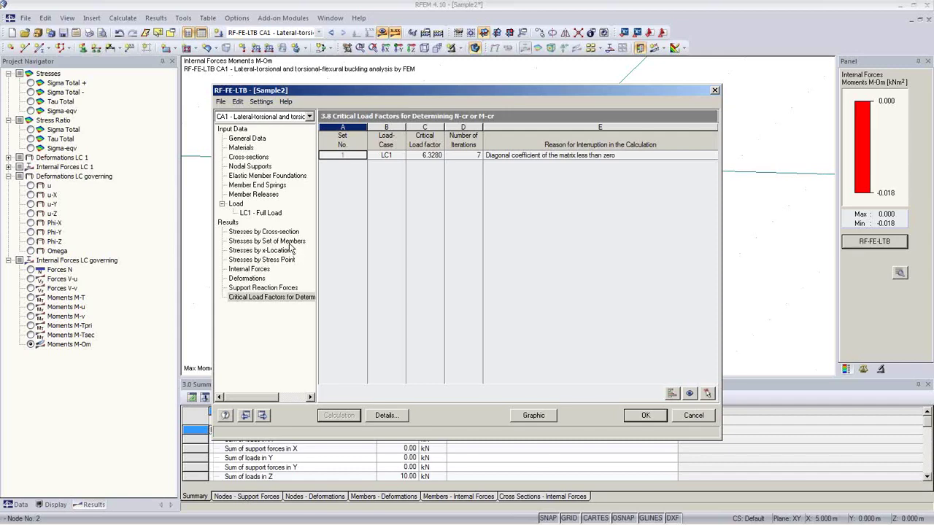
Step: Bring up the imperfections input of LC1 and move the module window aside to view the purlin model behind it
left_click(264, 214)
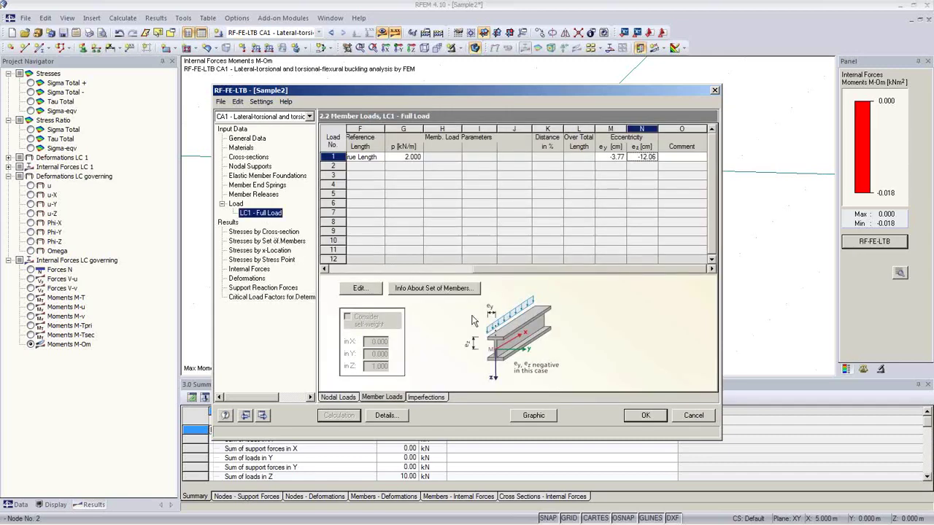
left_click(427, 397)
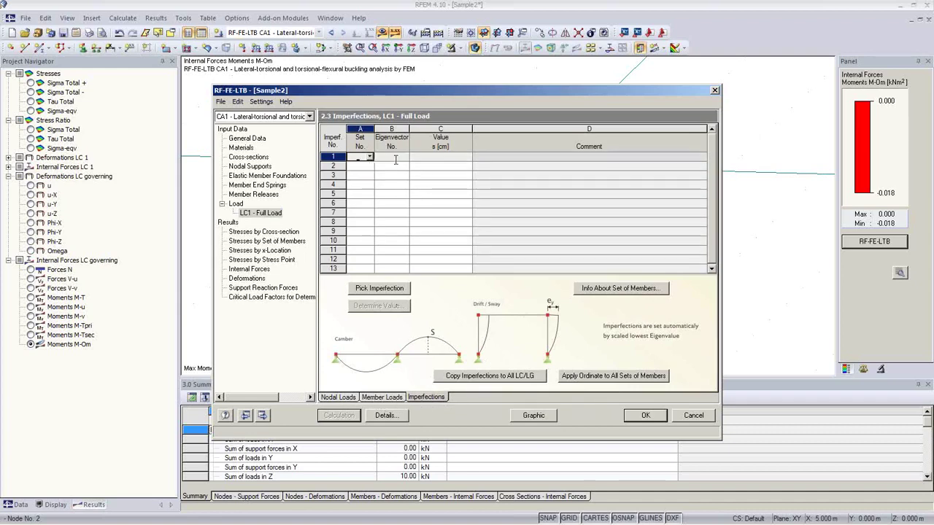
left_click_drag(439, 94, 445, 302)
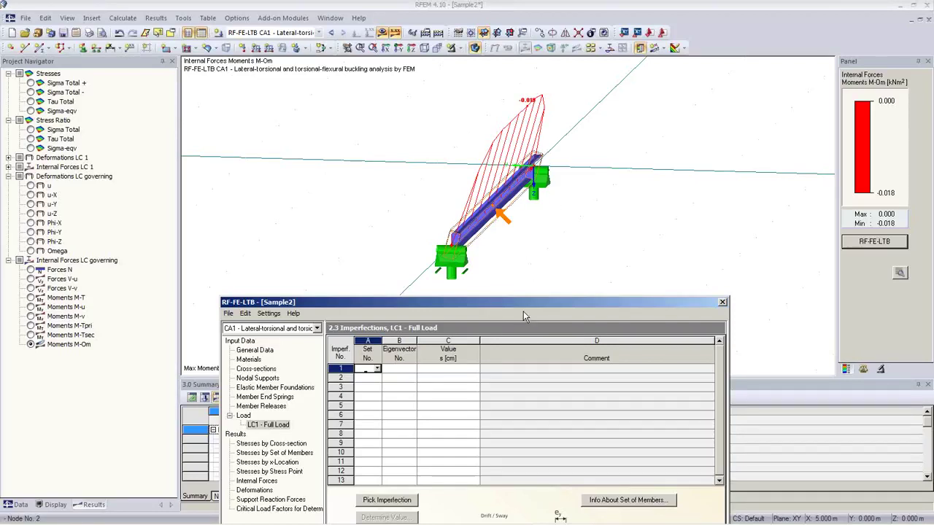
left_click_drag(523, 311, 498, 173)
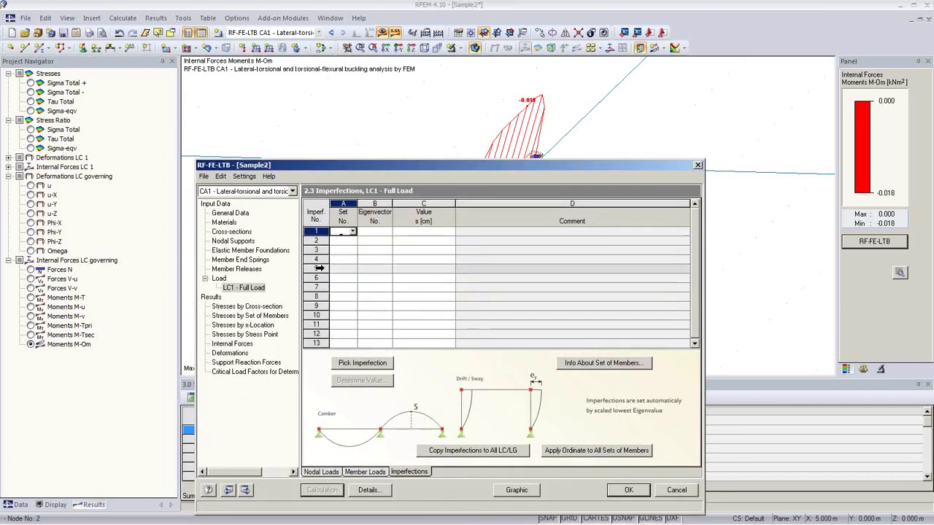
Step: Assign imperfection 1 of LC1 to member set 1 - Purlin and start picking its eigenvector graphically
left_click(352, 232)
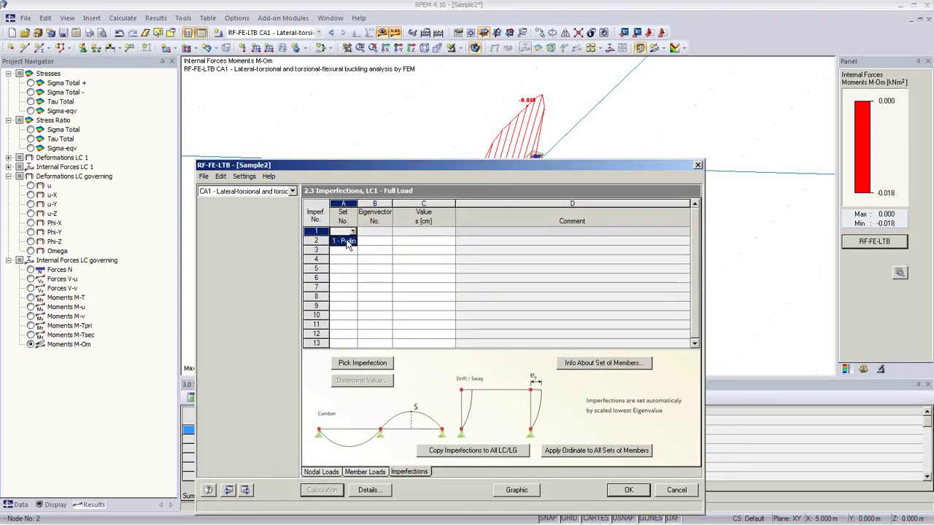
left_click(348, 241)
left_click(387, 232)
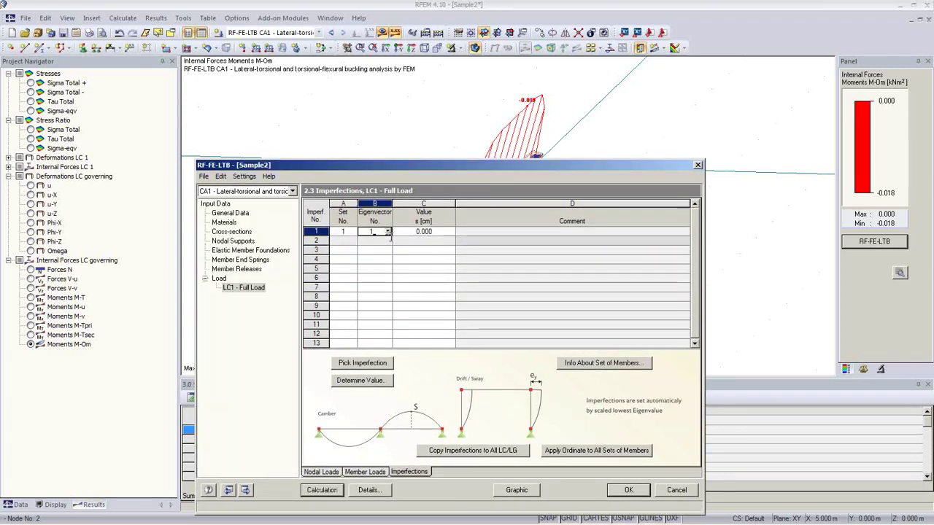
left_click(365, 362)
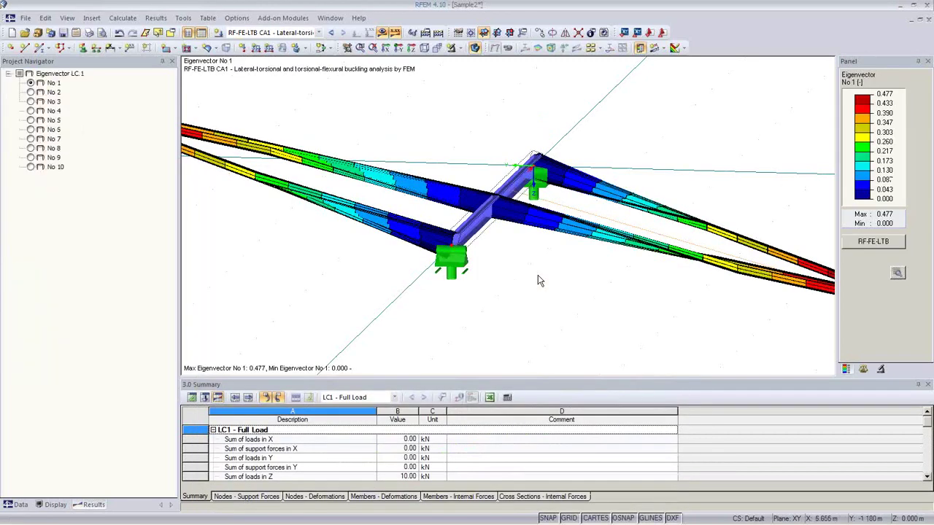
Step: Compare the mode shapes of eigenvectors 1 and 2 on the purlin model
middle_click_drag(569, 291, 550, 269)
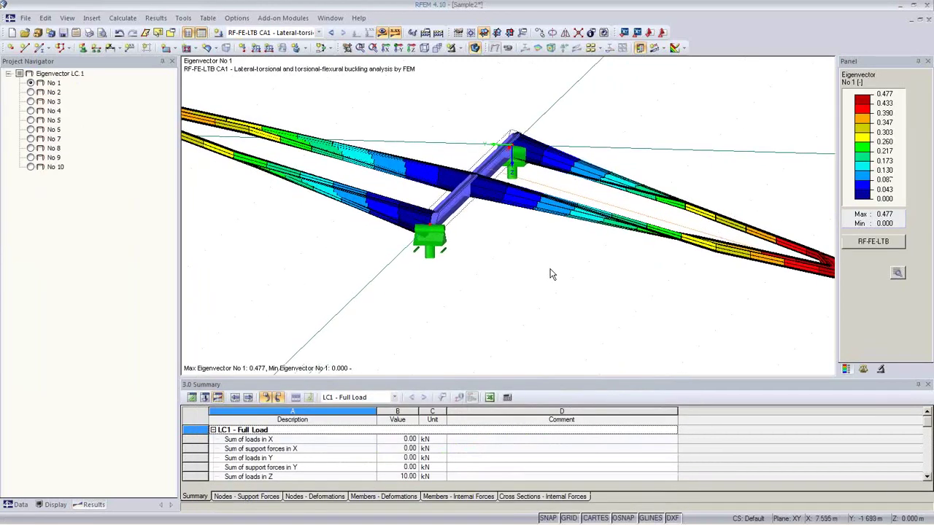
scroll(552, 272, "down", 3)
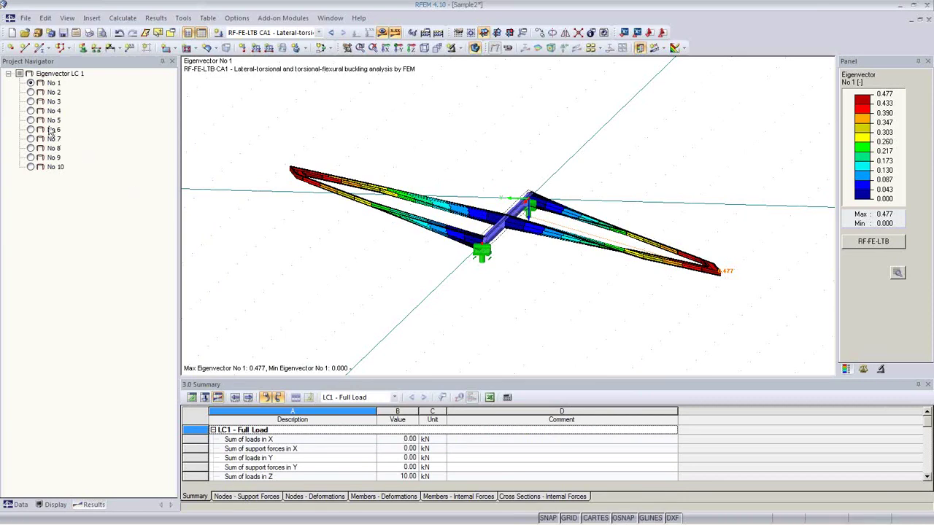
left_click(31, 93)
left_click(31, 83)
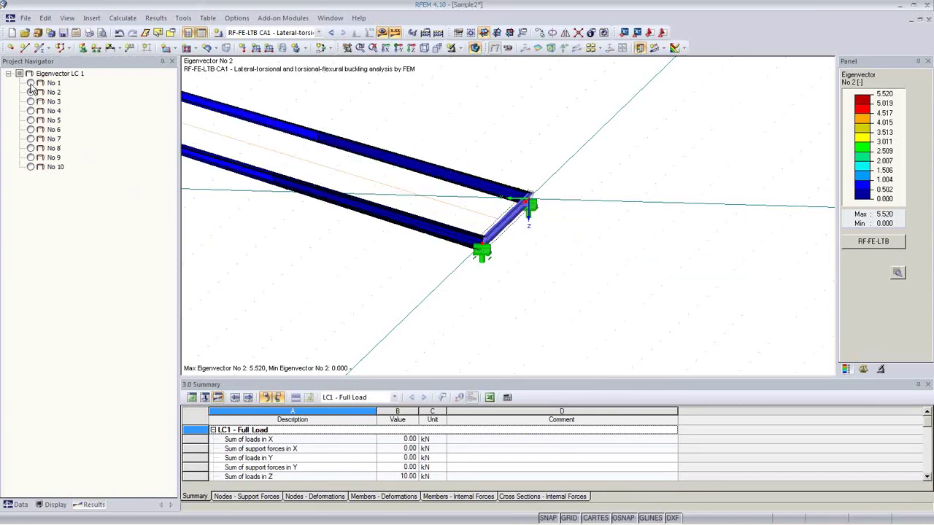
middle_click_drag(476, 297, 498, 325, "ctrl")
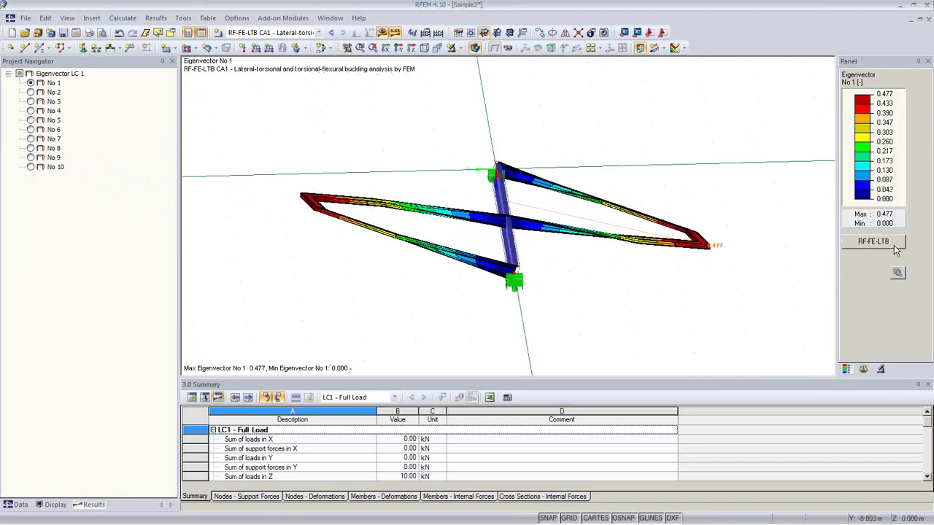
Step: Show eigenvector 2 and reduce the deformation display factor to 0.375 so the whole mode shape fits the view
left_click(31, 91)
middle_click_drag(482, 245, 534, 288)
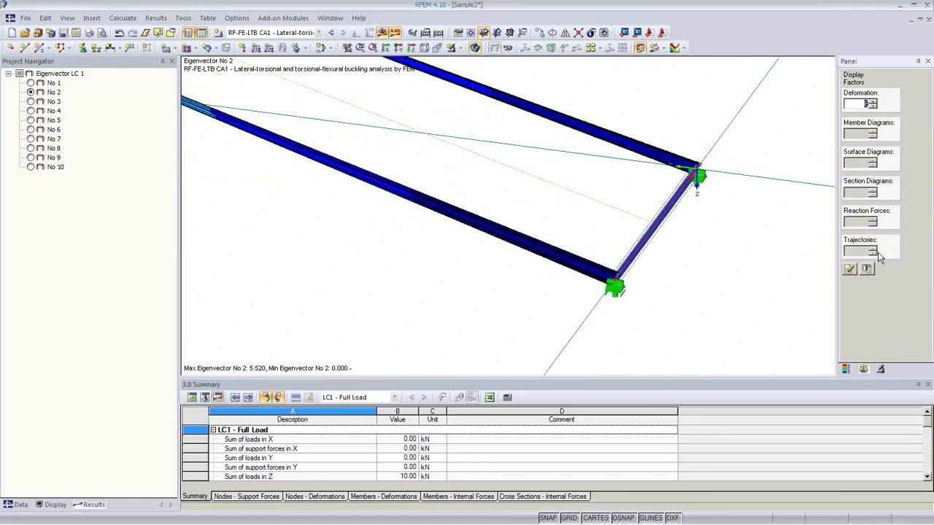
left_click(863, 370)
left_click(872, 107)
left_click(872, 108)
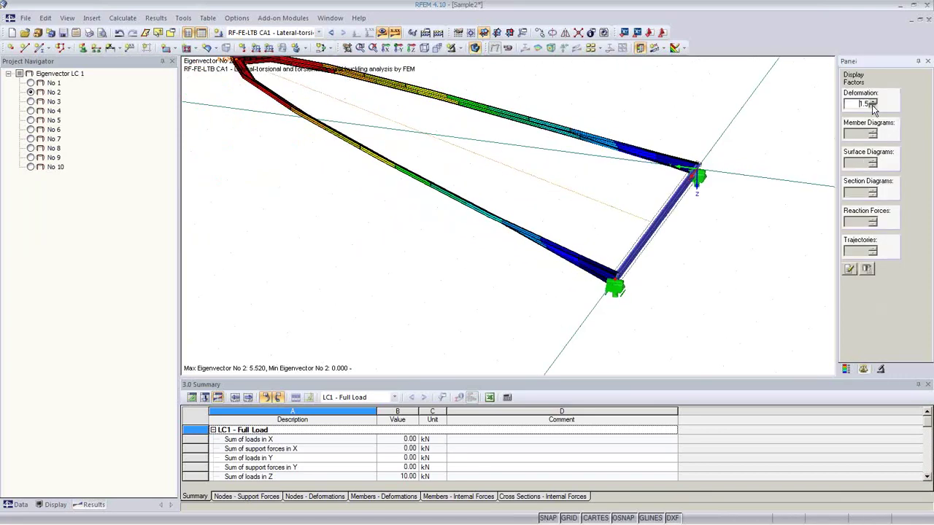
left_click(872, 107)
left_click(872, 108)
middle_click_drag(765, 265, 684, 246, "ctrl")
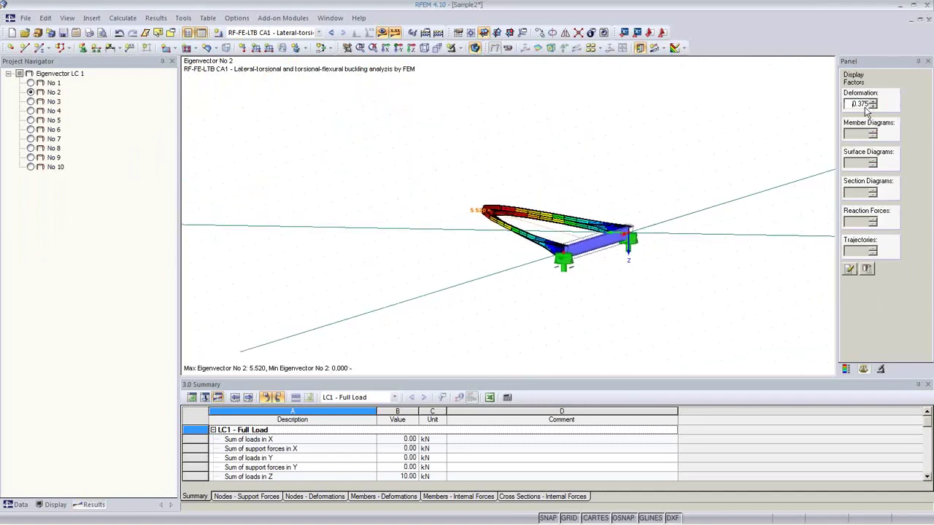
scroll(636, 237, "up", 2)
middle_click_drag(618, 263, 538, 265)
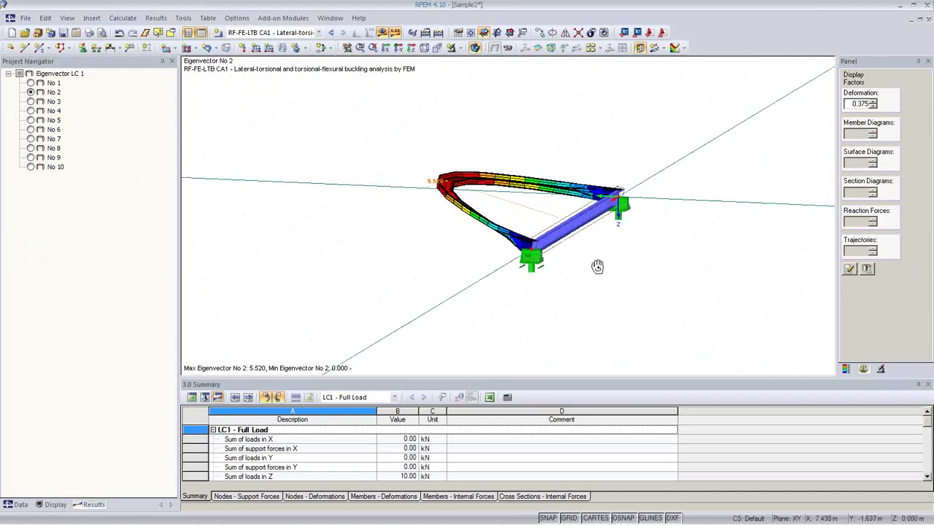
Step: Examine the mode shapes of eigenvectors 3 and 4 along the purlin
left_click(31, 102)
left_click(31, 111)
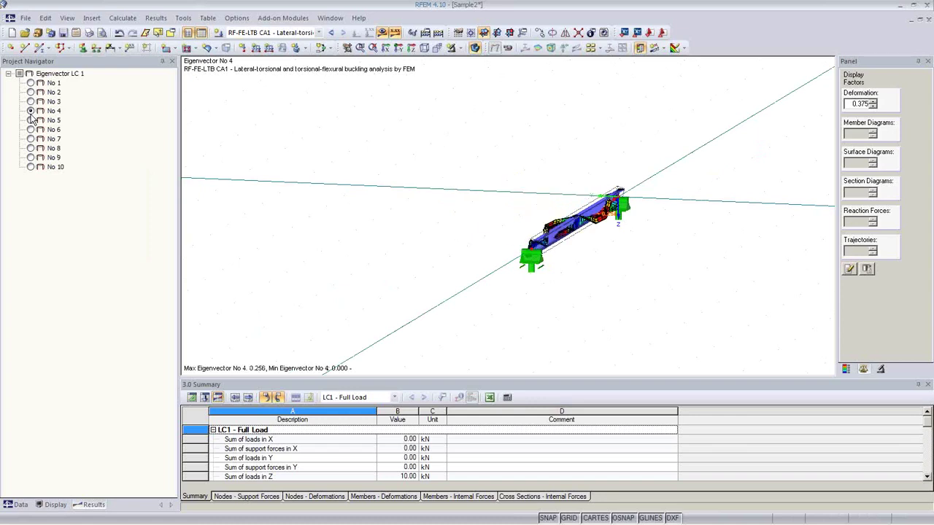
middle_click_drag(358, 270, 562, 277, "ctrl")
scroll(580, 270, "up", 3)
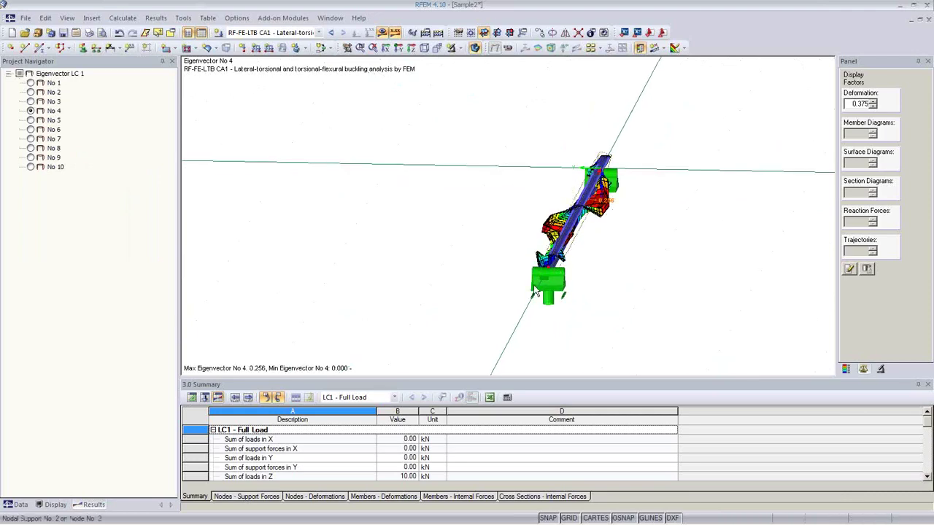
Step: Choose eigenvector 2 as the imperfection shape, inspect its lateral deflection, and return to the RF-FE-LTB module
left_click(30, 92)
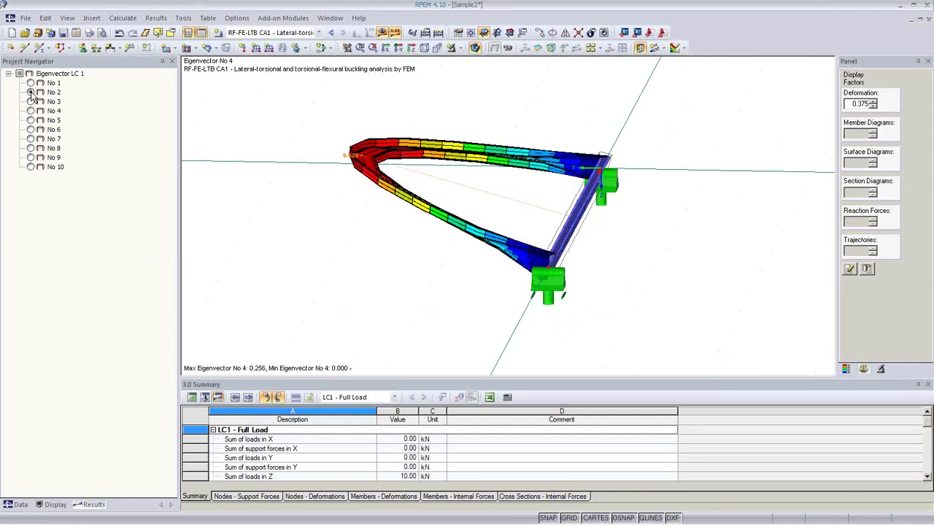
middle_click_drag(538, 254, 398, 284, "ctrl")
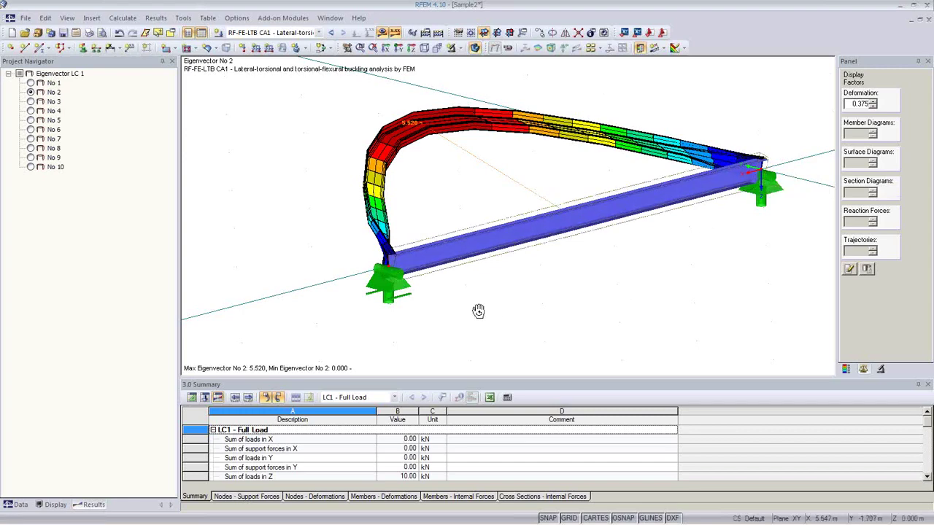
middle_click_drag(480, 311, 745, 211, "ctrl")
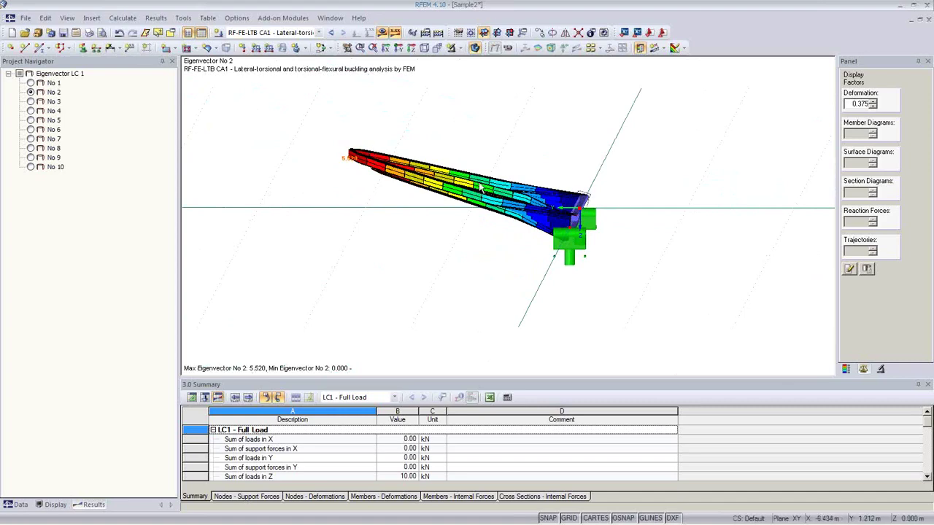
middle_click_drag(591, 267, 535, 299, "ctrl")
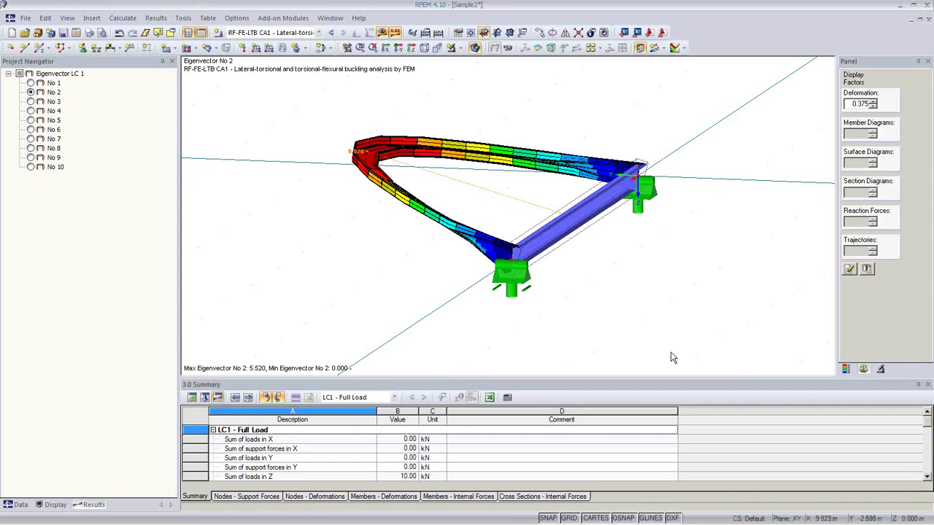
left_click(846, 369)
left_click(876, 242)
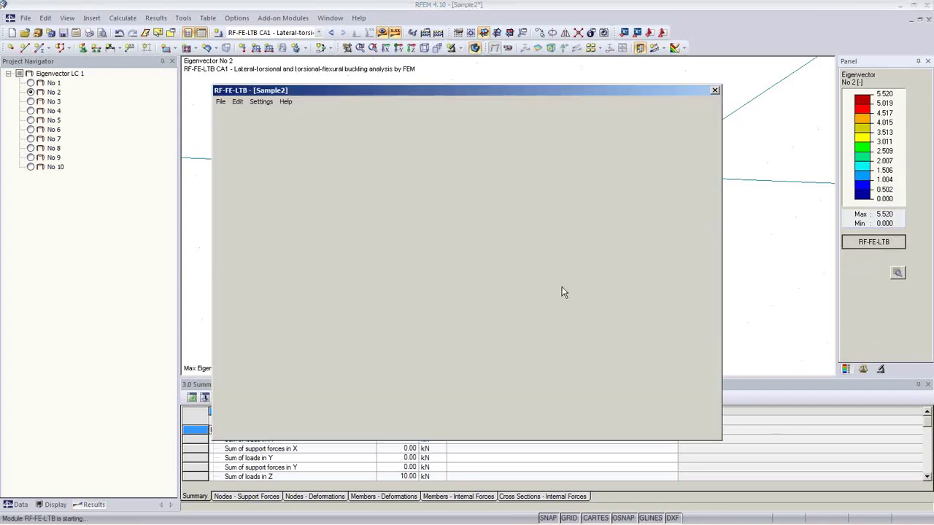
Step: Set the value s of imperfection 1 to 2.5 cm
left_click(441, 159)
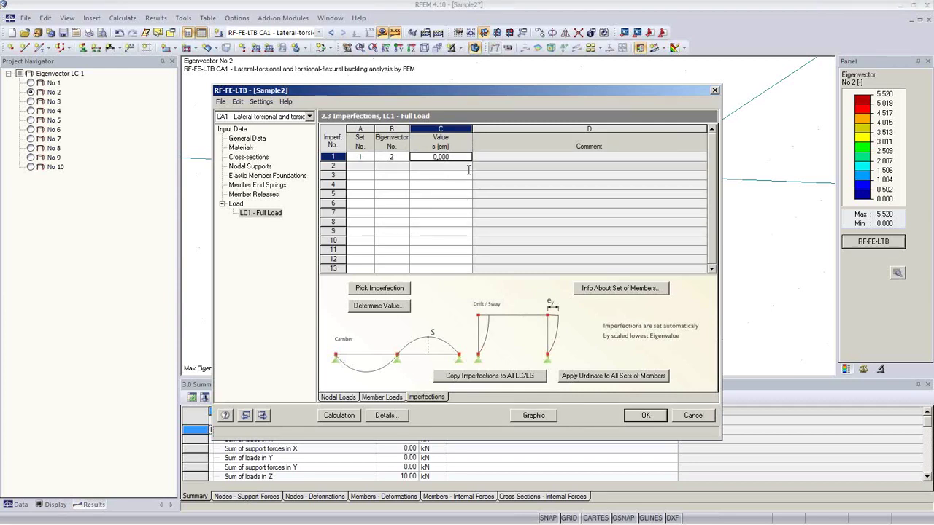
double_click(439, 157)
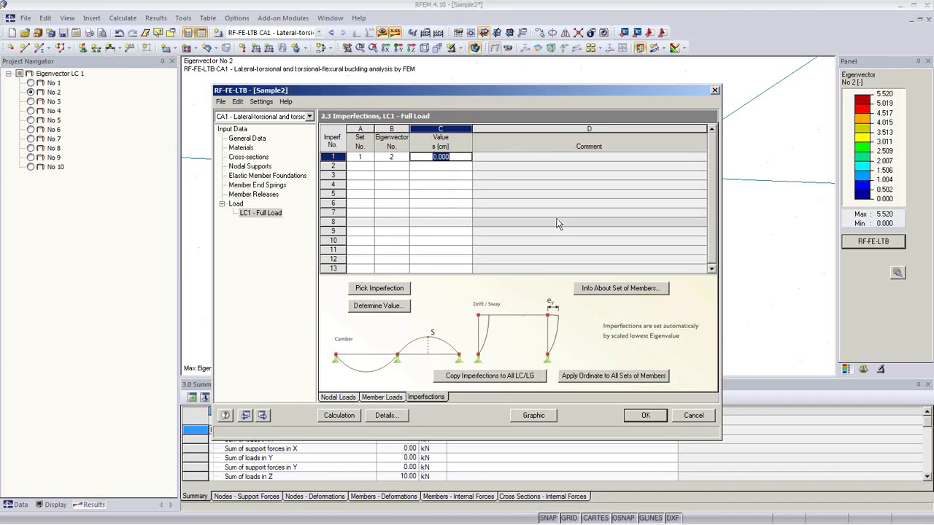
type("2.5")
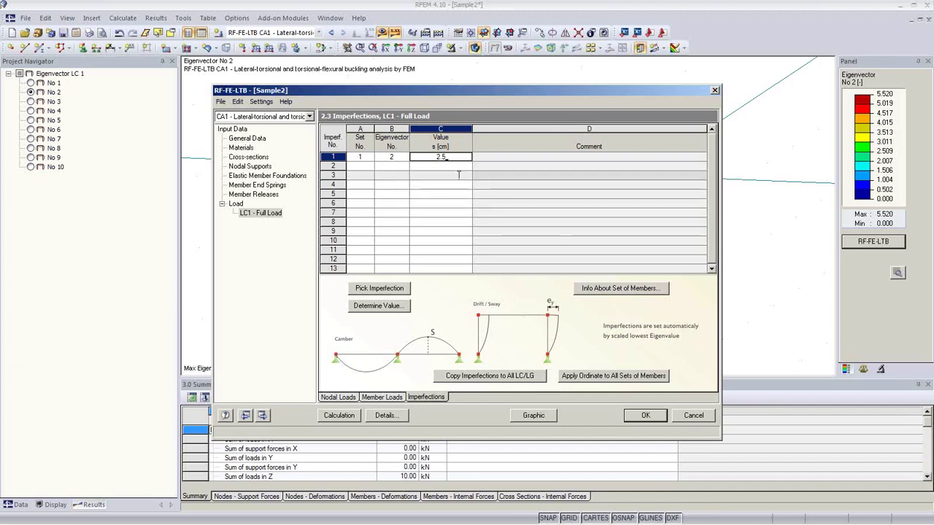
left_click(441, 175)
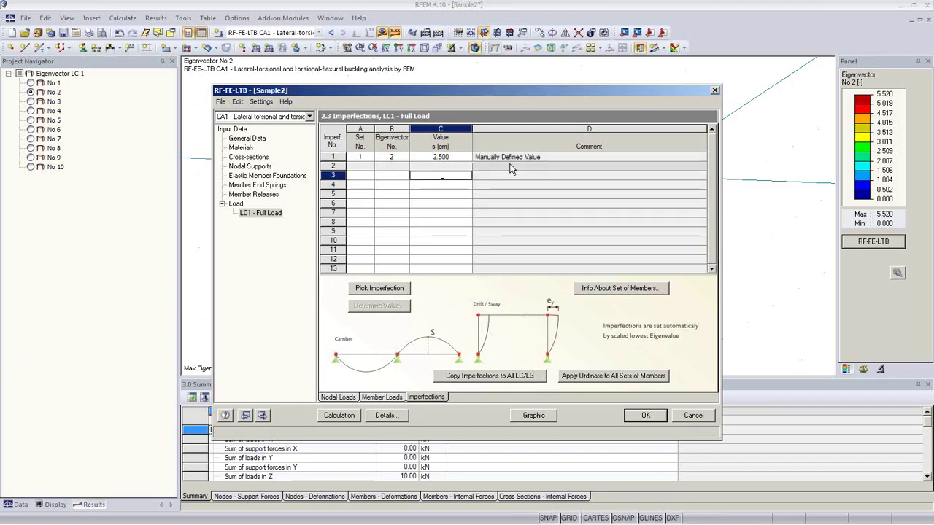
left_click(462, 158)
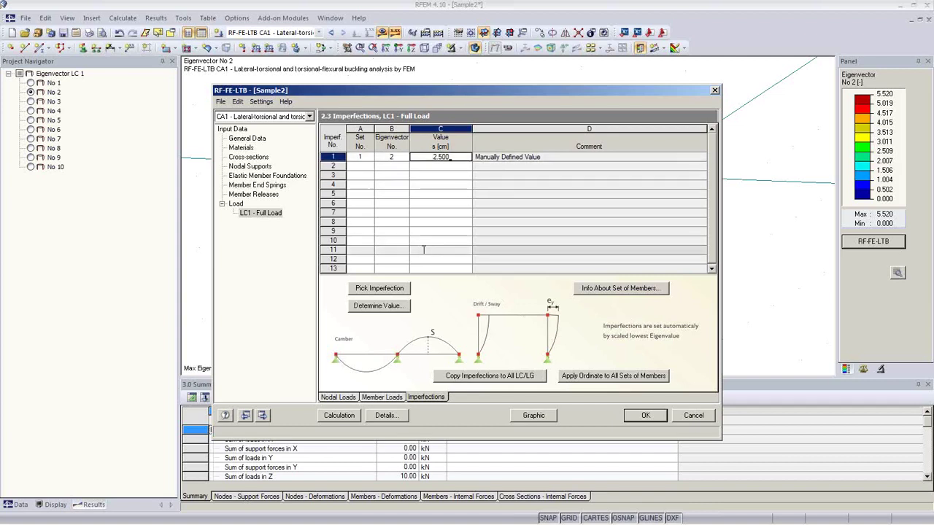
Step: Recalculate with the imperfection and examine the cross-section stresses and critical load factor
left_click(339, 415)
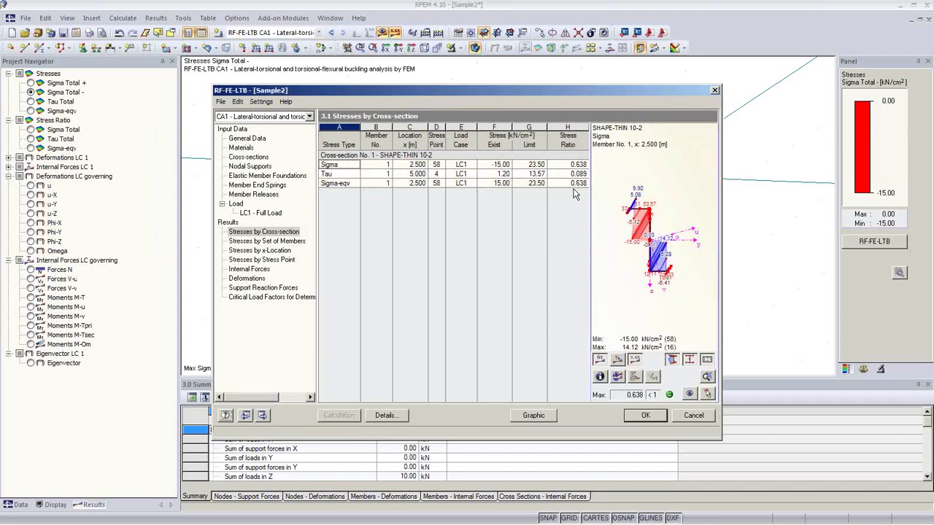
left_click(272, 297)
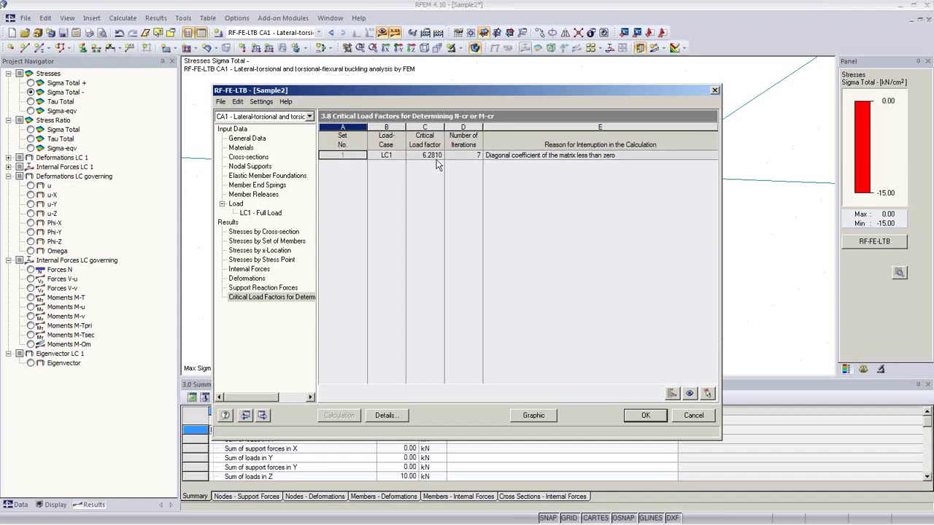
left_click(264, 232)
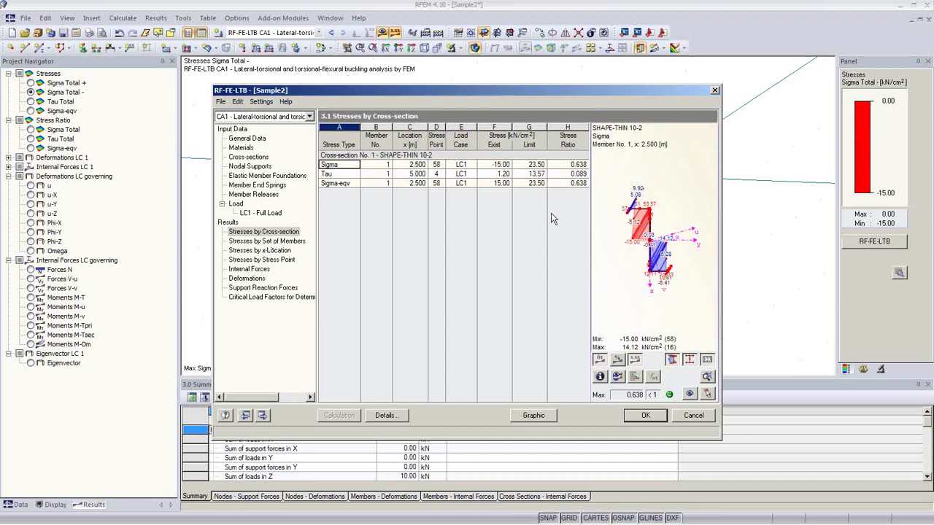
Step: Review the stresses by set of members, x-location and stress point, plus the internal forces, deformations and support reaction forces
left_click(275, 242)
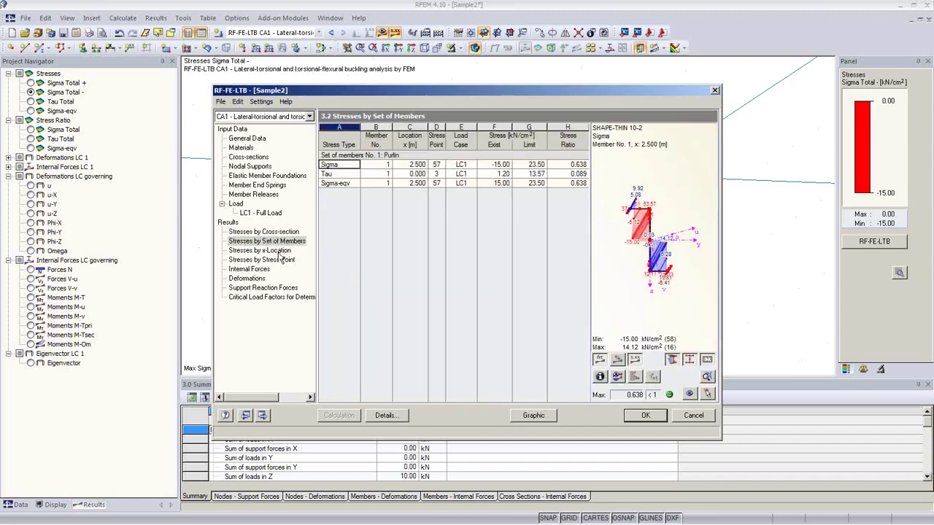
left_click(280, 251)
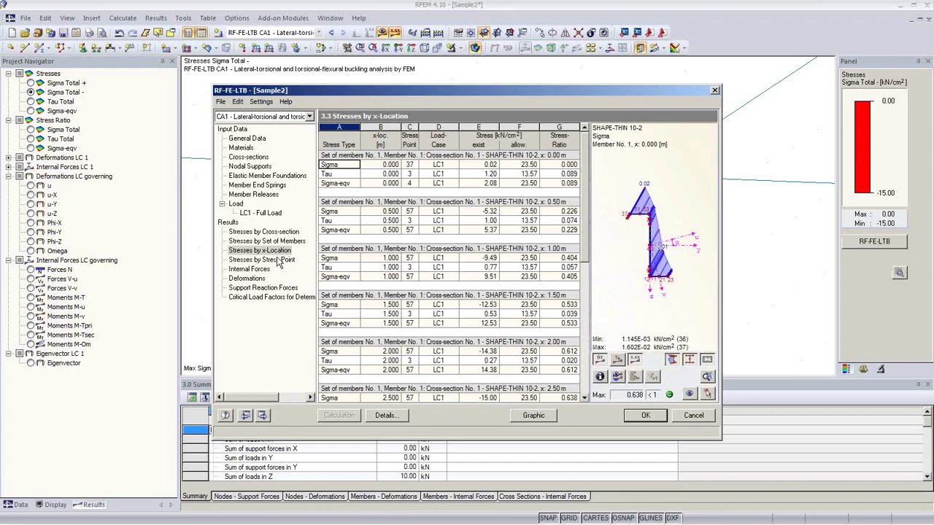
left_click(277, 261)
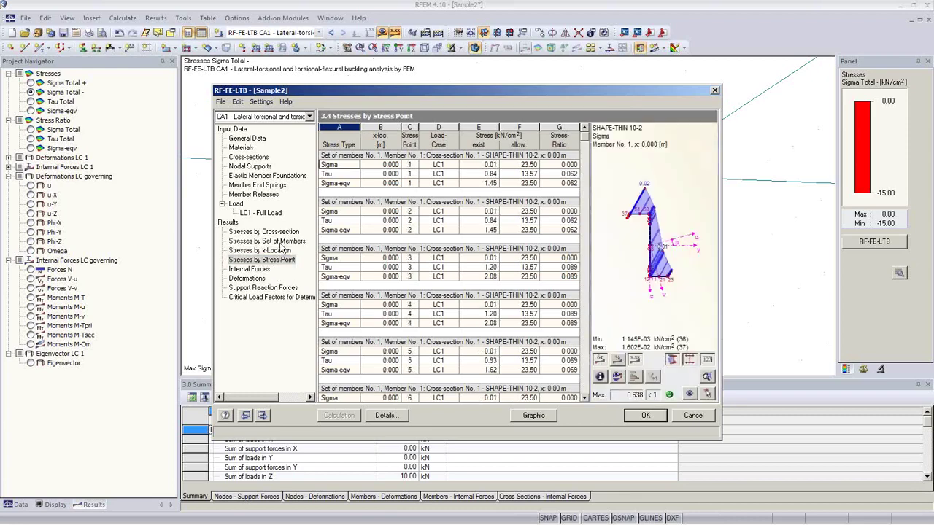
left_click(252, 269)
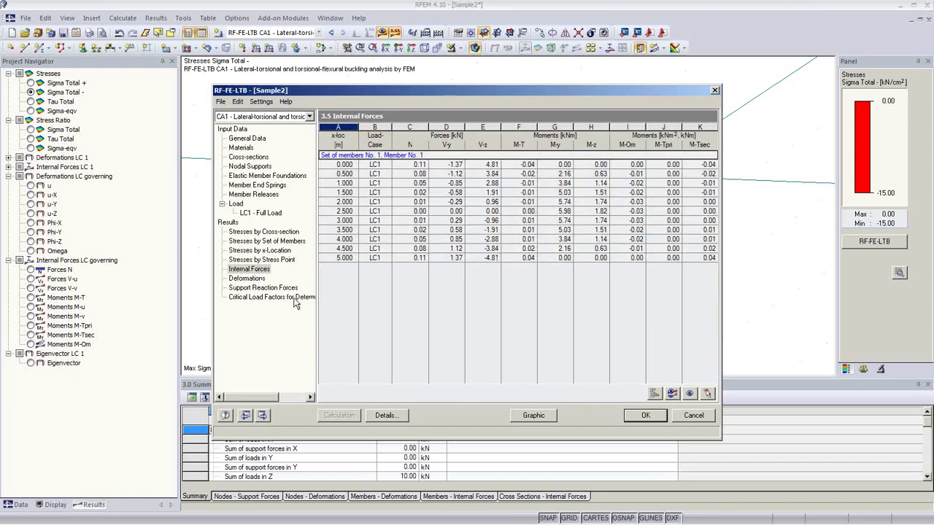
left_click(247, 278)
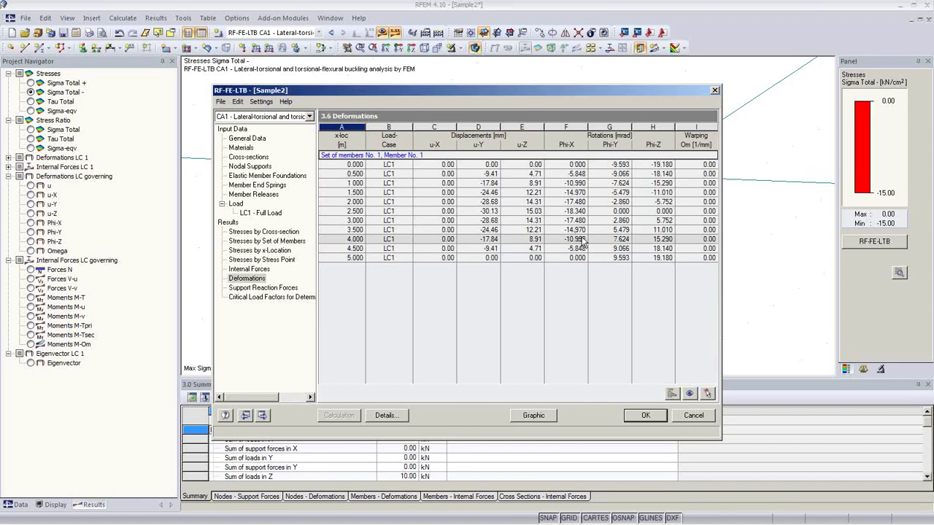
left_click(256, 288)
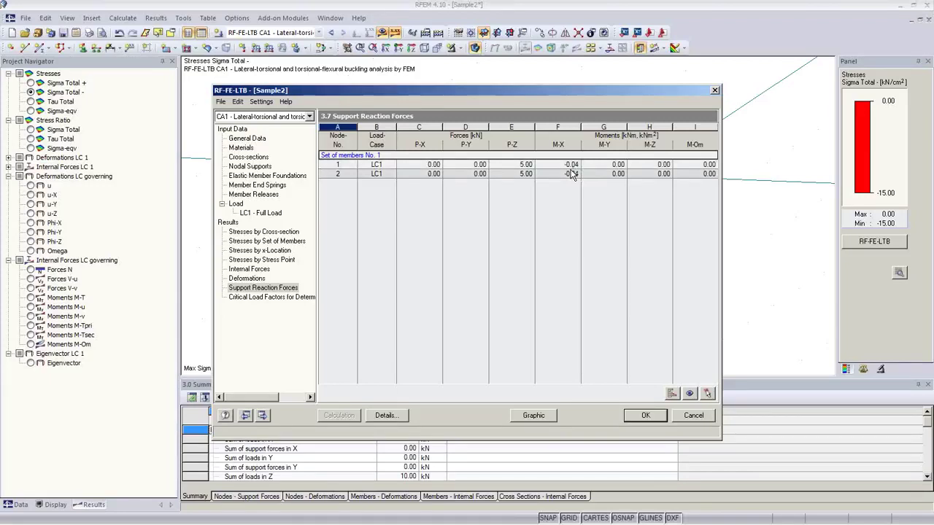
Step: Show the results graphically on the purlin model and display the Sigma Total + stress diagram
left_click(538, 420)
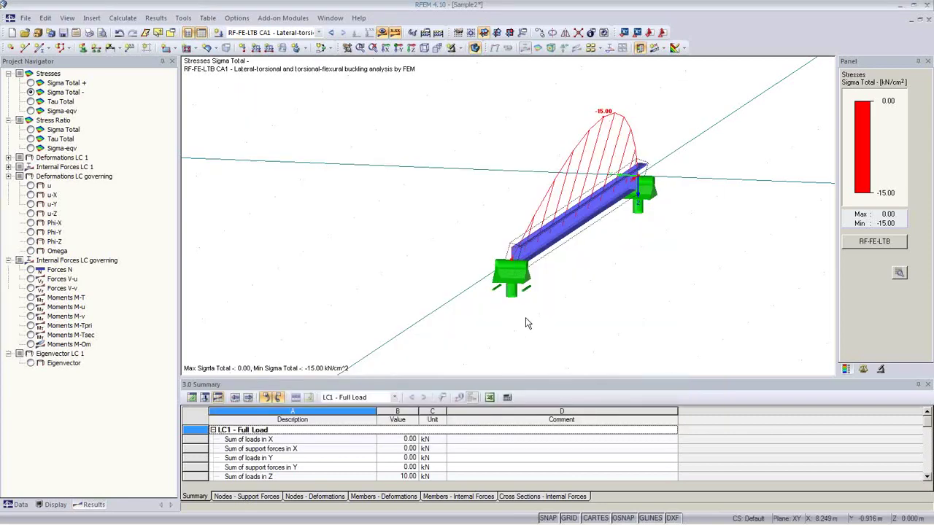
middle_click_drag(551, 308, 517, 222, "ctrl")
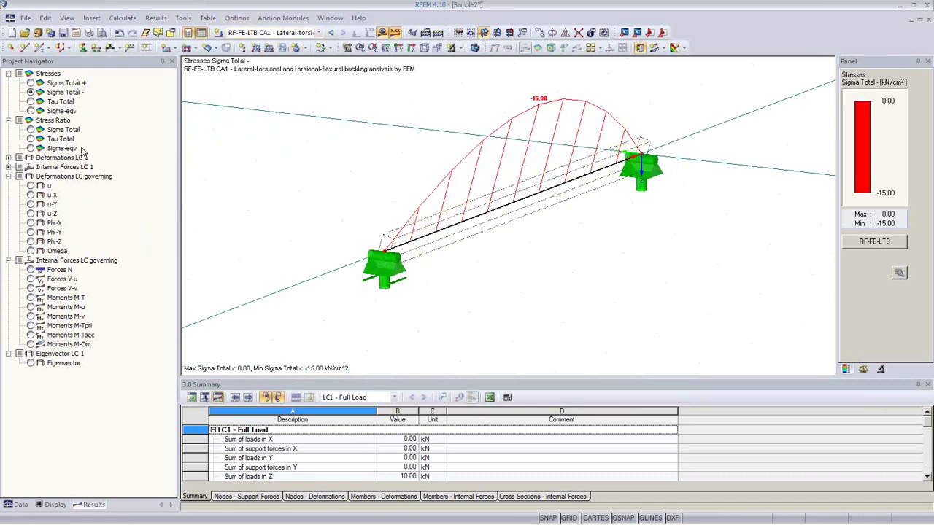
left_click(30, 83)
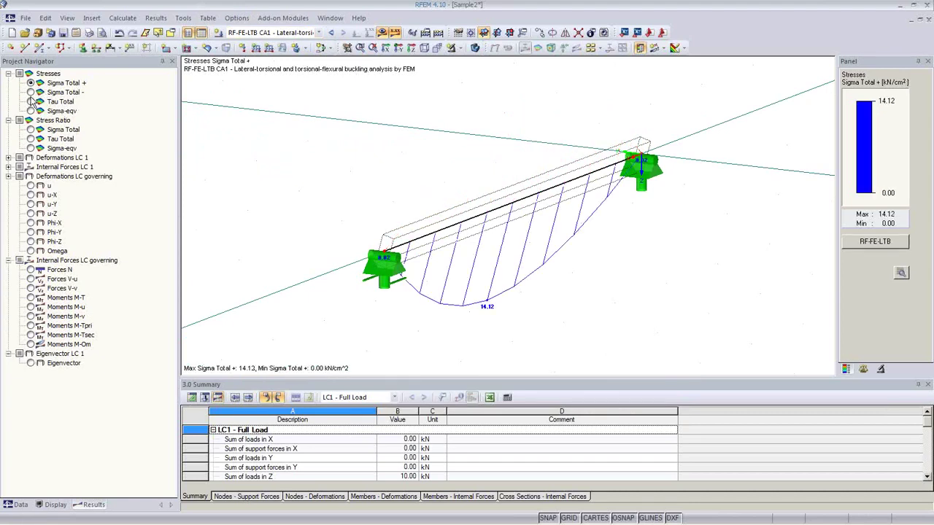
Step: Examine the purlin's Sigma Total - and Sigma-eqv stress diagrams and its Sigma-eqv stress ratio diagram
left_click(32, 92)
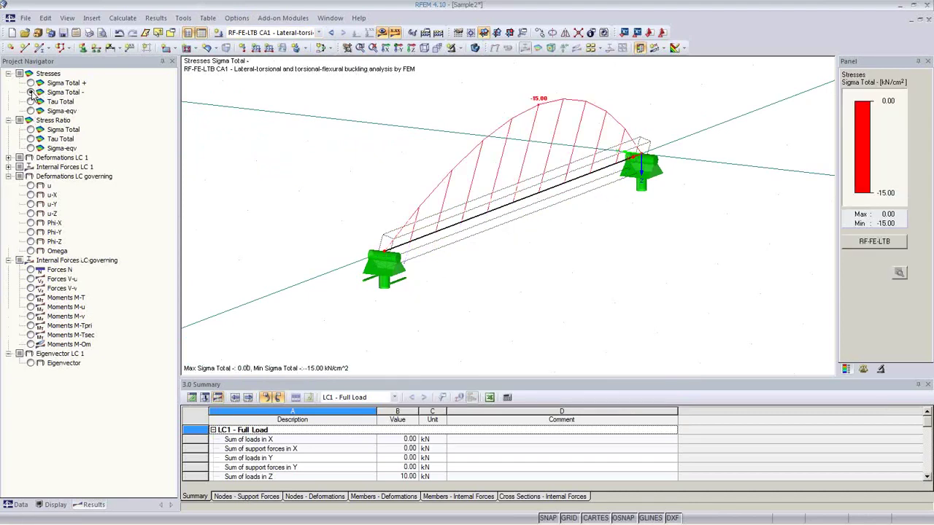
left_click(31, 111)
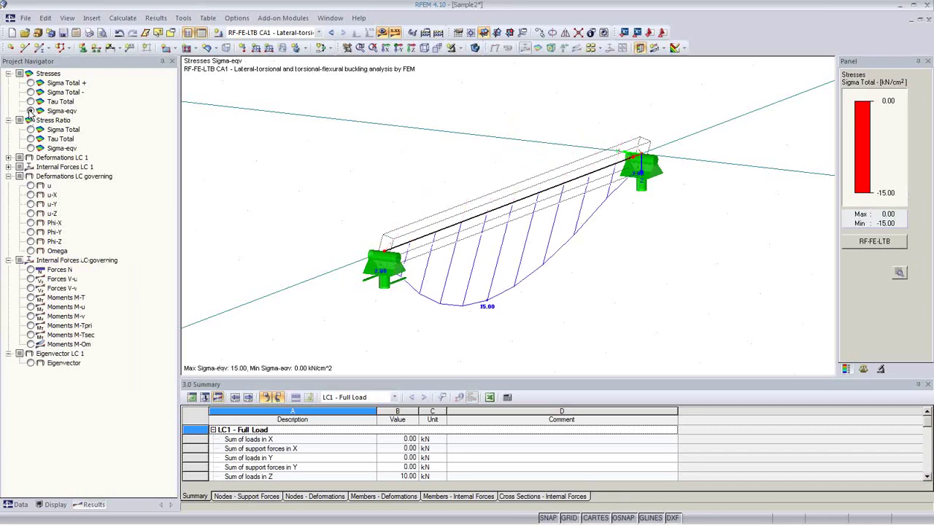
left_click(30, 148)
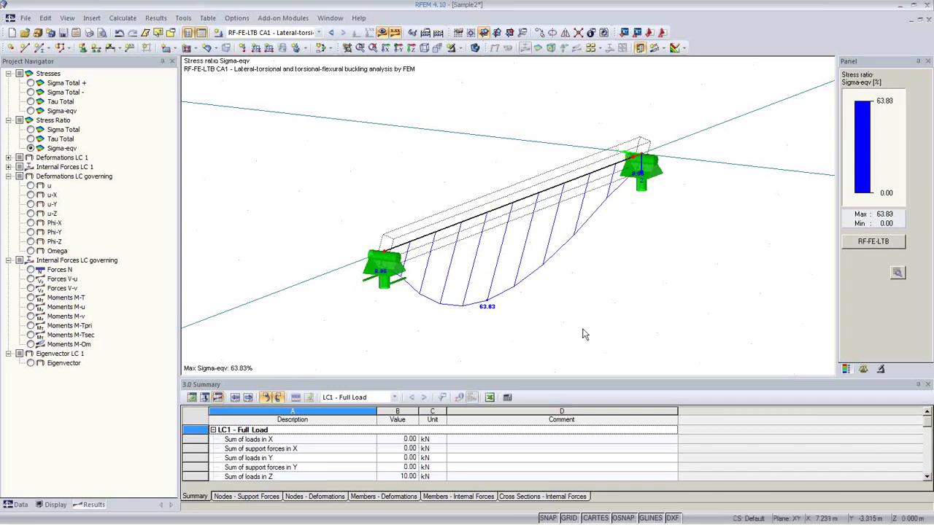
Step: Display the LC 1 deformations u on the purlin model
left_click(8, 157)
left_click(31, 167)
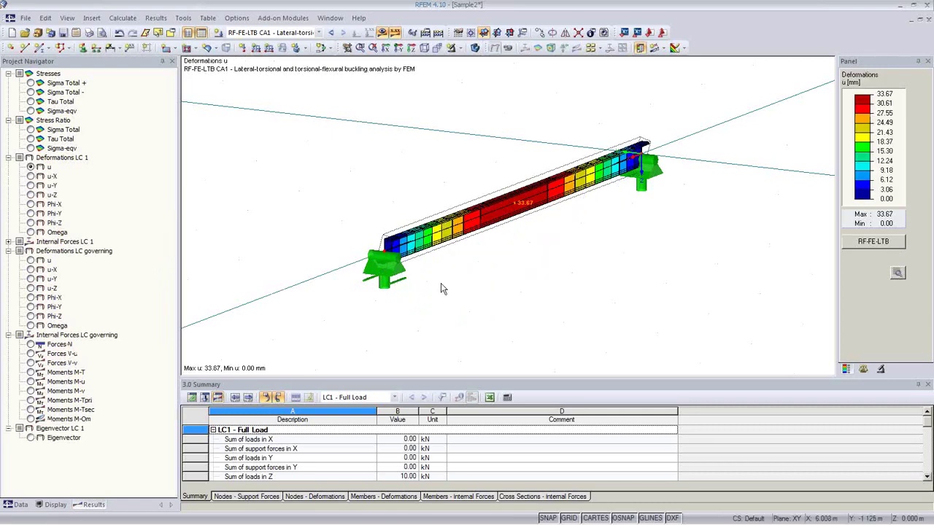
middle_click_drag(457, 291, 533, 311, "ctrl")
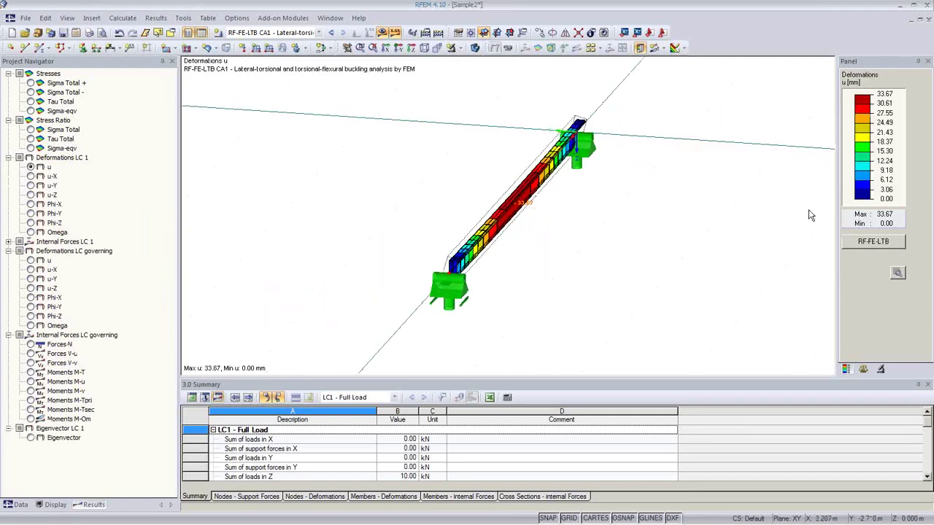
Step: Set the deformation display factor to 8 and examine the purlin's lateral deflection and twist in isometric view
left_click(864, 370)
left_click(873, 101)
left_click(873, 102)
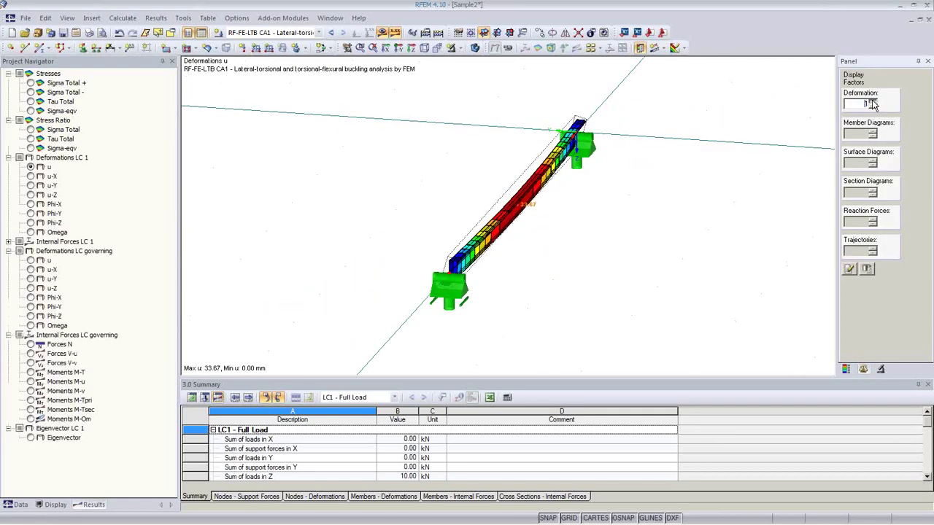
left_click(872, 101)
left_click(873, 102)
left_click(873, 102)
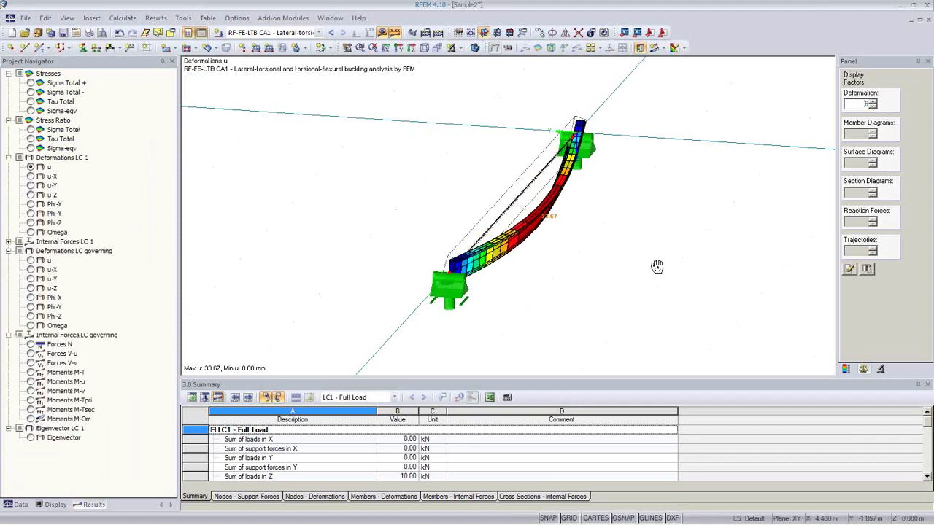
middle_click_drag(656, 267, 580, 209, "ctrl")
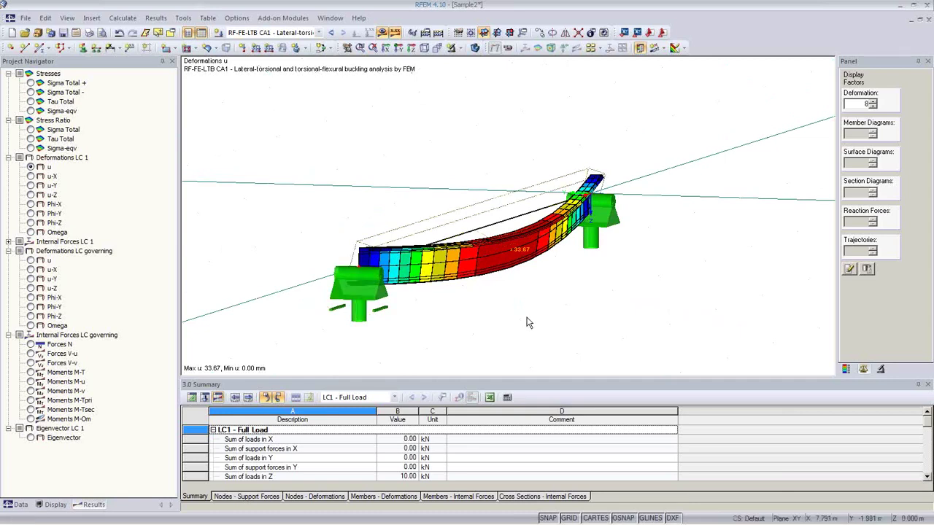
mouse_move(522, 326)
middle_mouse_down()
mouse_move(557, 294)
mouse_move(529, 316)
mouse_move(514, 310)
middle_mouse_up()
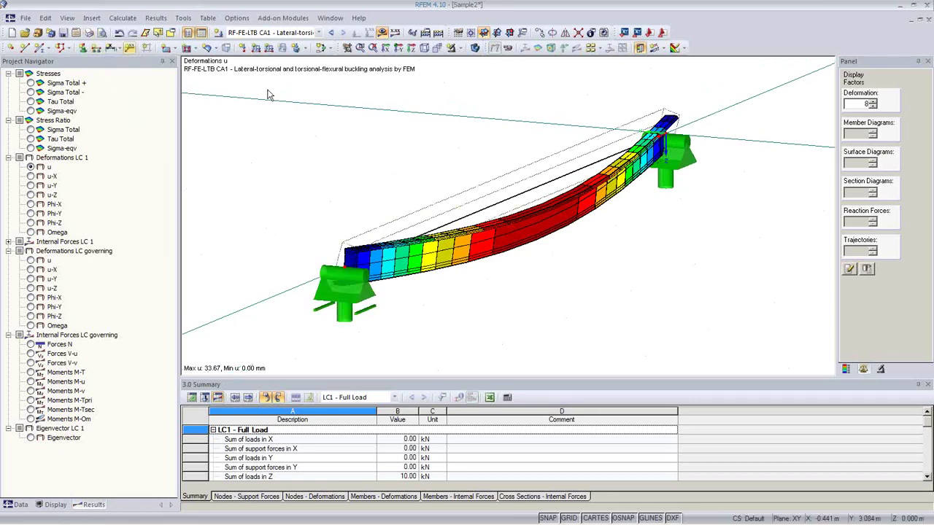
Step: Print the deformation graphic to printout report D1 with a picture height of 50% of the page
left_click(89, 33)
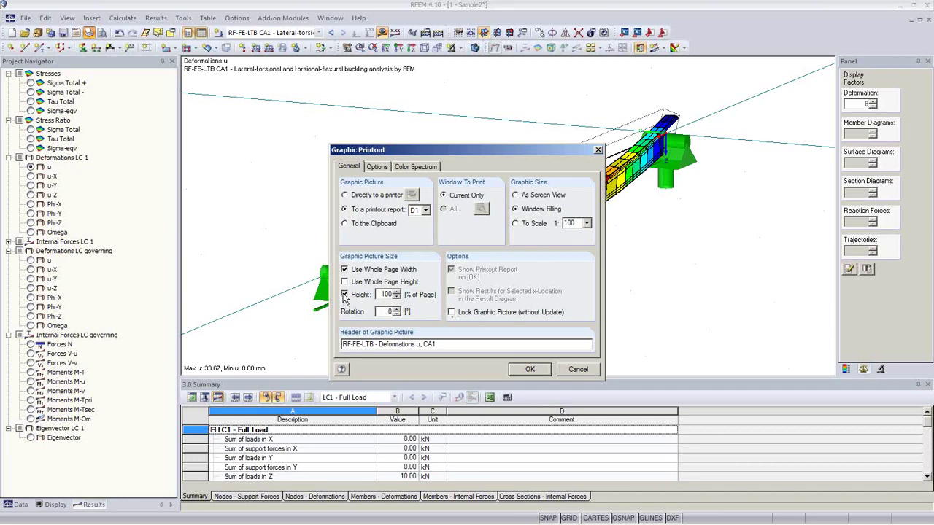
type("50")
left_click(529, 370)
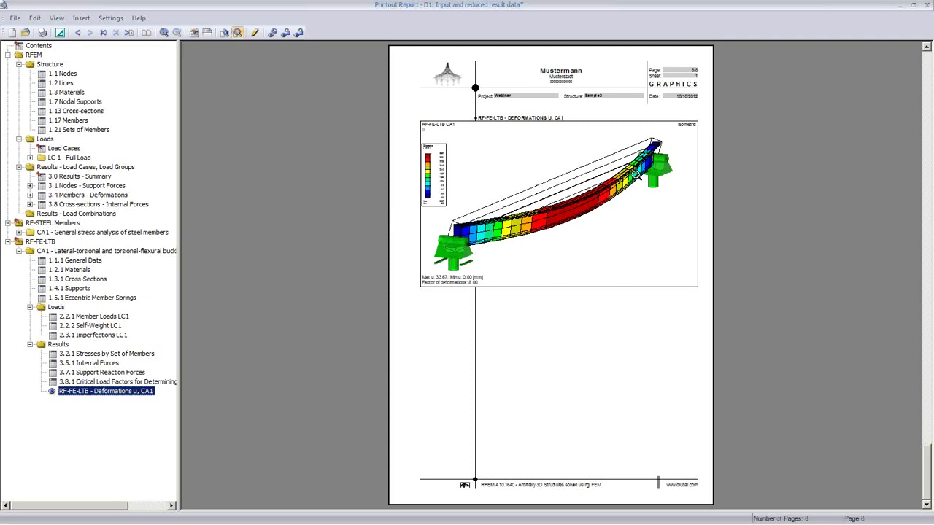
Step: Review the report's structural data chapters for nodes, lines, nodal supports, cross-sections and members, plus the results summary
left_click(62, 74)
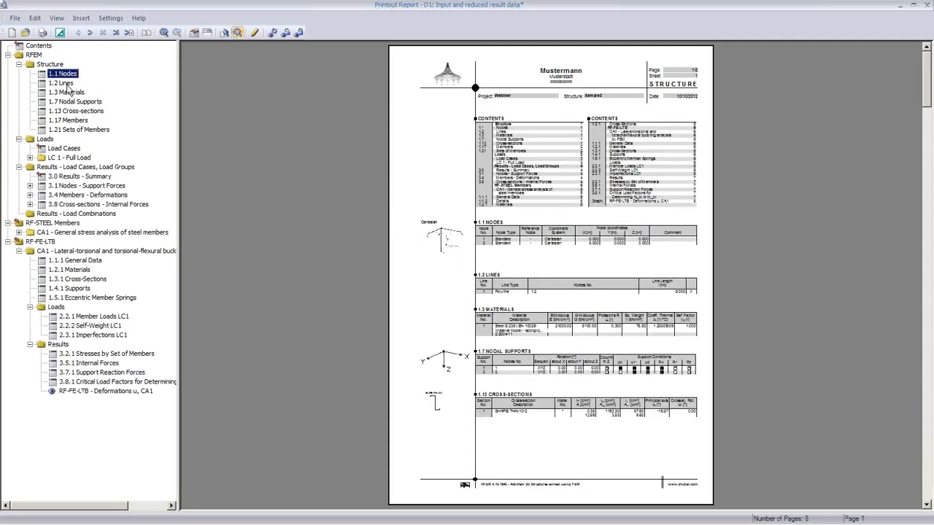
left_click(68, 84)
left_click(77, 103)
left_click(78, 112)
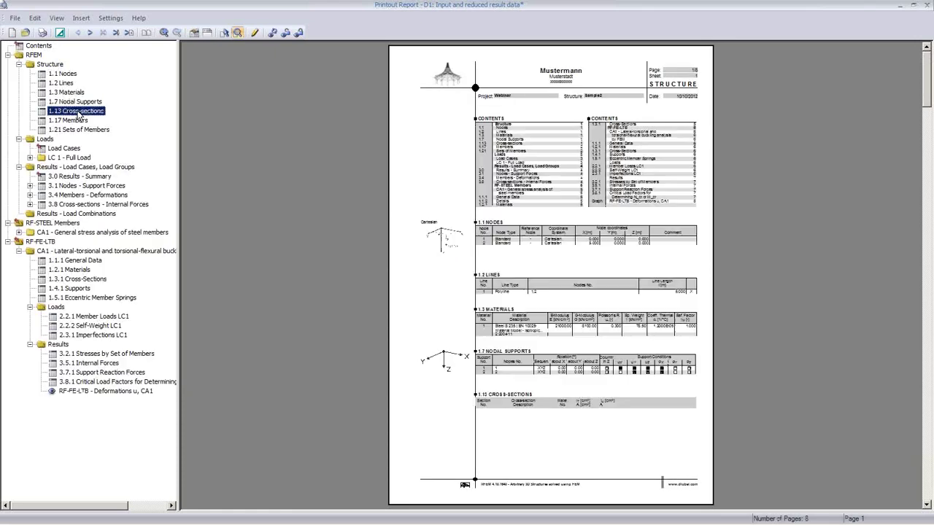
left_click(69, 120)
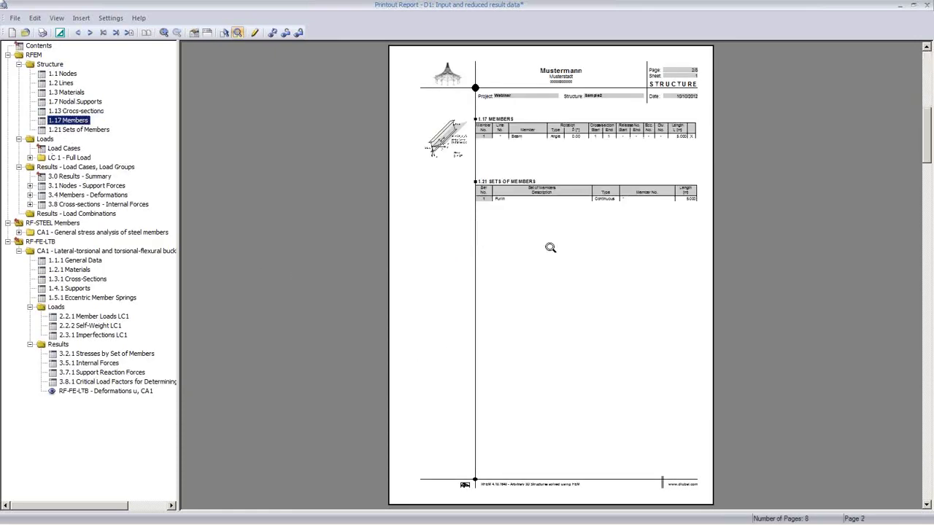
left_click(540, 215)
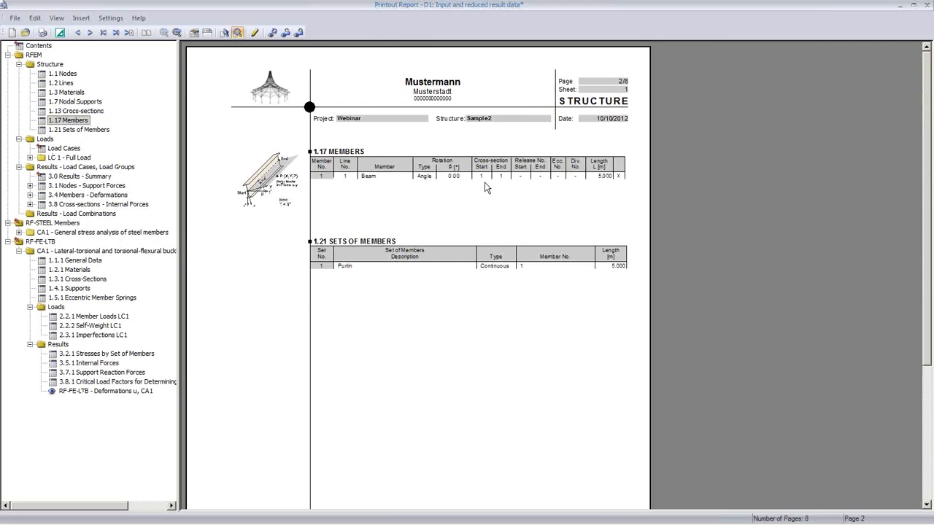
left_click(86, 176)
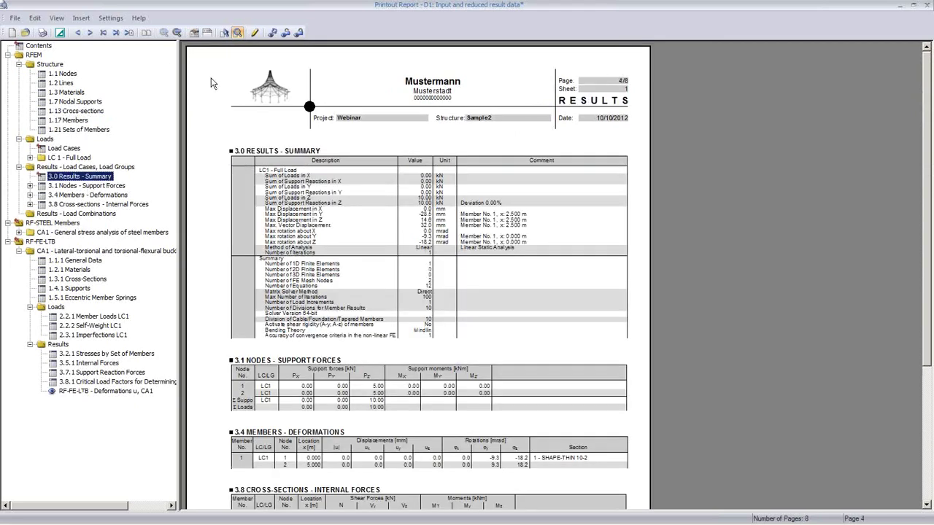
Step: Review the printout report selection for RFEM, including the Loads and LC/LG Results settings, and accept it
left_click(194, 32)
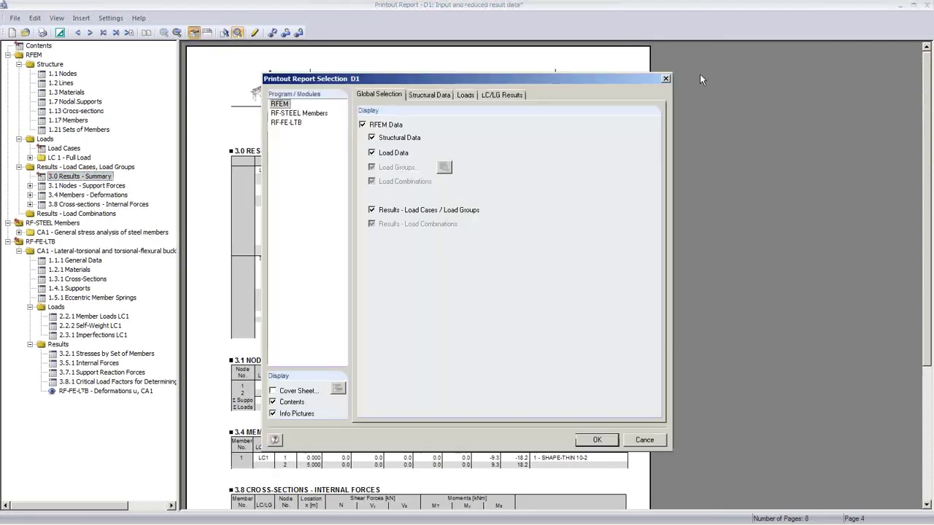
left_click(465, 95)
left_click(502, 94)
left_click(379, 95)
left_click(597, 439)
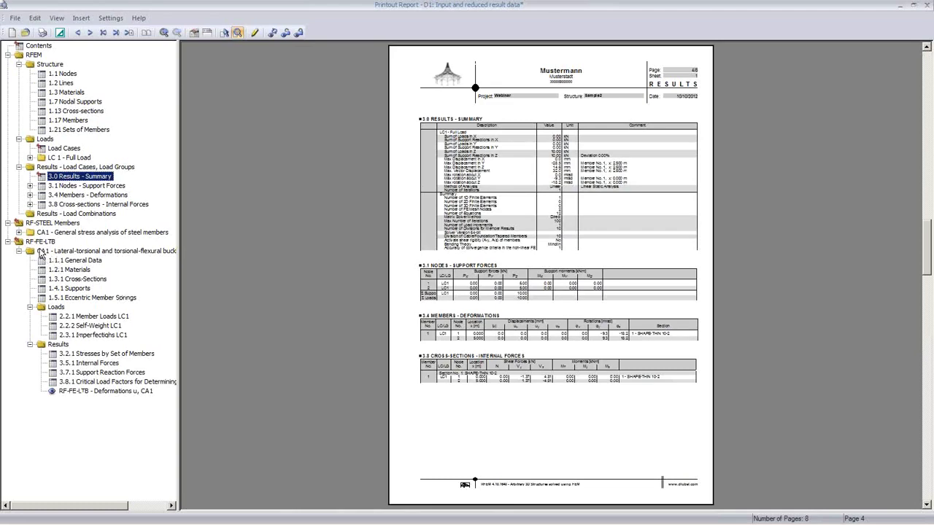
Step: Review the RF-FE-LTB input data, critical load factors and internal forces in the report, and close it accepting the changes
left_click(70, 269)
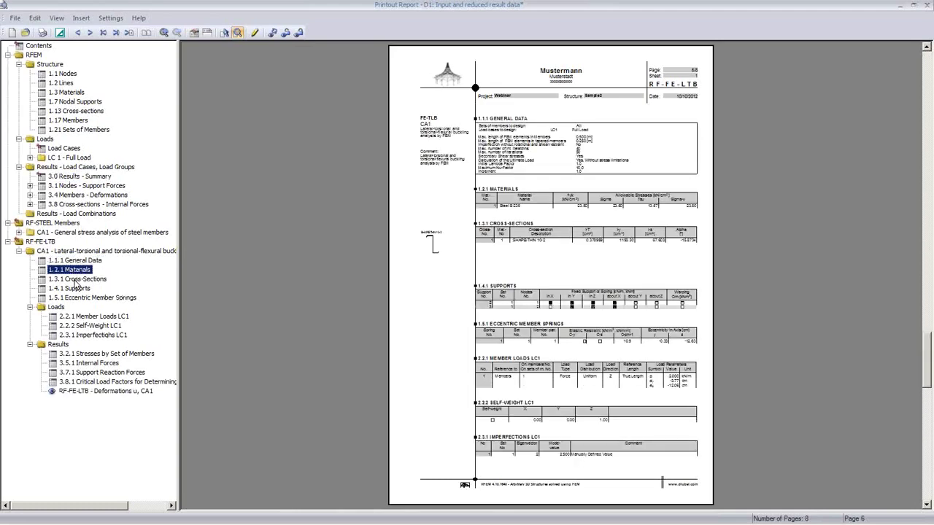
left_click(73, 279)
left_click(541, 281)
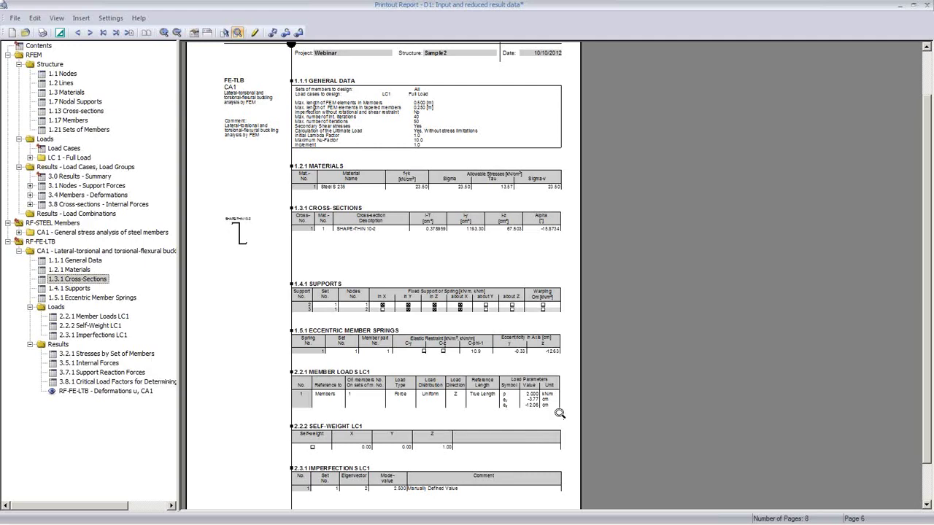
left_click(106, 382)
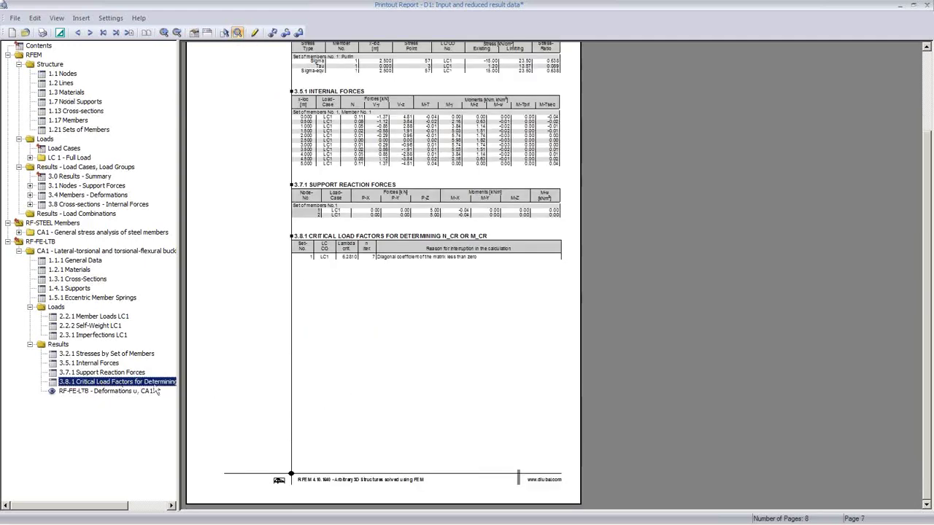
left_click(113, 365)
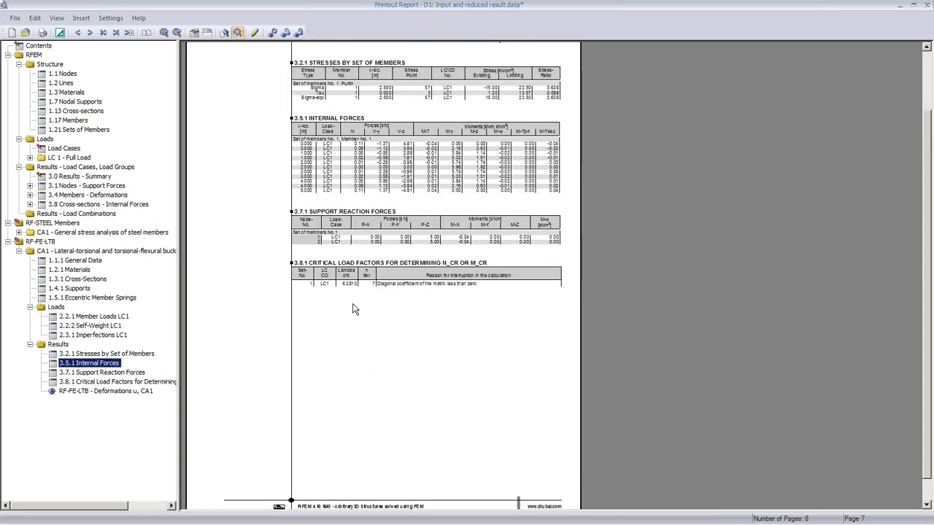
left_click(928, 6)
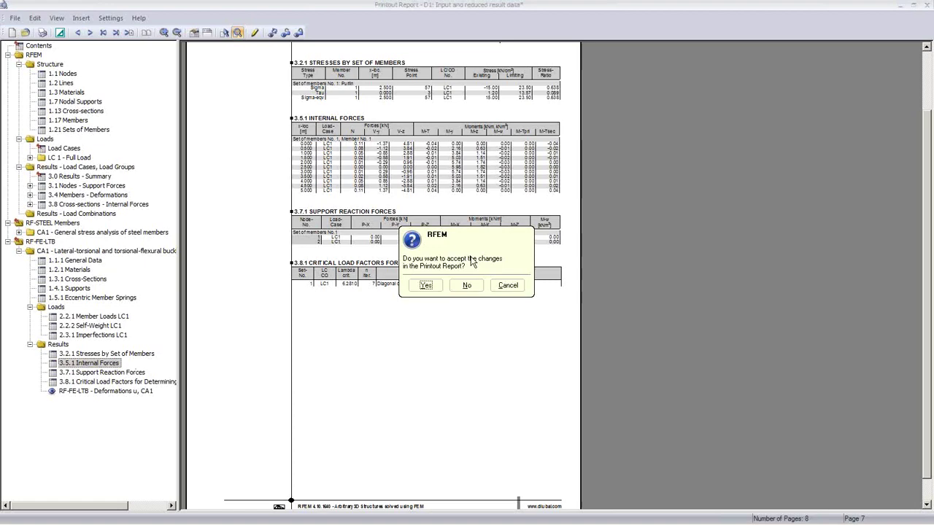
left_click(426, 286)
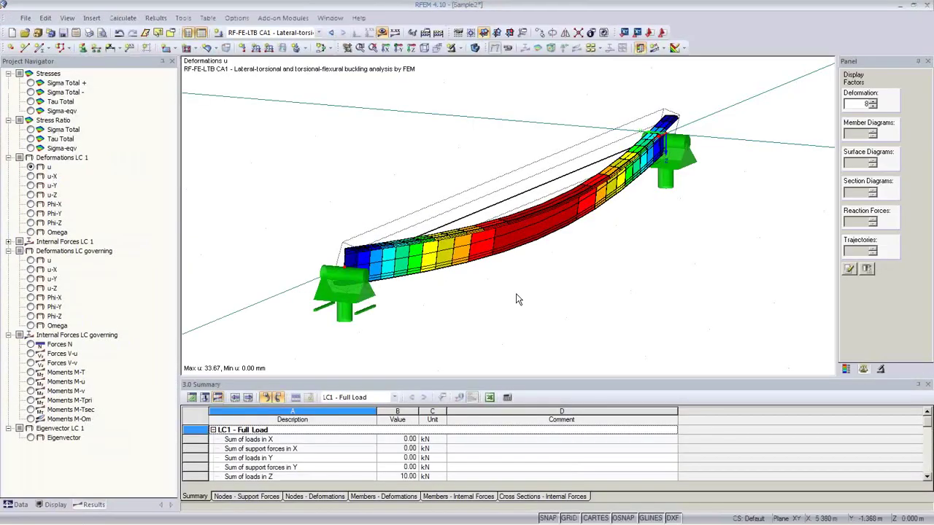
Step: Open the result diagrams of the purlin member and show the Sigma-eqv stresses together with the LC 1 deformation u
right_click(500, 209)
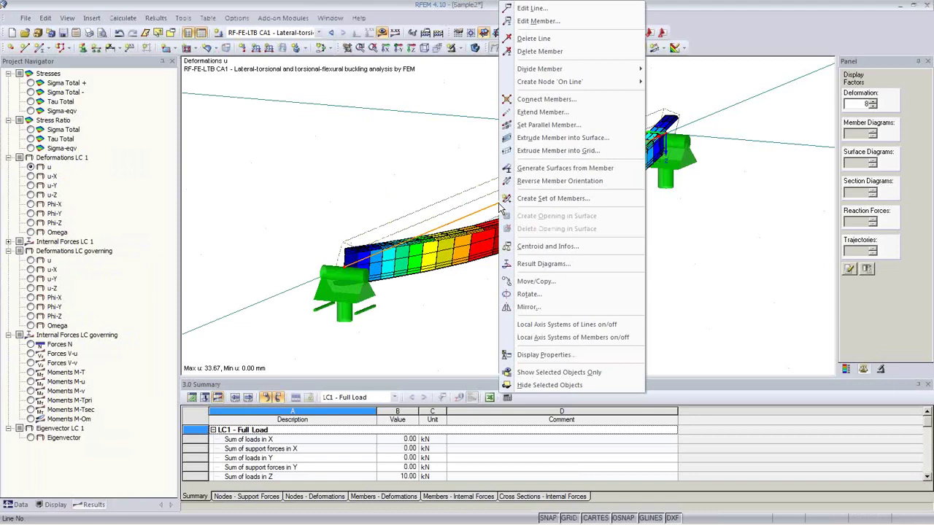
left_click(533, 264)
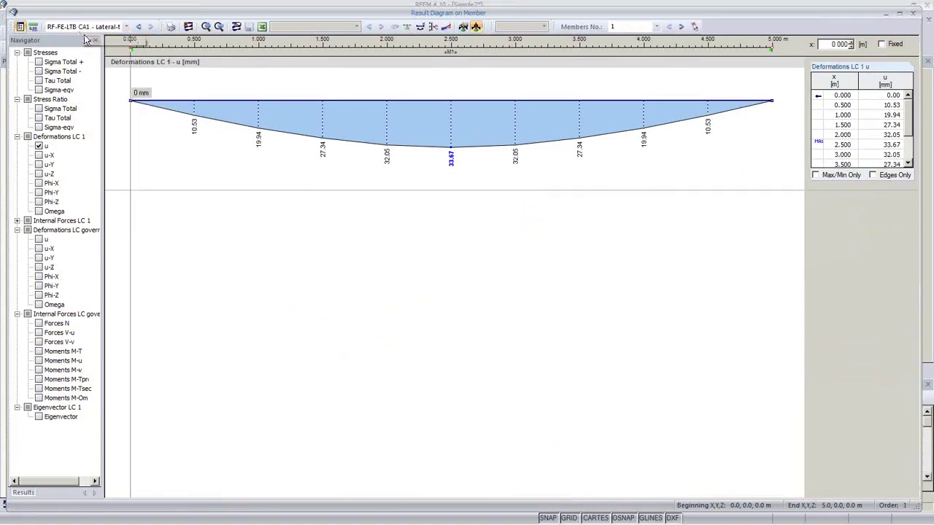
left_click(39, 146)
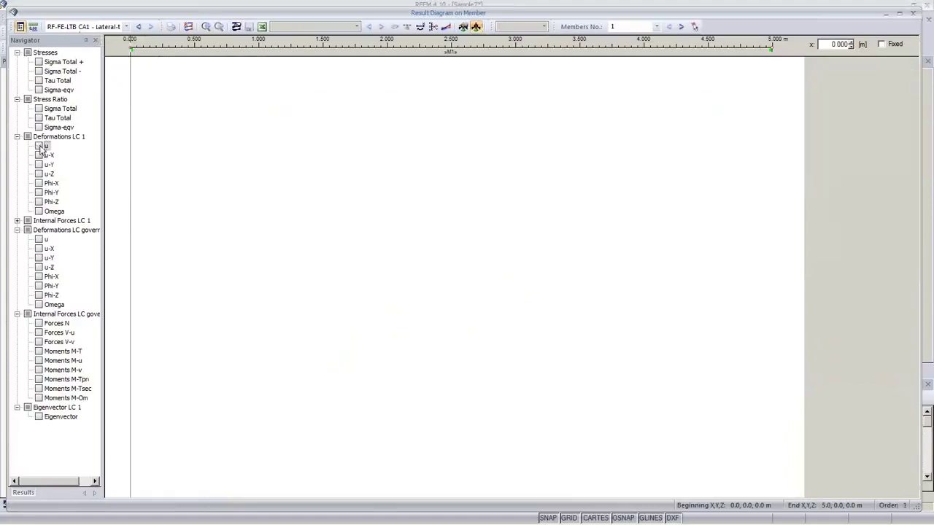
left_click(39, 90)
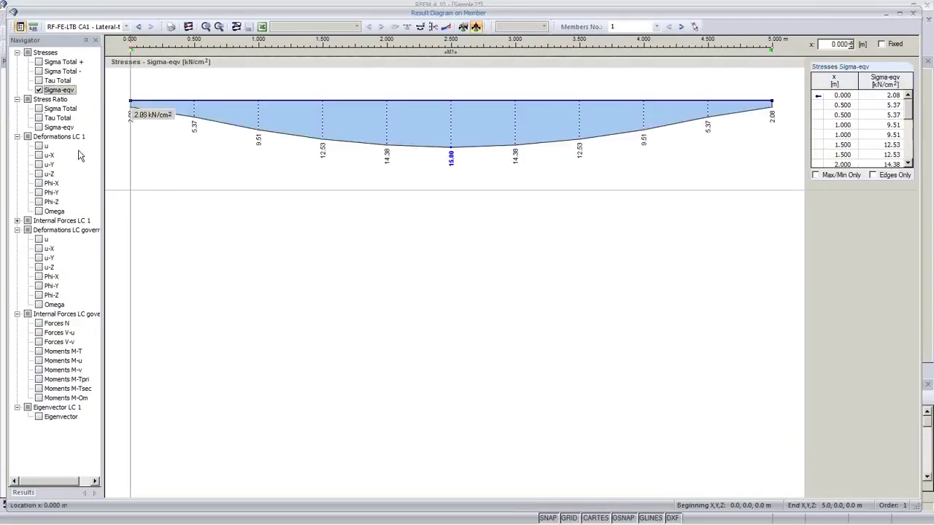
left_click(39, 146)
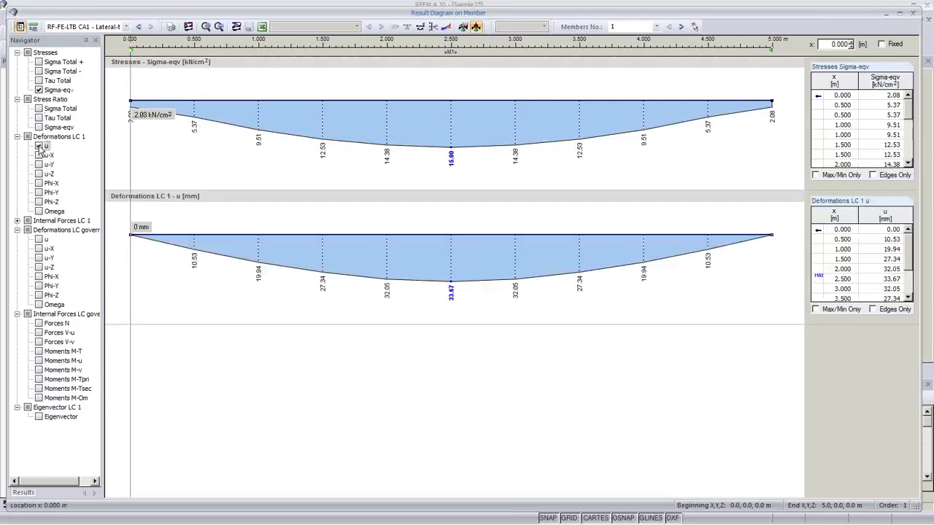
Step: Add the LC 1 internal force diagrams N, V-u, V-v, M-T, M-u, M-v, M-Tpri, M-Tsec and M-Om and examine them
left_click(17, 220)
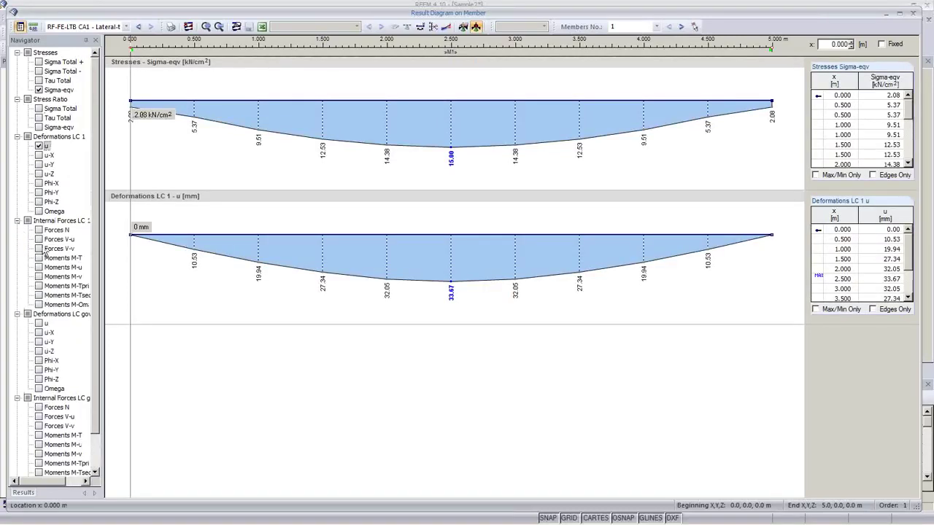
left_click(39, 230)
left_click(38, 240)
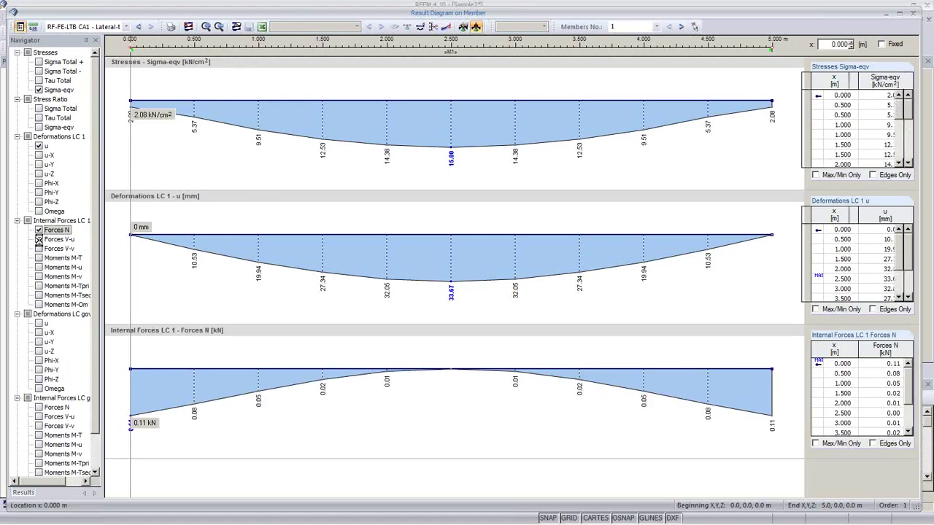
left_click(39, 249)
left_click(39, 258)
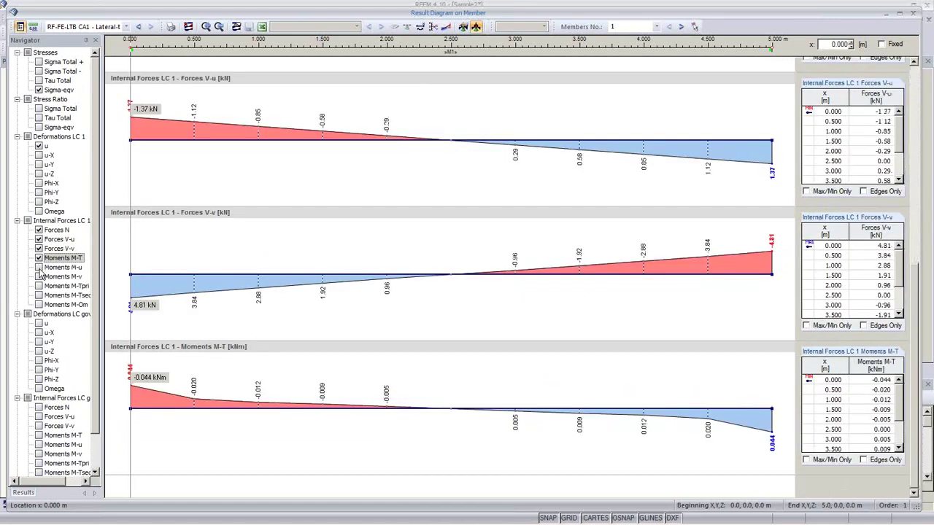
left_click(38, 268)
left_click(39, 277)
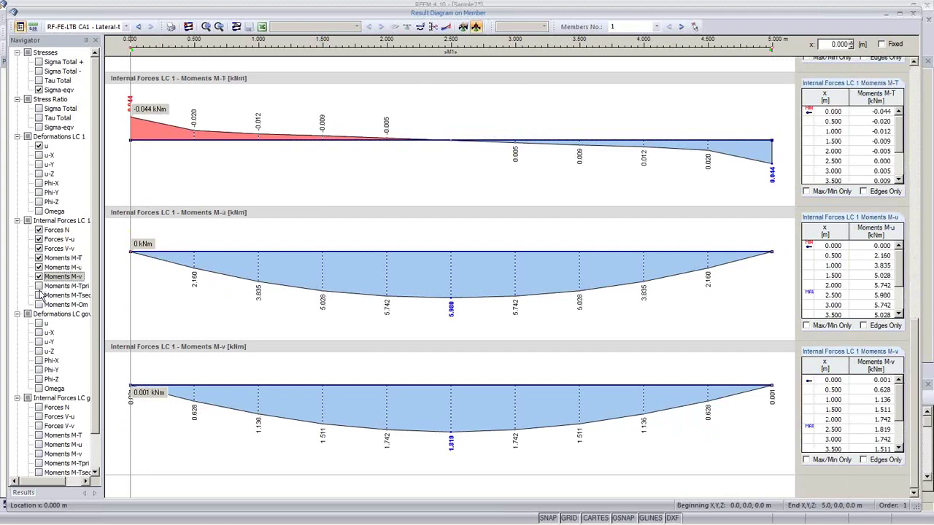
left_click(39, 286)
left_click(39, 295)
left_click(39, 305)
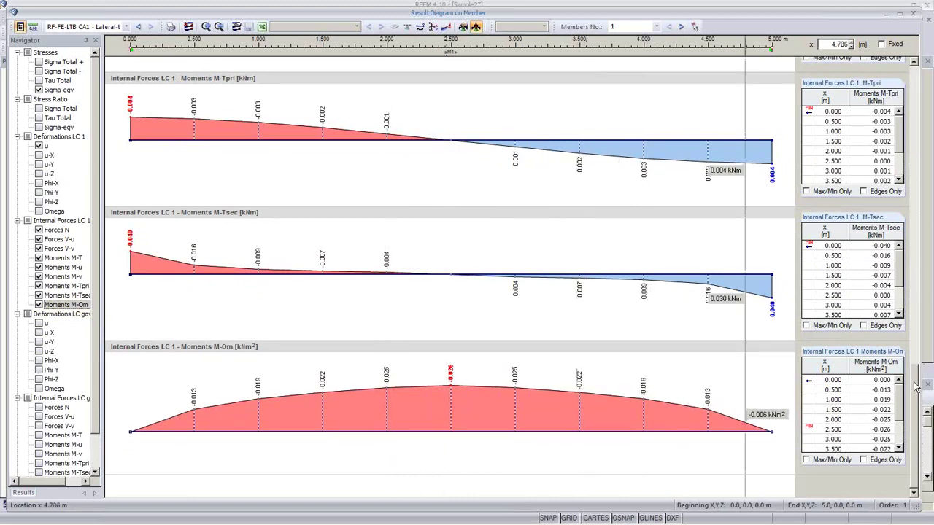
left_click_drag(916, 384, 923, 298)
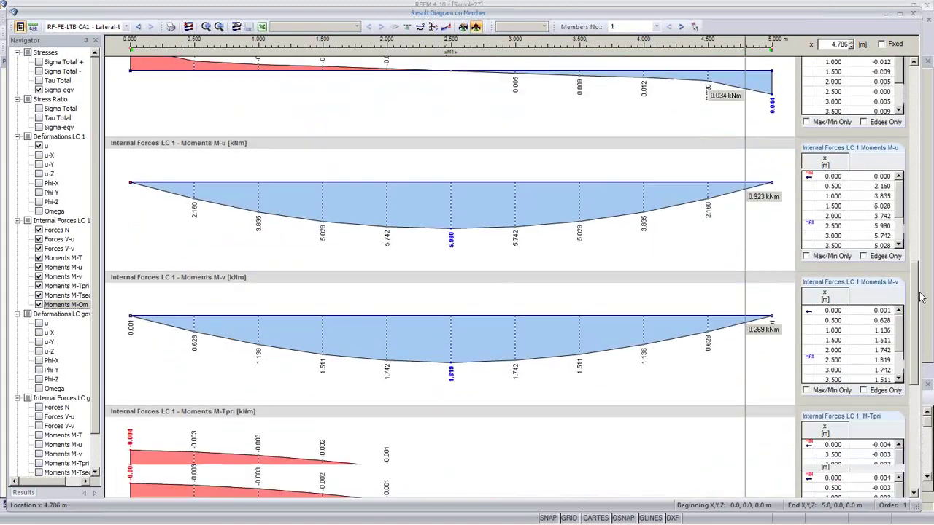
Step: Print the member M1 result diagrams to printout report D1, using the whole page height, with the report shown on confirming
left_click(171, 28)
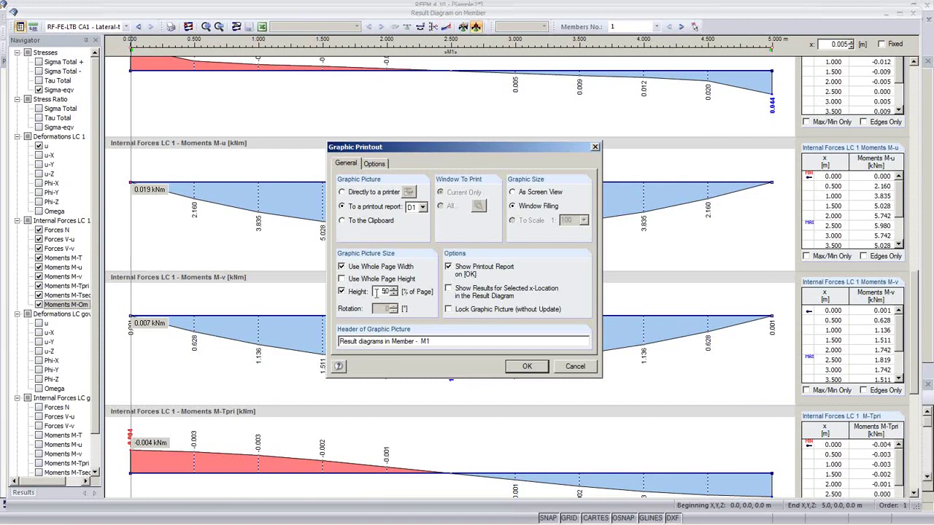
left_click(342, 279)
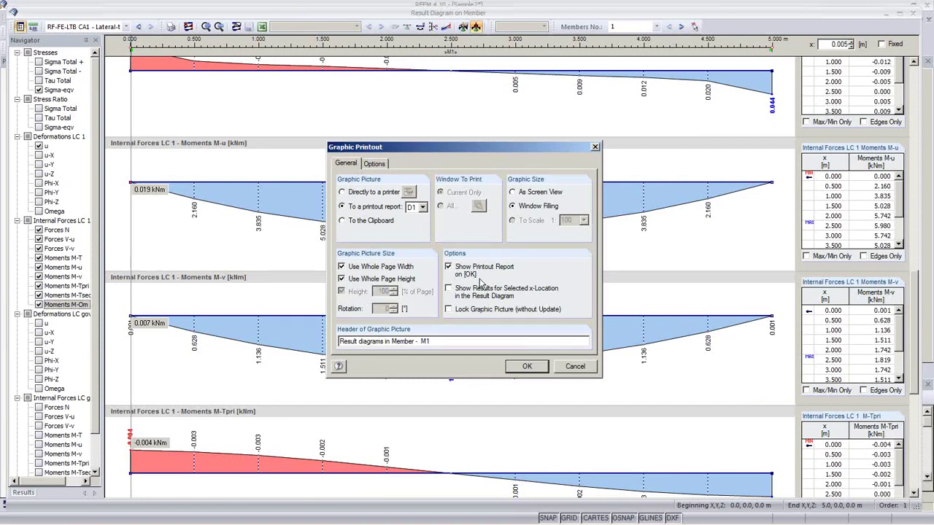
left_click(525, 366)
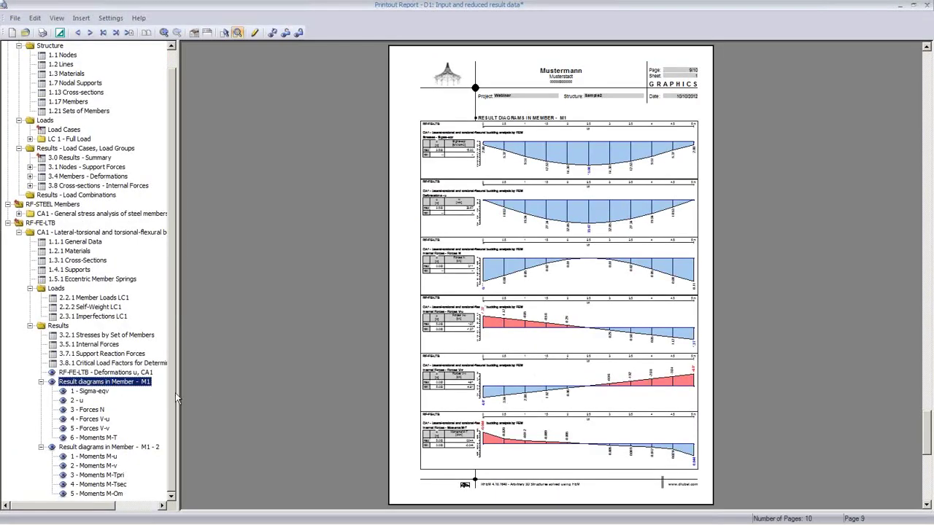
Step: Review the diagrams Forces N and Moments M-u in the printout report, and close the report and the result diagram window
left_click(87, 411)
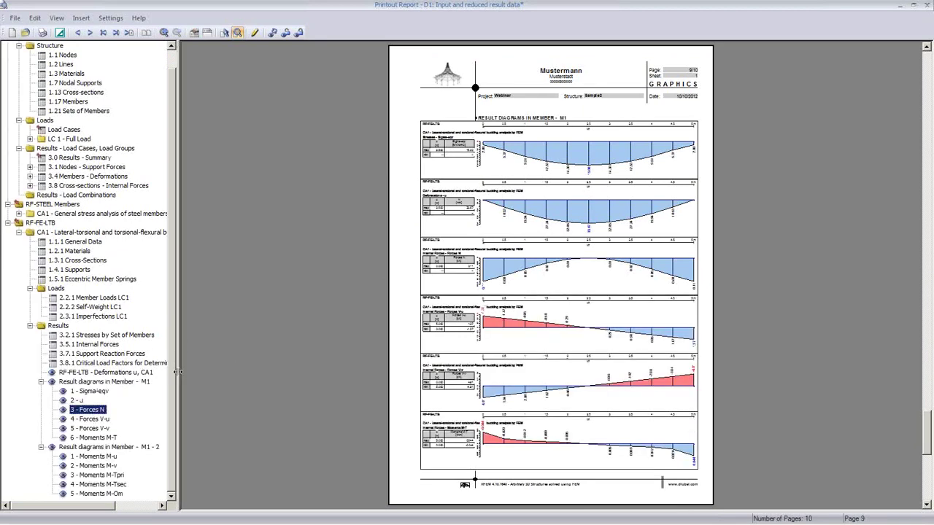
left_click(94, 456)
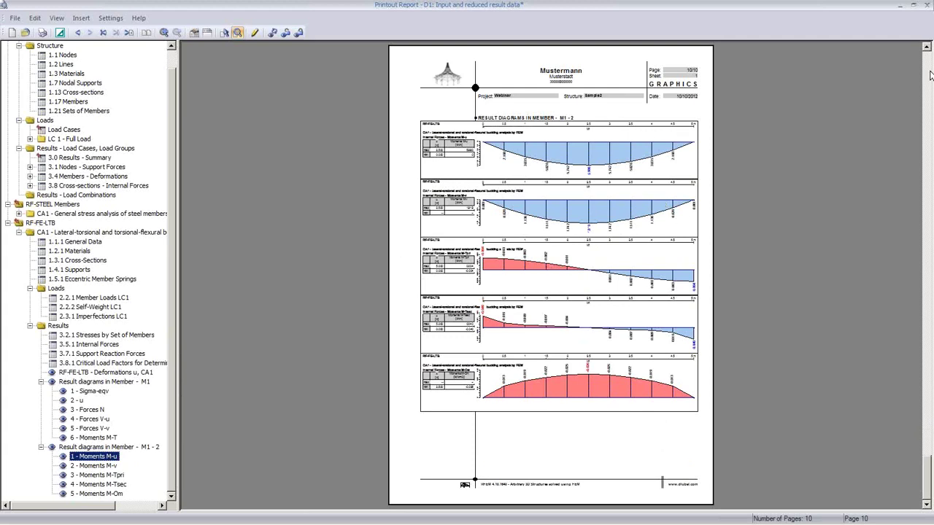
left_click(929, 8)
left_click(428, 287)
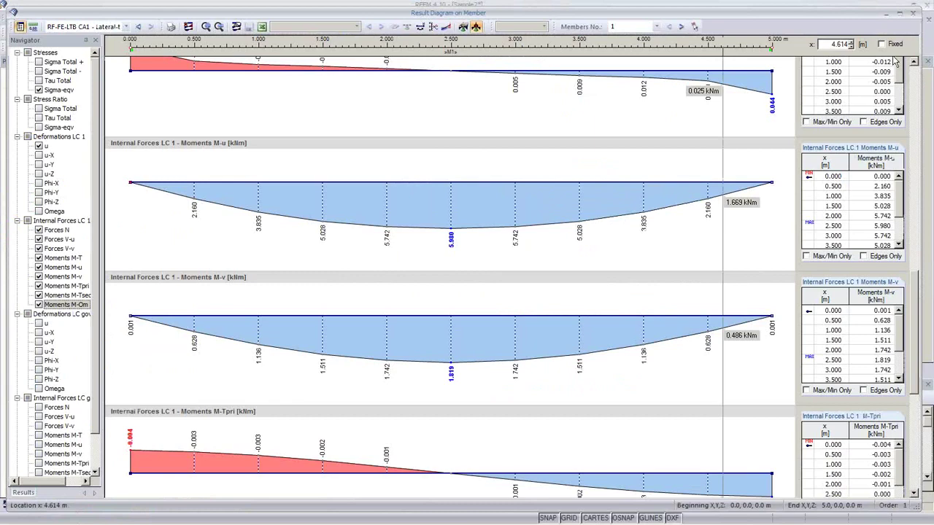
left_click(913, 13)
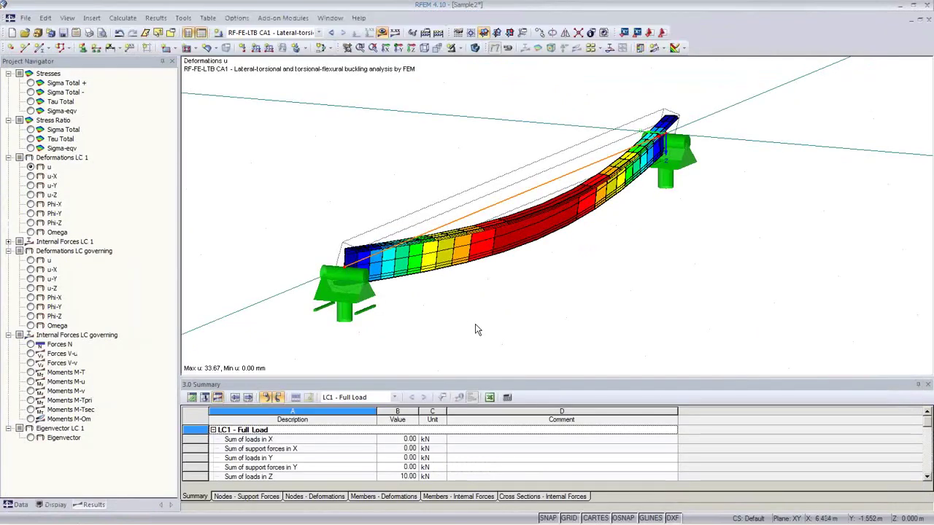
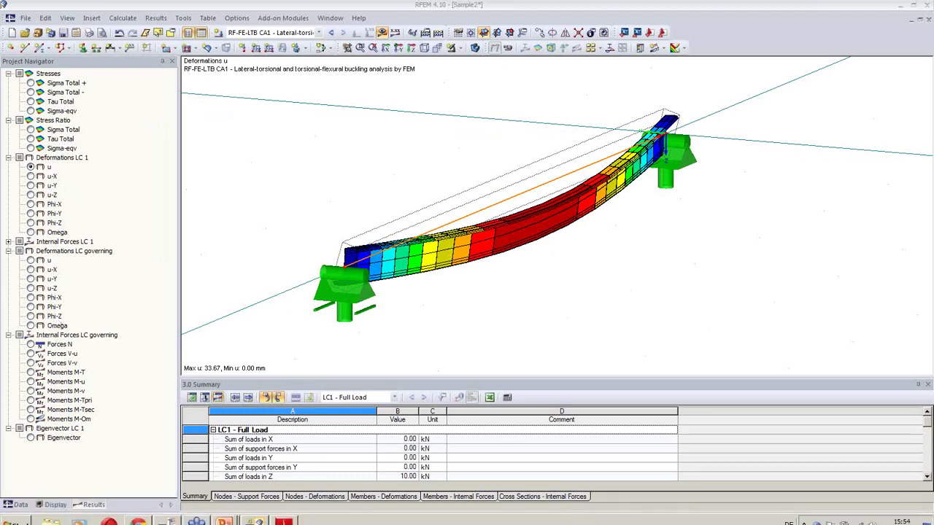
Step: Switch to SHAPE-THIN, turn off the results display of cross-section 10-2 and close the floating Tables window
mouse_move(255, 518)
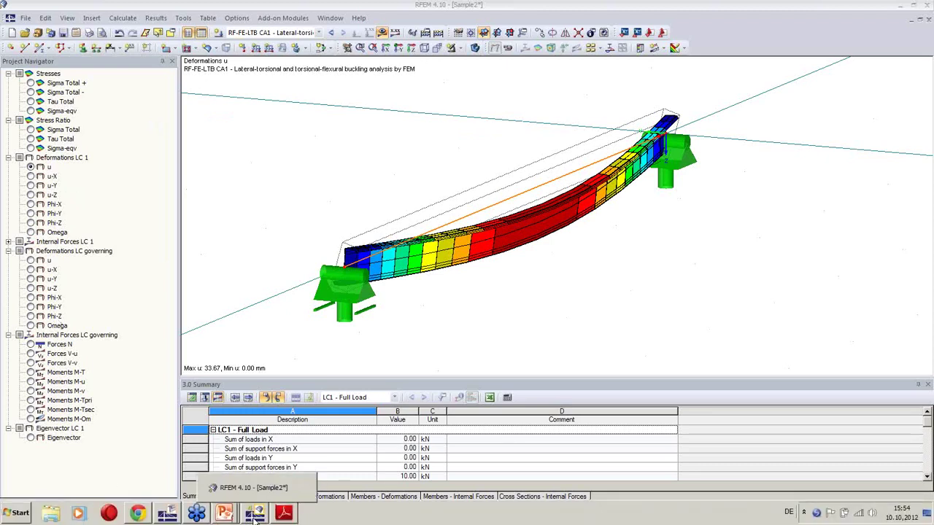
mouse_move(162, 516)
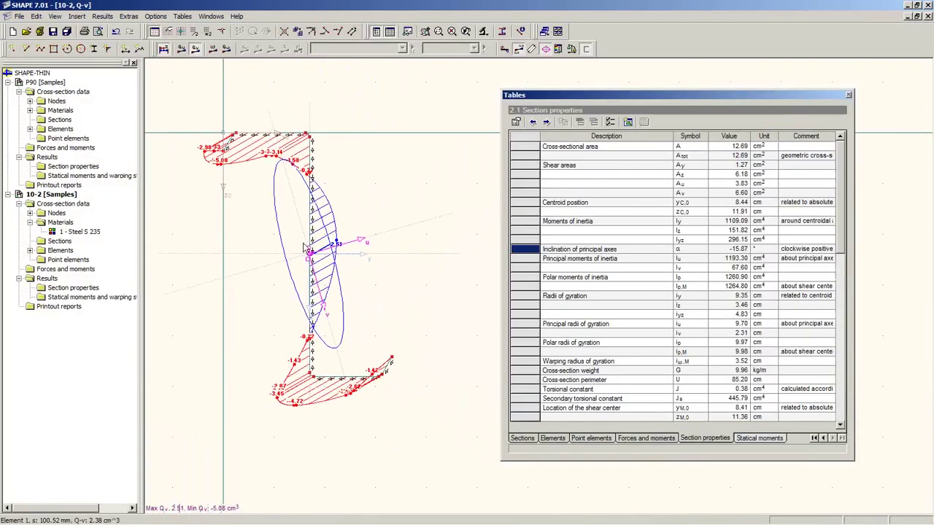
left_click(163, 48)
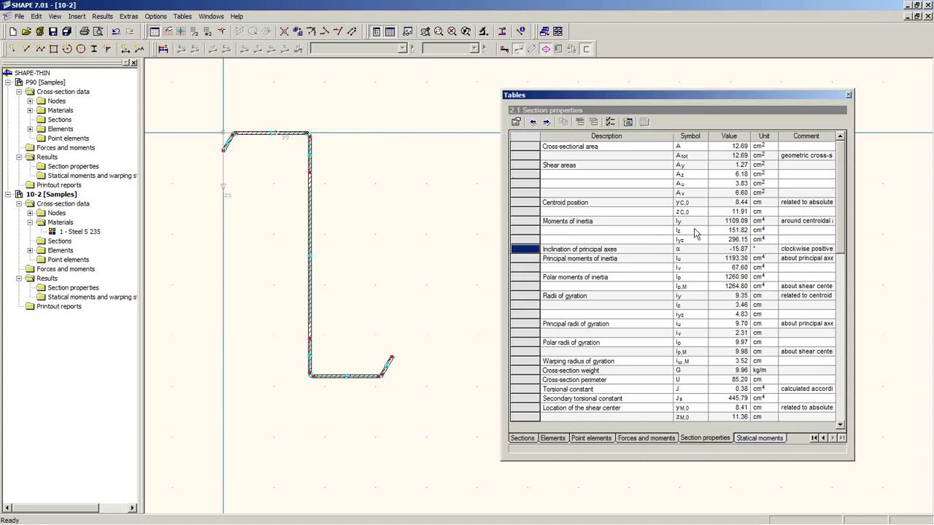
key("alt+Tab")
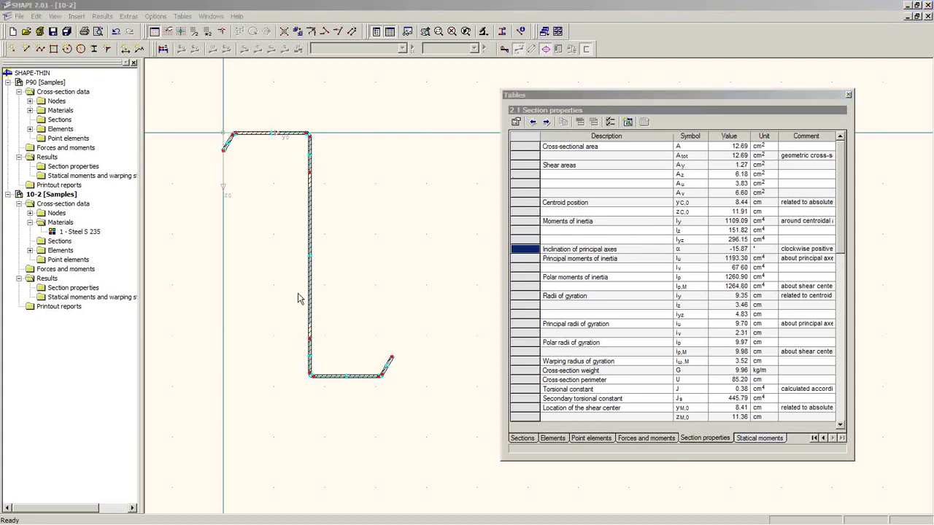
middle_click_drag(386, 271, 366, 259)
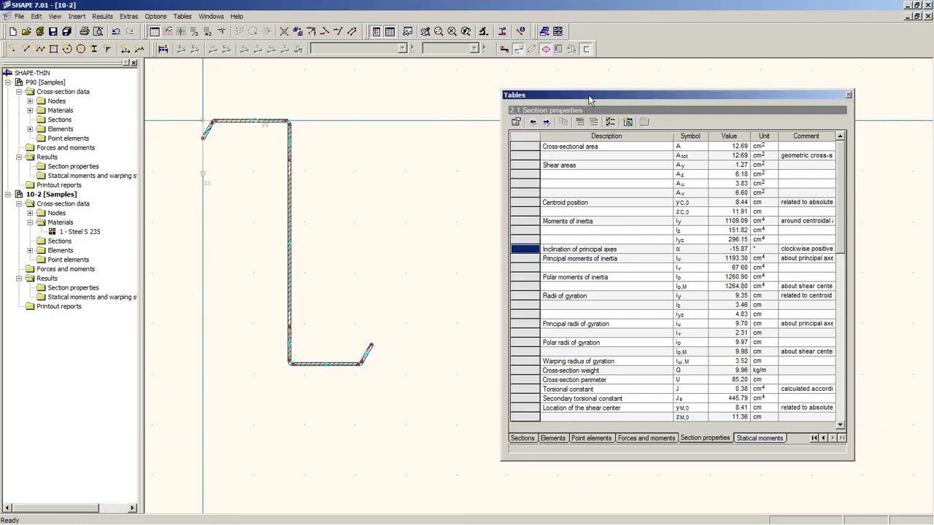
left_click_drag(590, 100, 381, 148)
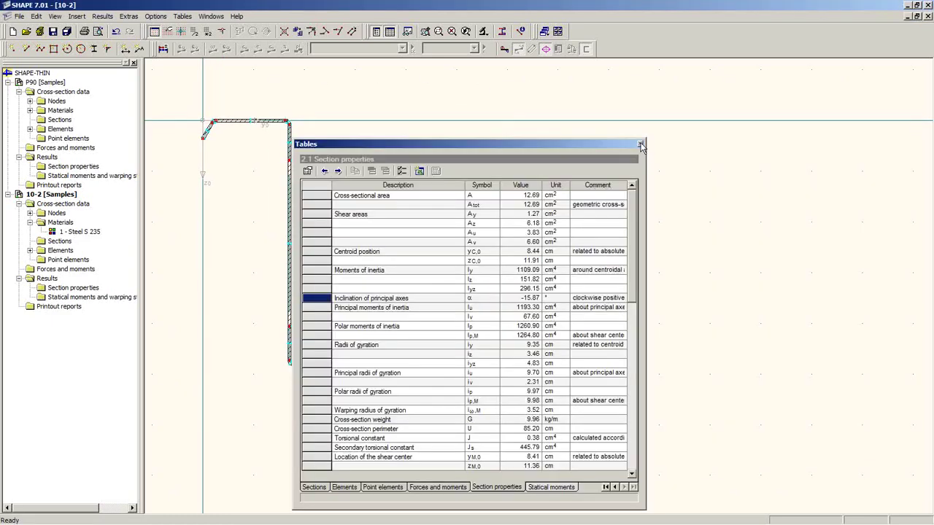
left_click(640, 144)
middle_click_drag(354, 273, 418, 266)
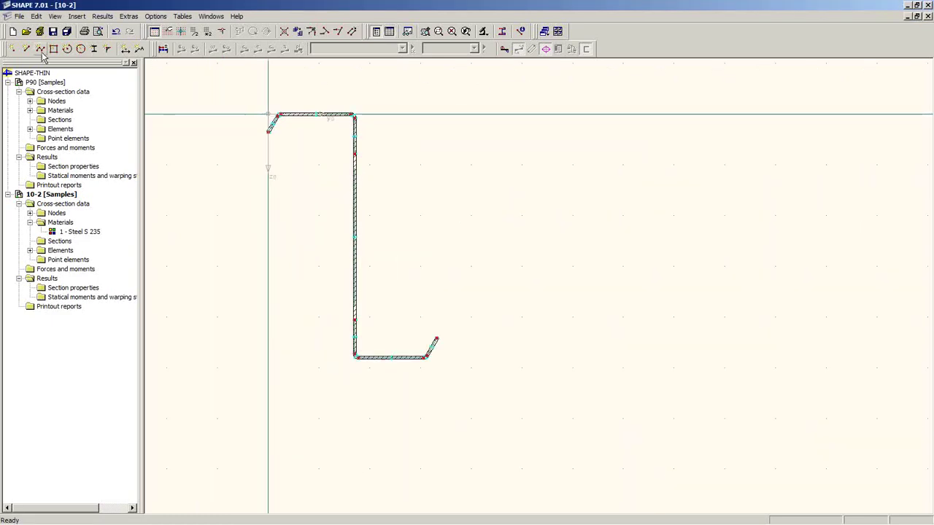
Step: Enable the check of limiting c/t according to DIN 18800 in the general data of cross-section 10-2, reviewing the c/t parts and detail settings
right_click(40, 195)
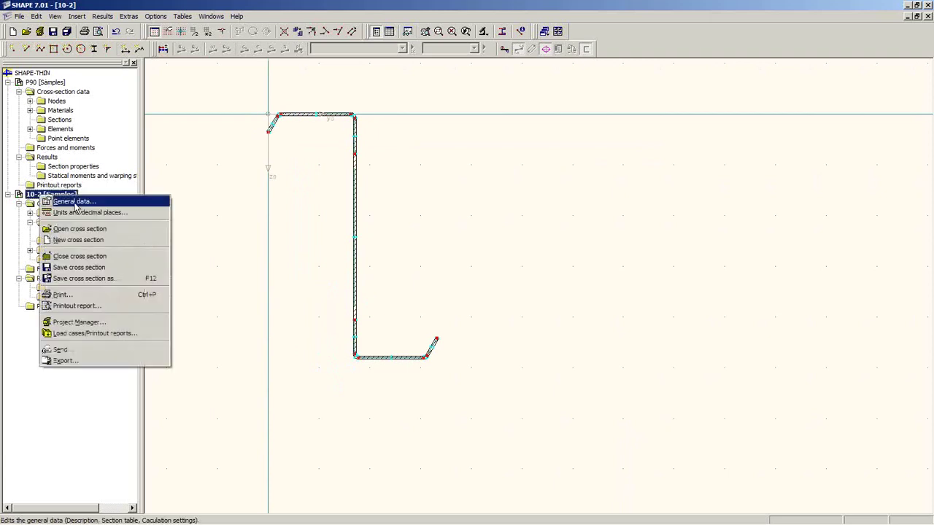
left_click(75, 202)
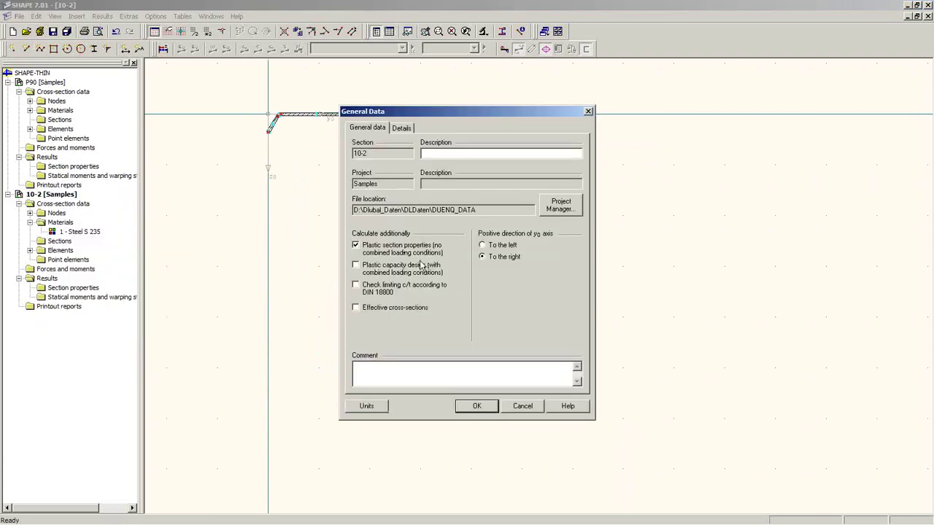
left_click(365, 290)
left_click(432, 129)
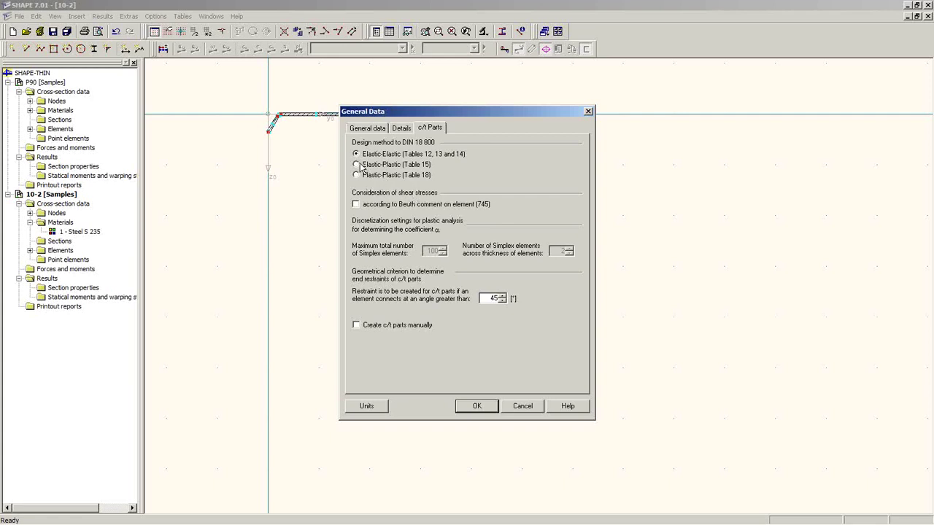
left_click(401, 127)
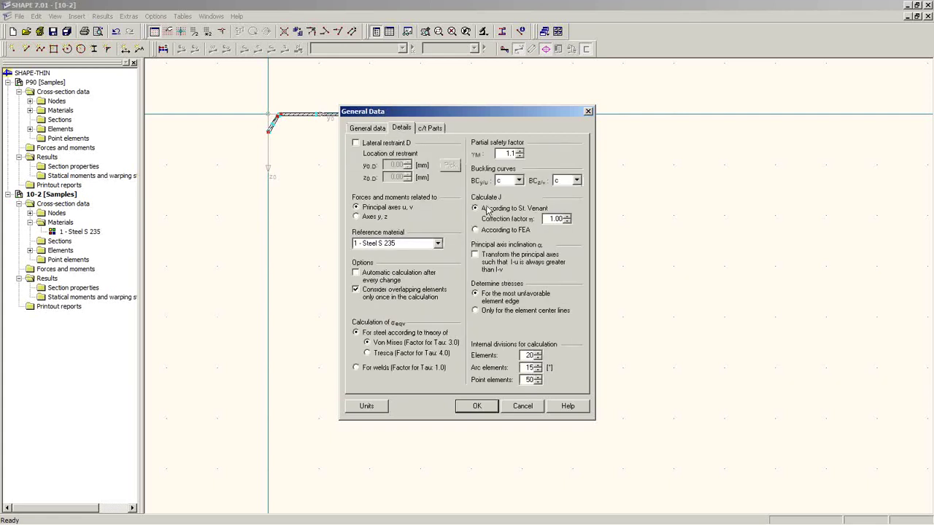
left_click(368, 128)
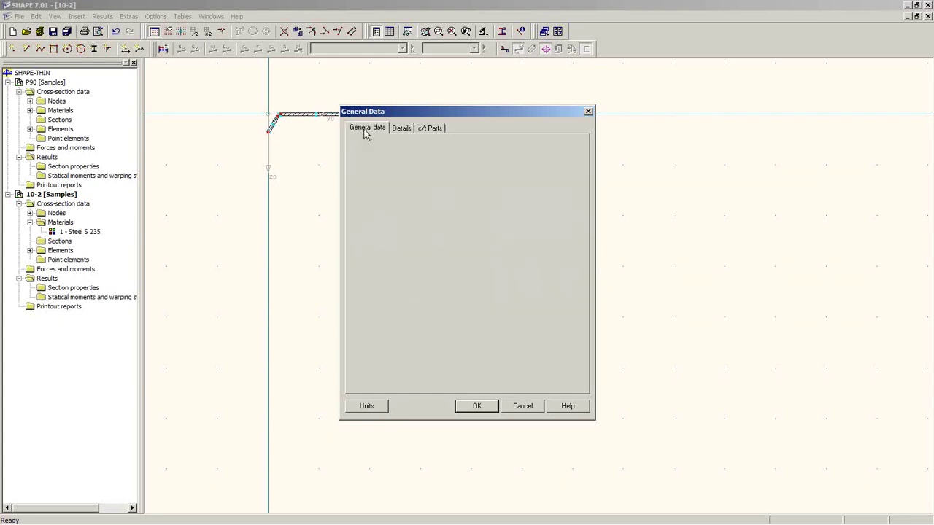
left_click(478, 407)
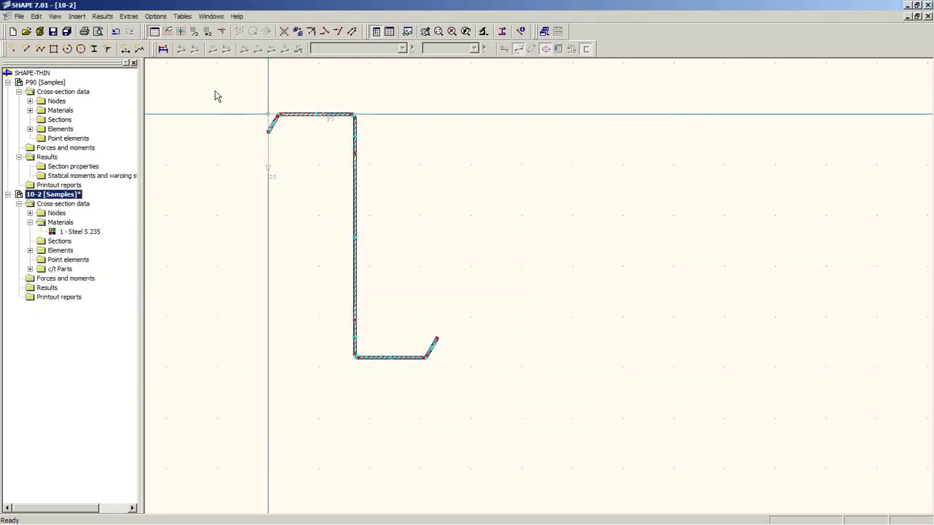
Step: Calculate cross-section 10-2 and show the tables docked beneath the section drawing
left_click(163, 48)
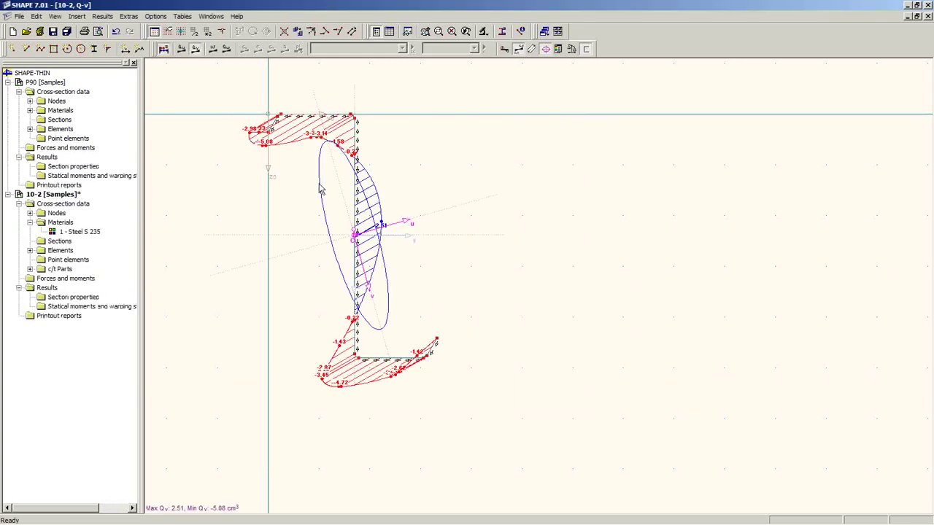
left_click(389, 31)
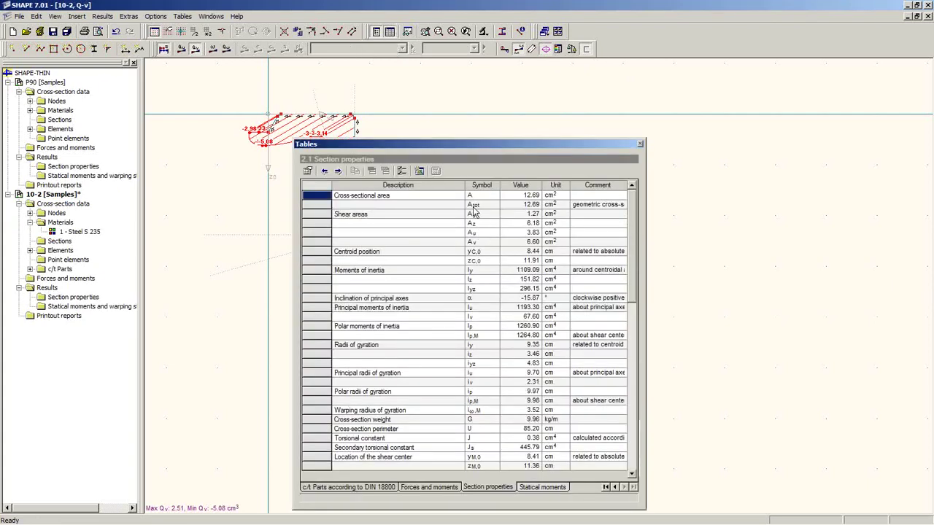
double_click(463, 149)
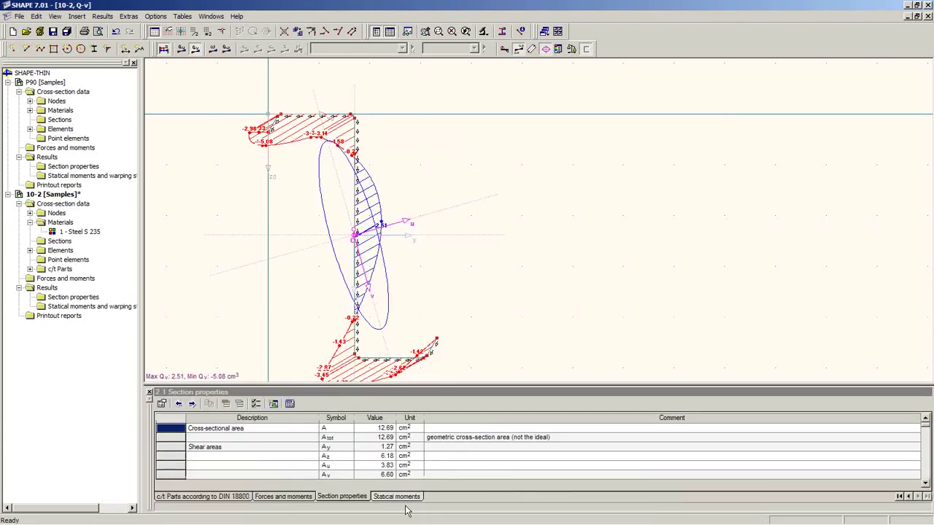
middle_click_drag(448, 292, 438, 246)
scroll(442, 251, "up", 1)
scroll(443, 253, "down", 2)
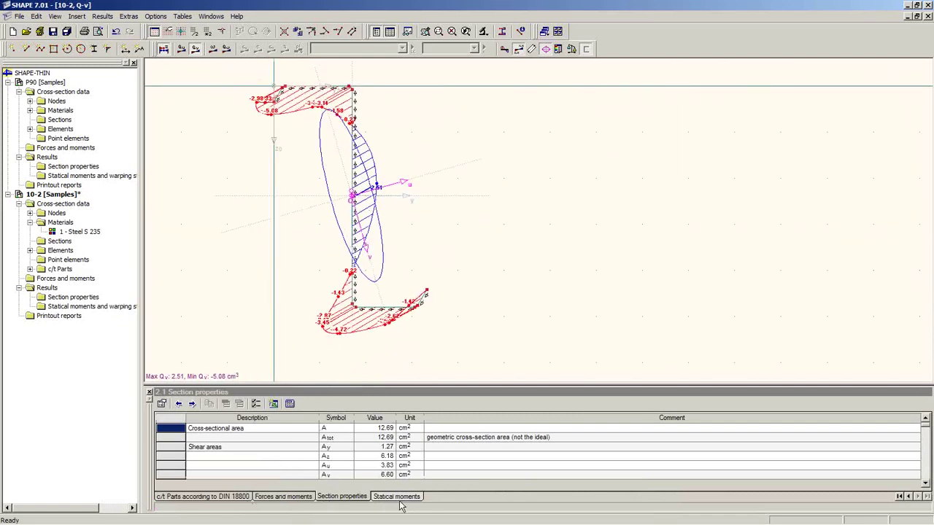
Step: Start location 1 in the forces and moments table with x = 0 mm and axial and shear forces N, V-u and V-v of 0 kN
left_click(295, 498)
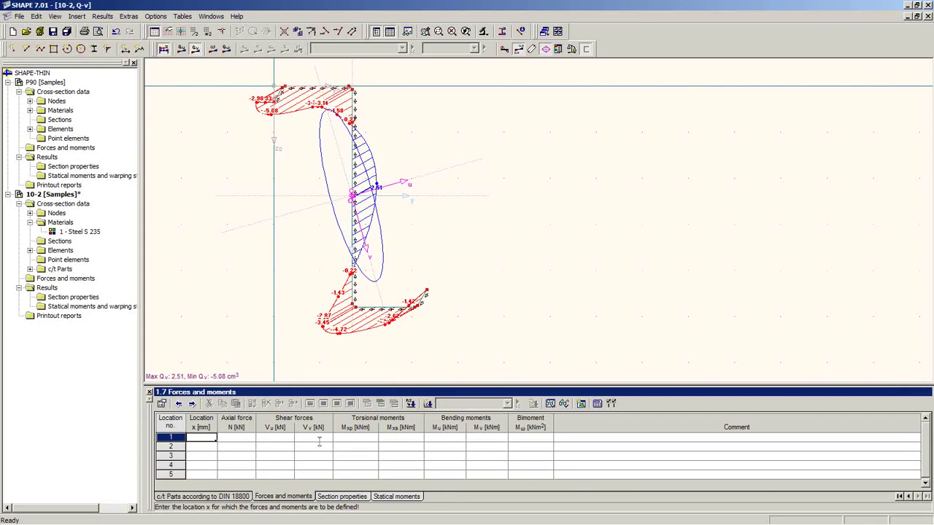
type("0")
key("Return")
type("00")
key("Return")
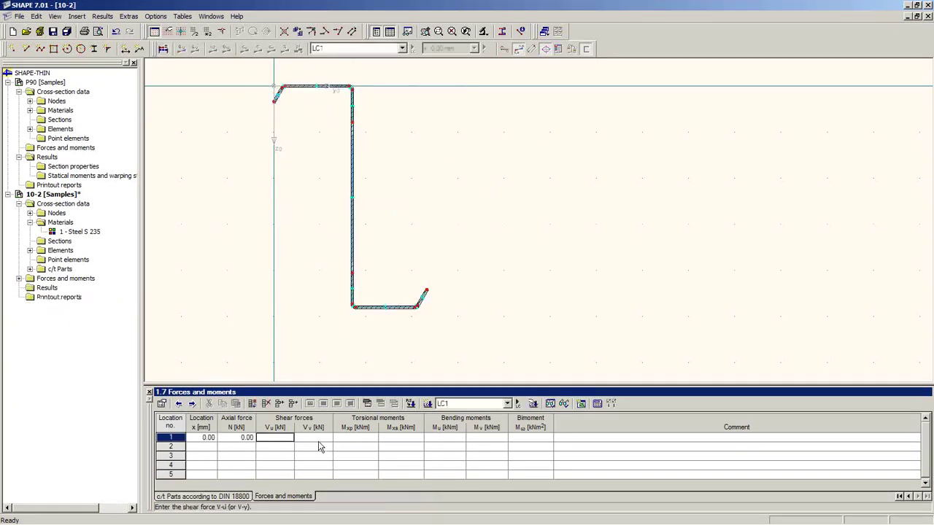
type("0")
key("Return")
type("00")
key("Return")
Step: Complete location 1 with torsional moments M-xp and M-xs of 0, bending moments M-u of 5 kNm and M-v of 0, and bimoment 0
type("0")
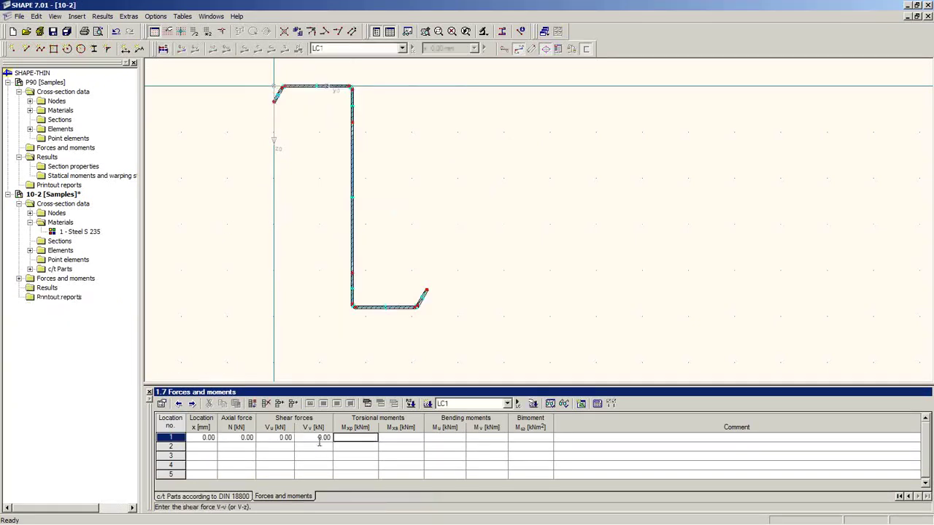
key("Return")
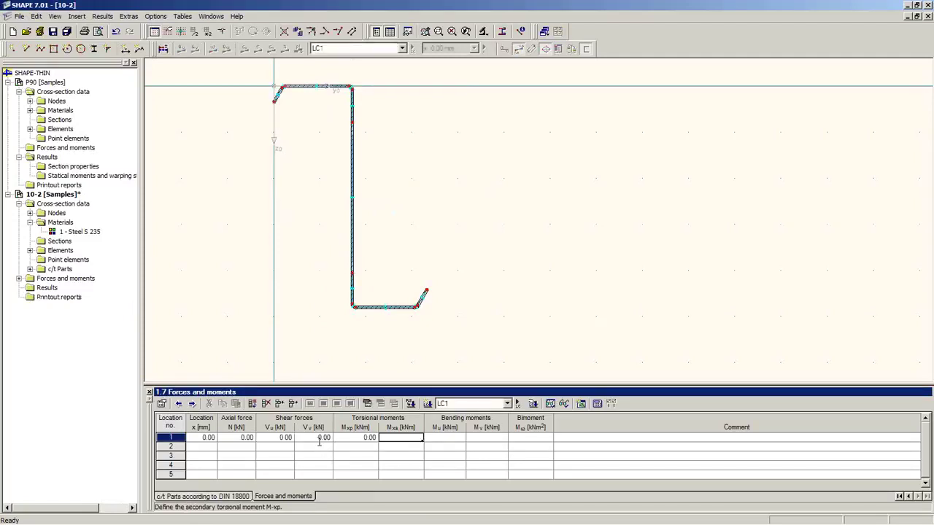
type("0")
key("Return")
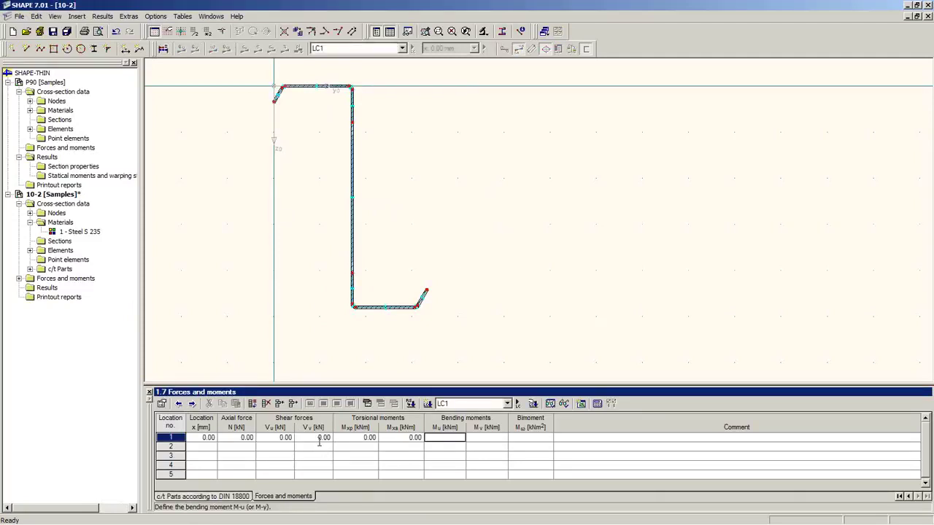
type("5")
key("Return")
key("Return")
key("Return")
key("Return")
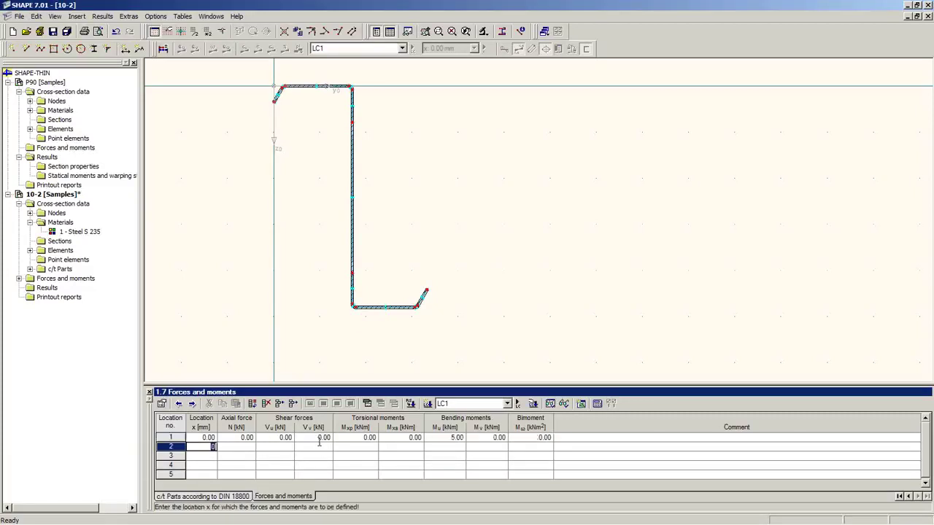
Step: Set the axial force N at location 1 to -5 kN
left_click(251, 438)
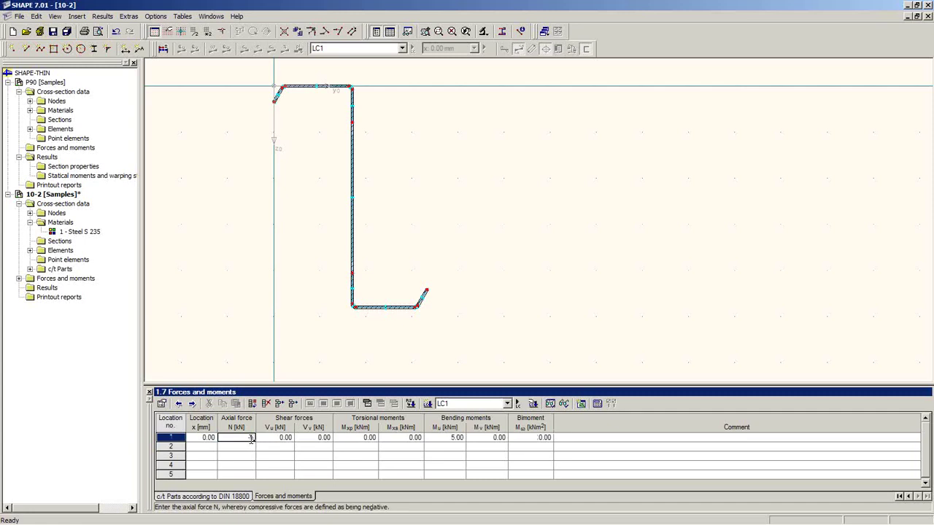
type("-5")
key("Return")
Step: Recalculate the cross-section and open the c/t check results, enlarging the table to show all parts
left_click(164, 48)
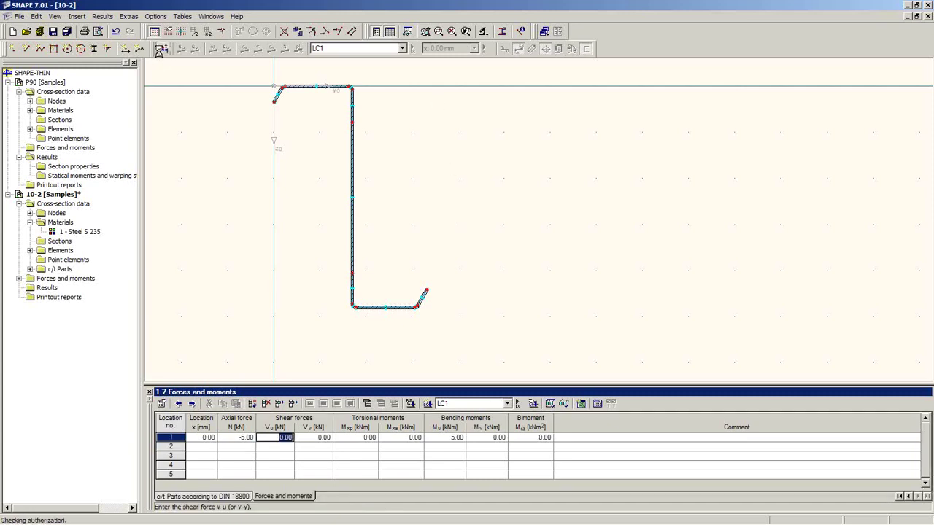
left_click(421, 497)
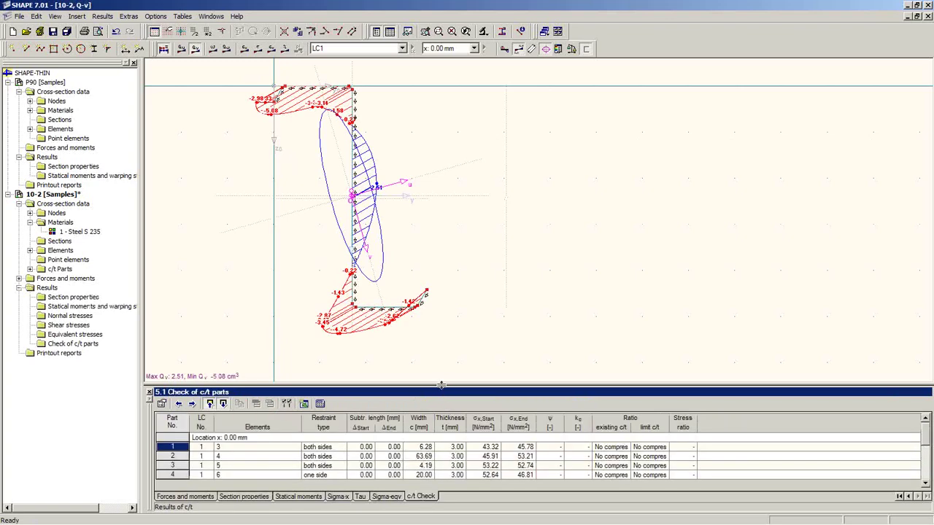
left_click_drag(440, 335, 426, 210)
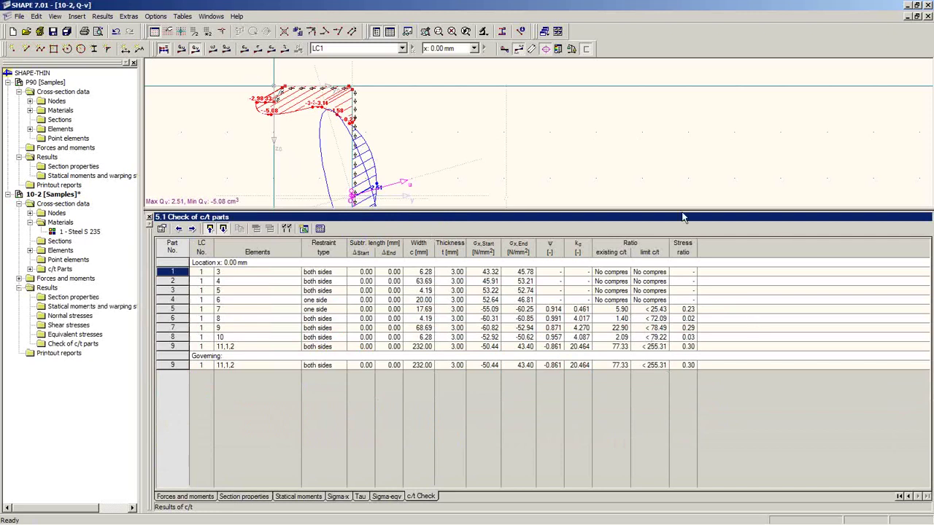
Step: Review the c/t check results for parts 1 and 6, and shrink the table to reveal the whole cross-section
left_click(654, 318)
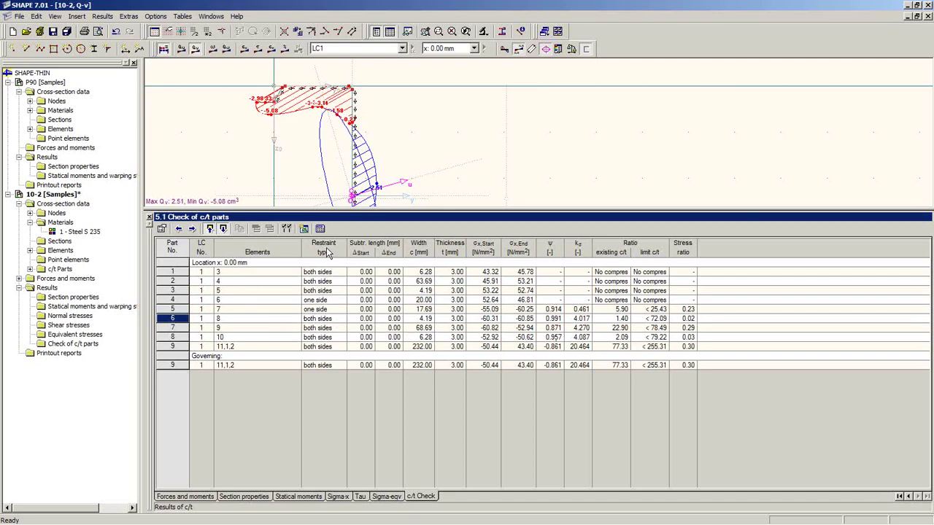
left_click(329, 273)
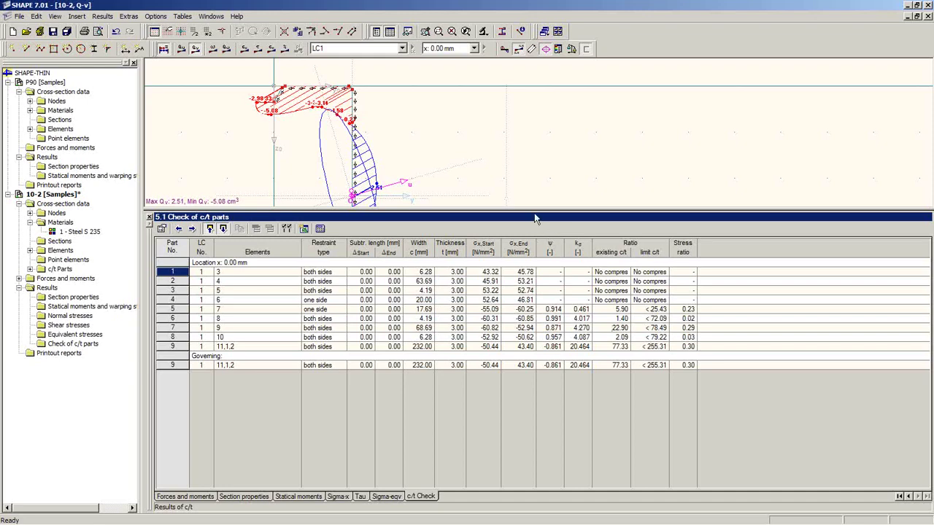
left_click_drag(534, 210, 537, 329)
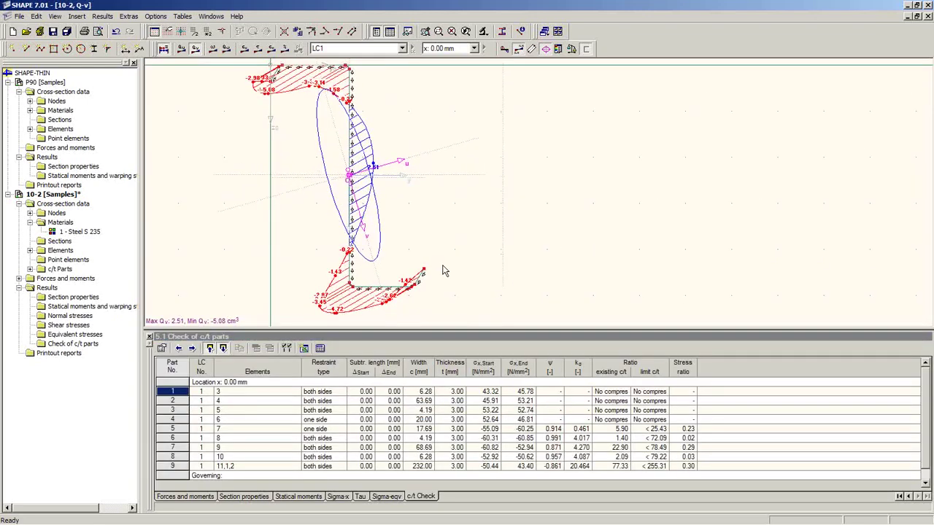
Step: Open the general data of cross-section 10-2 and inspect the plastic capacity design settings, leaving that calculation switched off
right_click(48, 199)
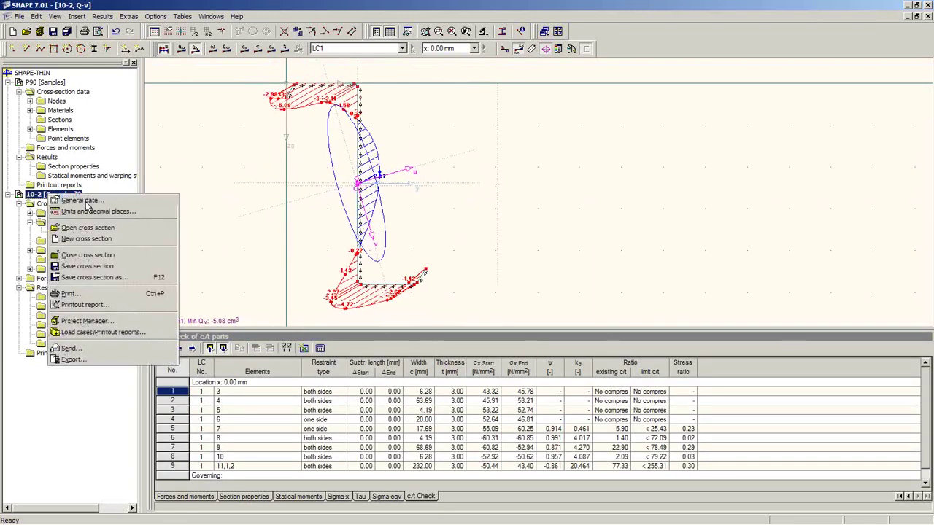
left_click(69, 203)
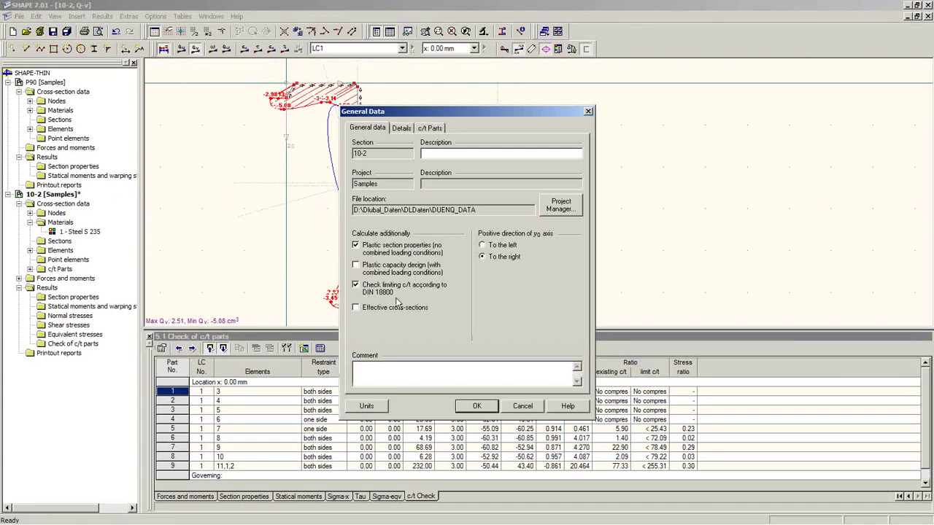
left_click(366, 269)
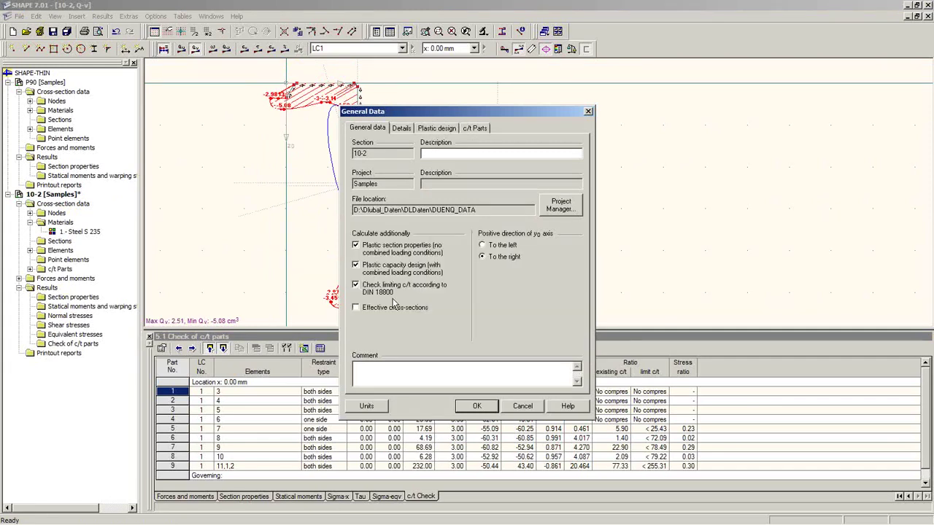
left_click(367, 269)
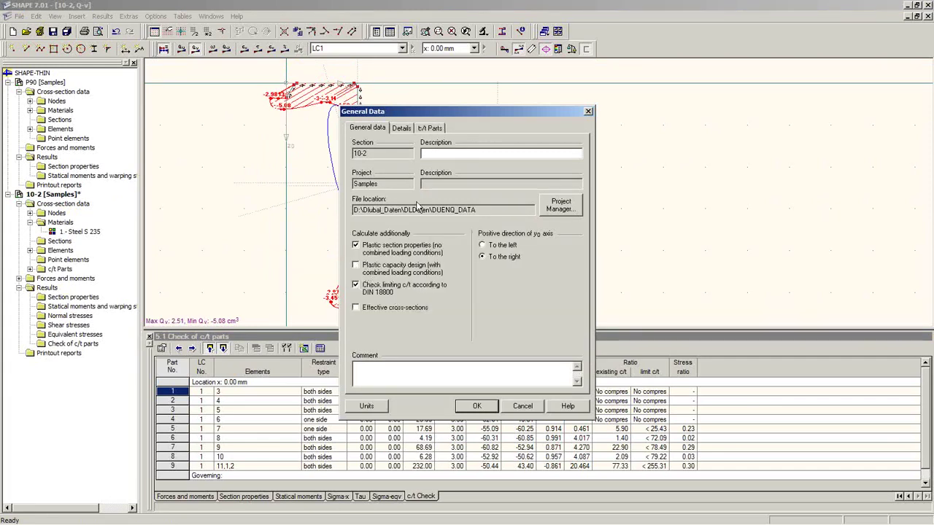
left_click(365, 265)
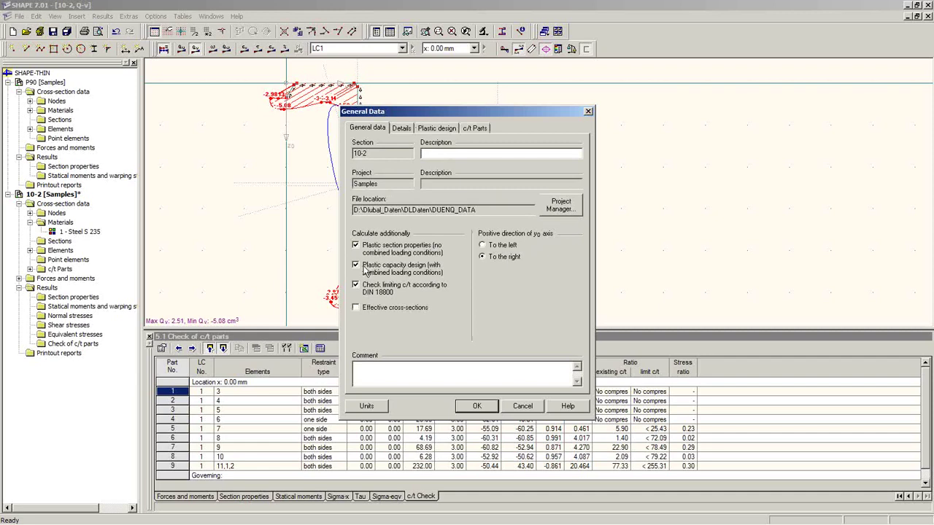
left_click(438, 129)
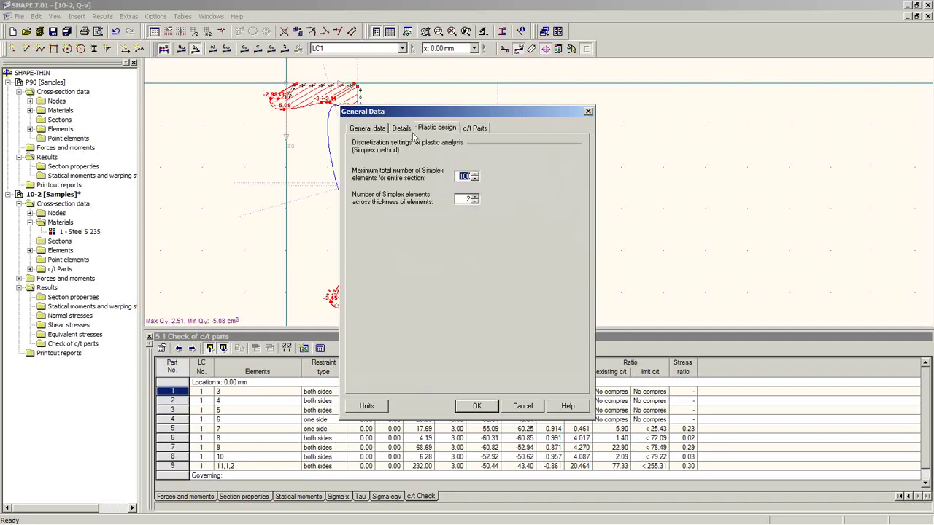
left_click(378, 129)
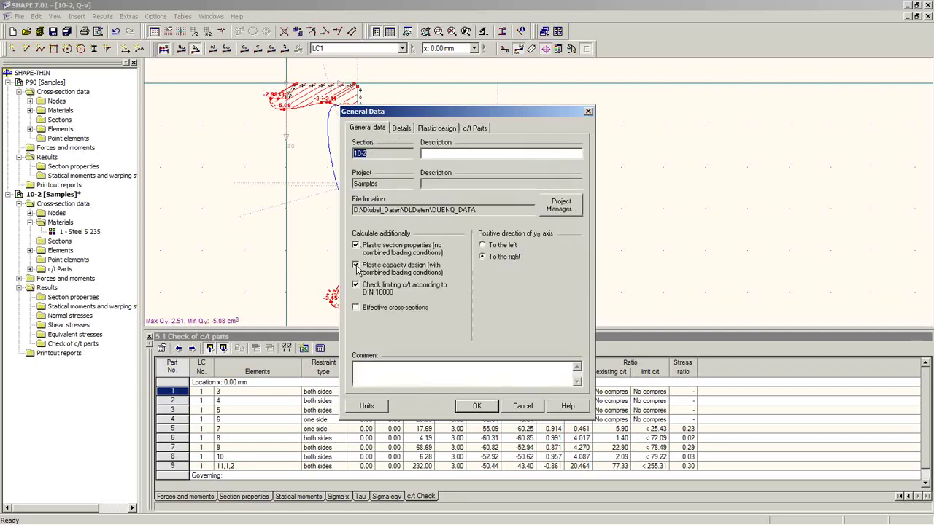
left_click(357, 265)
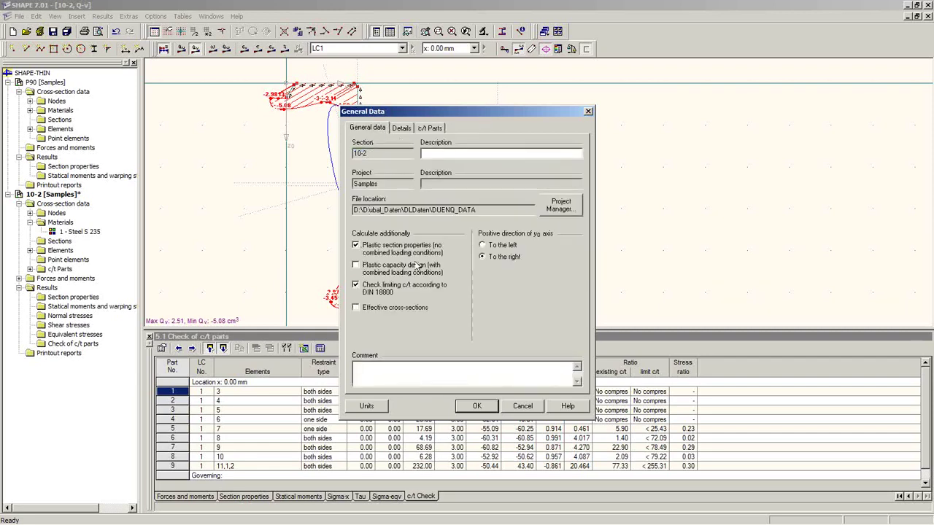
Step: Activate the effective cross-sections calculation for section 10-2 with EN 1999-1-1:2007 as the design code
left_click(356, 309)
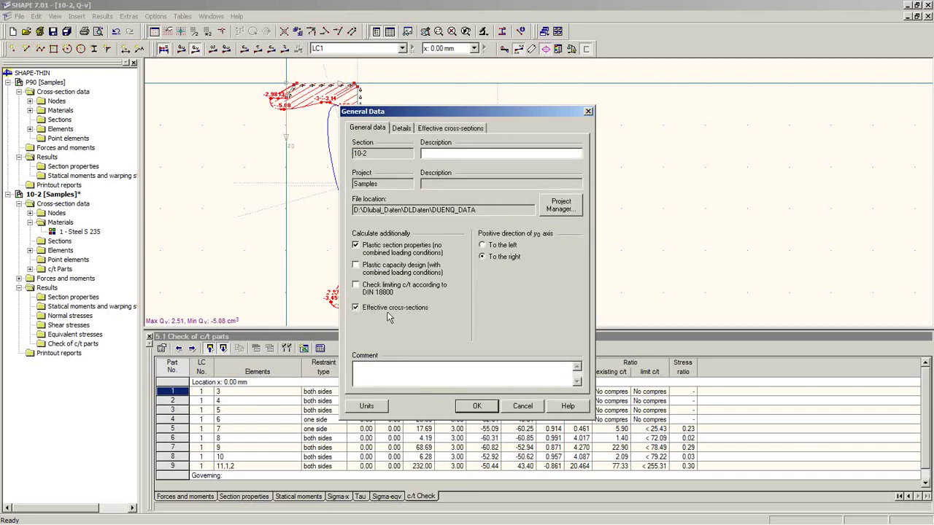
left_click(451, 128)
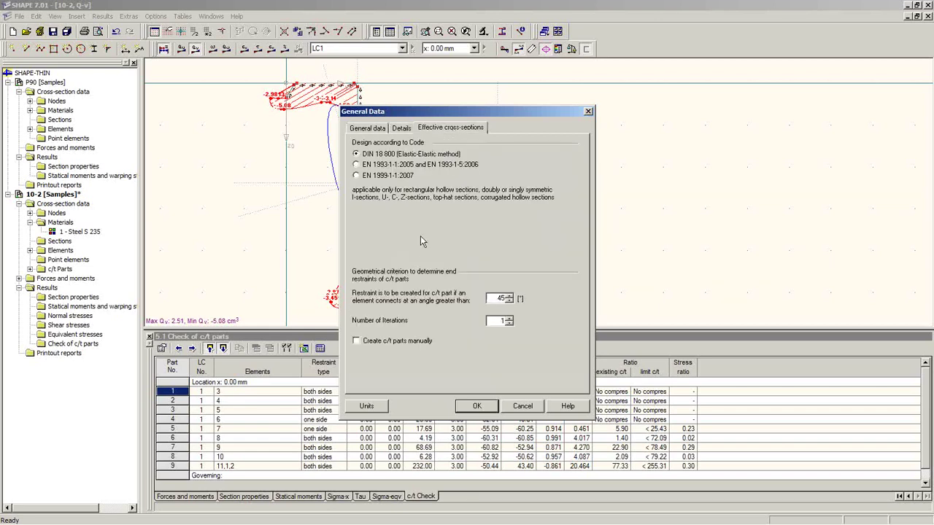
left_click(356, 165)
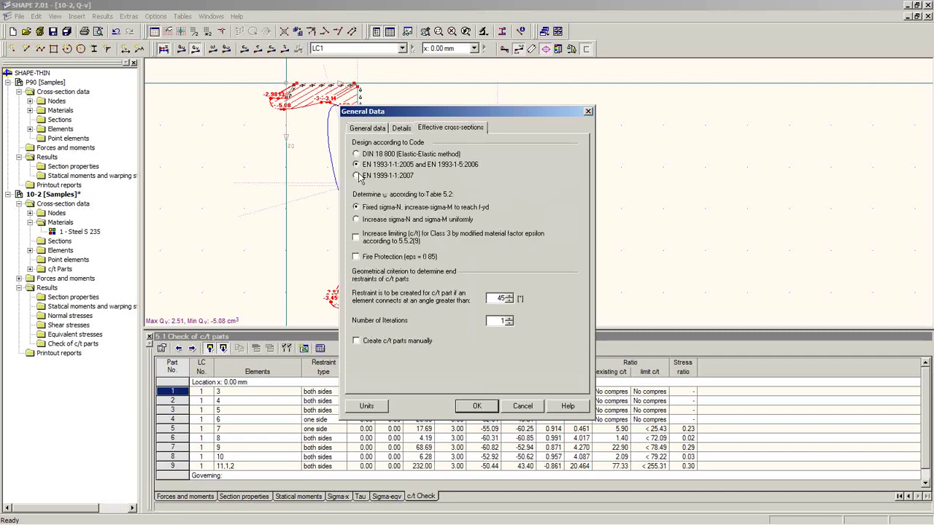
left_click(357, 175)
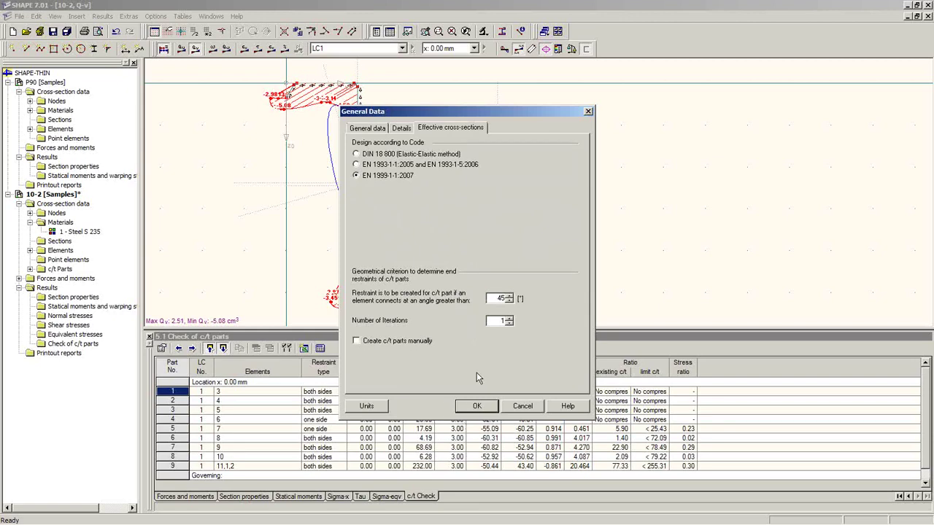
left_click(476, 406)
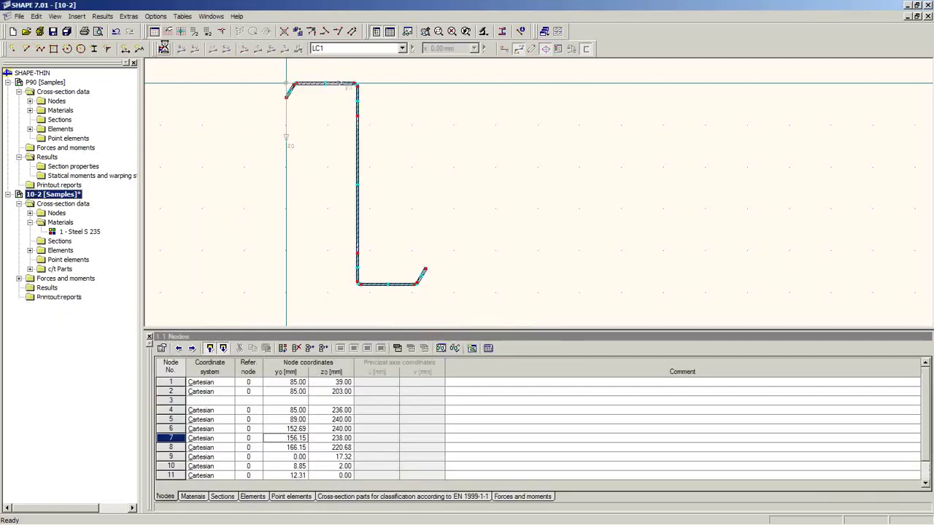
Step: Try to calculate the cross-section, declining to separate the load case with N, Mu and Mv
left_click(163, 48)
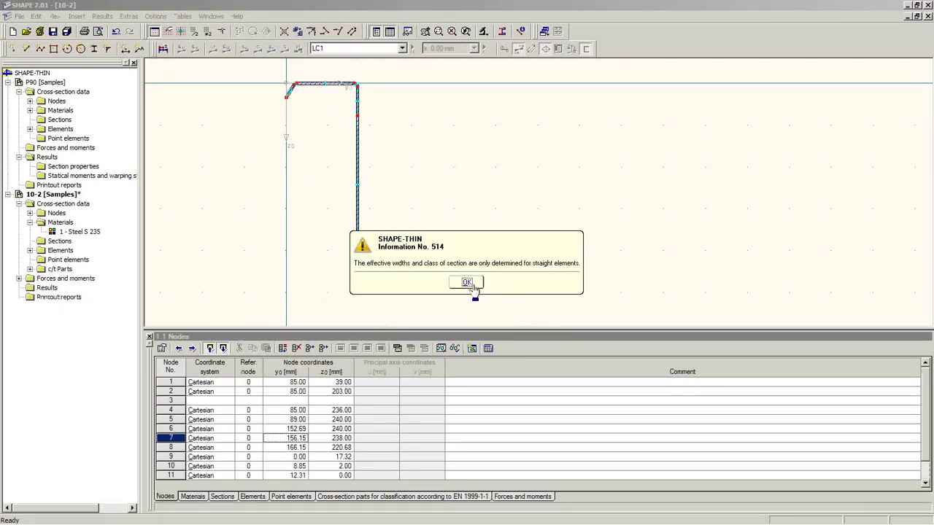
left_click(467, 283)
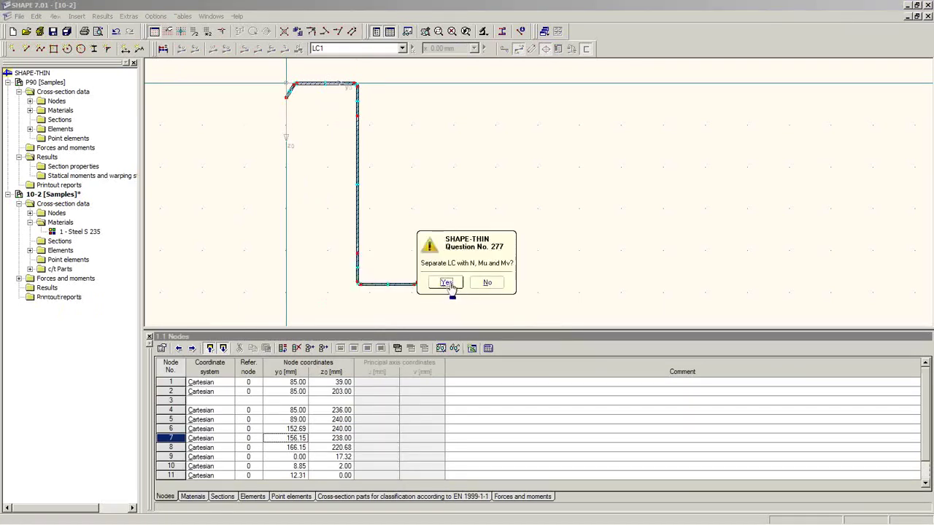
left_click(485, 283)
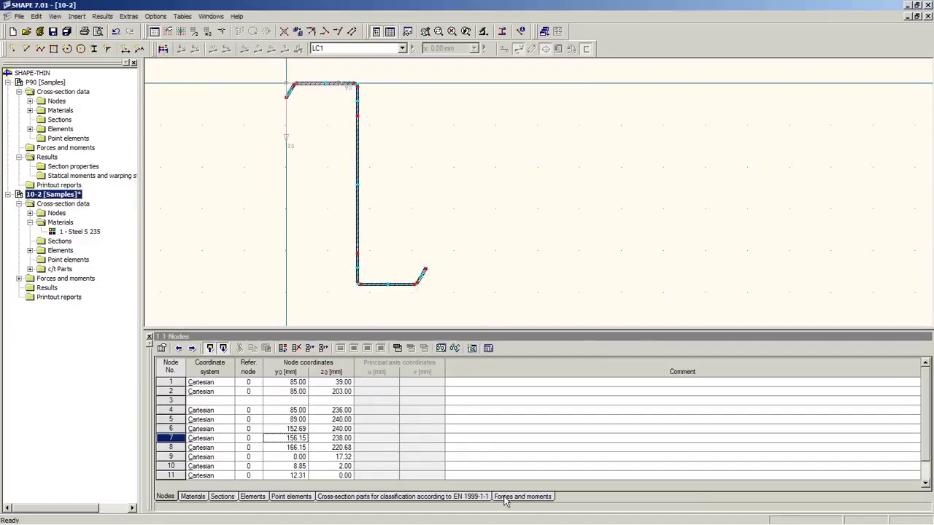
Step: Open the table of cross-section parts for classification according to EN 1999-1-1 and enlarge it to show all parts
left_click(457, 497)
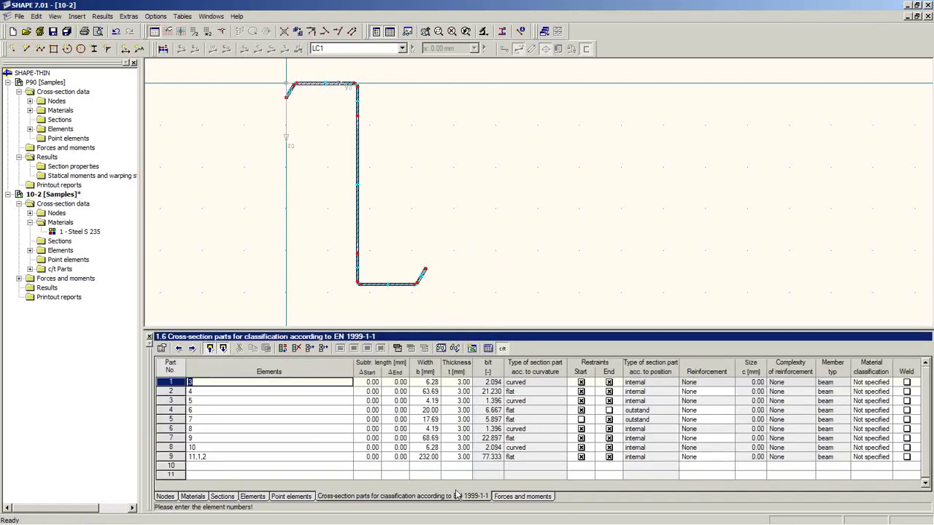
left_click_drag(438, 329, 431, 206)
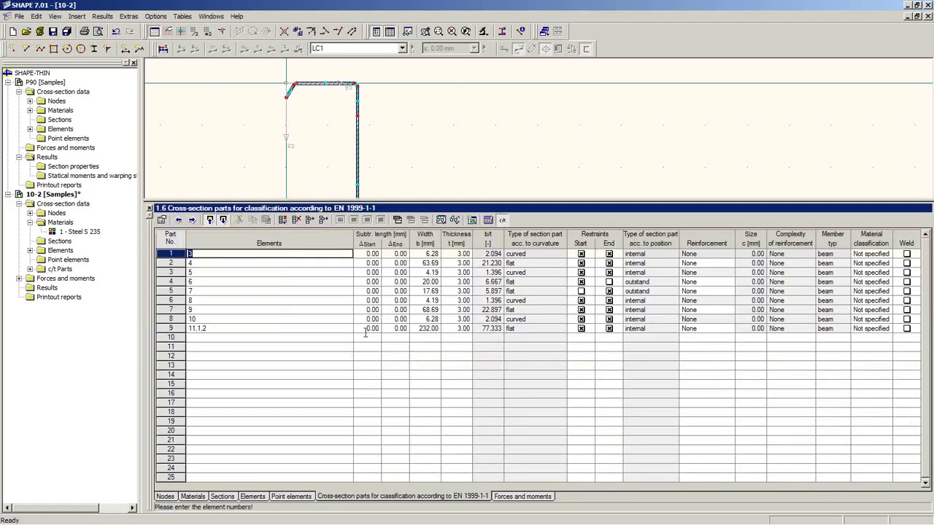
left_click(348, 98)
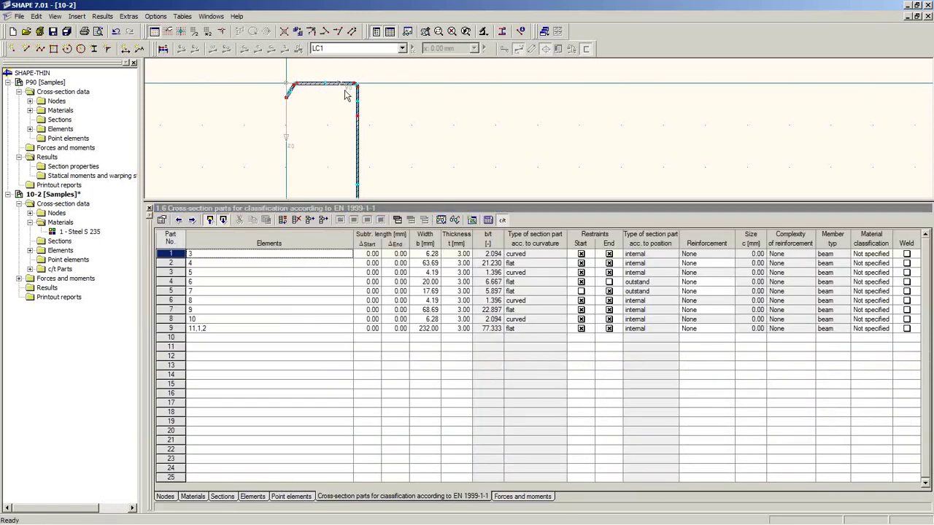
Step: Examine the rounded corners and straight elements of the Z-section's upper flange and lip up close
scroll(348, 97, "up", 2)
scroll(349, 97, "up", 2)
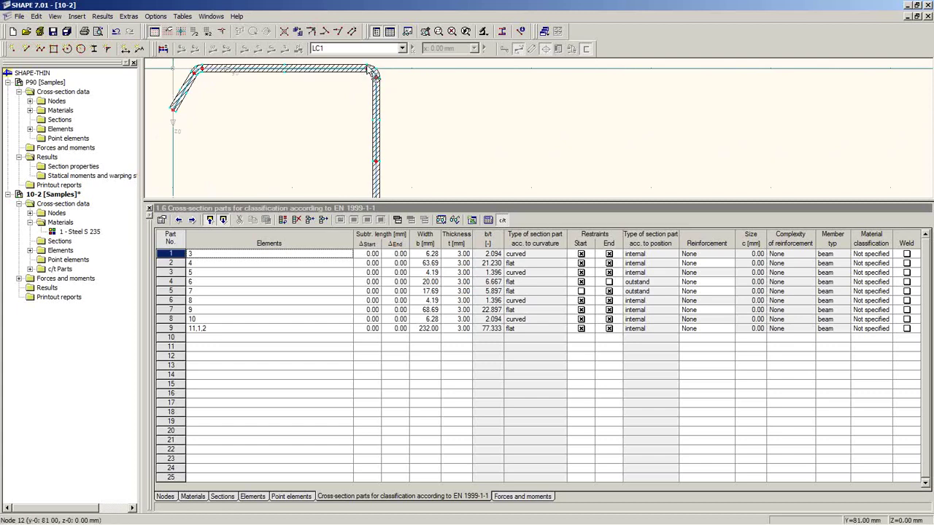
mouse_move(344, 98)
middle_mouse_down()
mouse_move(343, 144)
mouse_move(358, 143)
middle_mouse_up()
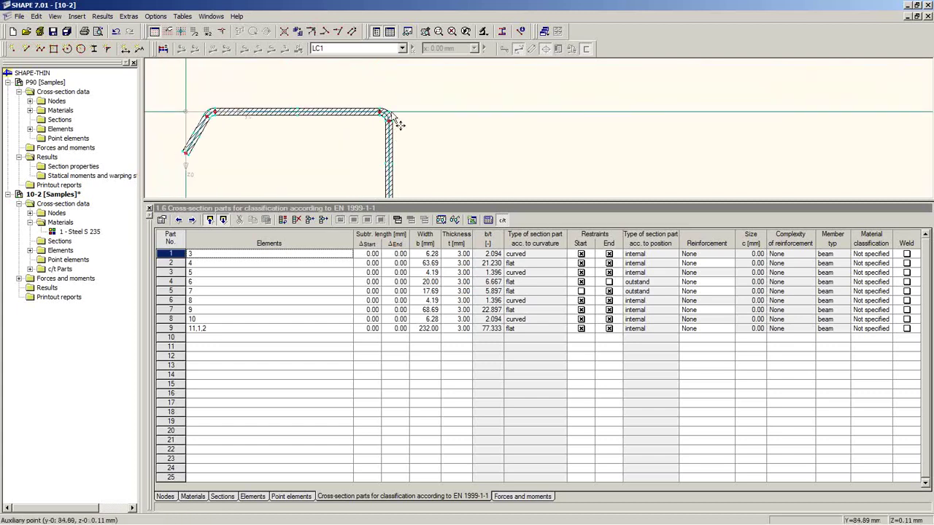
scroll(378, 108, "up", 3)
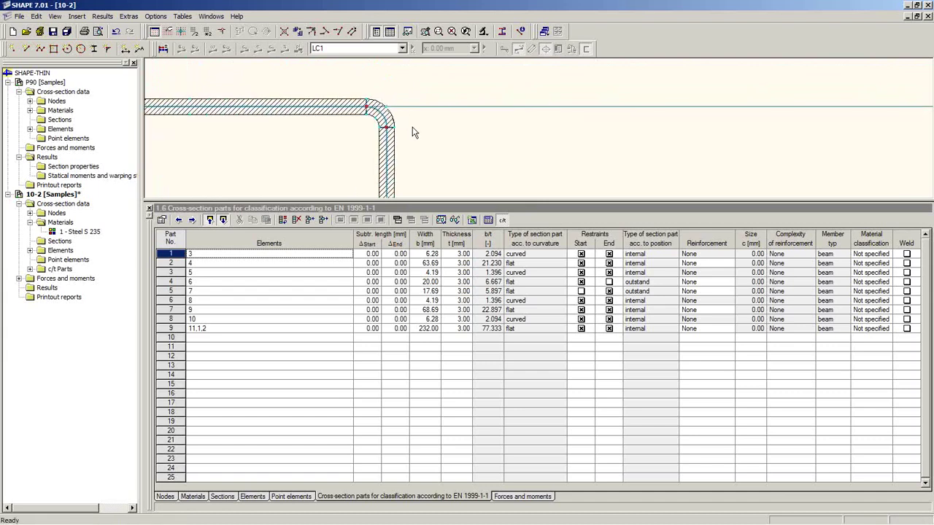
scroll(412, 137, "down", 2)
scroll(413, 134, "down", 1)
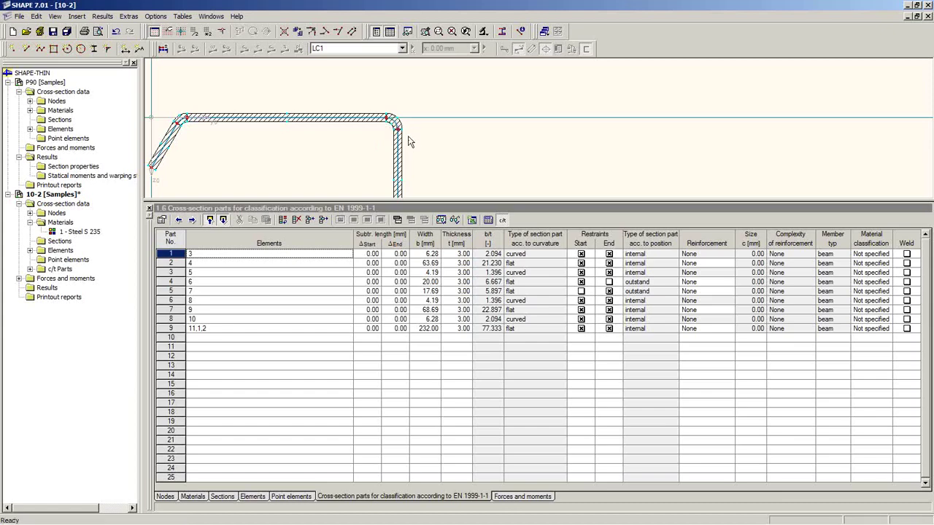
middle_click_drag(324, 146, 352, 122)
scroll(203, 132, "up", 5)
middle_click_drag(208, 132, 251, 165)
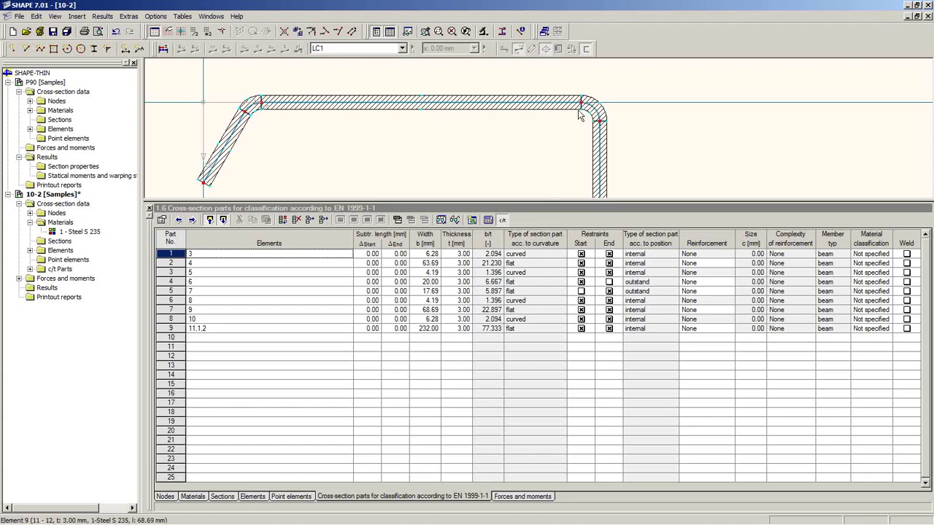
Step: Review the curvature types and material classification of section parts 1 to 3, and shrink the classification table
left_click(536, 263)
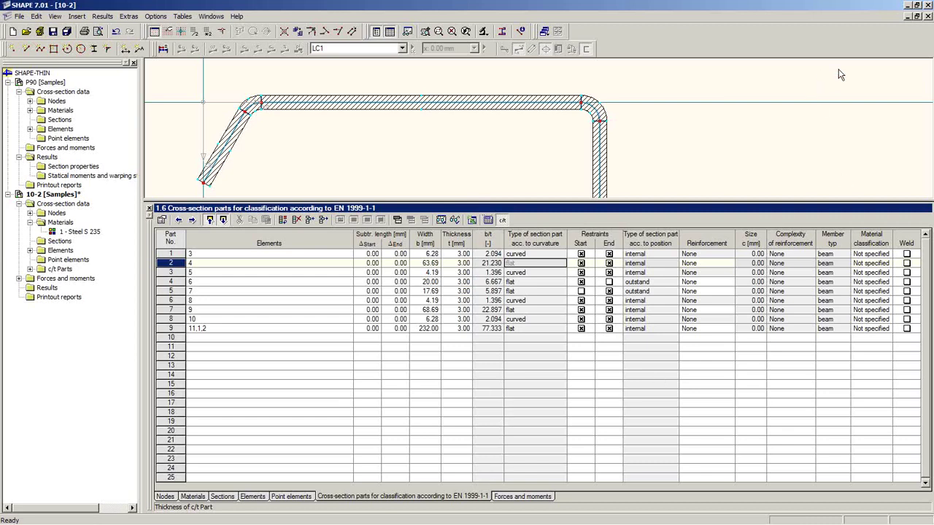
key("alt+Tab")
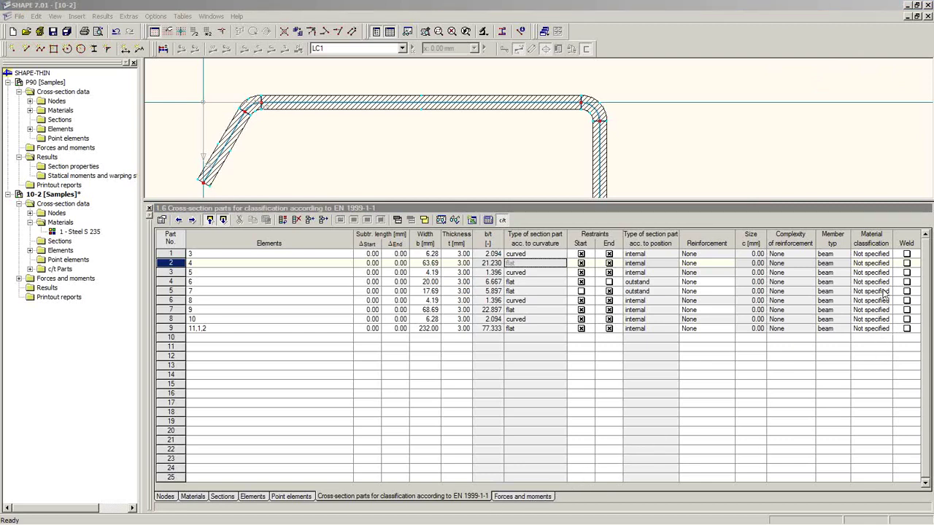
left_click(867, 263)
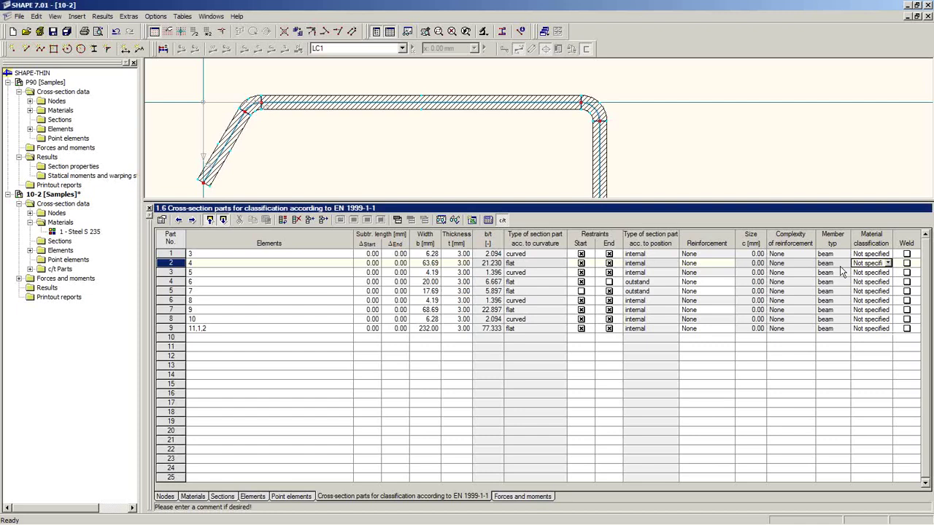
left_click(545, 274)
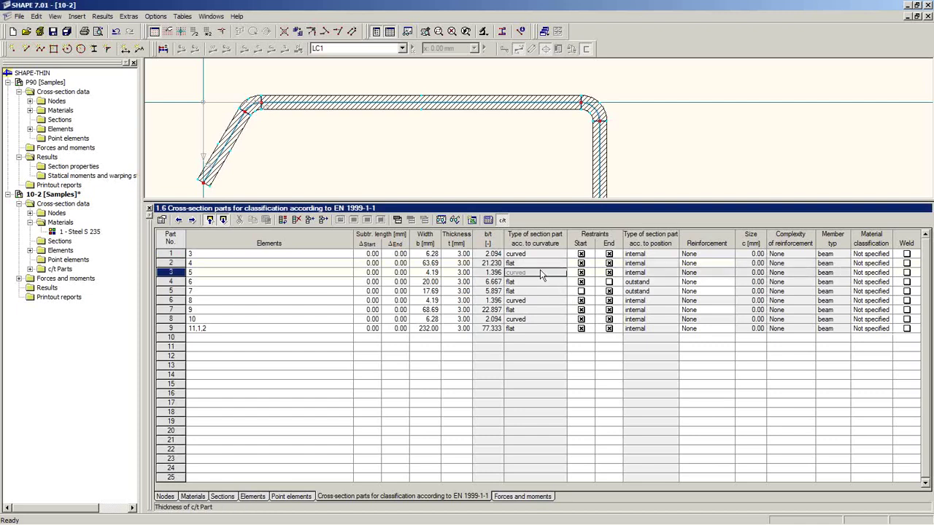
left_click(881, 254)
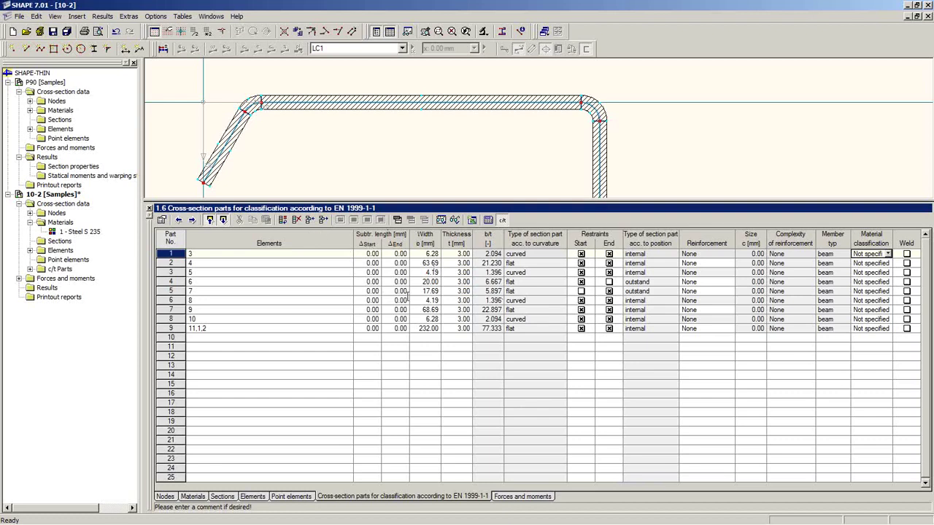
left_click_drag(437, 199, 437, 282)
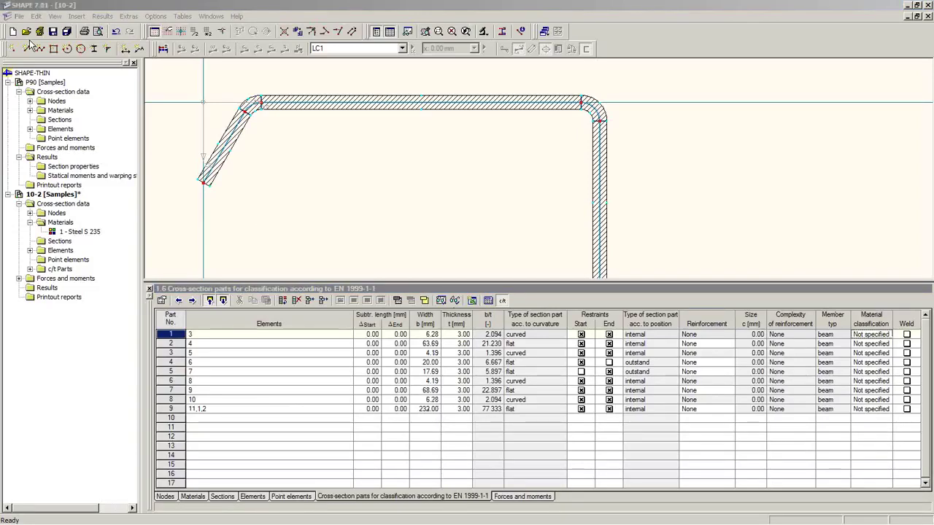
Step: Open the DIN_EC section from the Samples project in the Project Manager and show its complete outline above the parts table
left_click(19, 16)
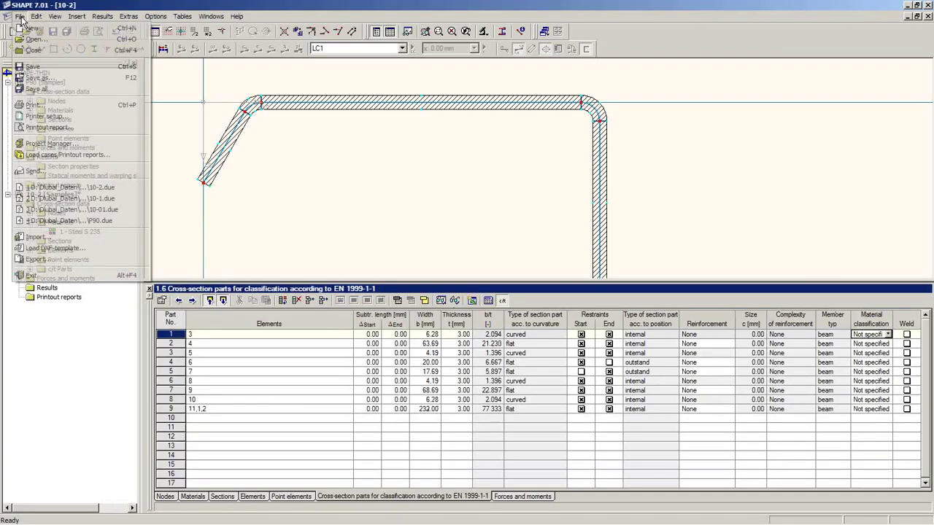
left_click(48, 144)
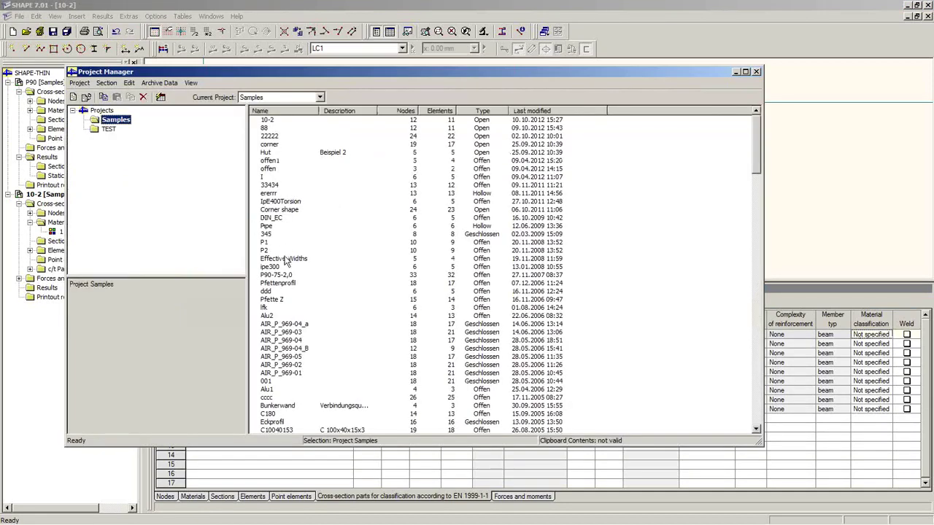
left_click(286, 267)
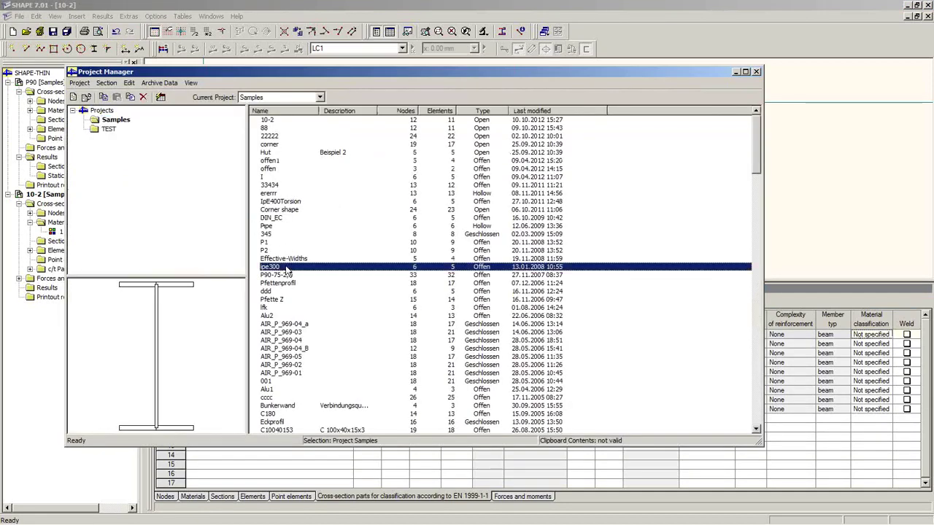
double_click(287, 218)
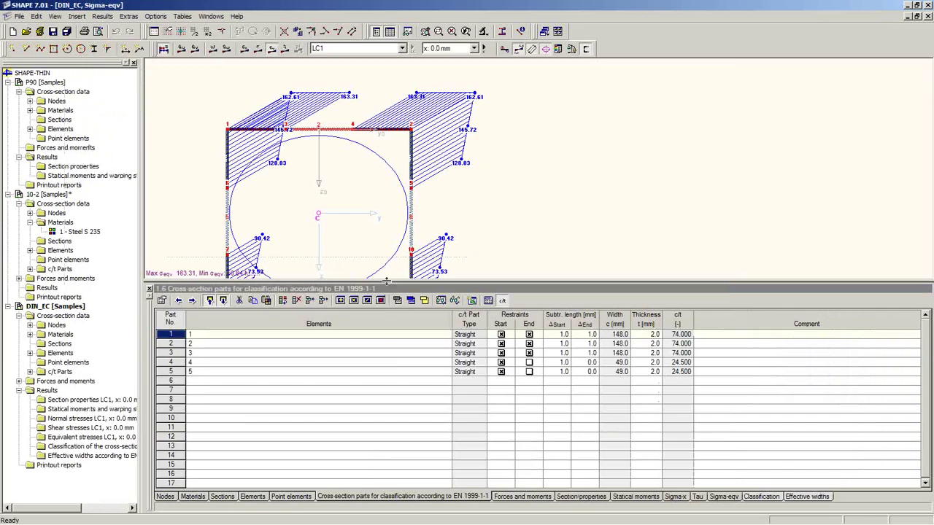
left_click_drag(387, 280, 392, 374)
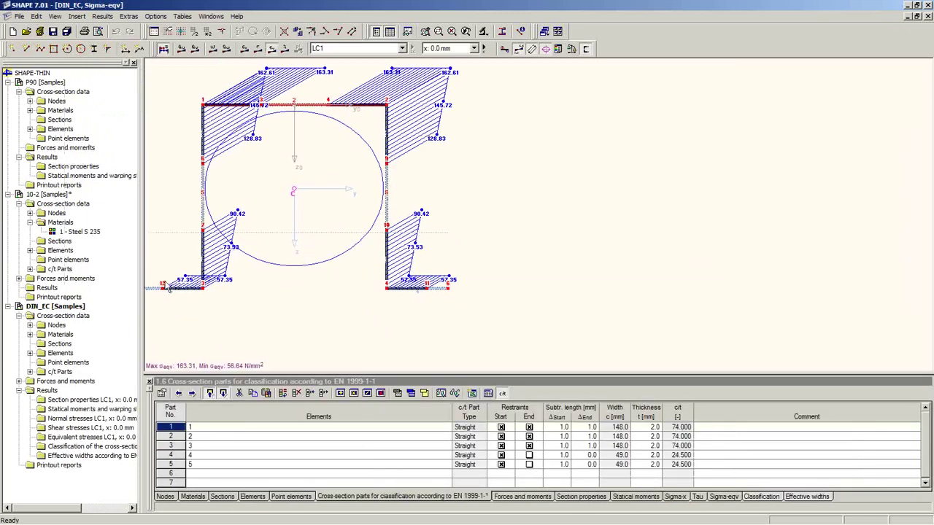
middle_click_drag(387, 328, 417, 326)
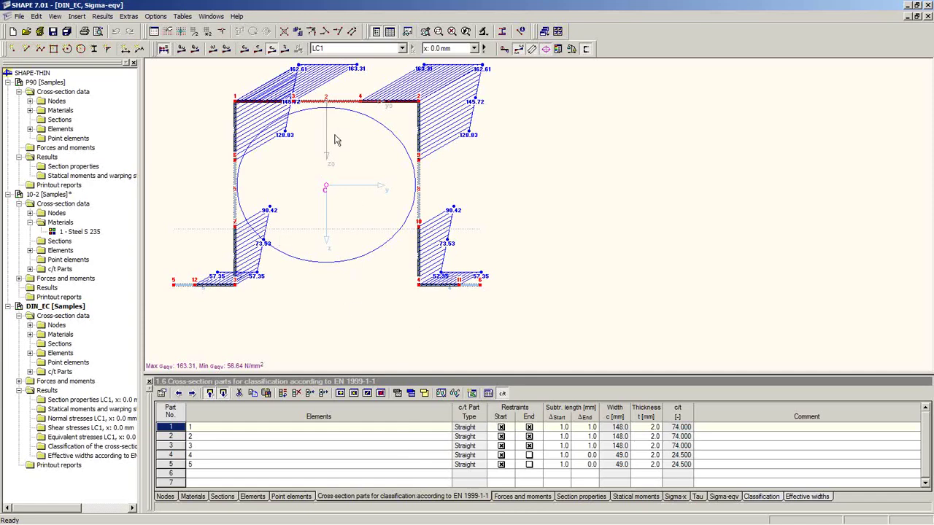
middle_click_drag(368, 166, 364, 213)
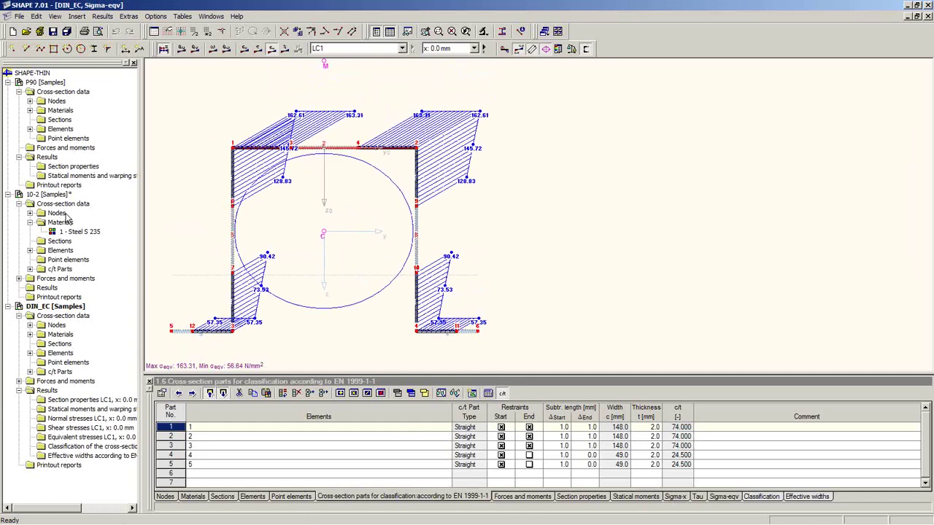
Step: Check which additional calculations are enabled in the general data of DIN_EC
right_click(51, 306)
left_click(80, 313)
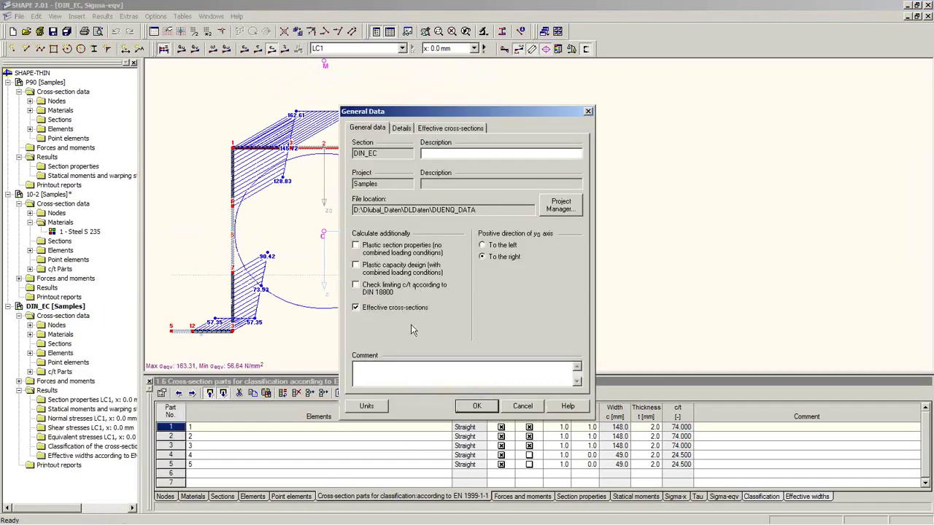
left_click(473, 406)
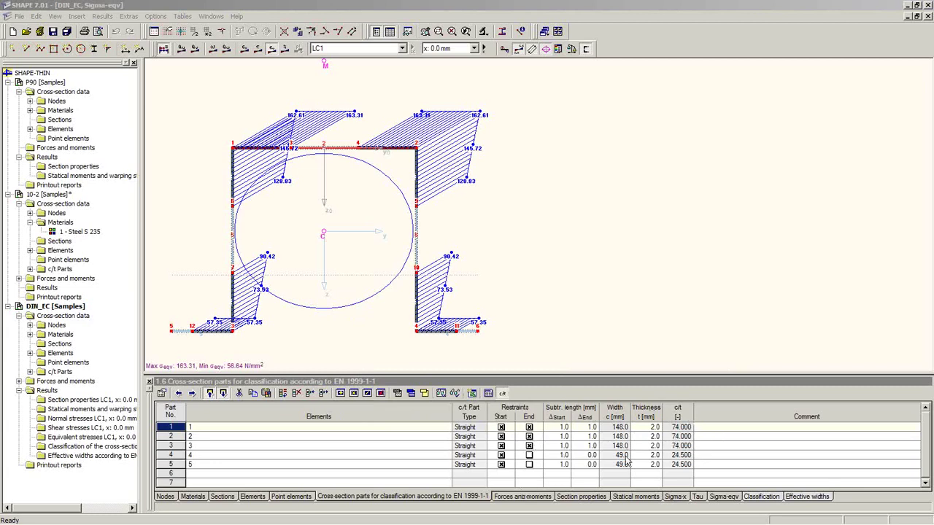
Step: Enlarge the table area and review the LC1 cross-section classification results for the DIN_EC c/t parts
left_click(649, 427)
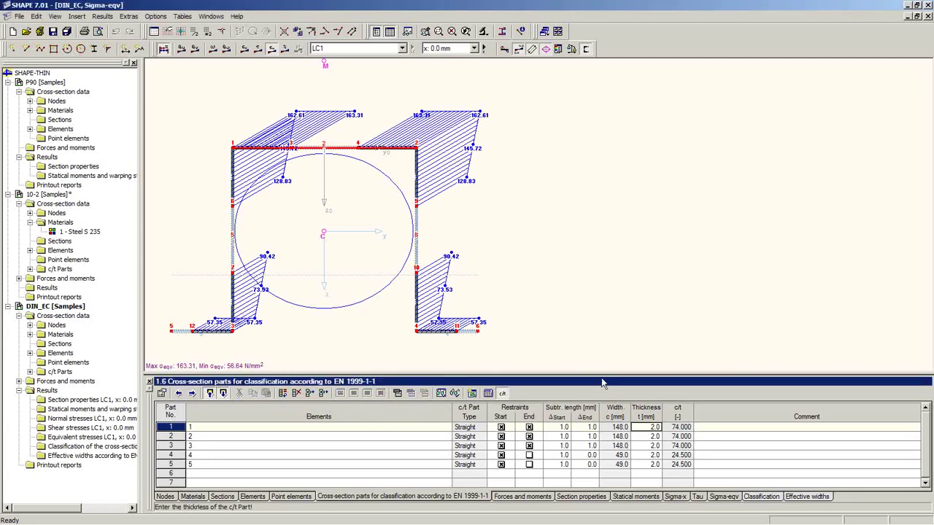
left_click_drag(600, 373, 606, 264)
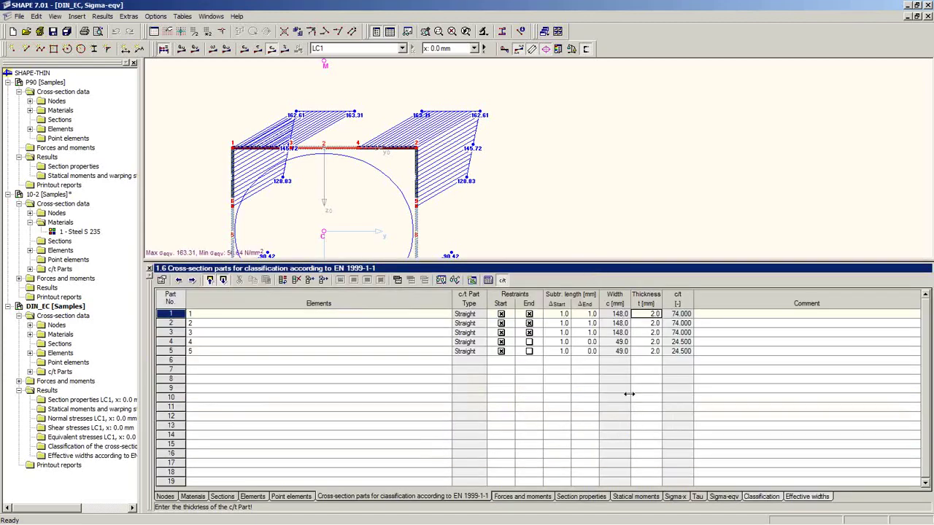
left_click(766, 499)
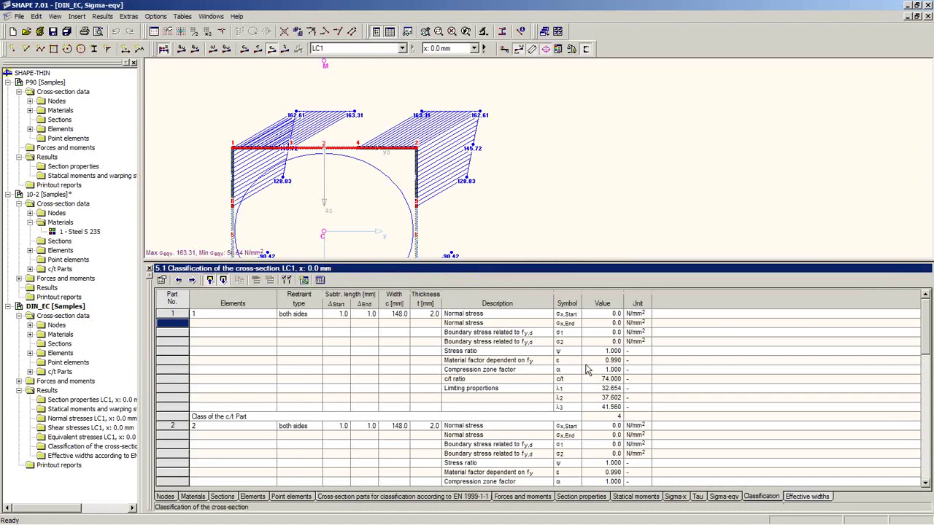
scroll(587, 370, "down", 9)
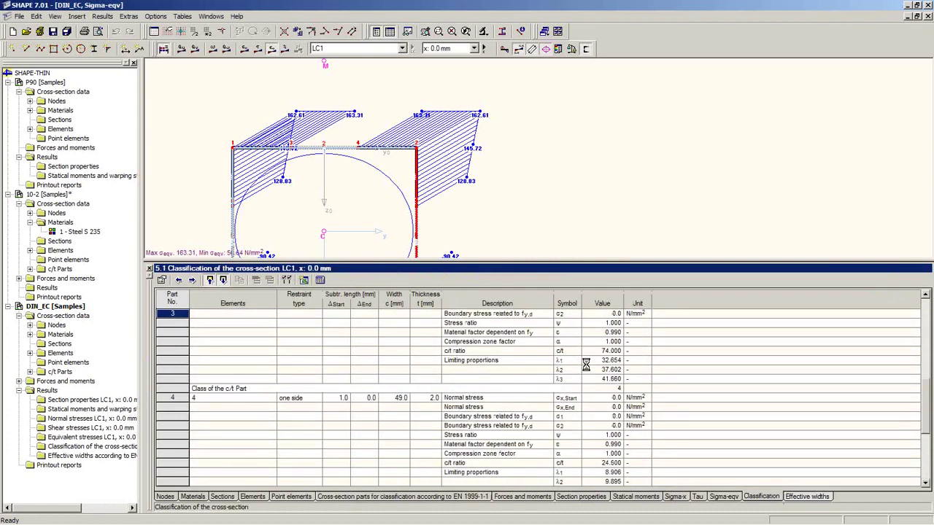
scroll(587, 369, "down", 2)
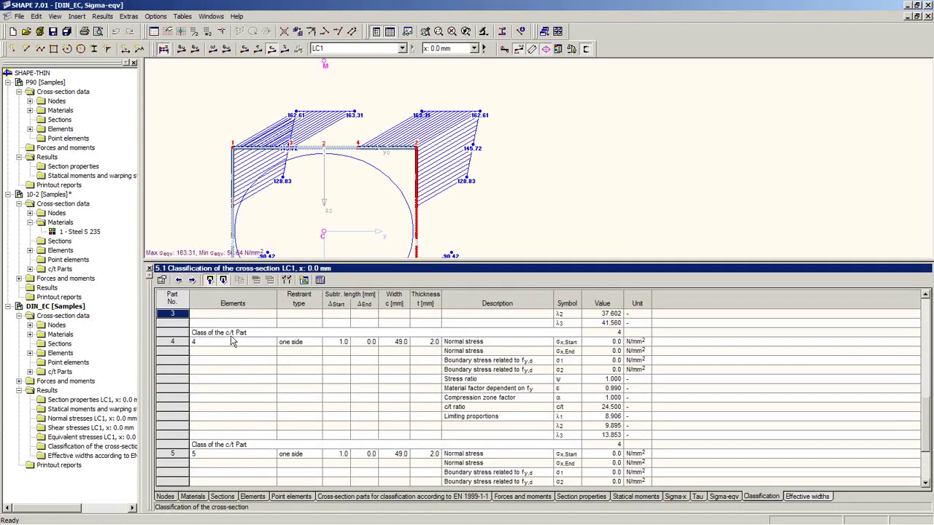
Step: Locate part 3 on the drawing, check the class of each remaining part and the whole cross-section, and shrink the table
left_click(216, 353)
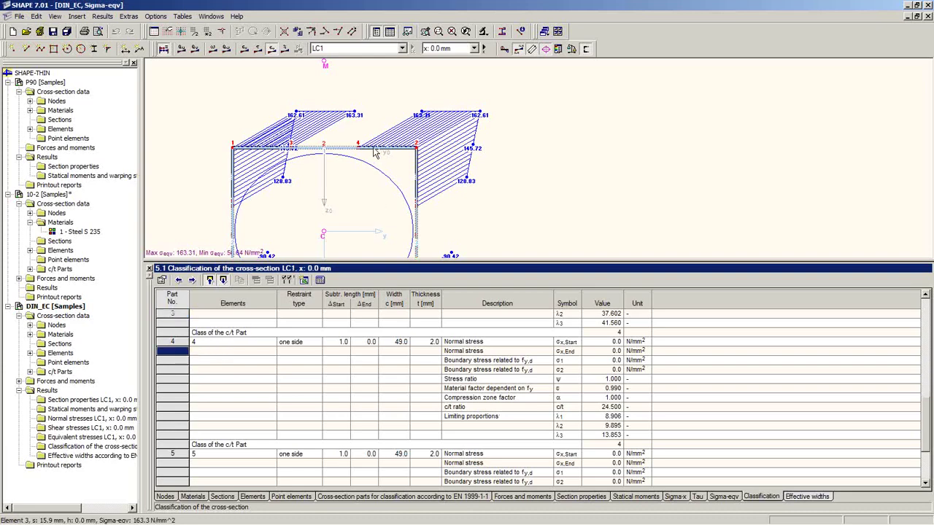
left_click(417, 187)
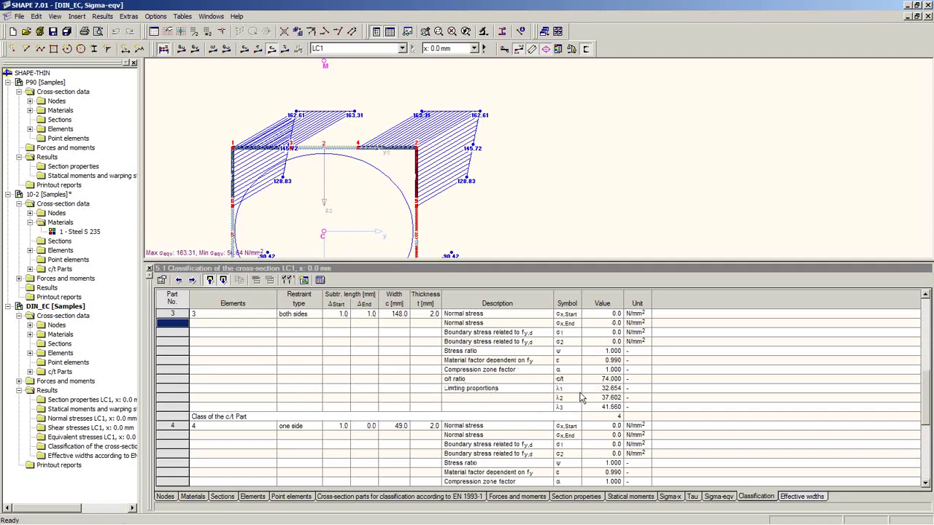
left_click(620, 420)
scroll(671, 406, "down", 6)
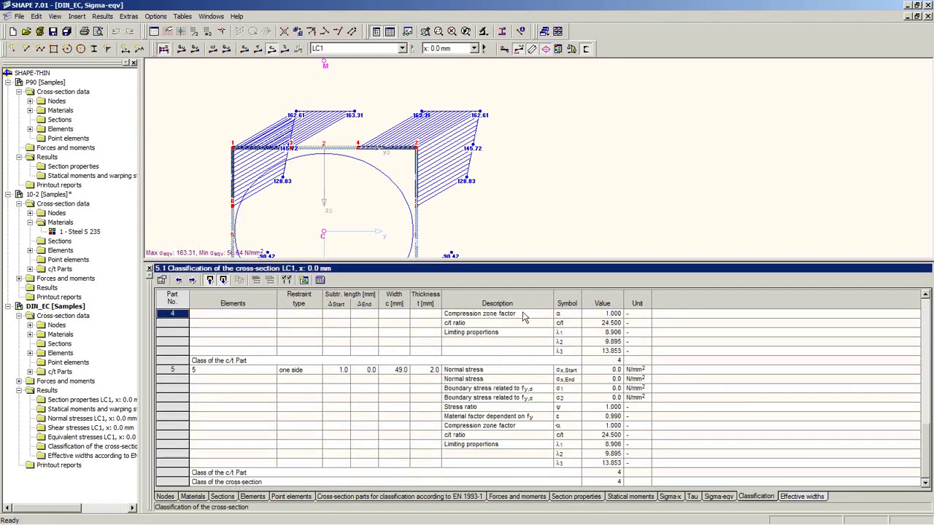
left_click_drag(523, 372, 523, 373)
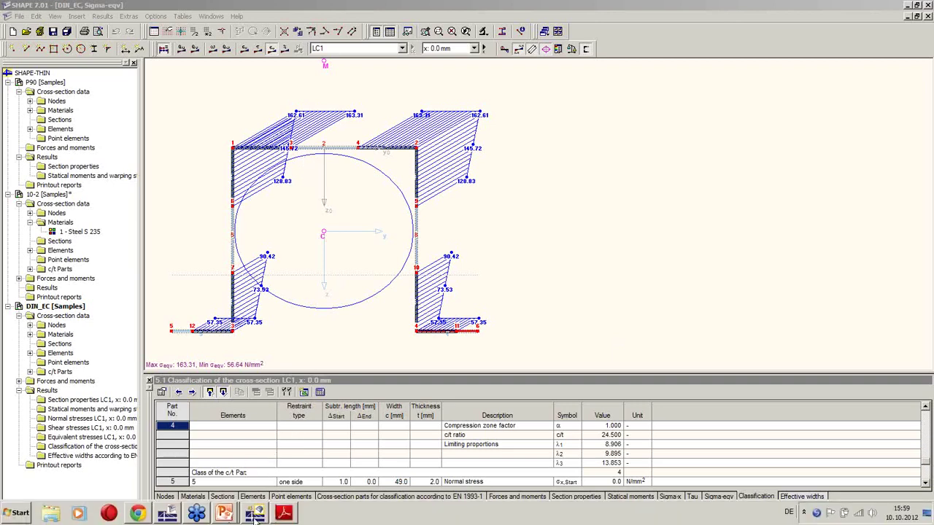
Step: Switch to RFEM and display the input table of cross-sections for the purlin model
left_click(195, 514)
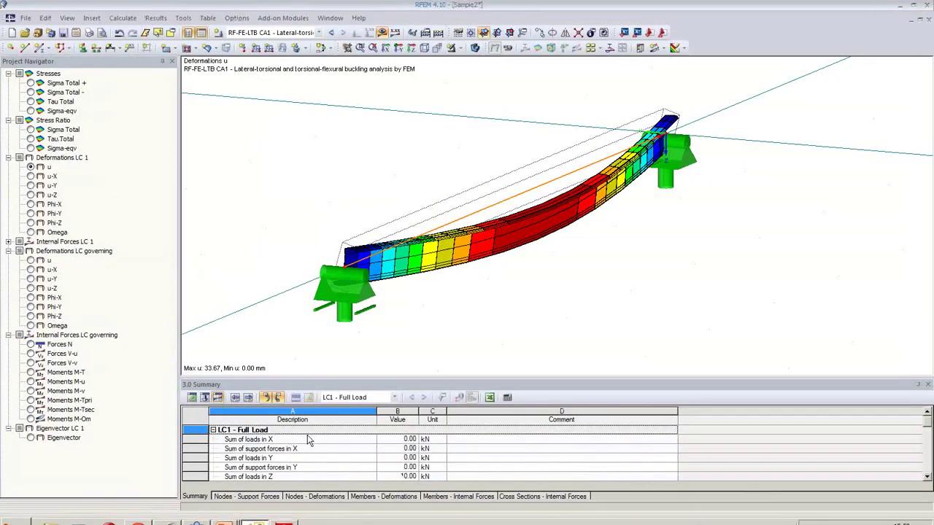
left_click(192, 398)
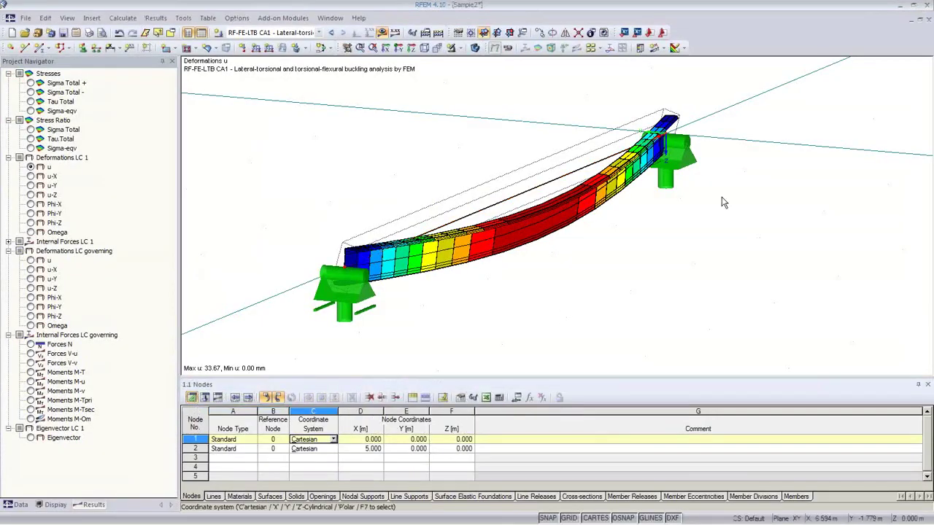
double_click(534, 161)
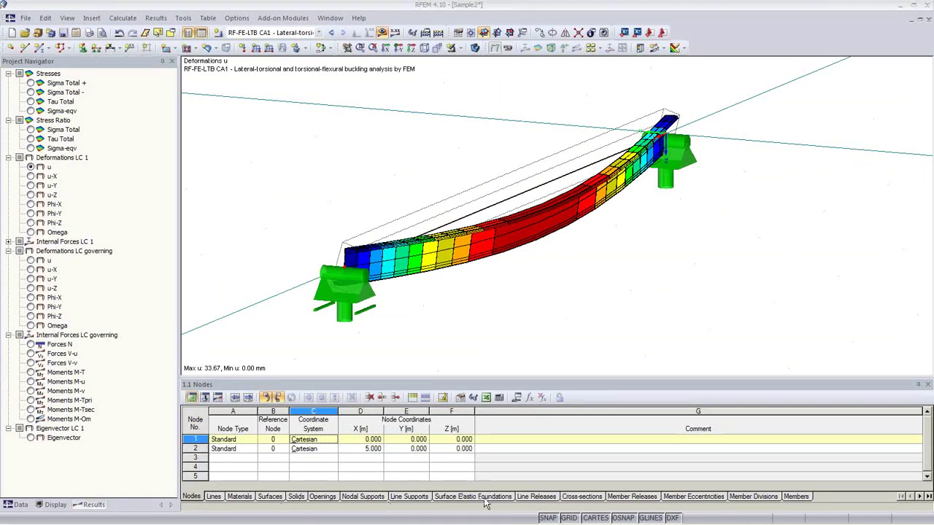
left_click(592, 499)
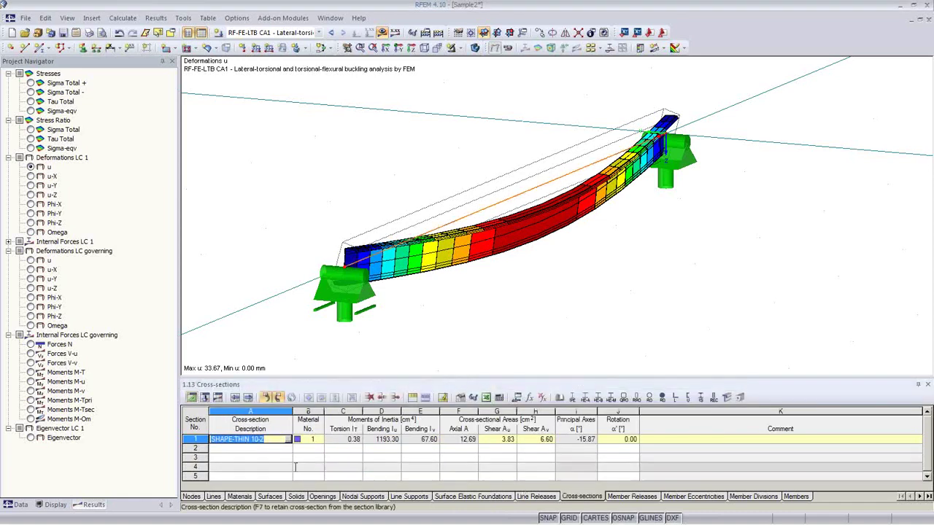
Step: Enter SHAPE-THIN 10-2 as the description of cross-section no. 3
left_click(249, 458)
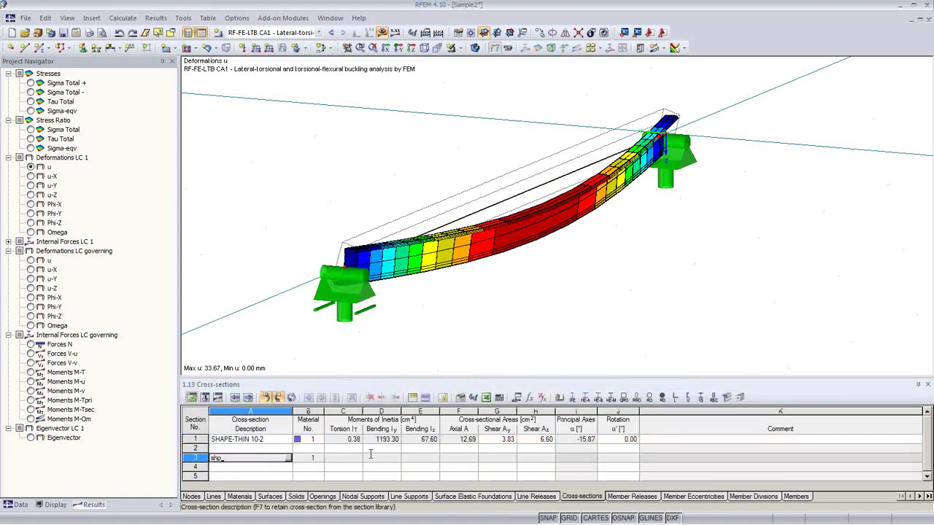
type("shape-thin 10-2")
key("Tab")
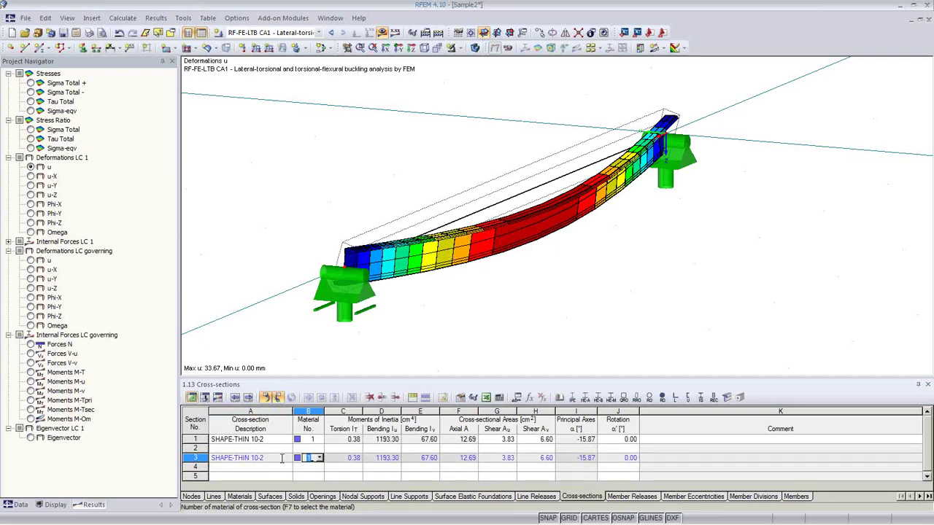
Step: Browse the user-defined SHAPE-THIN sections for cross-section no. 3, including Z-SHAPE, 76, Z240-D and 10-2, and leave without applying a selection
left_click(281, 458)
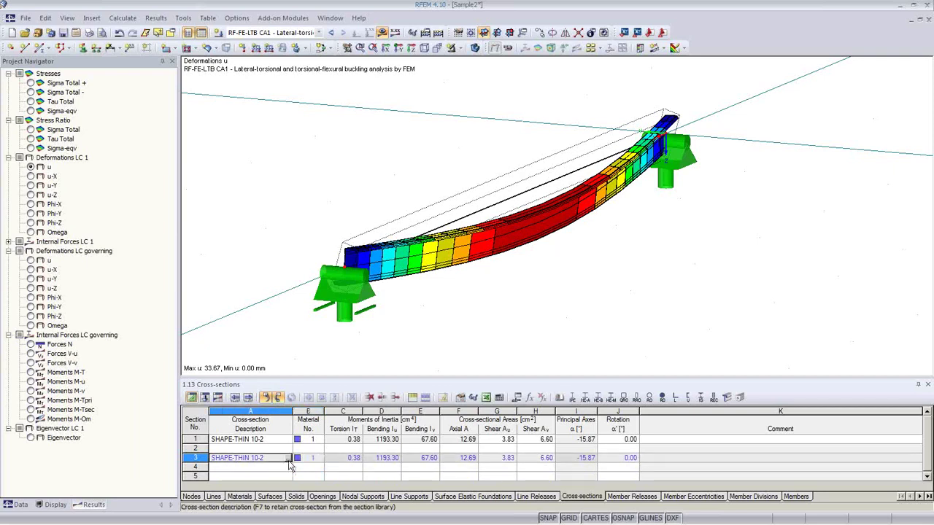
left_click(288, 458)
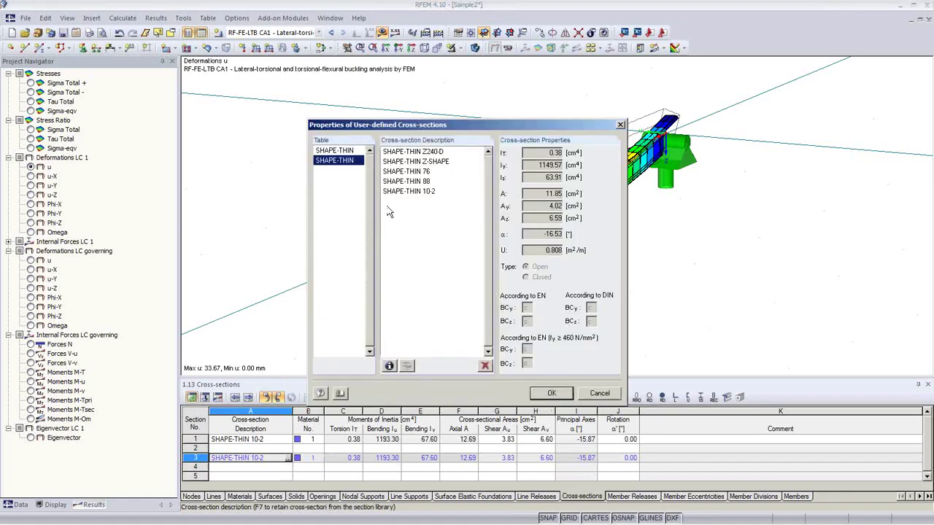
left_click(416, 161)
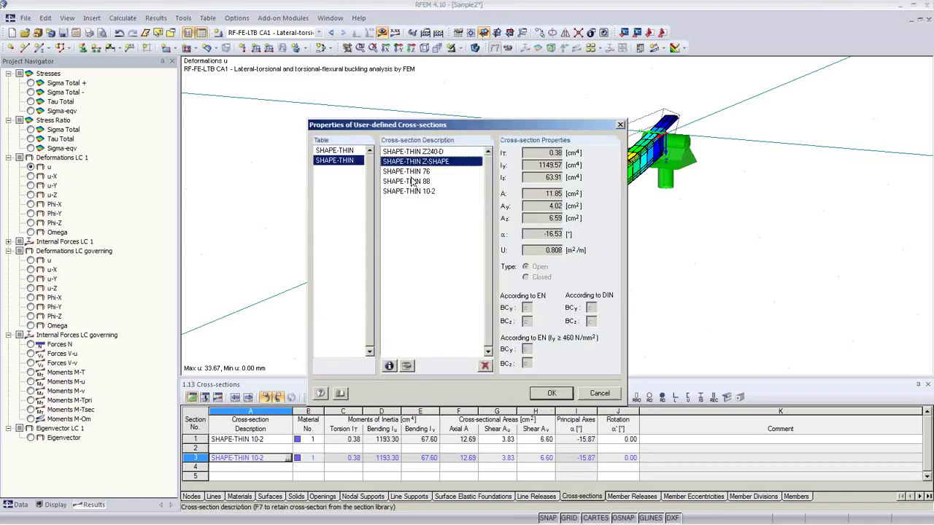
left_click(412, 171)
left_click(410, 162)
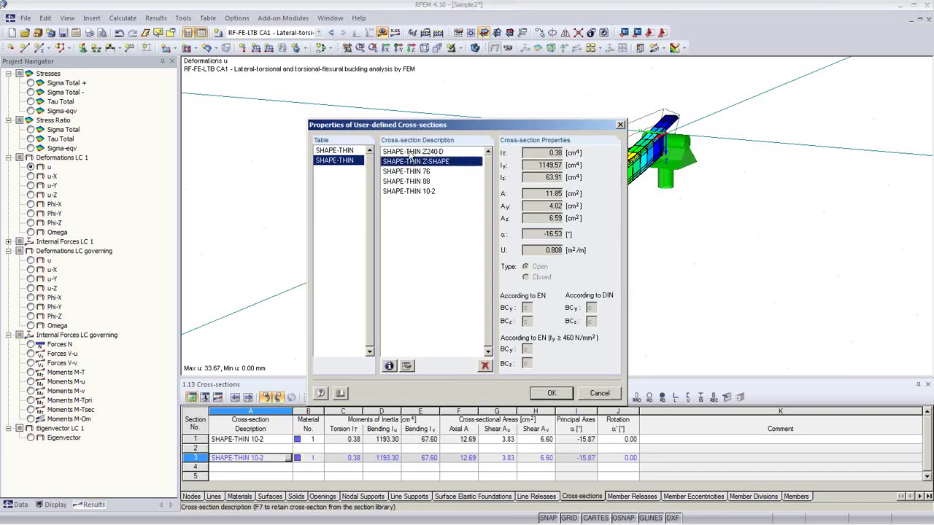
left_click(410, 152)
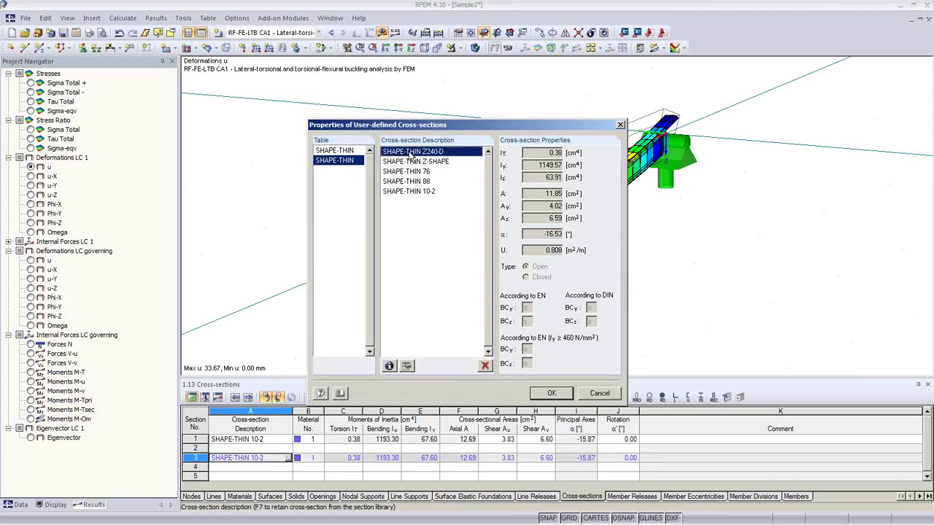
left_click(421, 193)
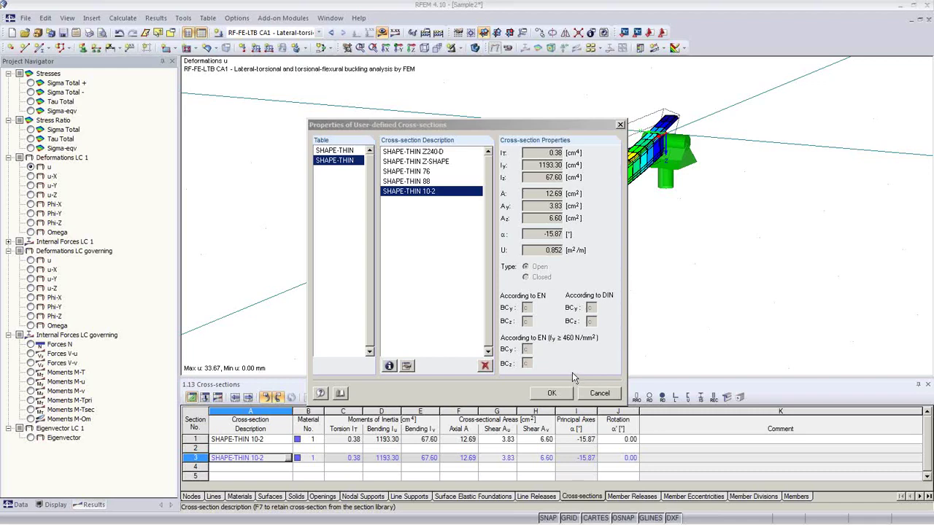
left_click_drag(437, 125, 318, 80)
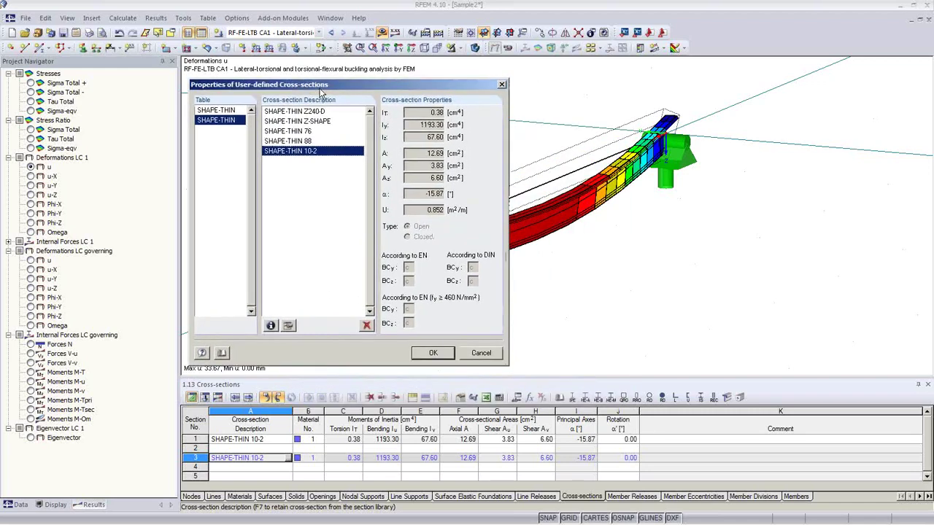
left_click(487, 348)
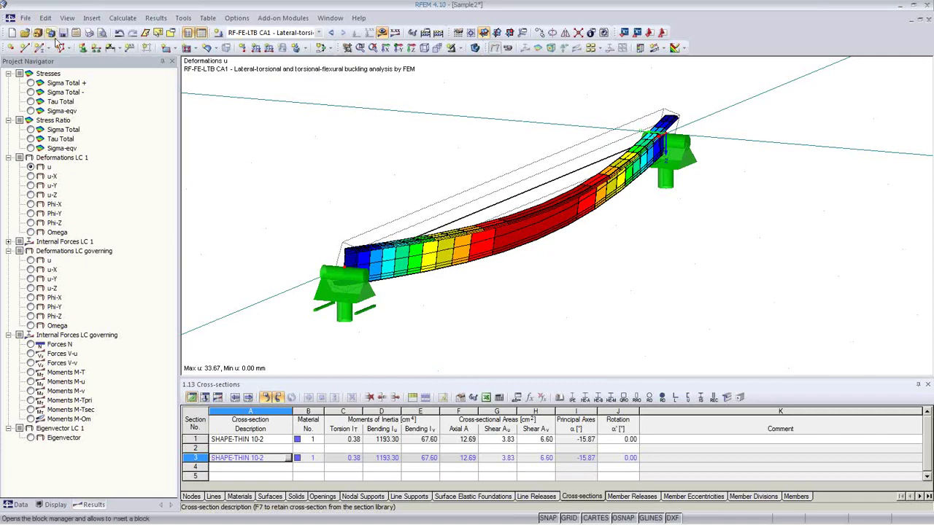
Step: Open the printout report and look up its option for exporting to an RTF file or VC-Master
left_click(103, 33)
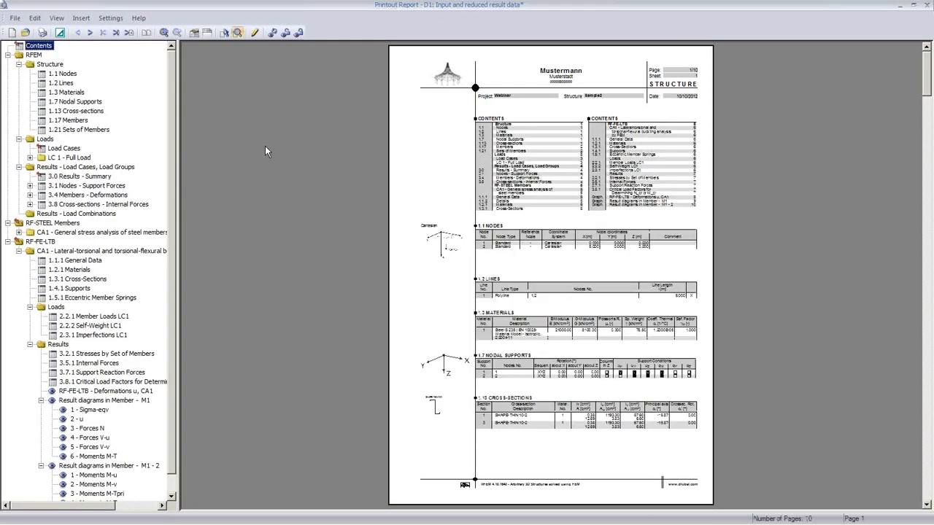
left_click(16, 18)
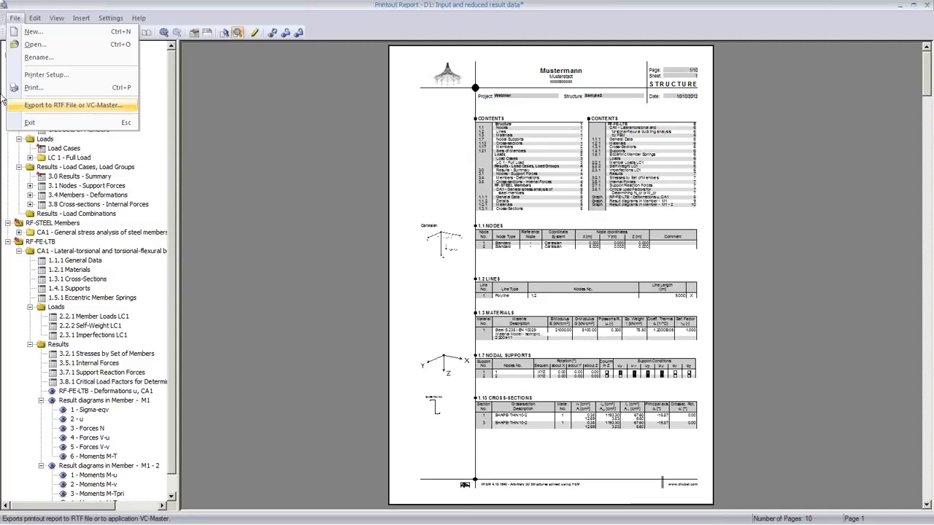
left_click(298, 223)
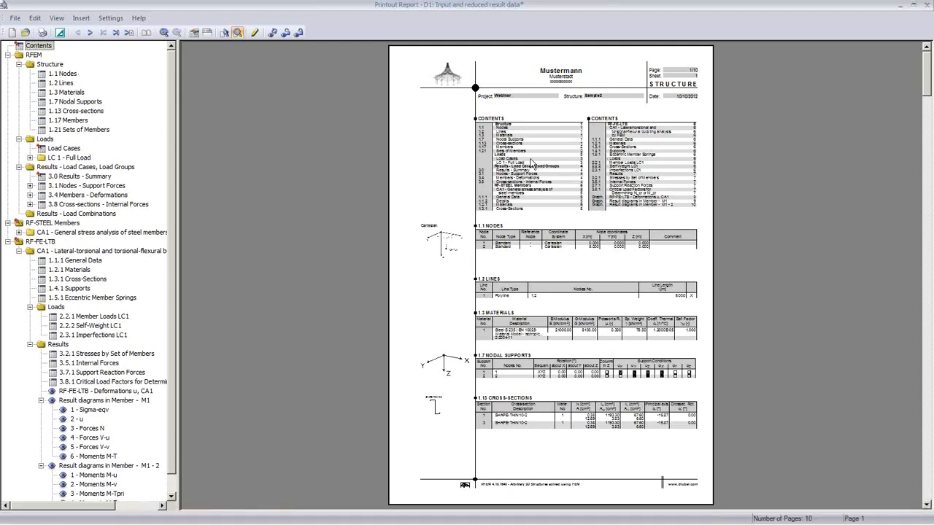
Step: Export the printout report as an RTF file named Position.RTF to the desktop, with right alignment and a picture stretch factor of 0.7
left_click(15, 17)
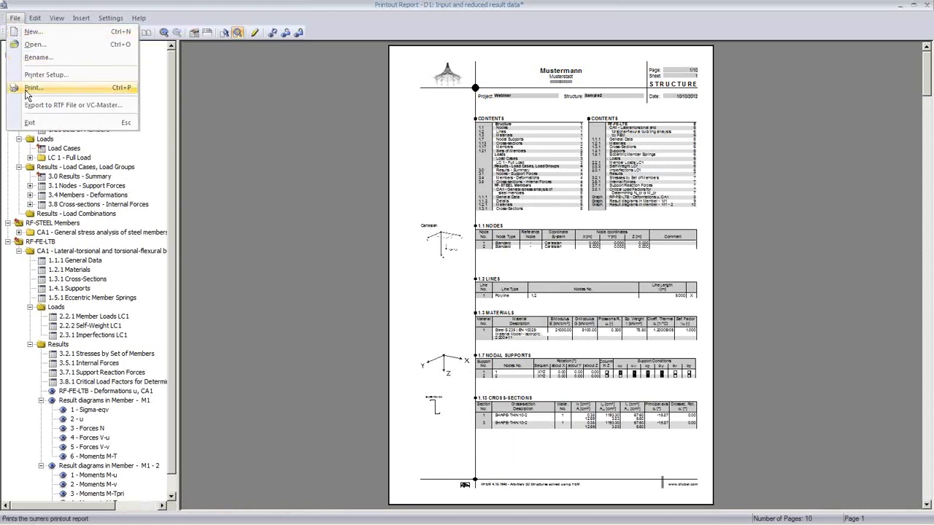
left_click(73, 106)
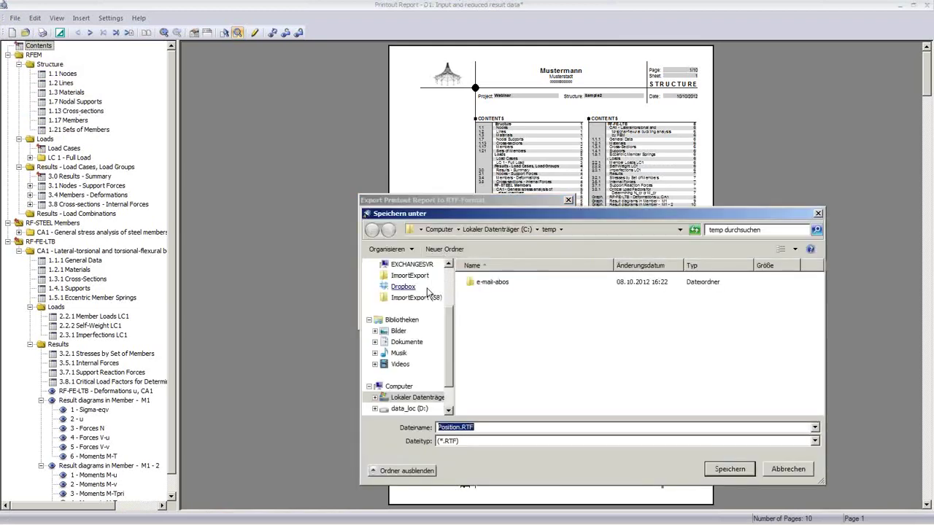
scroll(446, 351, "up", 5)
left_click(400, 282)
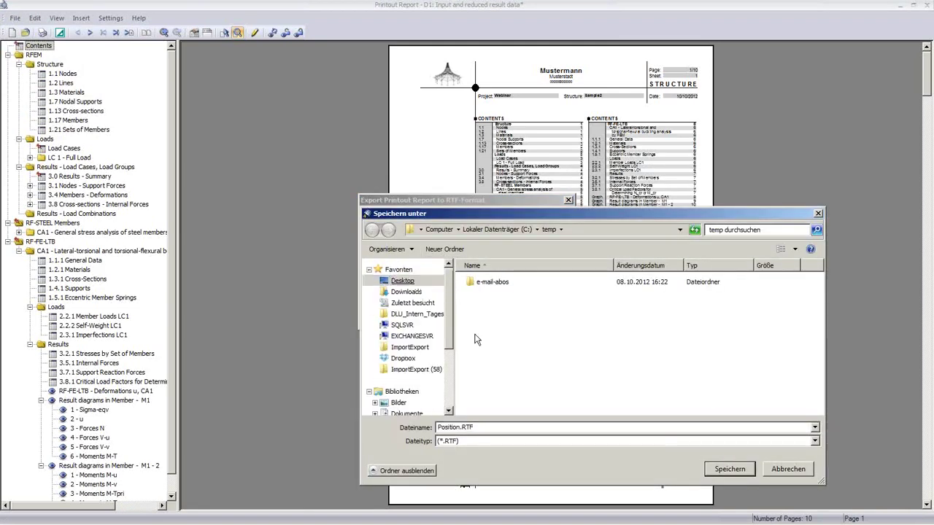
left_click(730, 469)
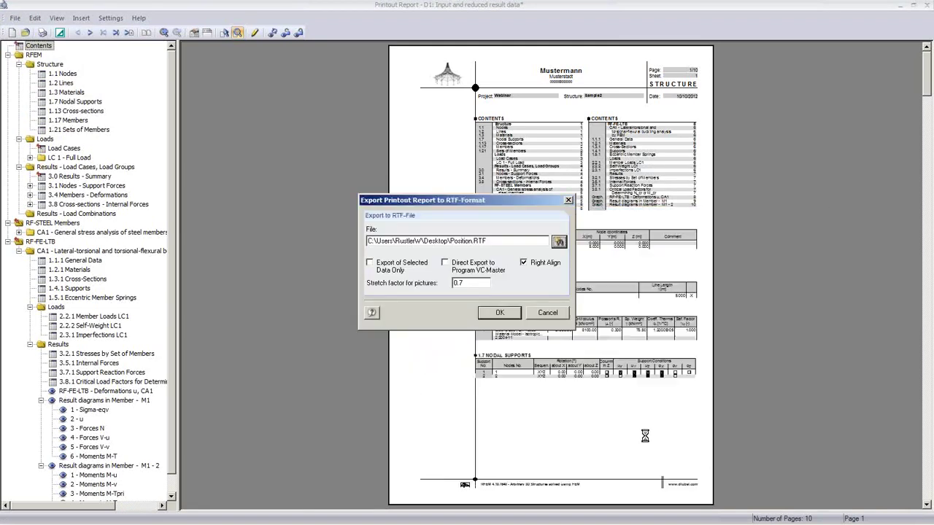
left_click(500, 315)
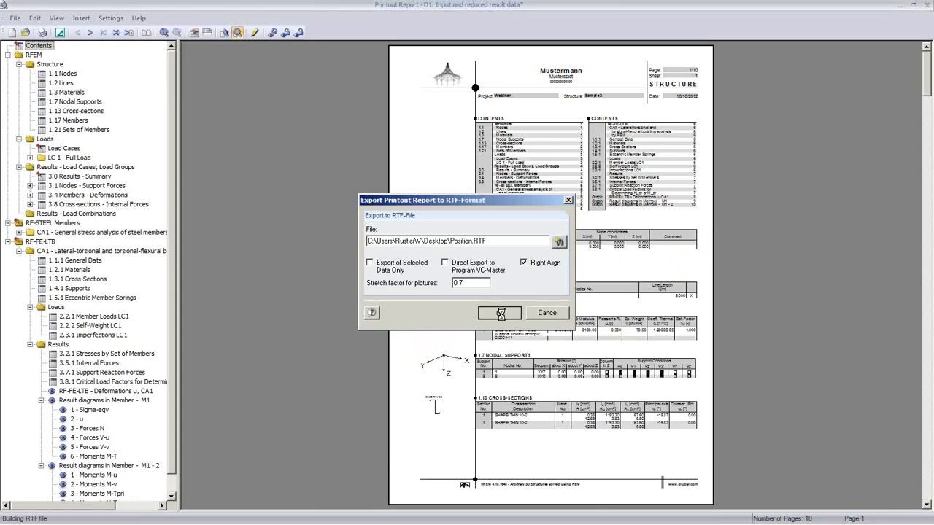
left_click(467, 280)
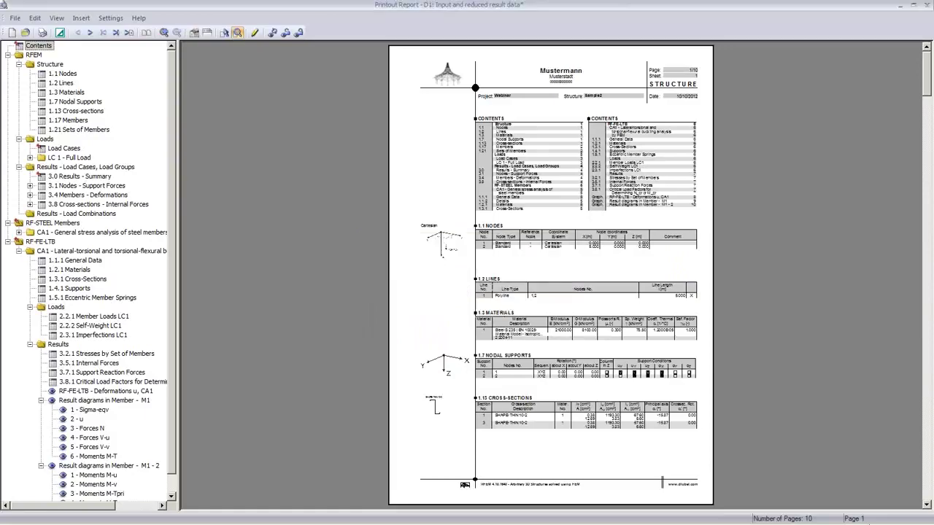
Step: Open the exported Position.RTF from the desktop in Word and review its tables through to the RF-FE-LTB deformation graphic
left_click(930, 515)
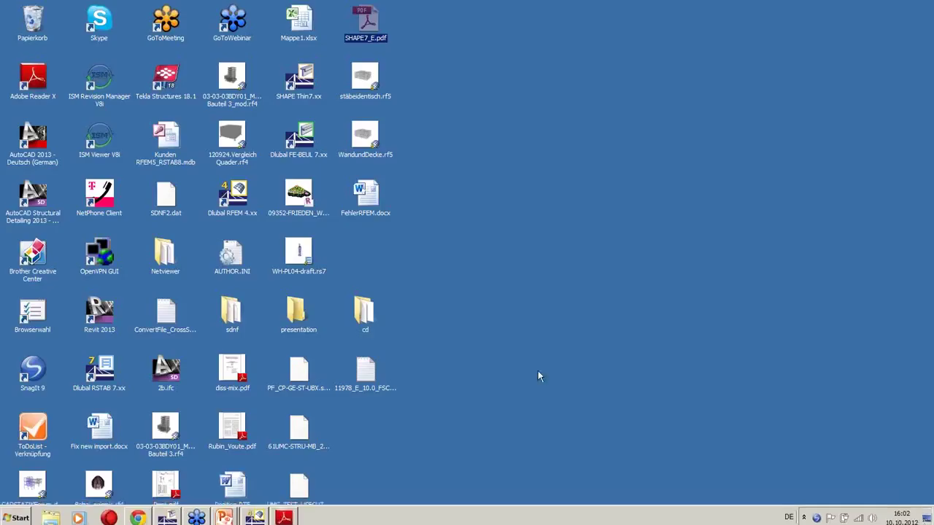
left_click(433, 409)
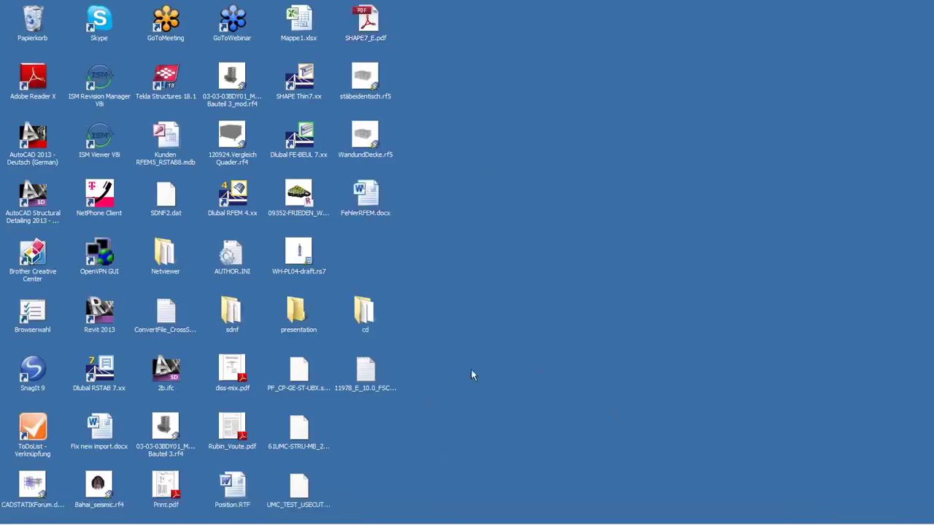
left_click(241, 499)
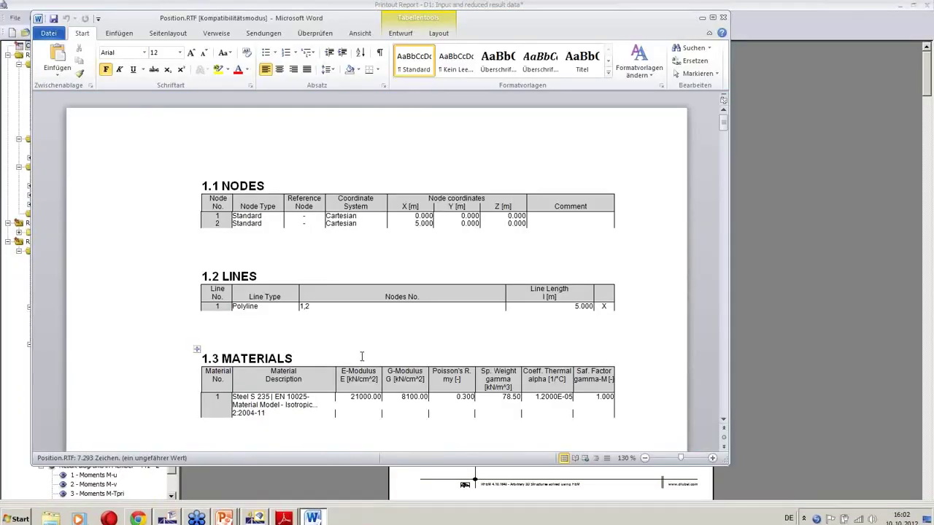
scroll(401, 252, "down", 5)
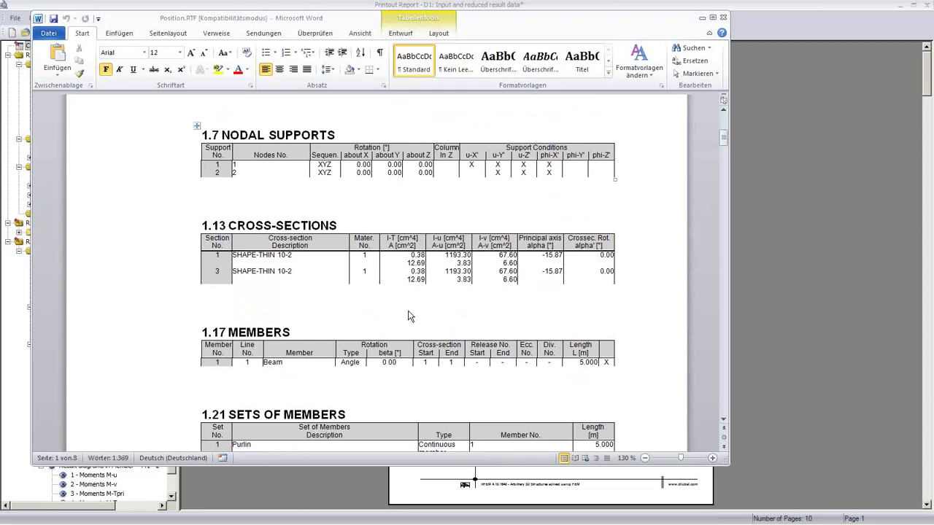
scroll(409, 308, "down", 15)
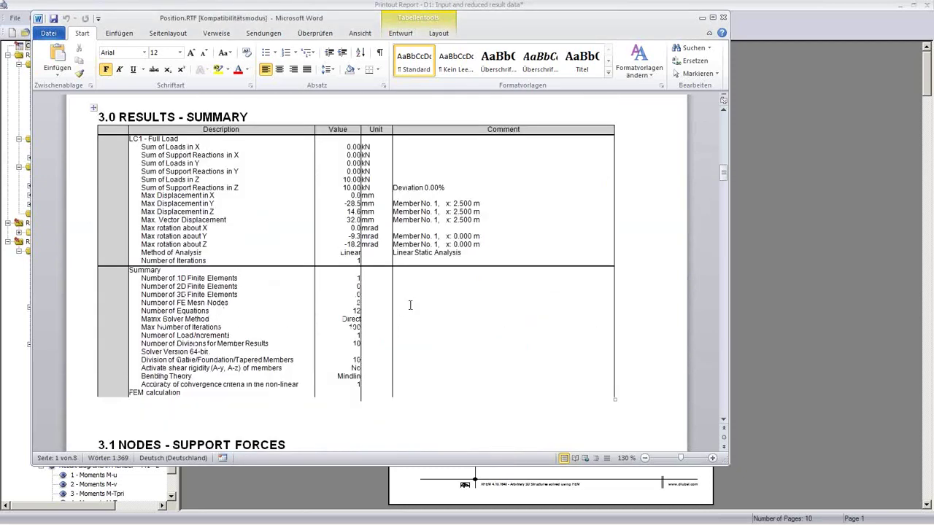
scroll(409, 304, "down", 20)
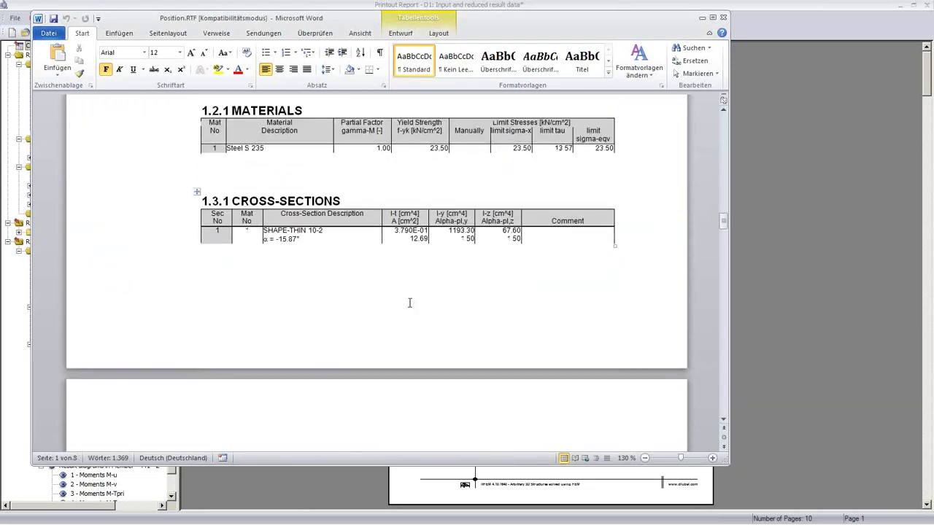
scroll(410, 301, "down", 20)
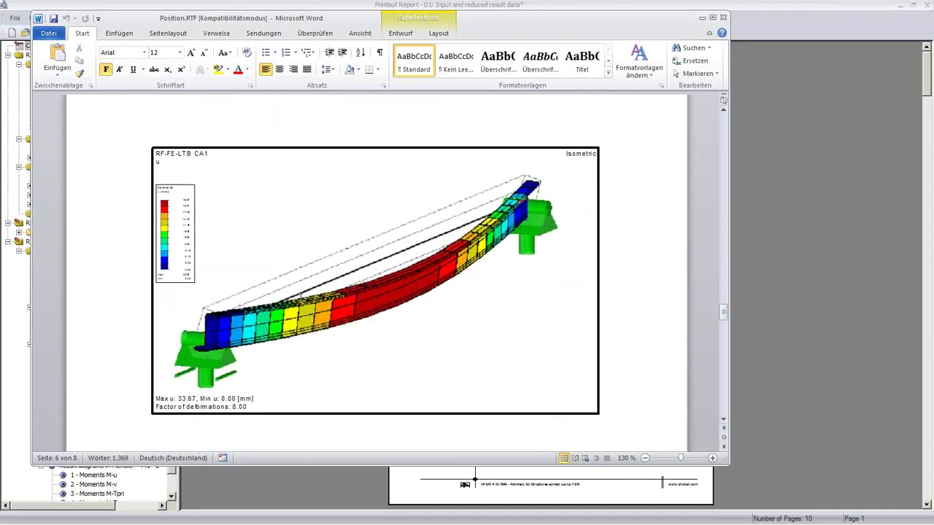
Step: Switch to RFEM, close the printout report and reposition the deformed purlin in the model view
mouse_move(389, 523)
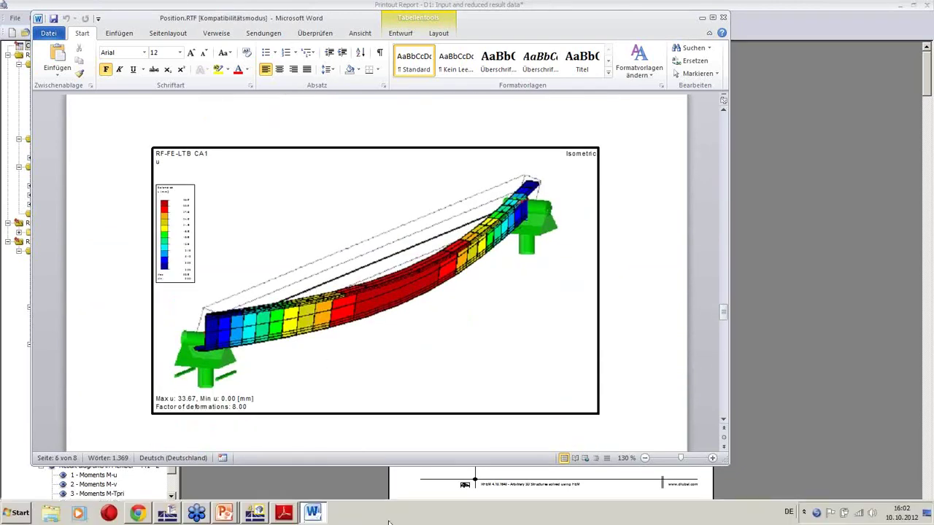
left_click(257, 516)
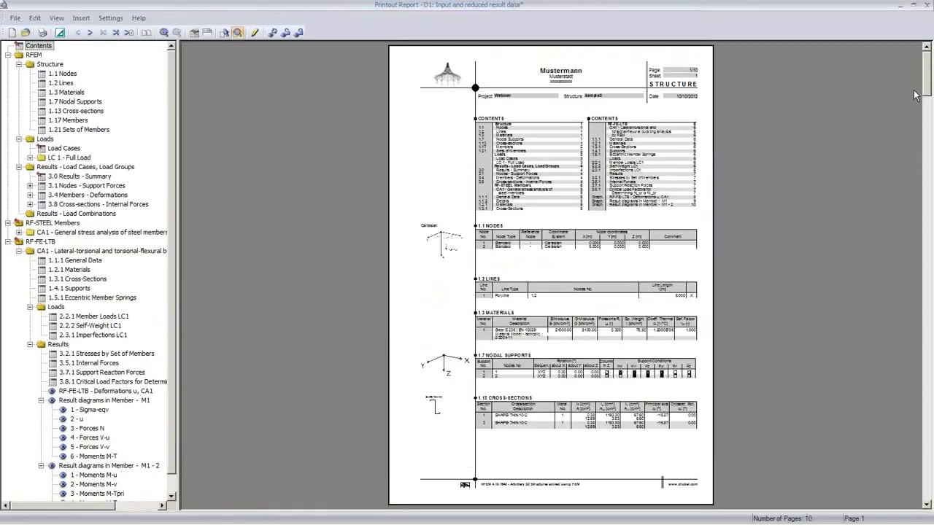
left_click(926, 7)
left_click(414, 286)
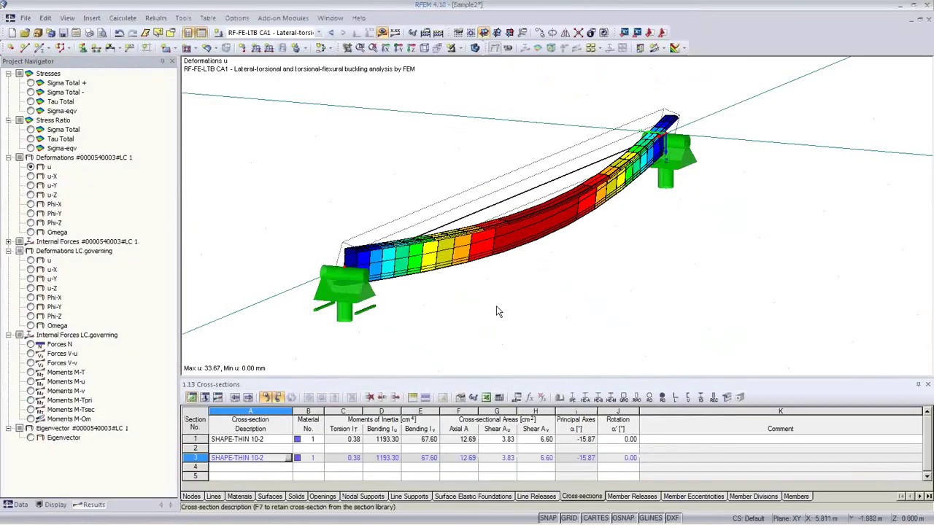
middle_click_drag(542, 308, 481, 314, "ctrl")
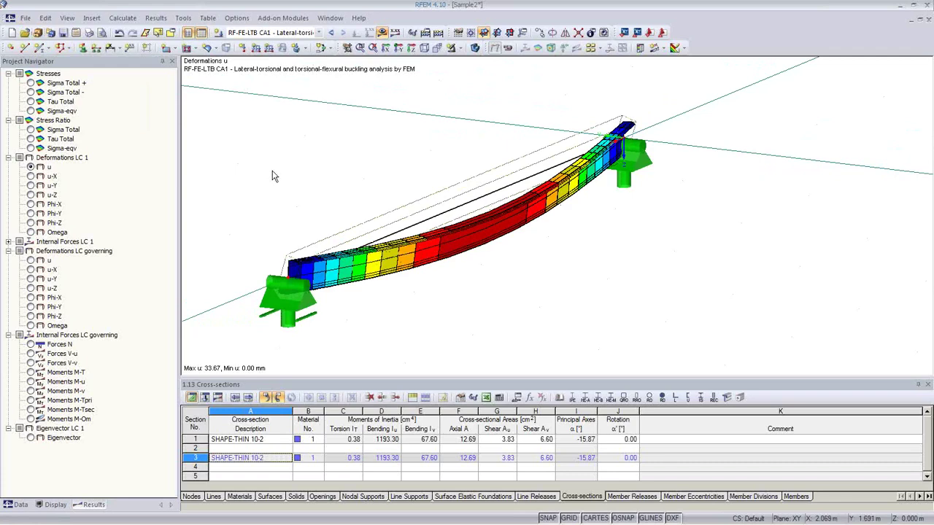
Step: Switch to Word and insert the copied RFEM deformation graphic below the existing deformation picture in Position.RTF
left_click(308, 519)
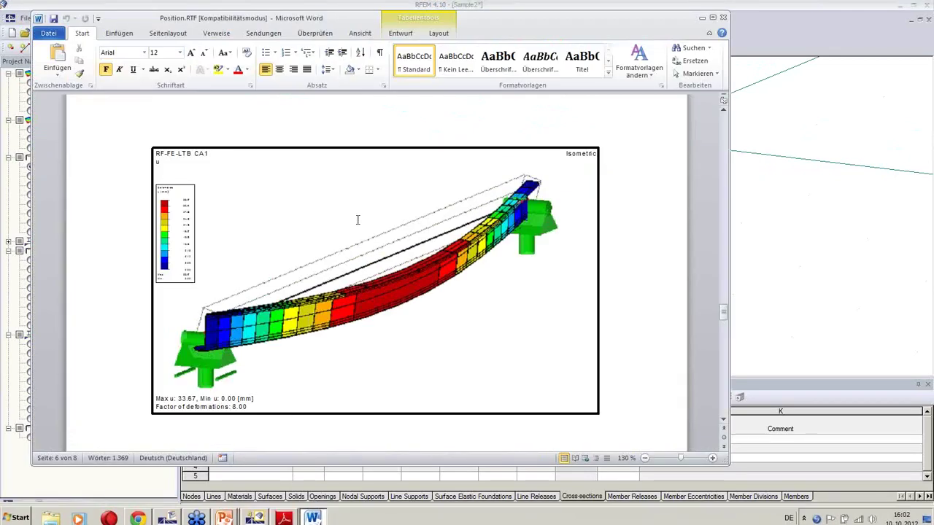
scroll(358, 230, "down", 8)
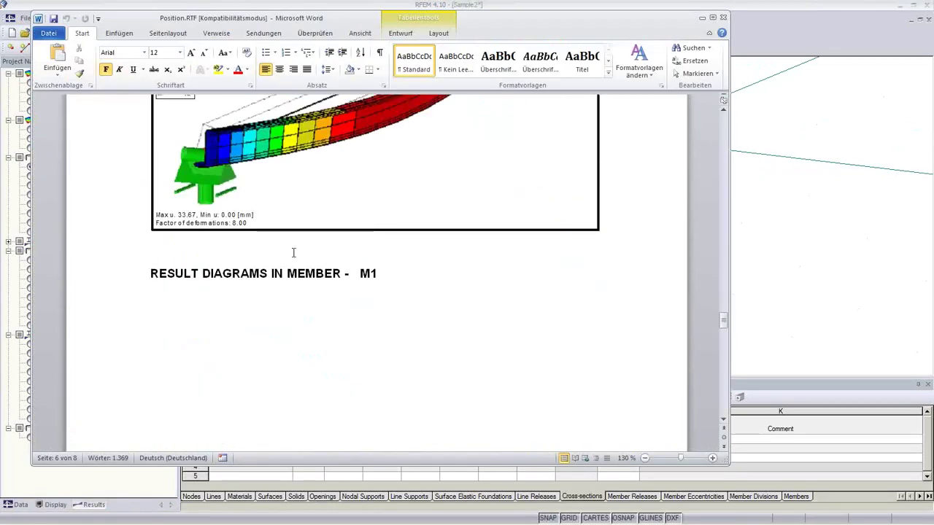
left_click(177, 251)
key("Return")
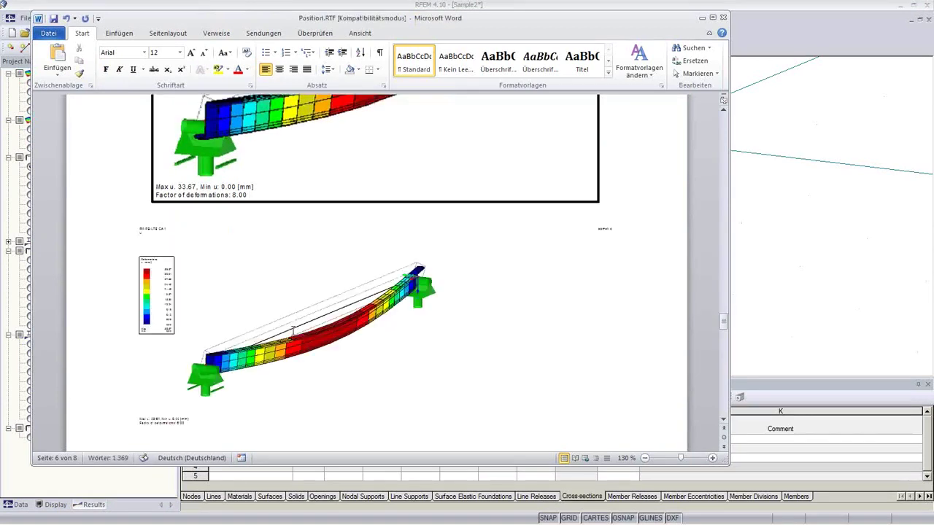
left_click(478, 302)
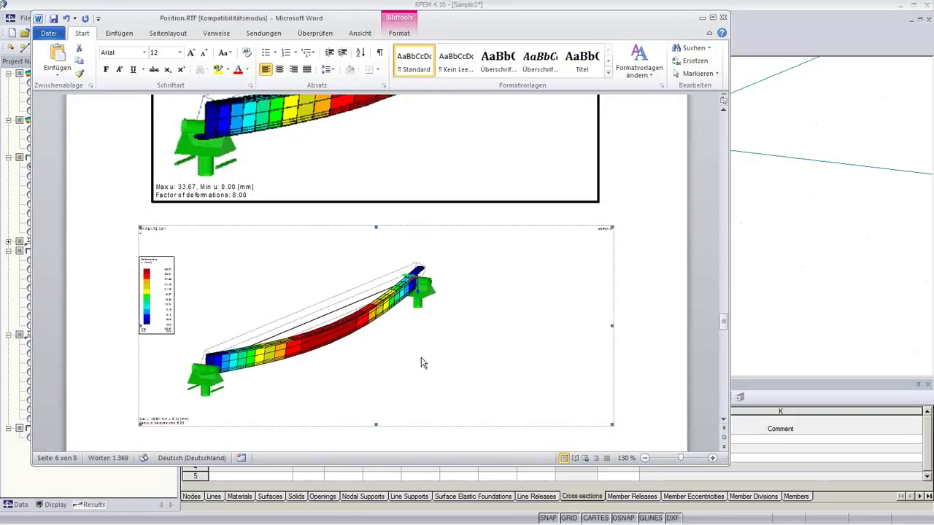
Step: Leave Word for RFEM and switch to the presentation to show the More Information slide
mouse_move(292, 521)
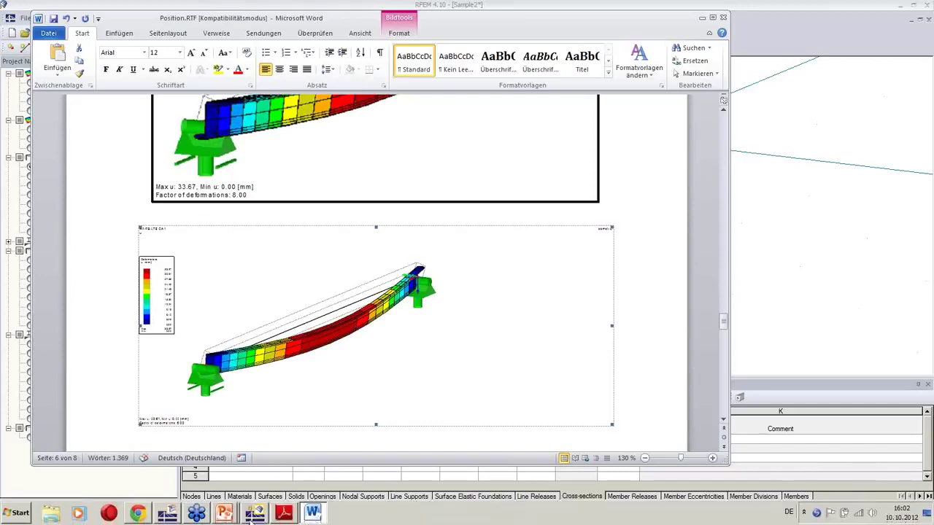
left_click(195, 513)
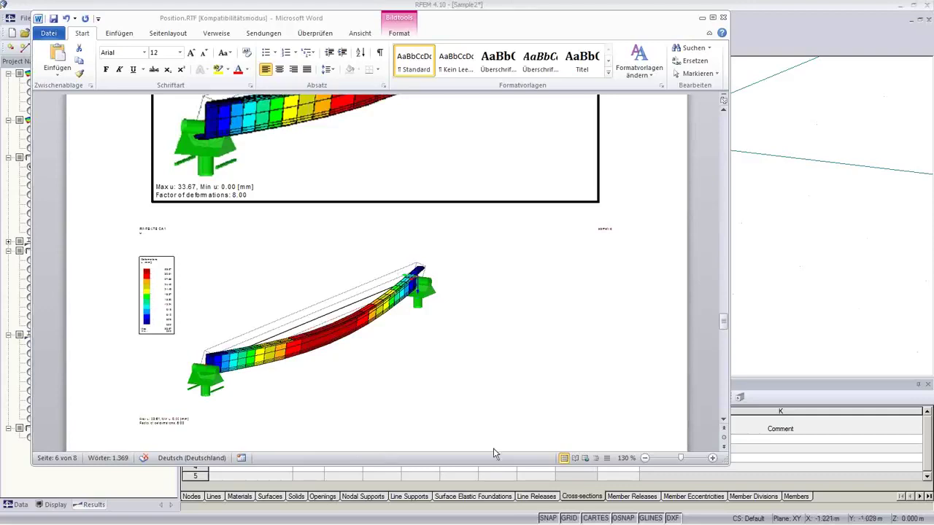
mouse_move(324, 522)
left_click(254, 517)
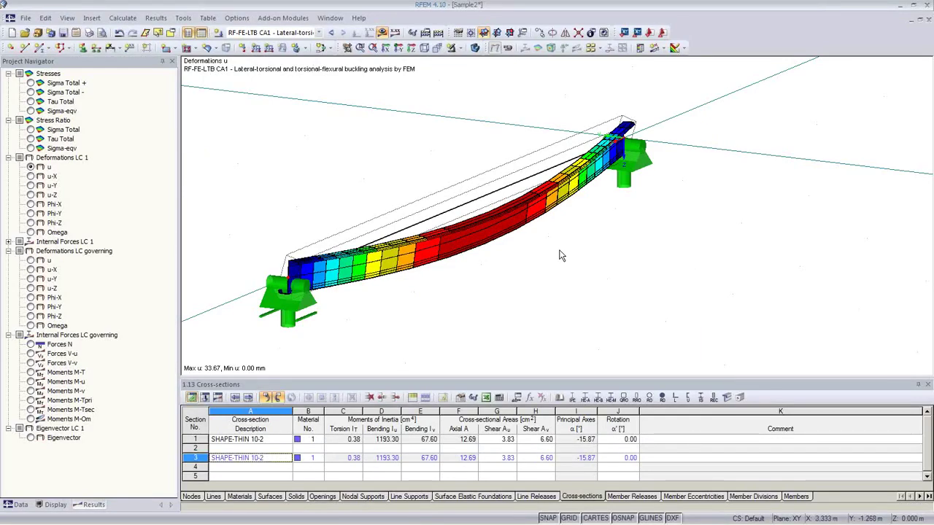
key("alt+Tab")
key("Tab")
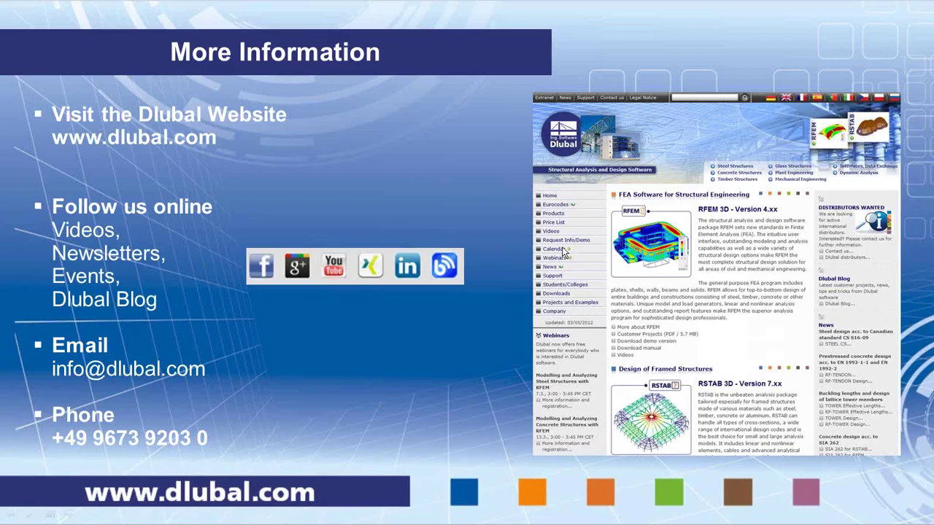